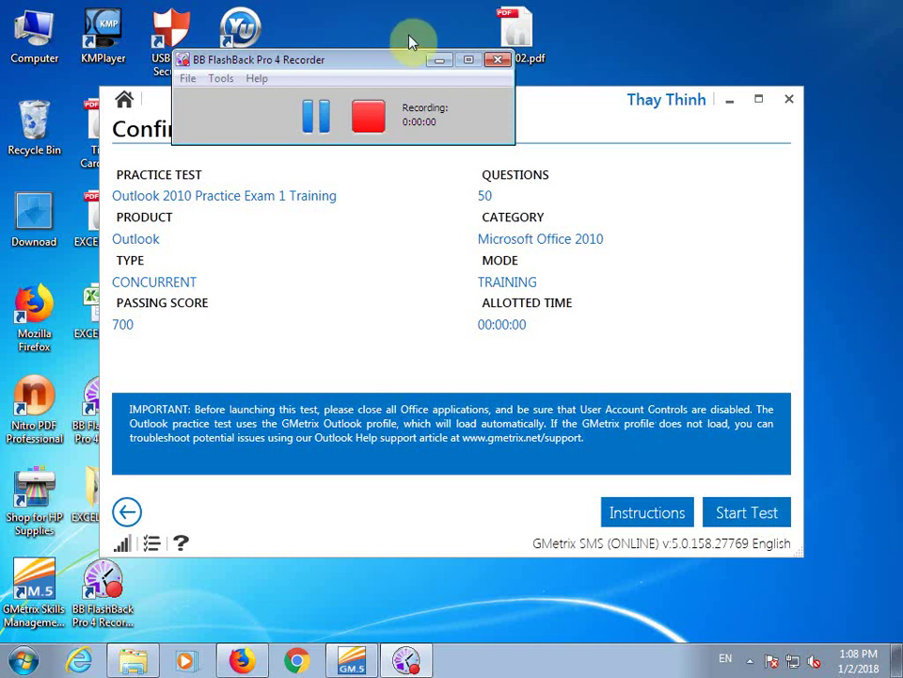
Hide the recorder and start the GMetrix Outlook 2010 Practice Exam 1 Training test
click(437, 59)
click(774, 516)
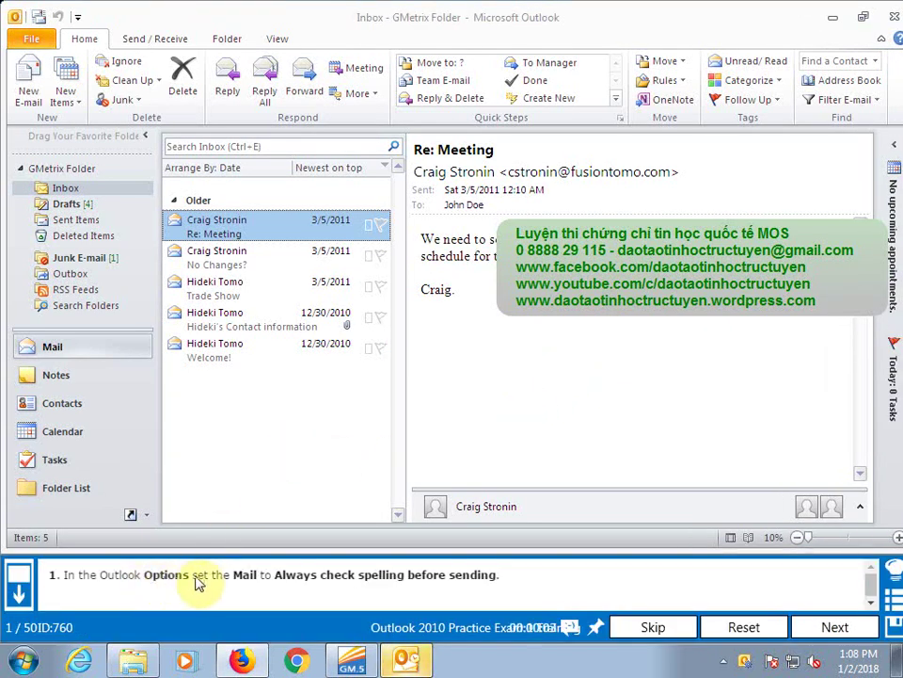
Enable 'Always check spelling before sending' in Outlook's Mail options and save the setting
click(31, 38)
click(64, 255)
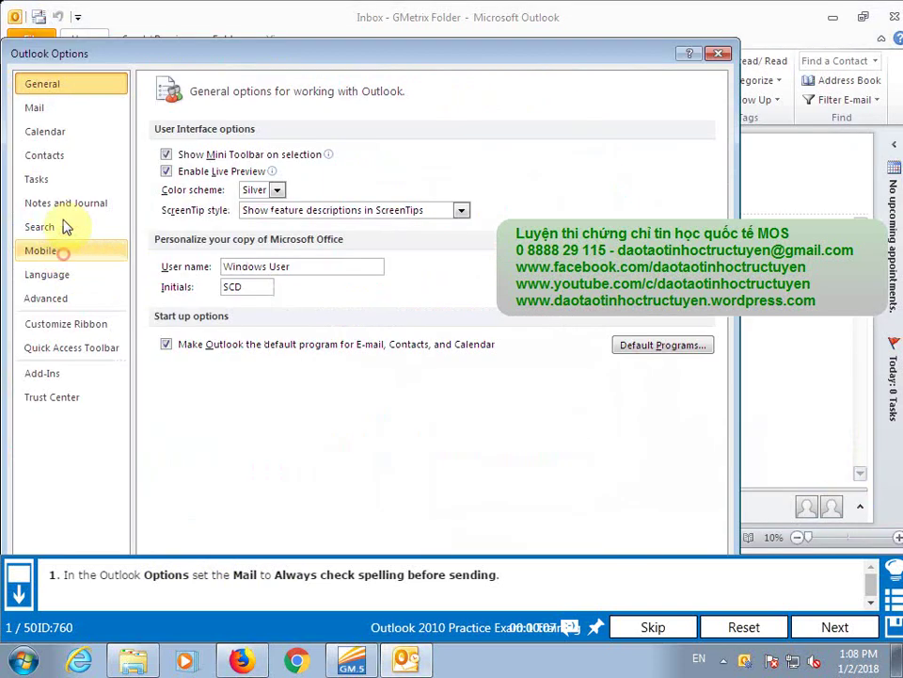
click(55, 121)
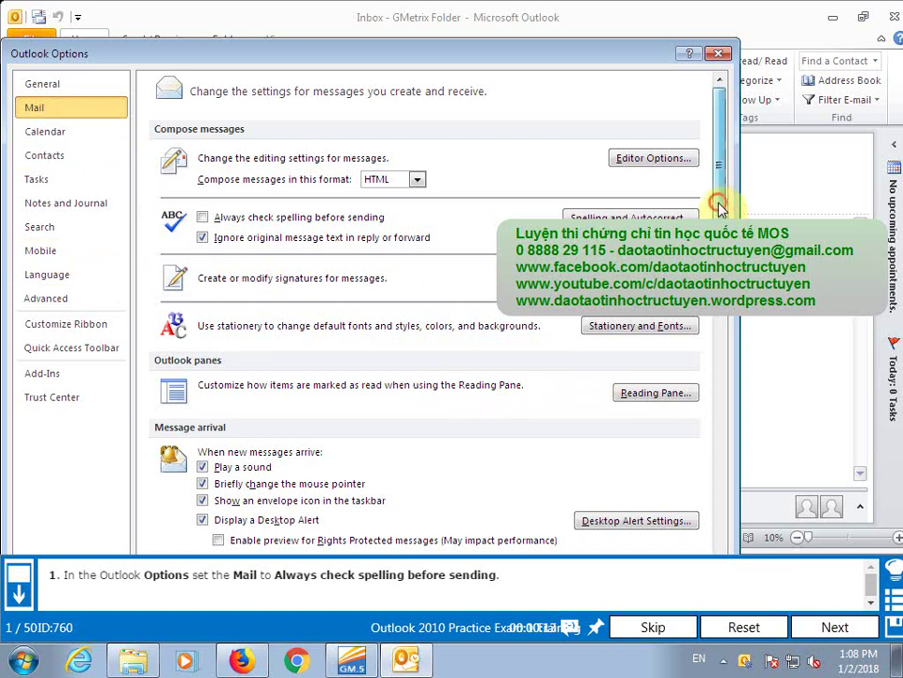
drag(718, 202, 719, 320)
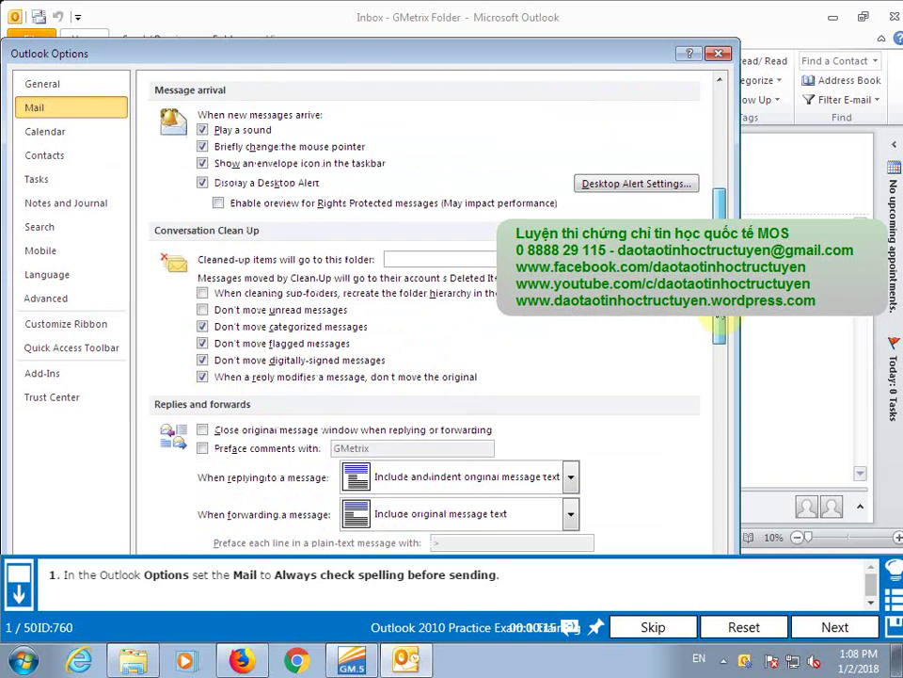
drag(719, 323, 708, 218)
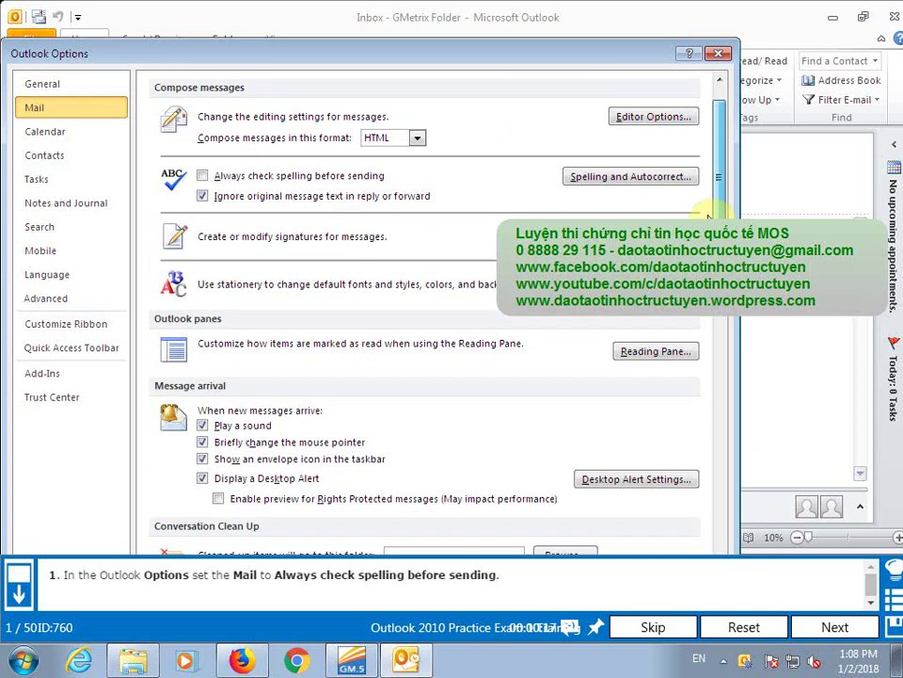
scroll(706, 218, down, 3)
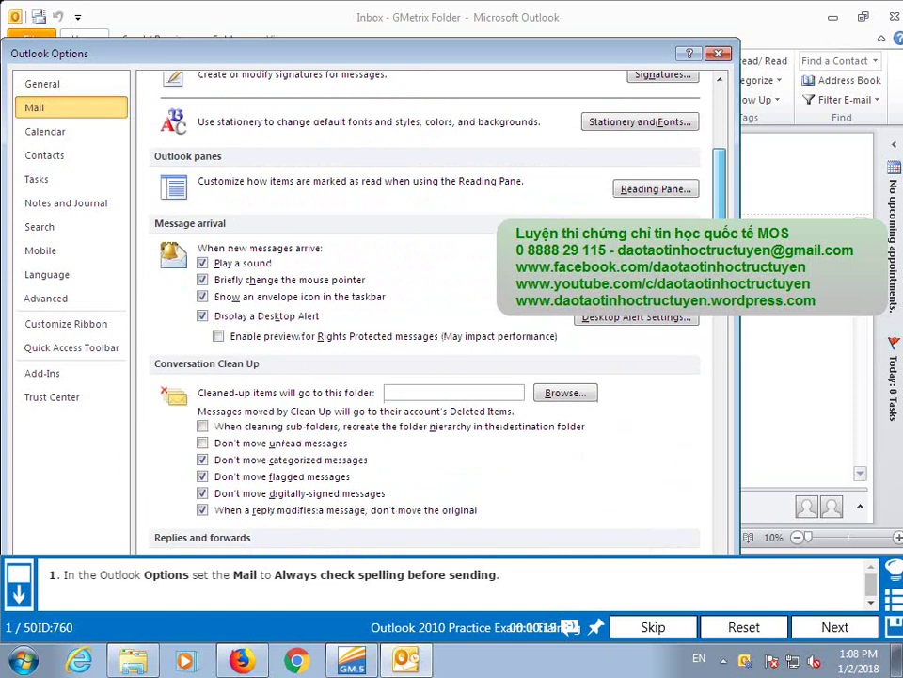
scroll(424, 311, down, 1)
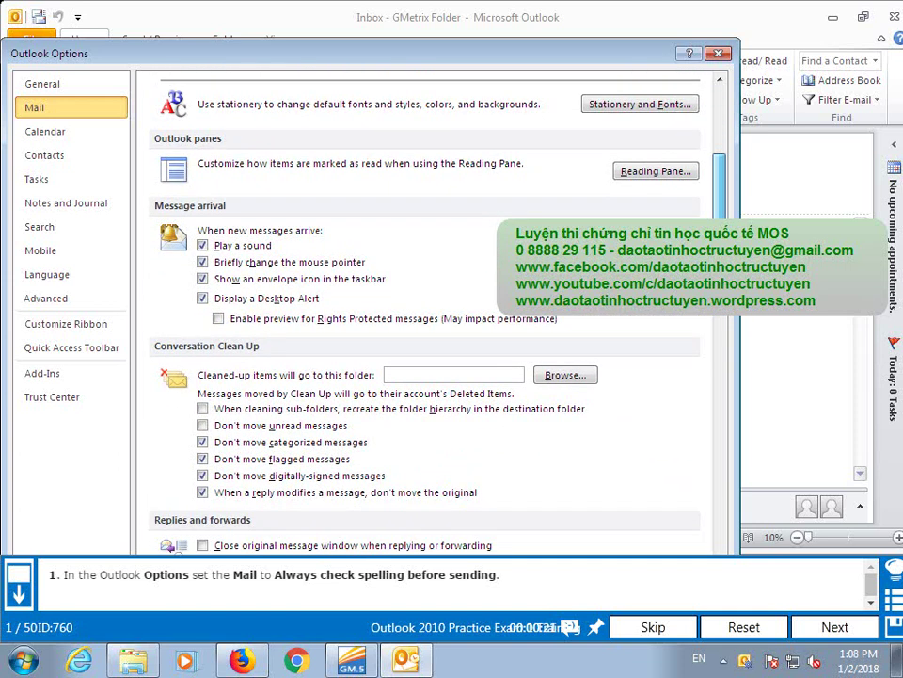
scroll(423, 310, down, 1)
scroll(423, 310, down, 2)
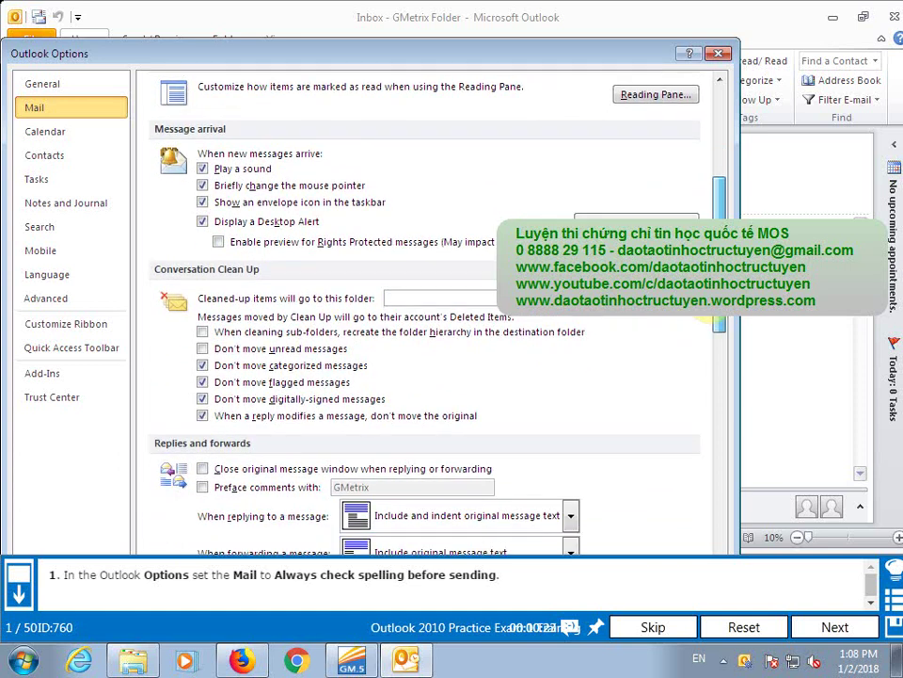
scroll(713, 318, up, 6)
scroll(701, 235, up, 2)
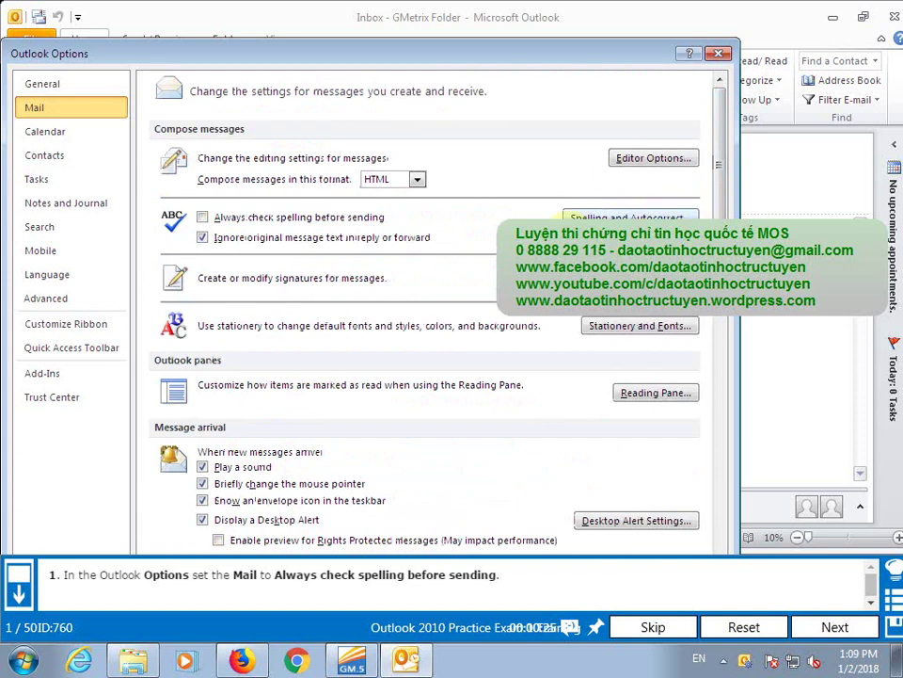
click(341, 220)
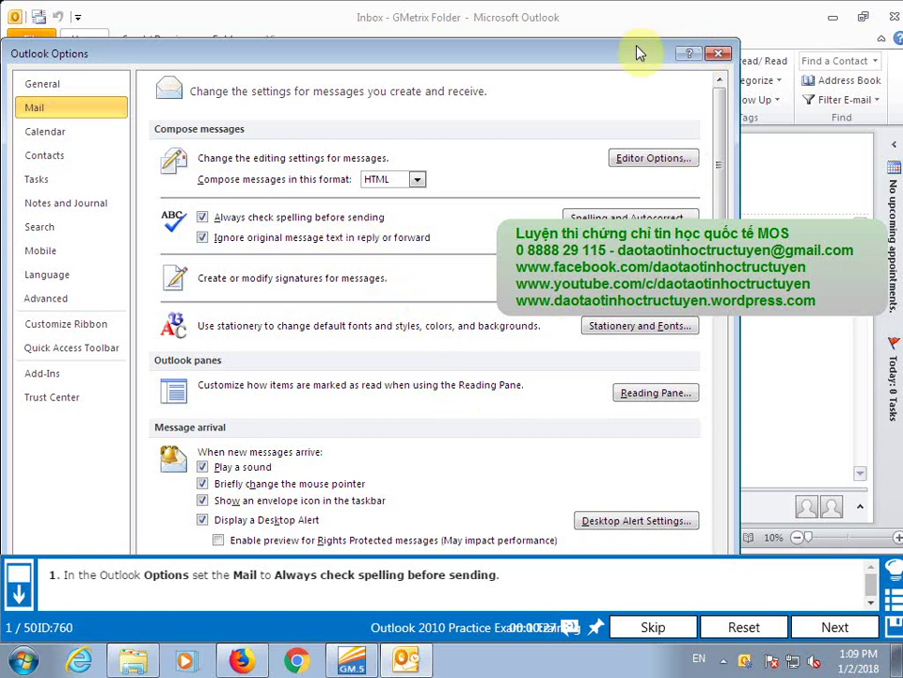
drag(629, 37, 629, 31)
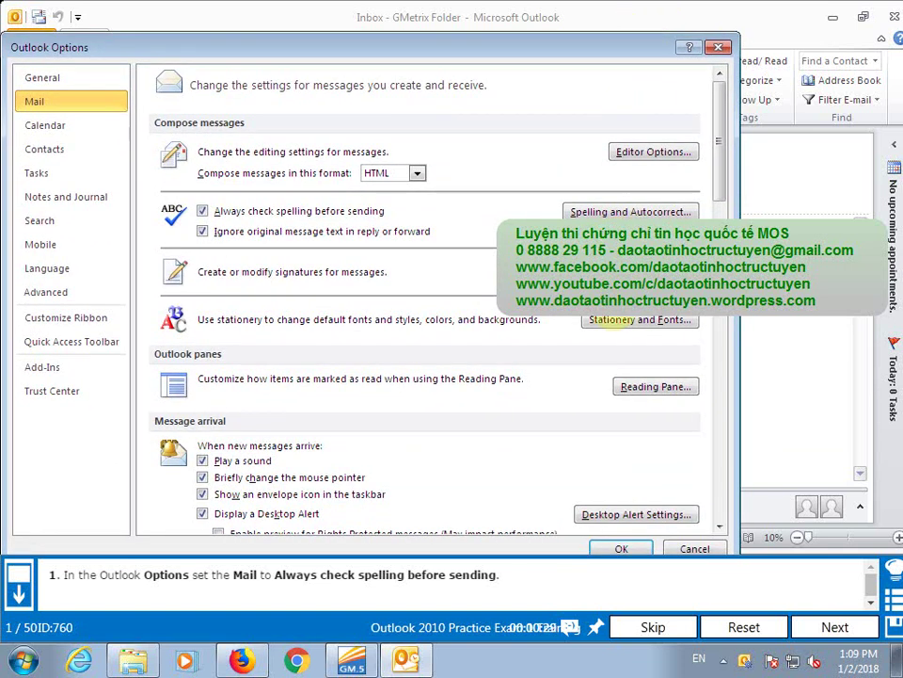
click(616, 546)
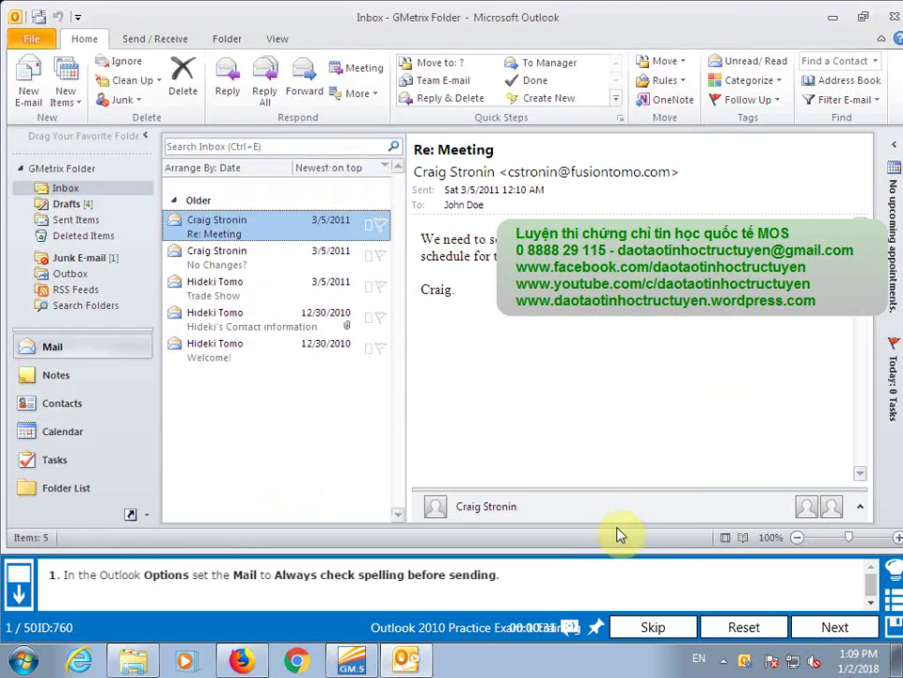
Go to the next task and flag the Trade Show email for follow-up Tomorrow
click(835, 626)
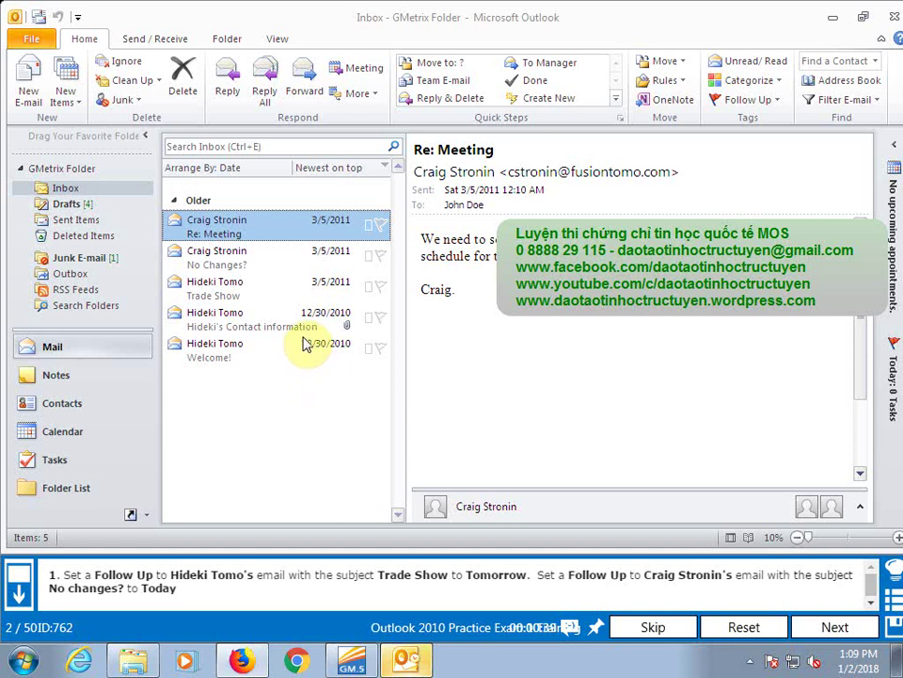
click(246, 298)
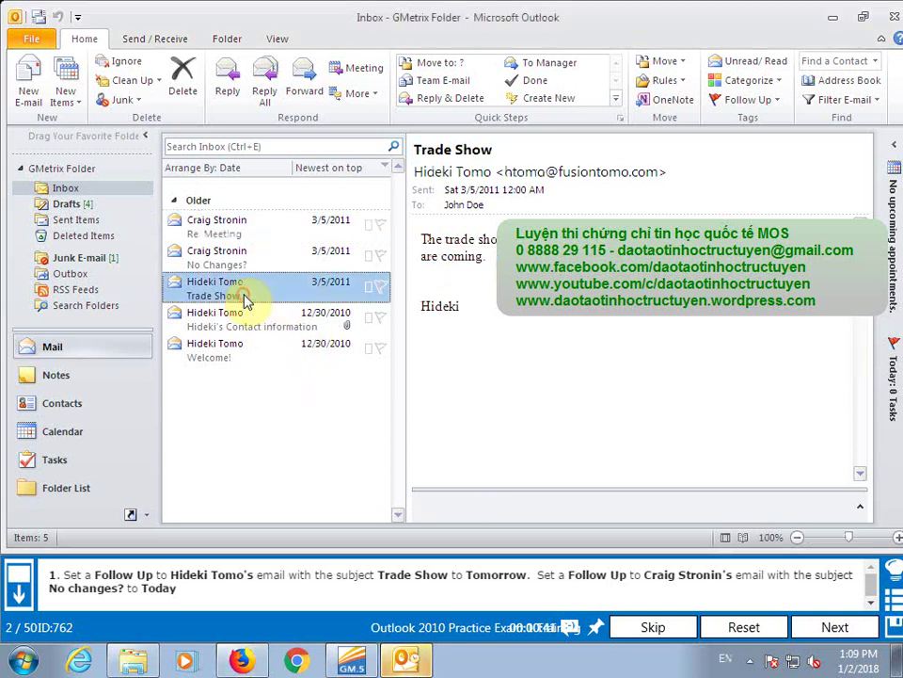
click(775, 103)
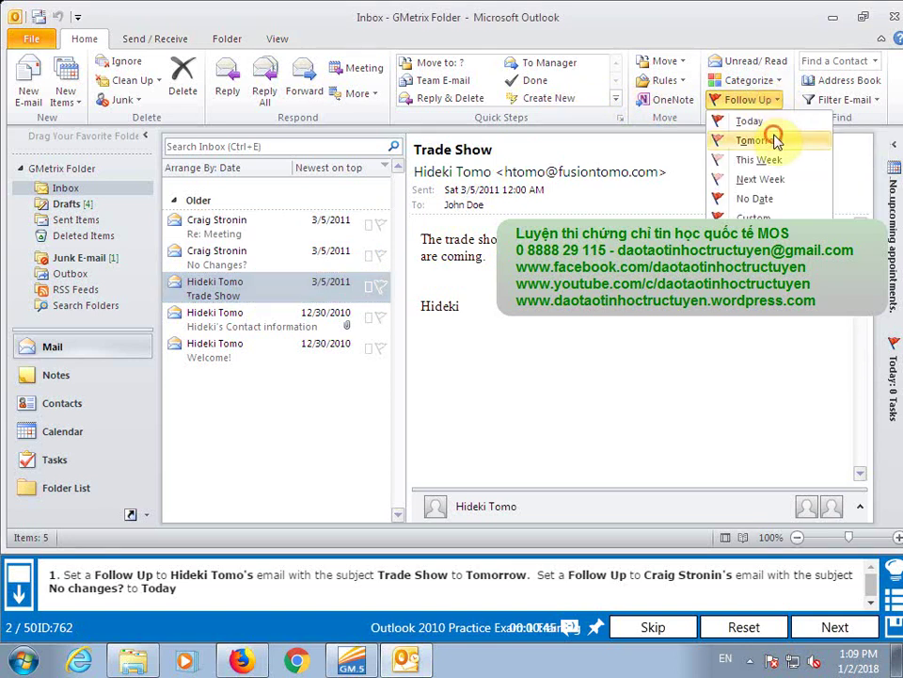
click(770, 138)
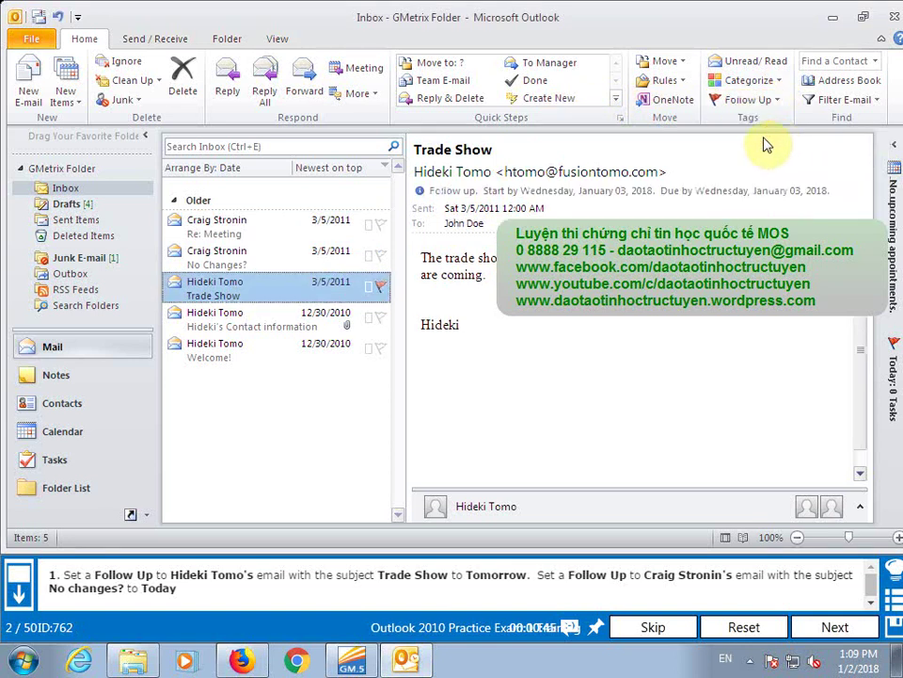
Flag the No Changes? email for follow-up Today and advance to the next task
click(261, 269)
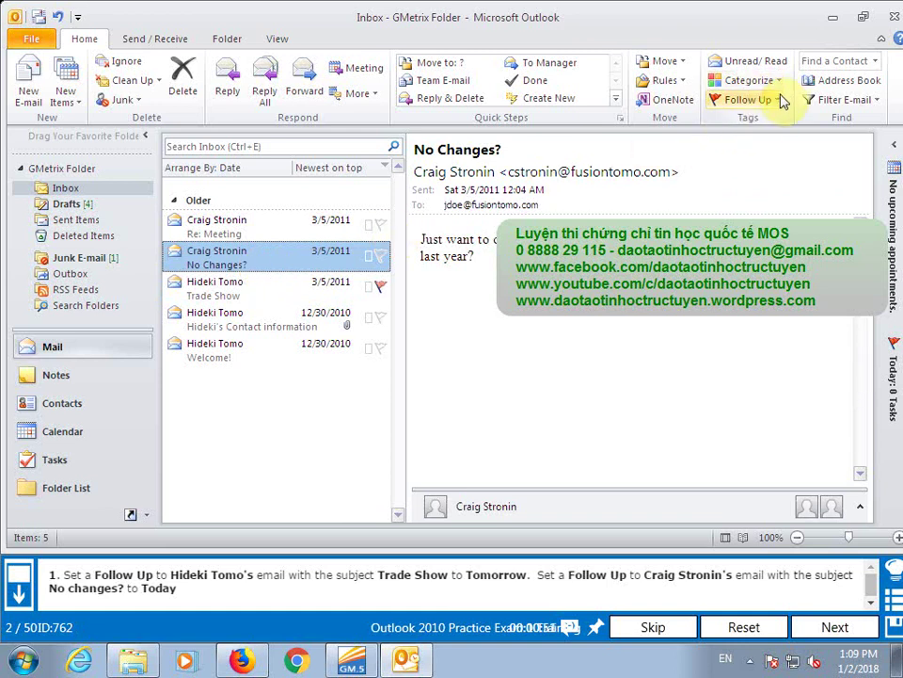
click(777, 100)
click(770, 122)
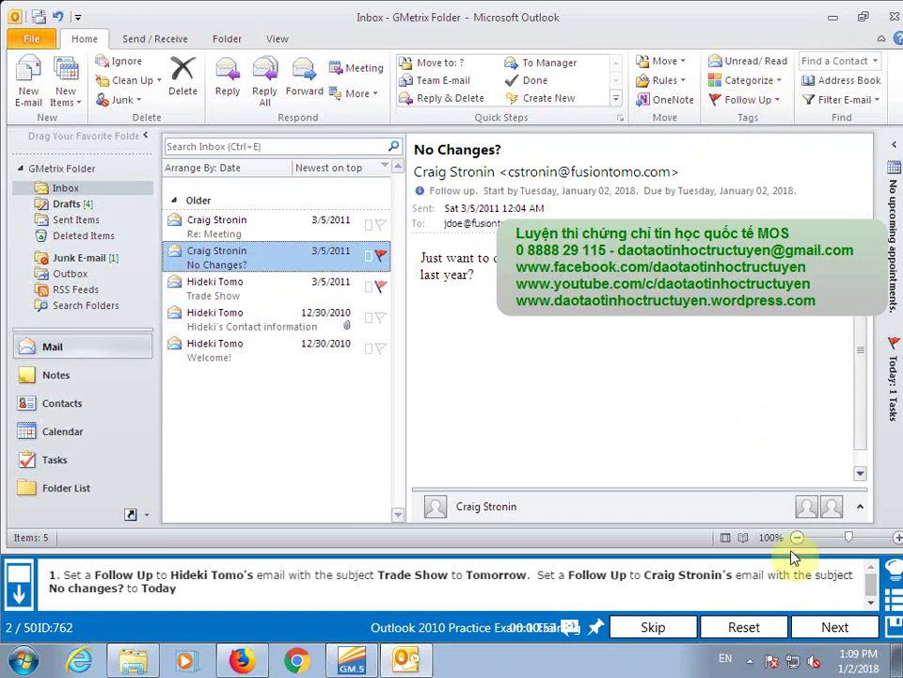
click(829, 627)
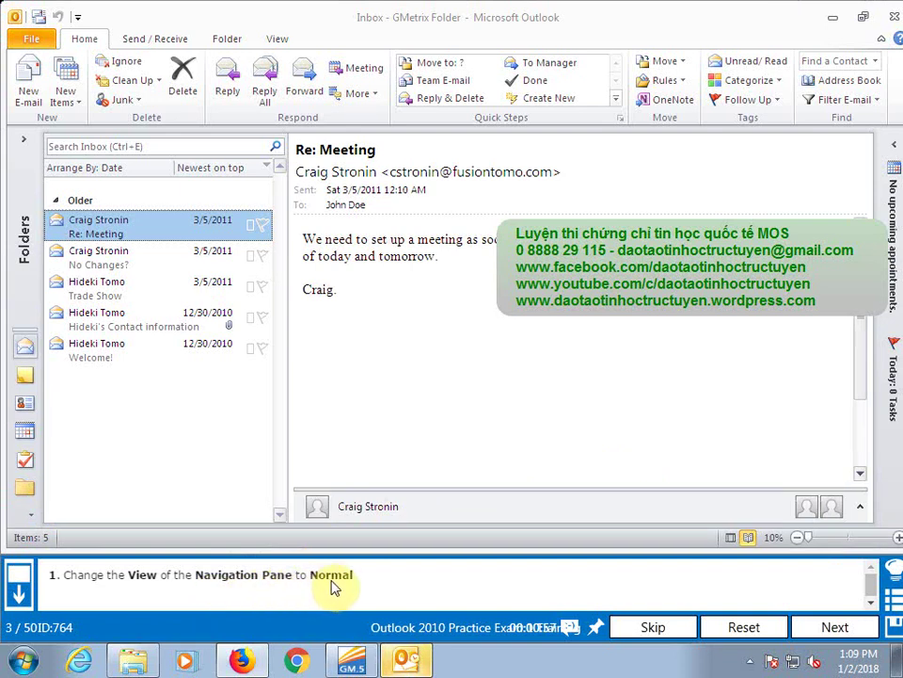
Set the Navigation Pane to Normal from the View tab and advance to task 4
click(281, 40)
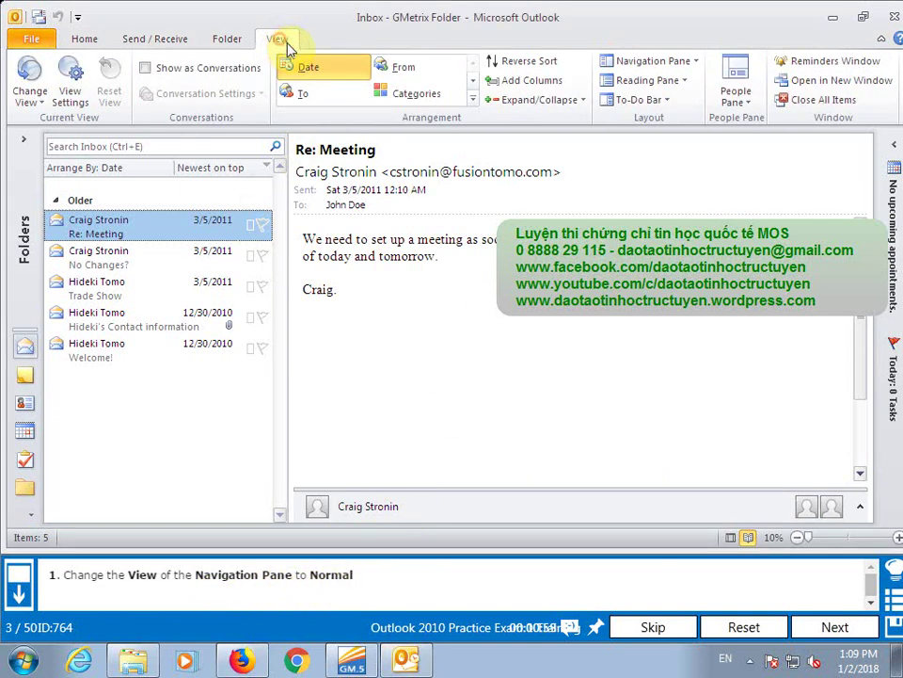
click(699, 64)
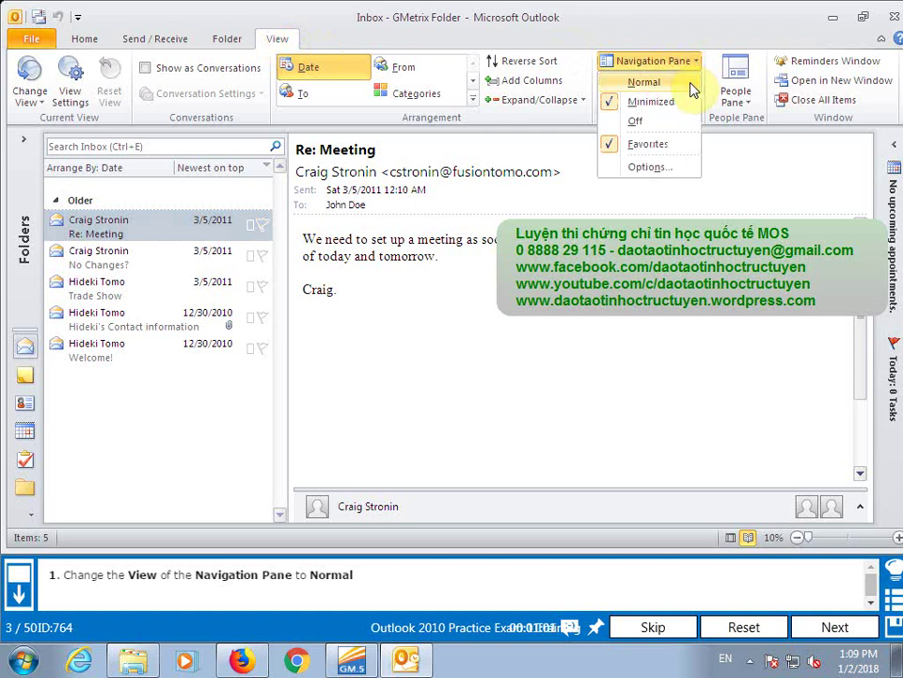
click(692, 82)
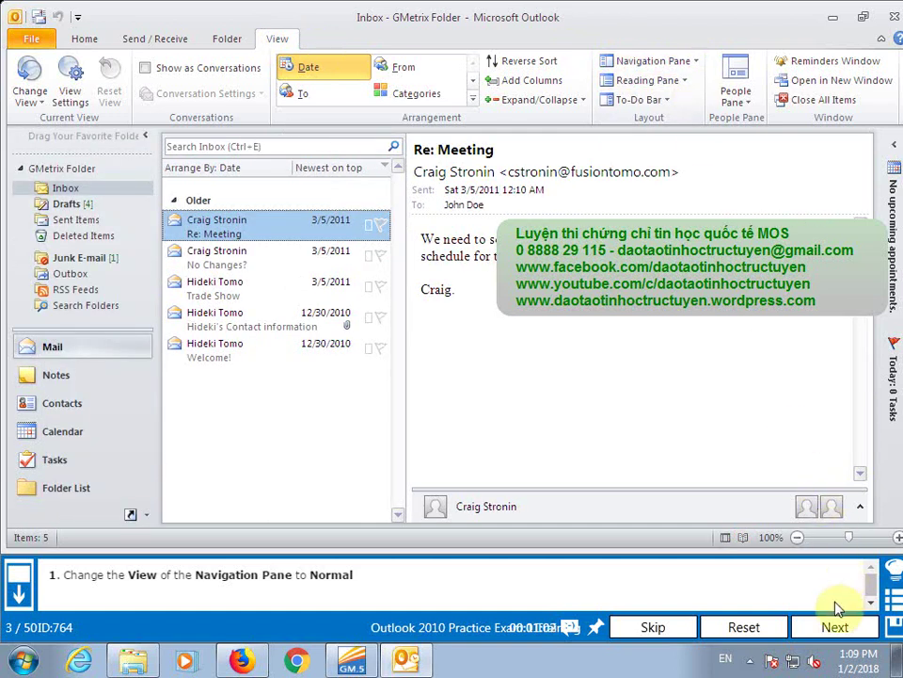
click(835, 626)
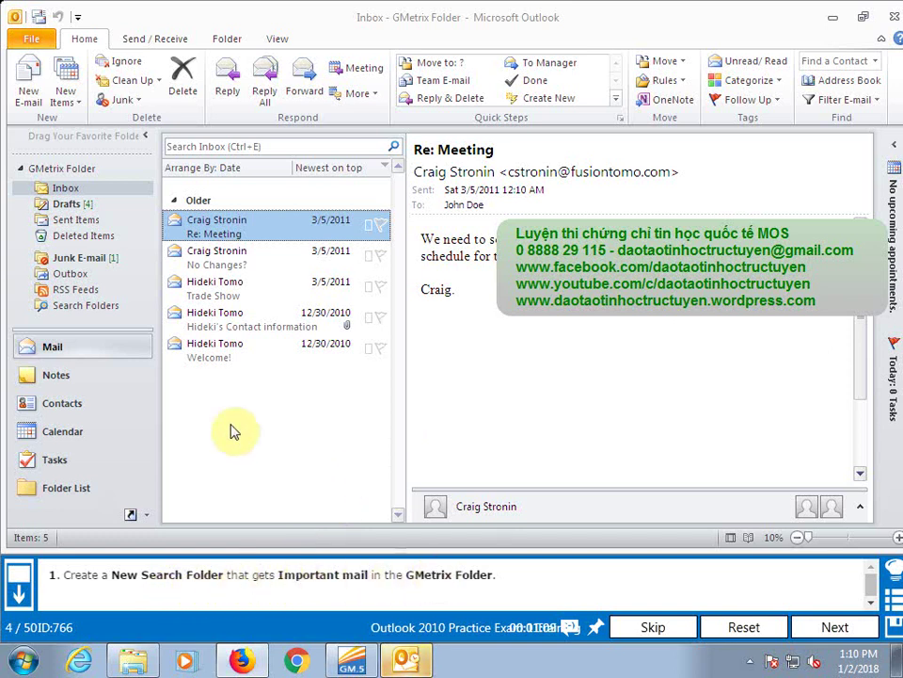
Add a new Important mail search folder and advance to task 5
right_click(95, 309)
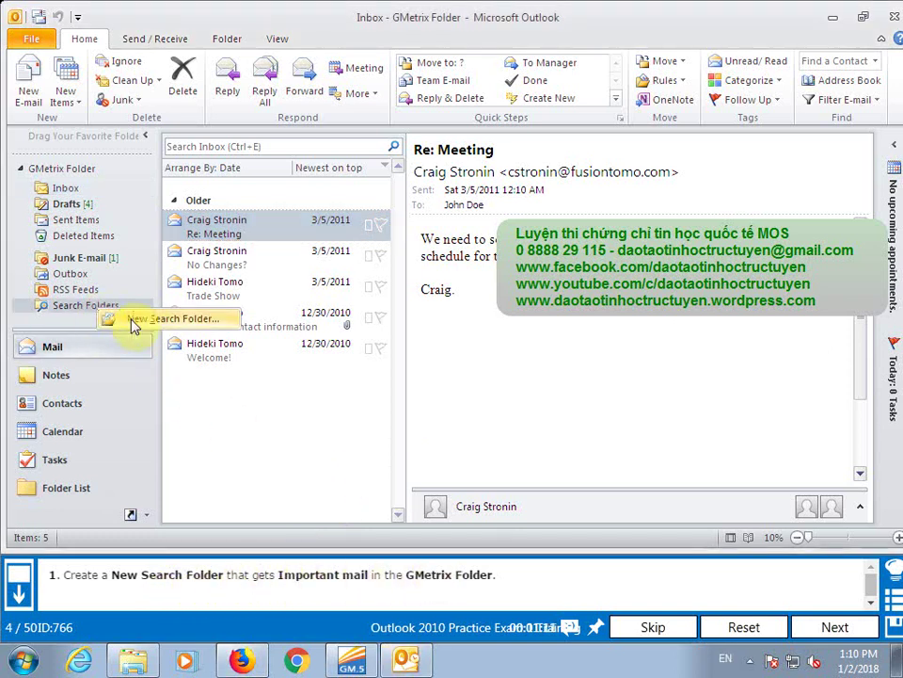
click(137, 318)
click(417, 224)
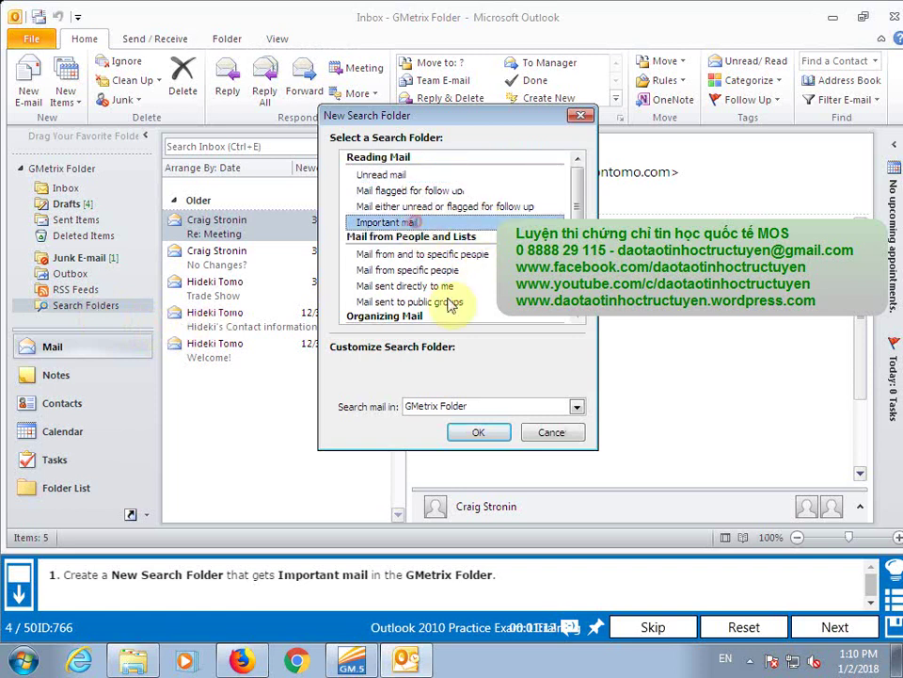
click(478, 432)
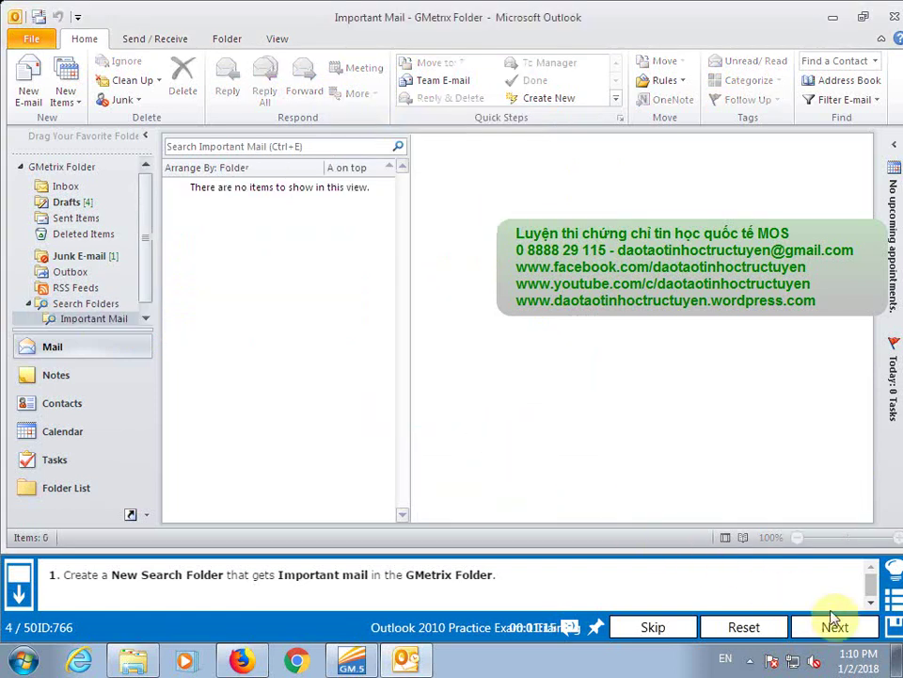
click(828, 627)
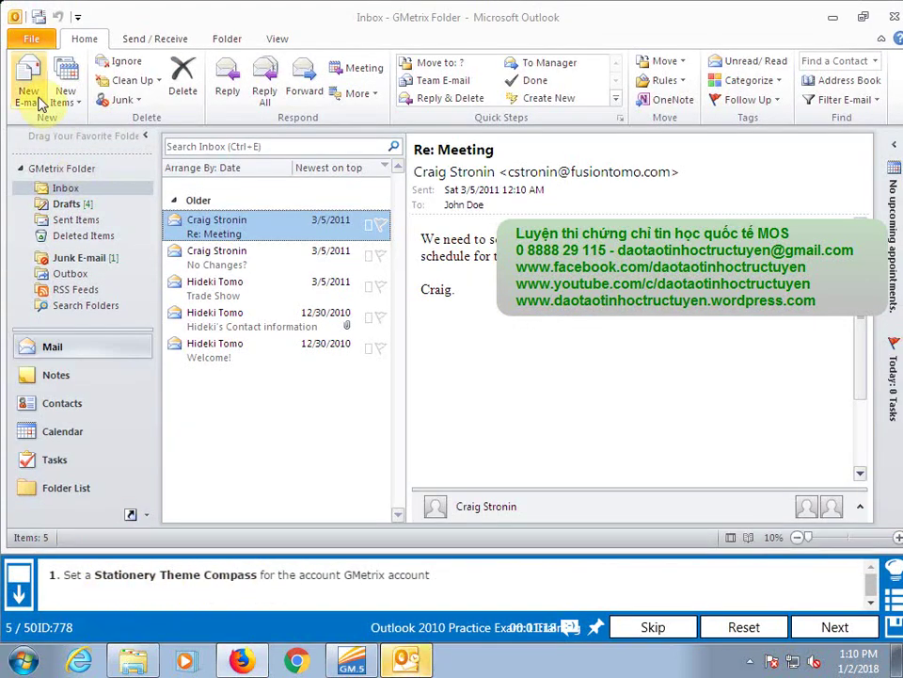
Pick the Compass theme under Personal Stationery, confirm both dialogs, and advance to task 6
click(32, 38)
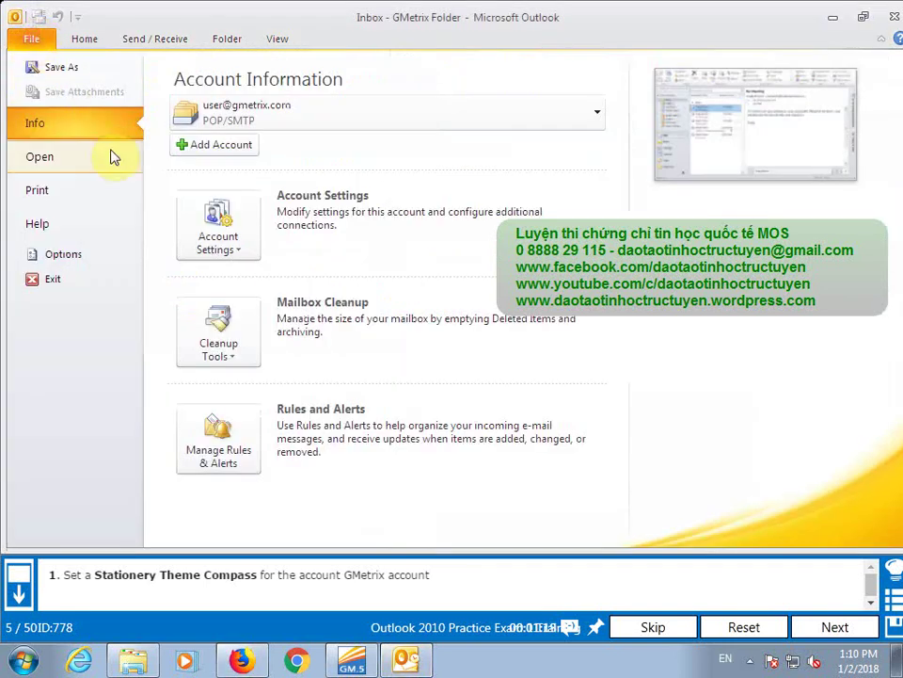
click(103, 256)
click(36, 98)
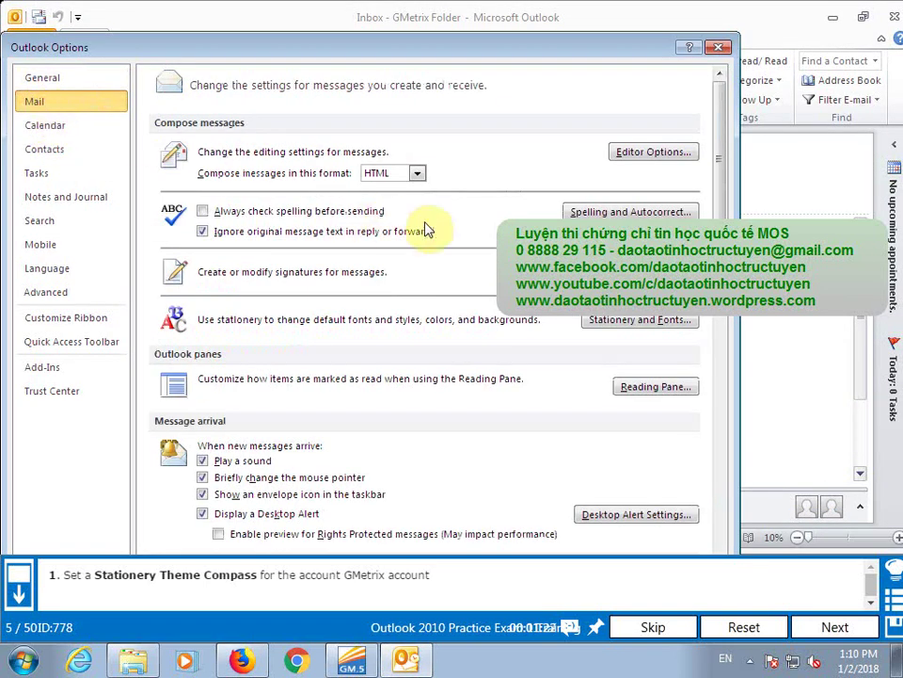
click(611, 319)
click(192, 141)
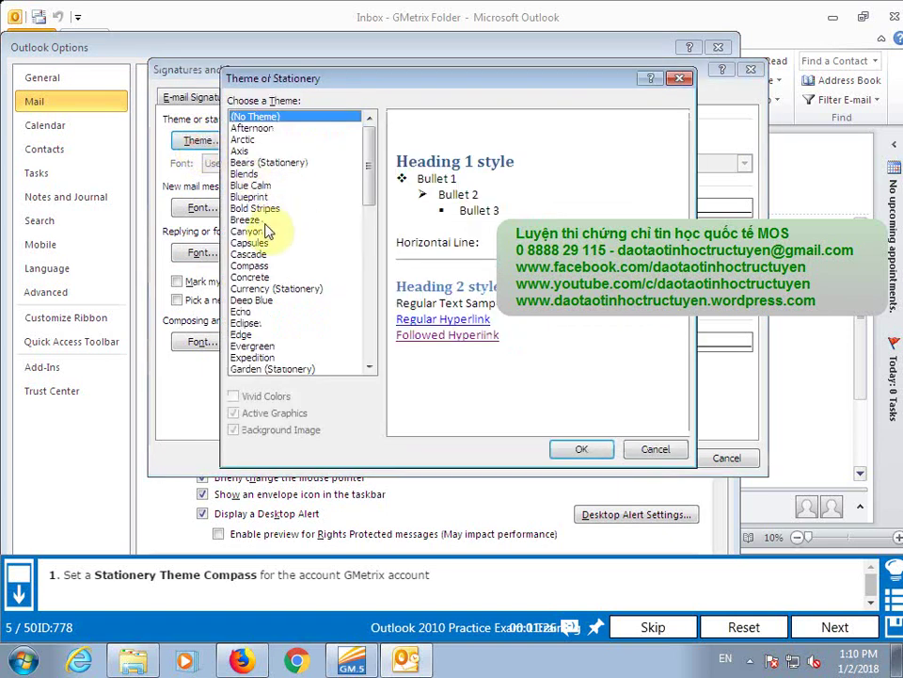
click(256, 266)
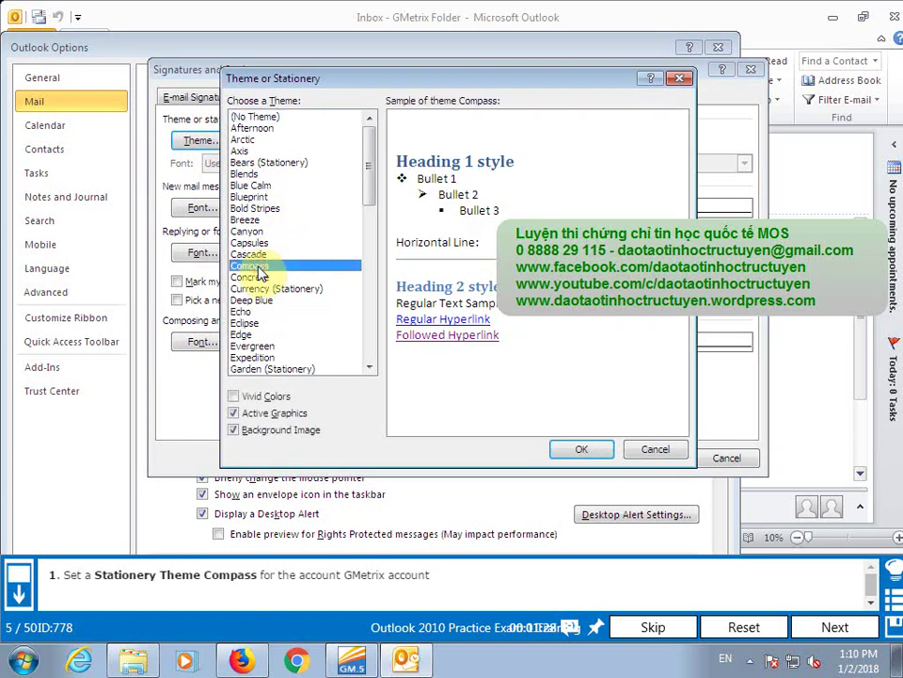
click(593, 449)
click(647, 461)
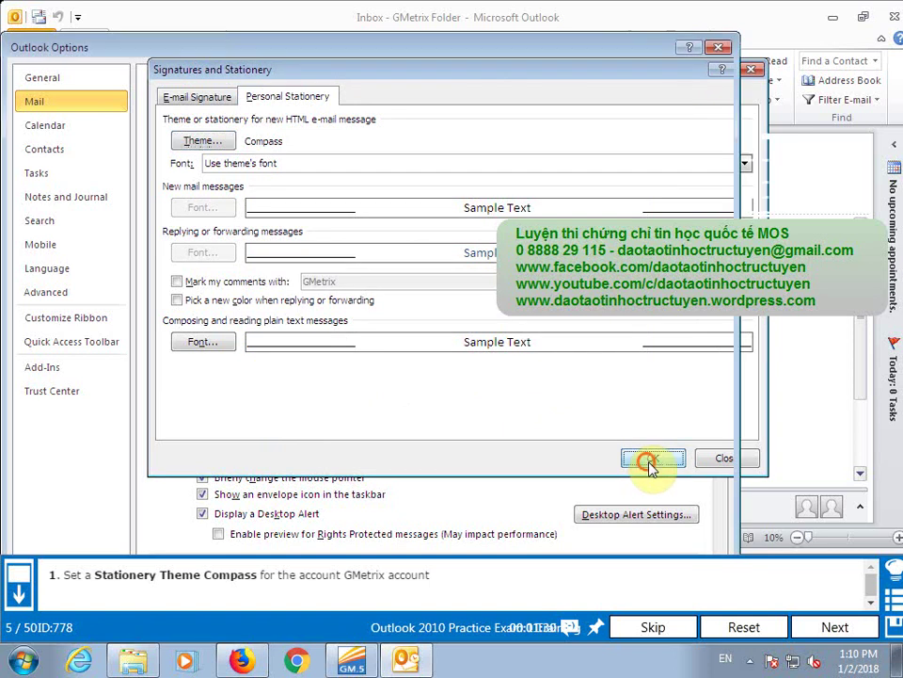
mouse_move(586, 38)
mouse_down()
mouse_move(606, 186)
mouse_move(601, 89)
mouse_up()
click(617, 491)
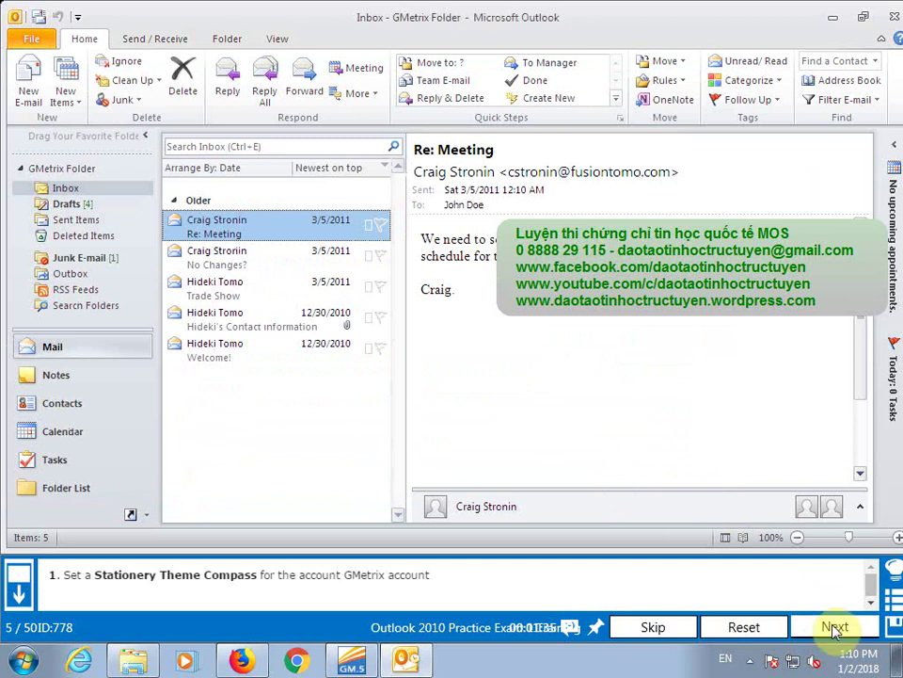
click(833, 628)
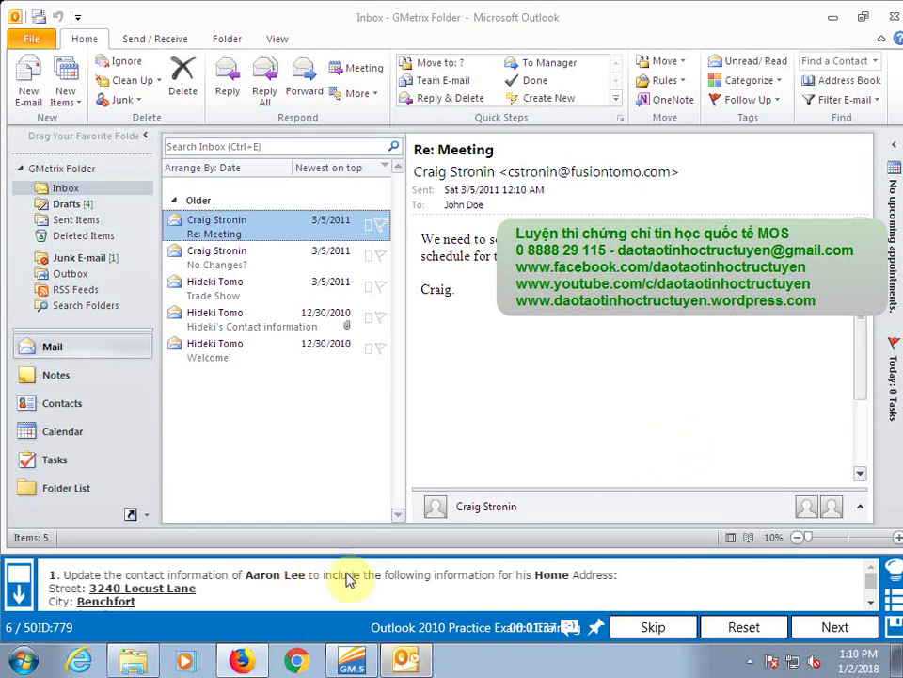
Open the contact and enter the home street and city in the Check Address form
click(62, 405)
double_click(247, 396)
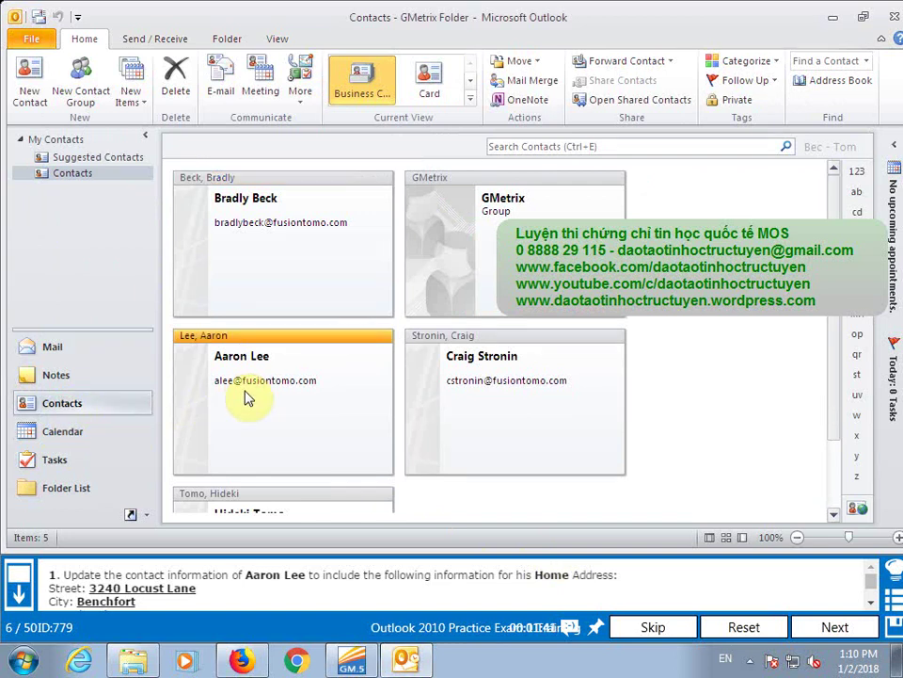
click(85, 443)
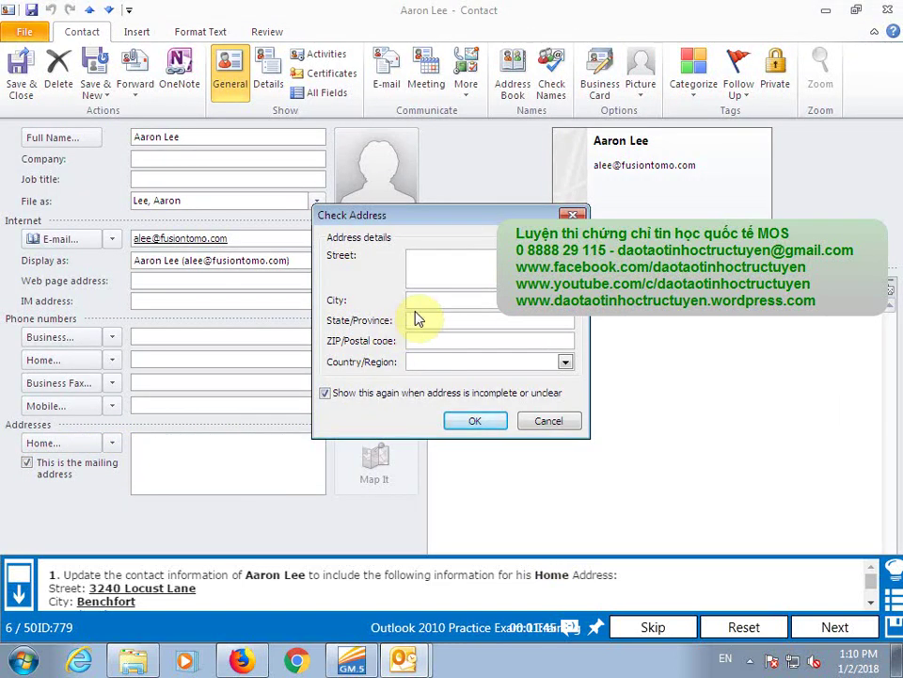
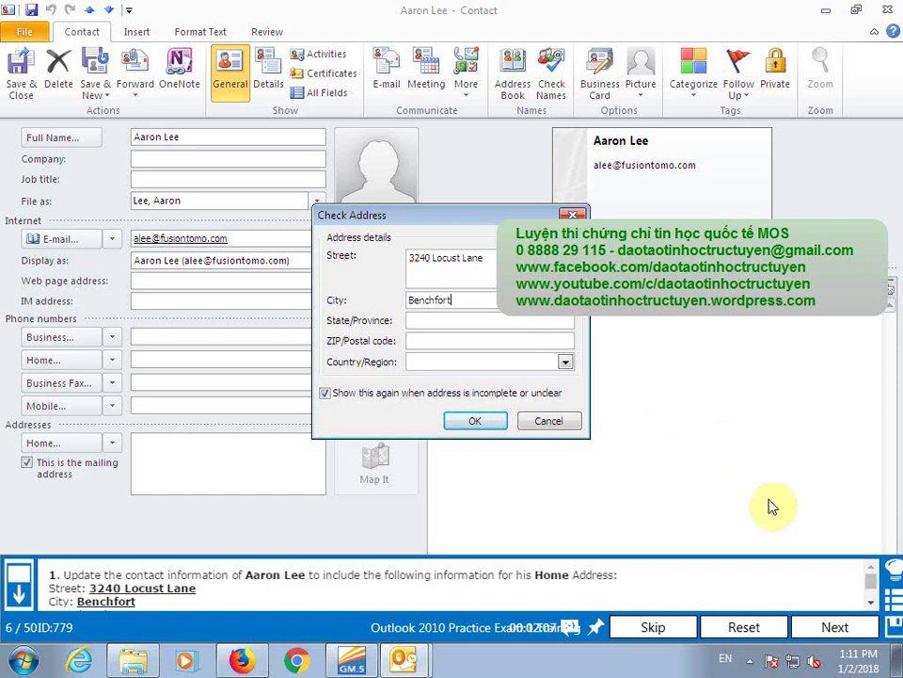
click(872, 602)
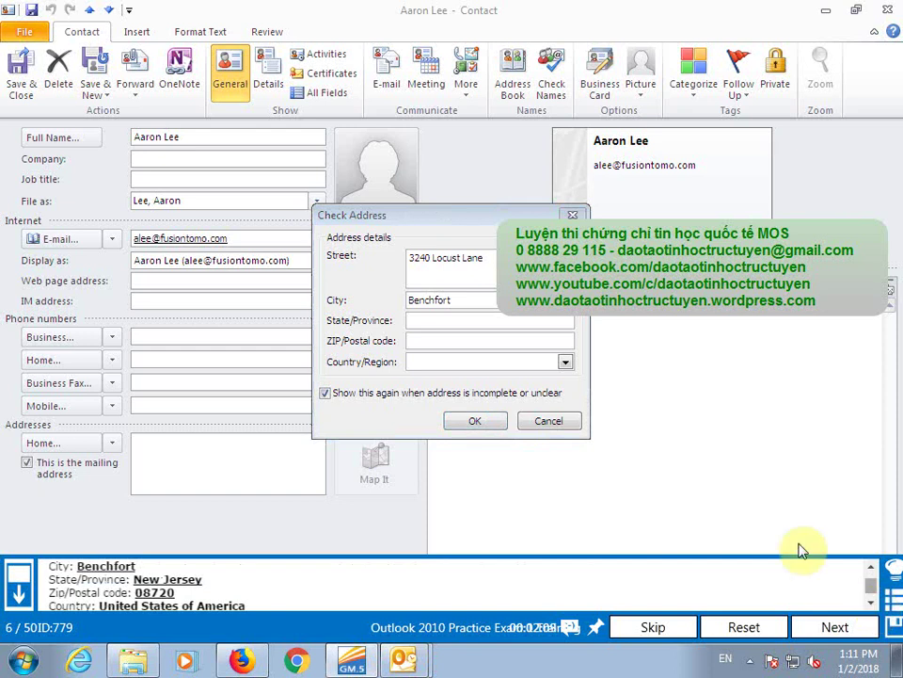
Add state, ZIP code and United States of America as country, then save the contact
click(454, 322)
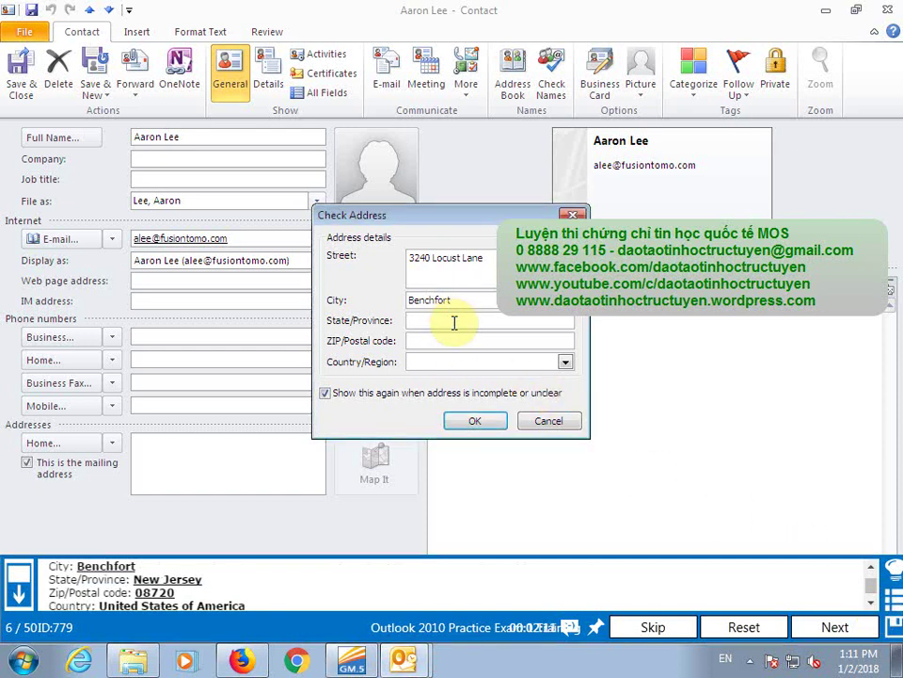
text(New Jersey)
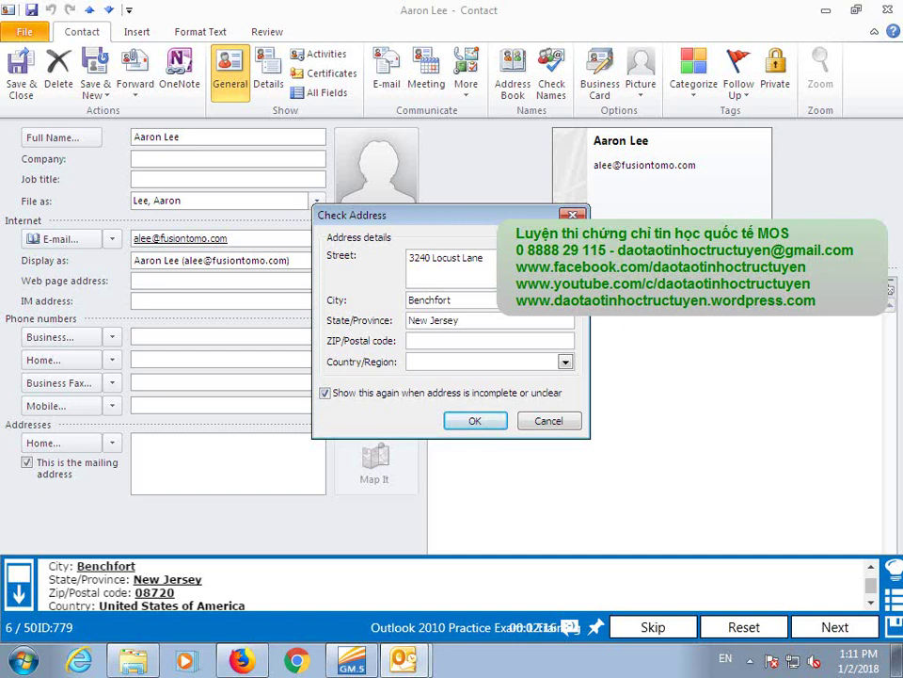
click(436, 339)
text(08720)
click(565, 362)
drag(565, 390, 567, 429)
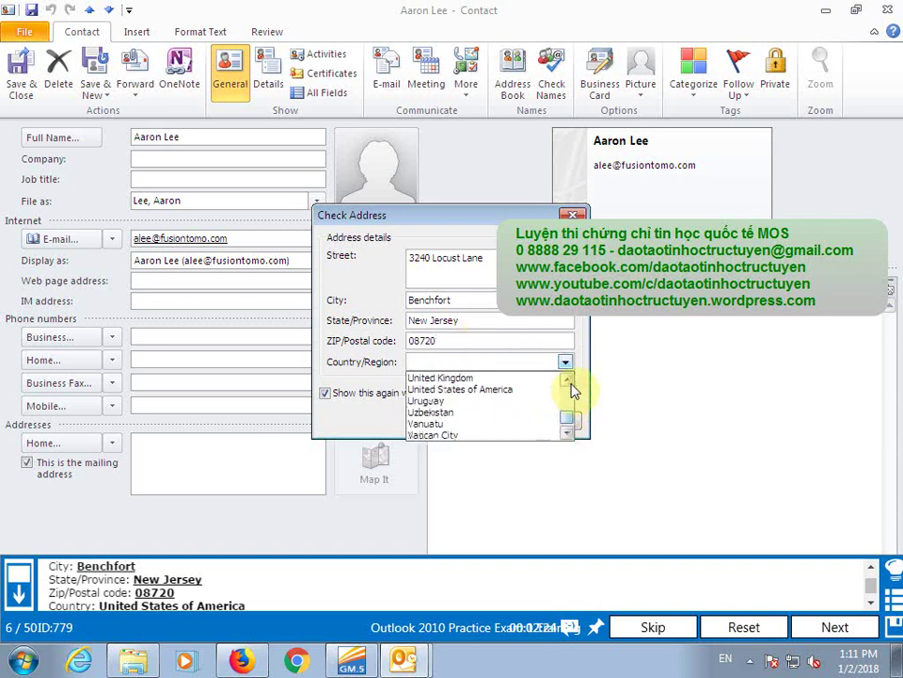
click(520, 393)
click(494, 420)
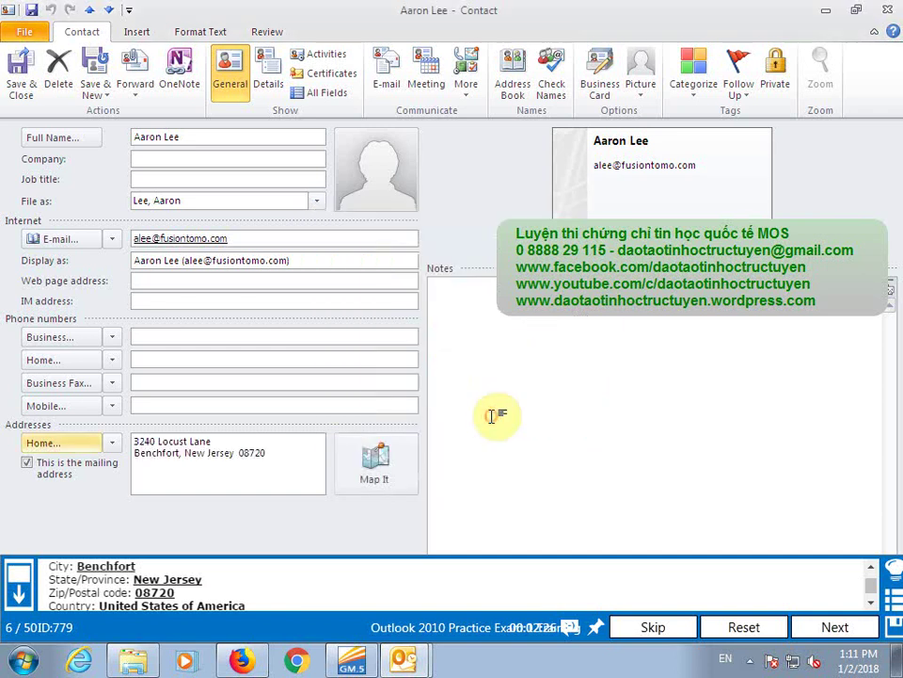
click(28, 62)
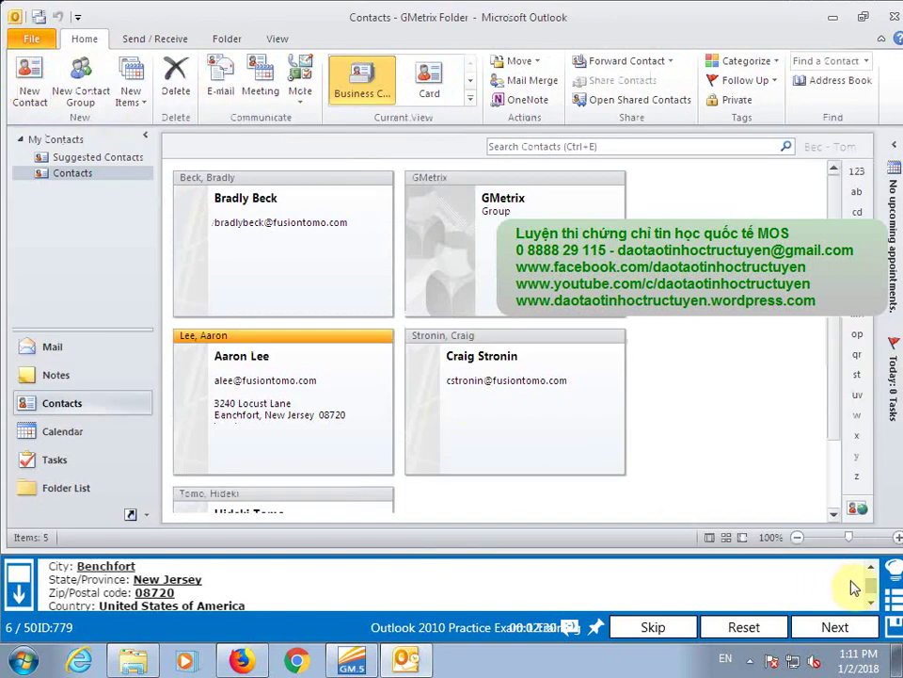
click(832, 627)
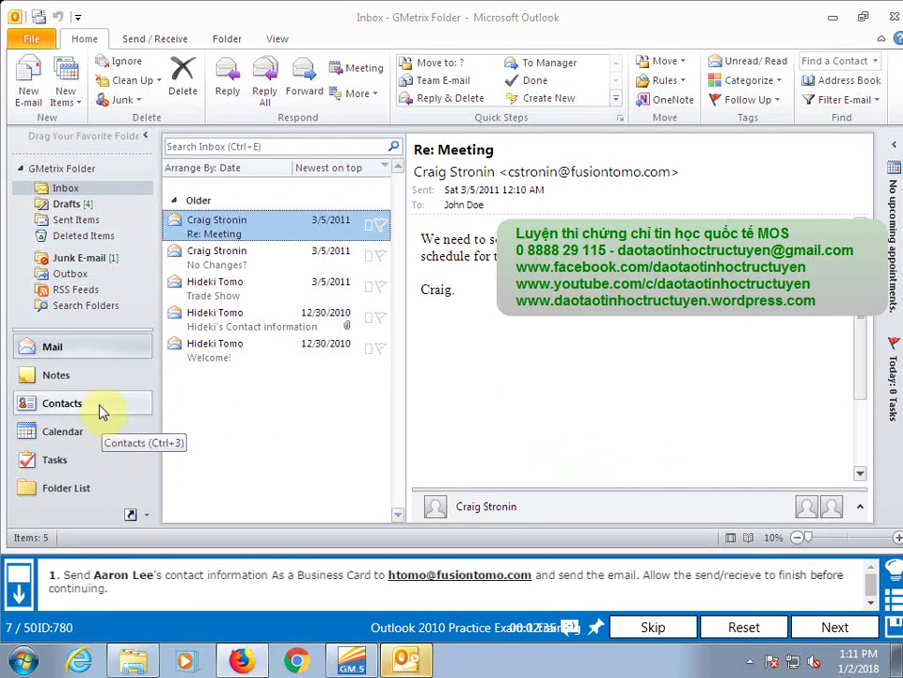
Select the contact in Contacts and forward it As a Business Card
click(102, 410)
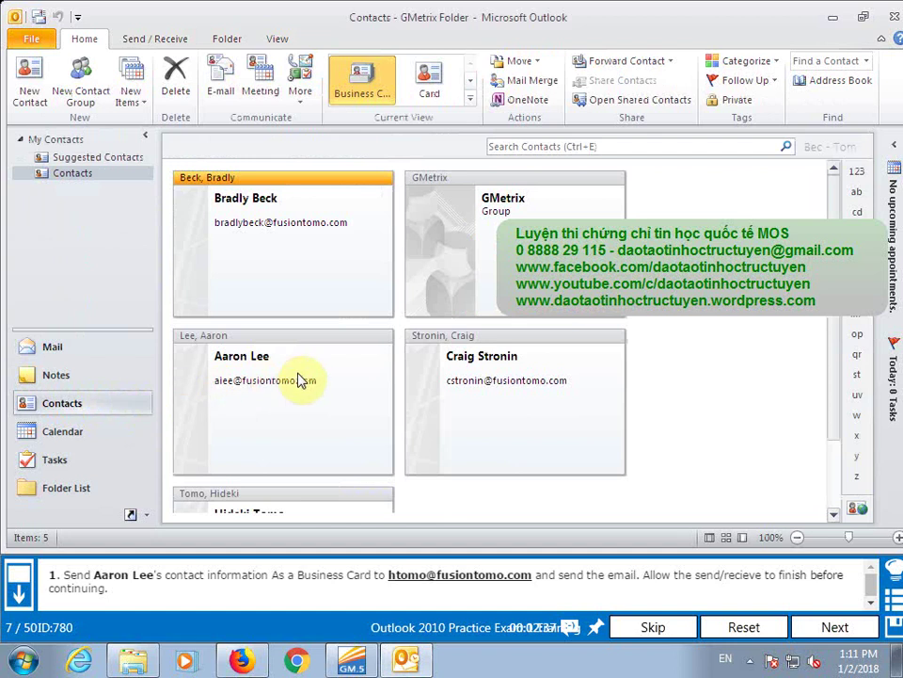
click(331, 380)
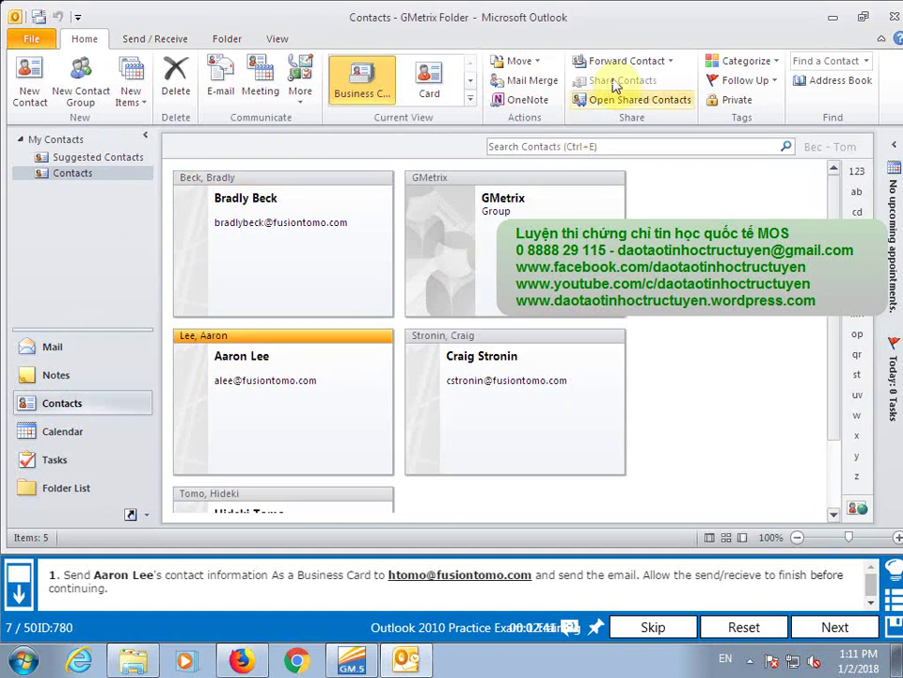
click(664, 62)
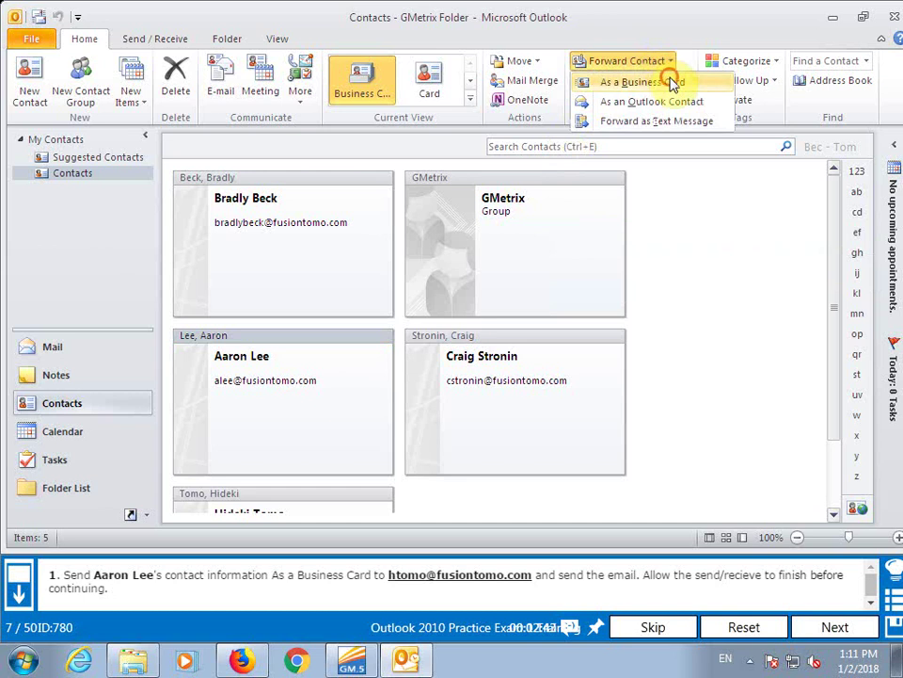
click(674, 83)
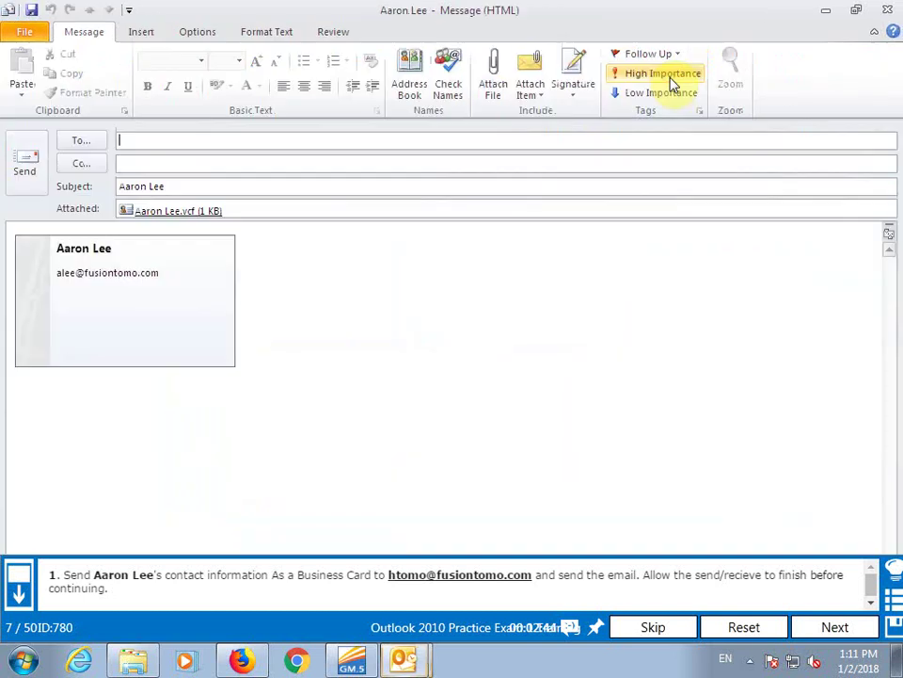
Address the message to the last person in the contact list, send it, and submit the task
click(96, 138)
click(247, 288)
click(242, 423)
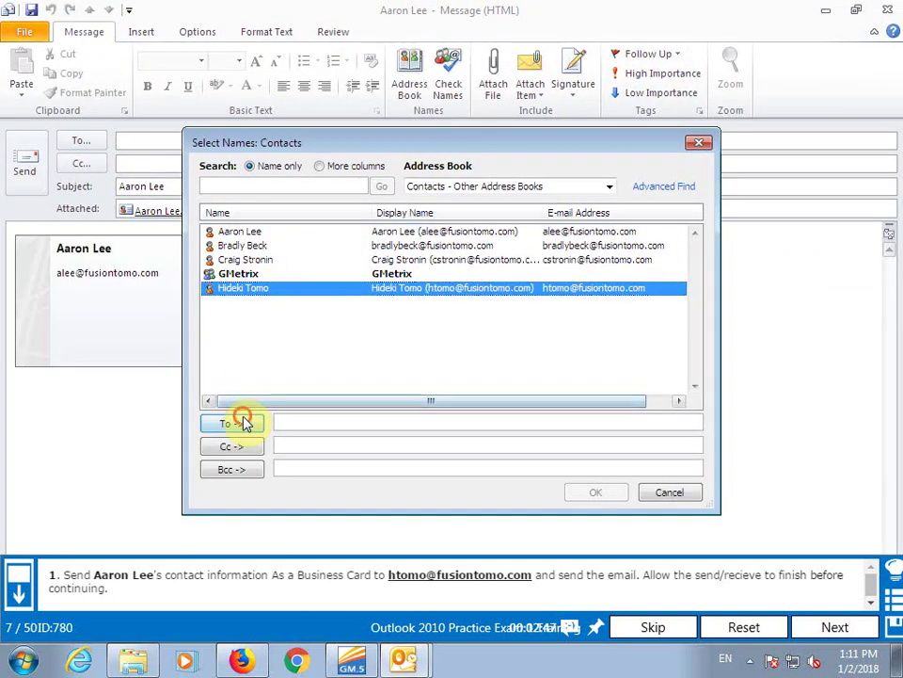
click(607, 490)
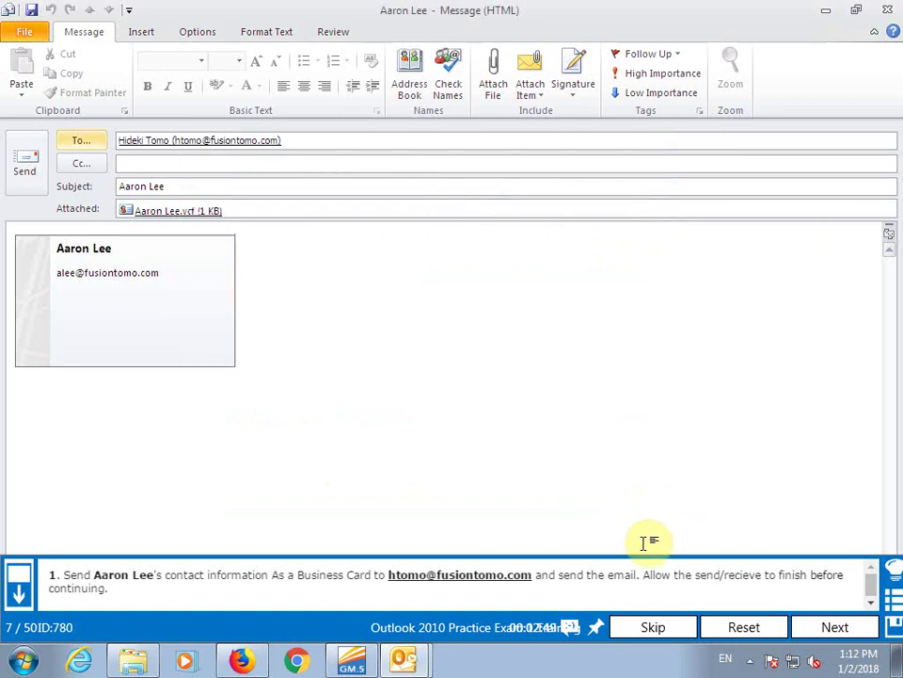
click(23, 179)
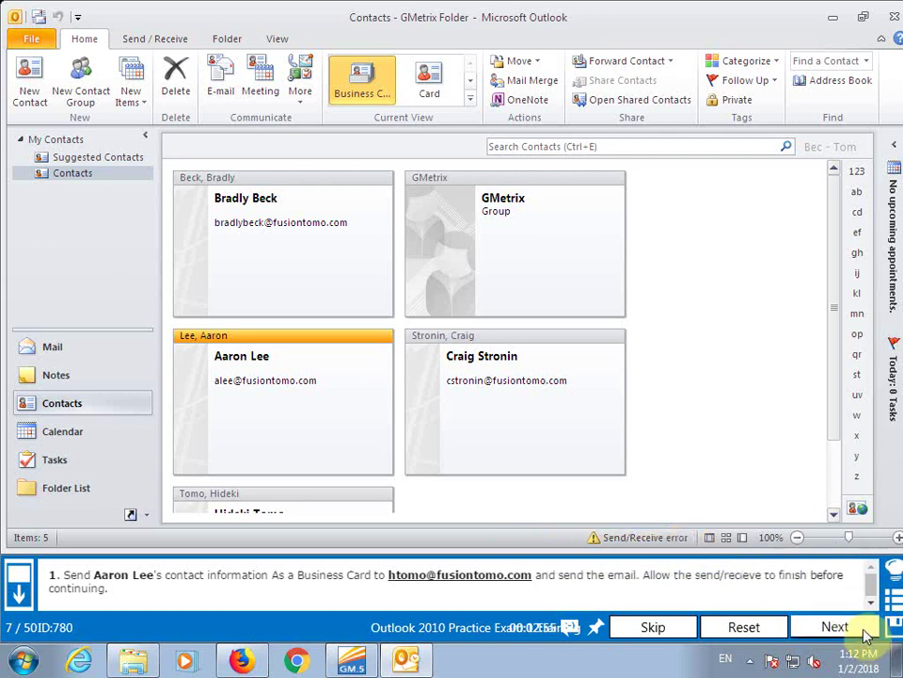
click(866, 628)
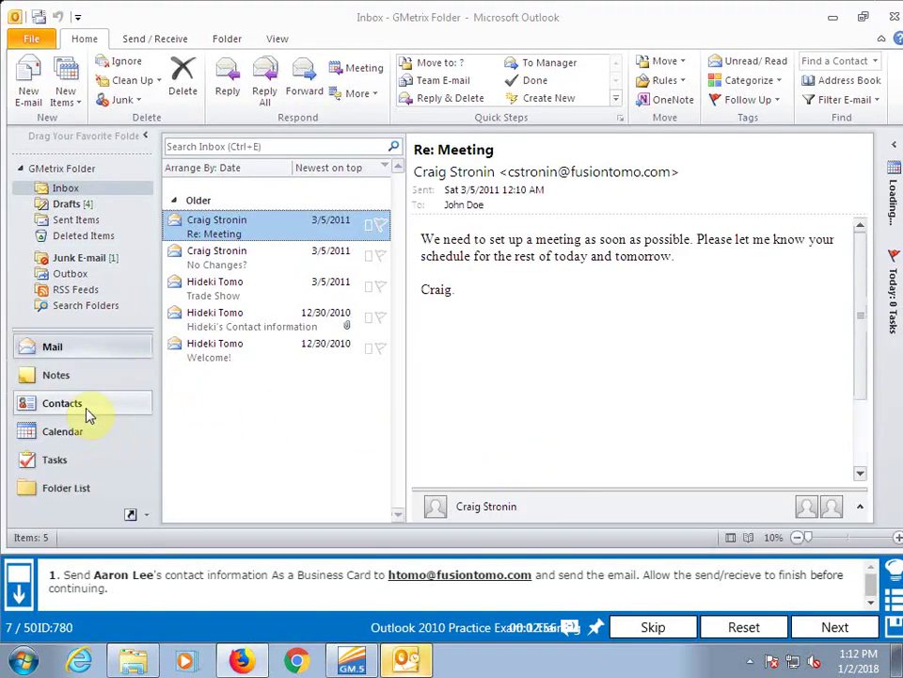
Open the contact's own window from the Contacts folder to view its details
click(86, 406)
click(265, 394)
double_click(266, 394)
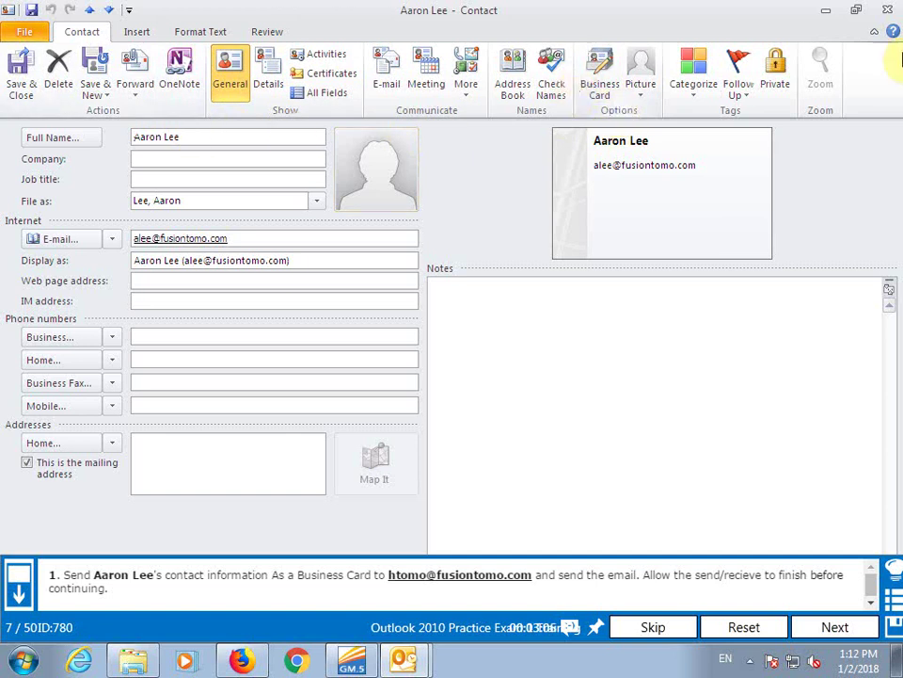
Close the contact window and forward the selected contact As a Business Card
click(889, 10)
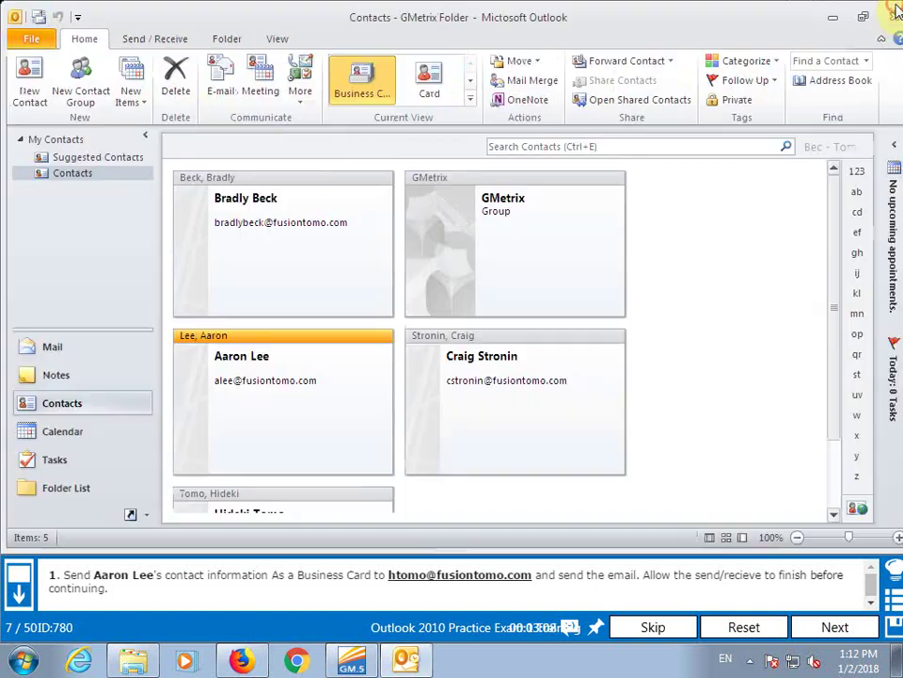
click(339, 364)
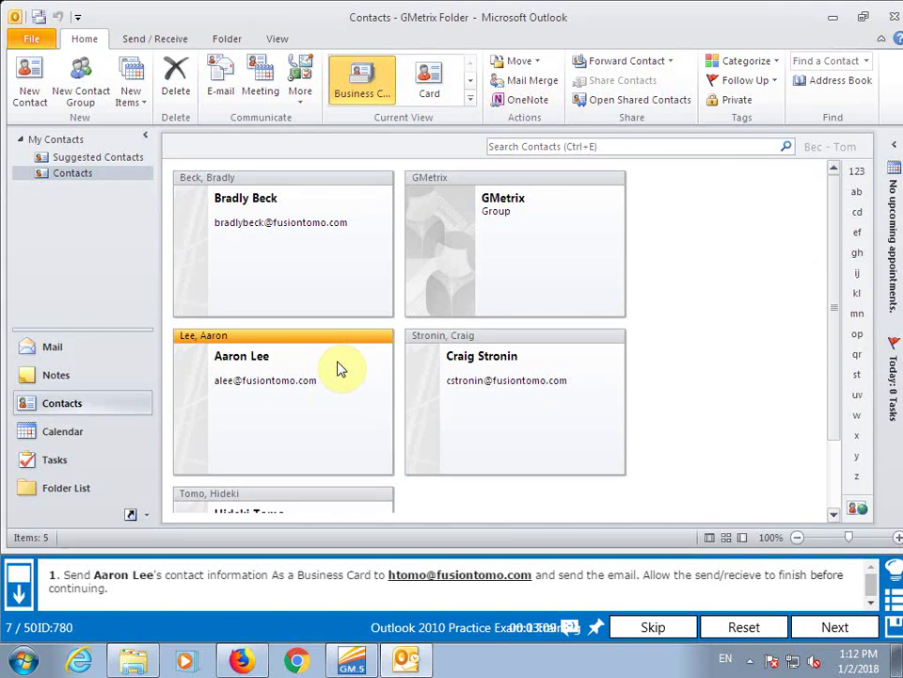
click(658, 60)
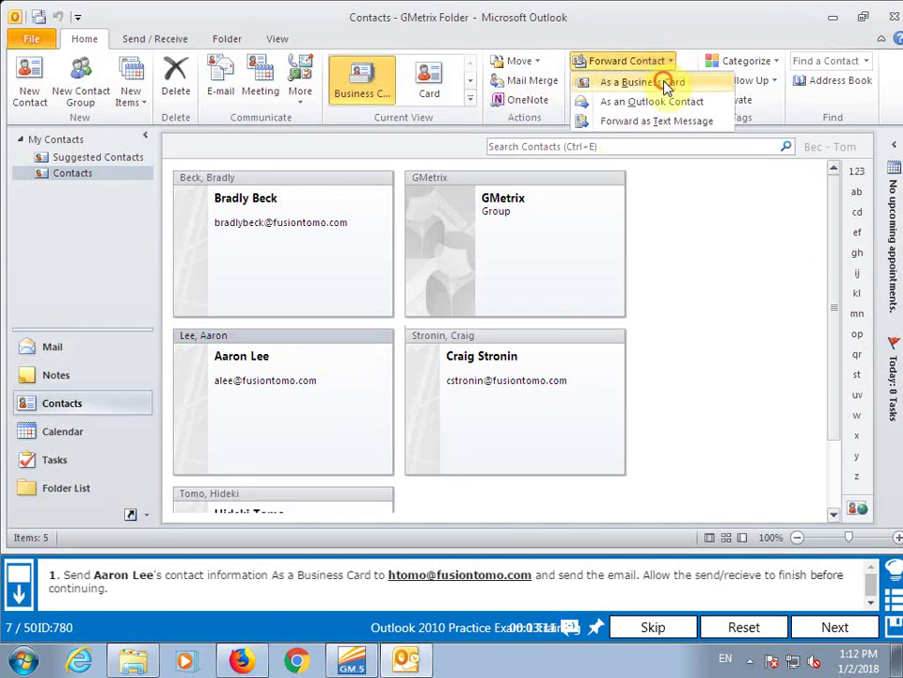
click(667, 83)
Add the last person in the contact list as the To recipient and send the card
click(84, 143)
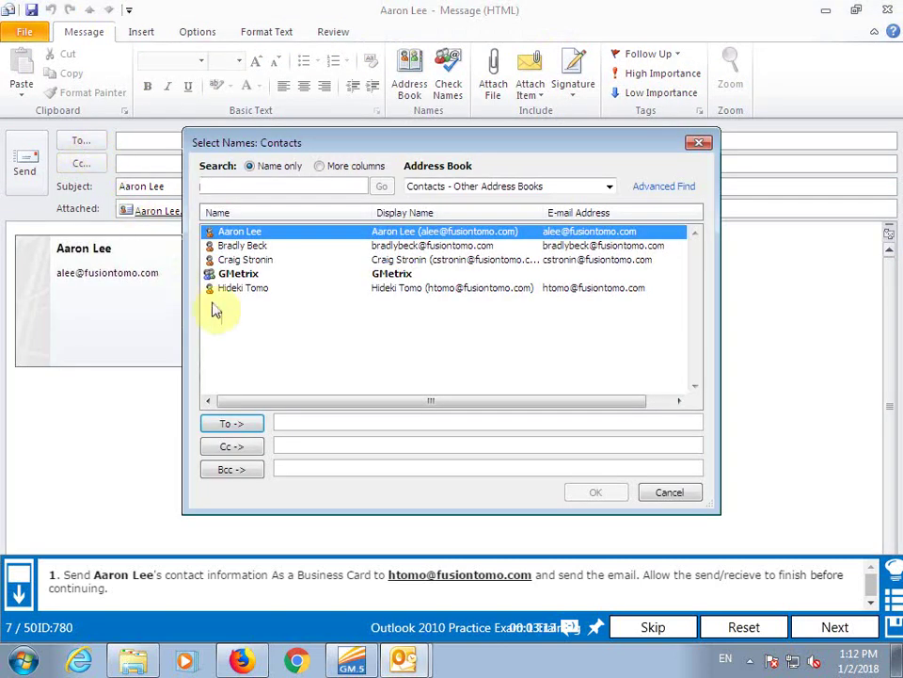
click(240, 289)
click(245, 423)
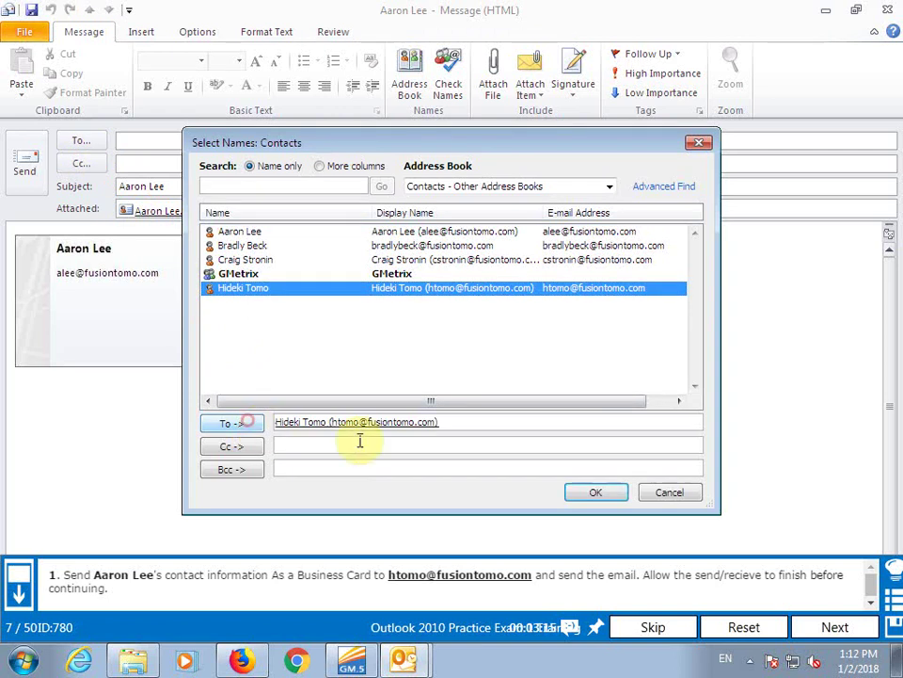
click(598, 494)
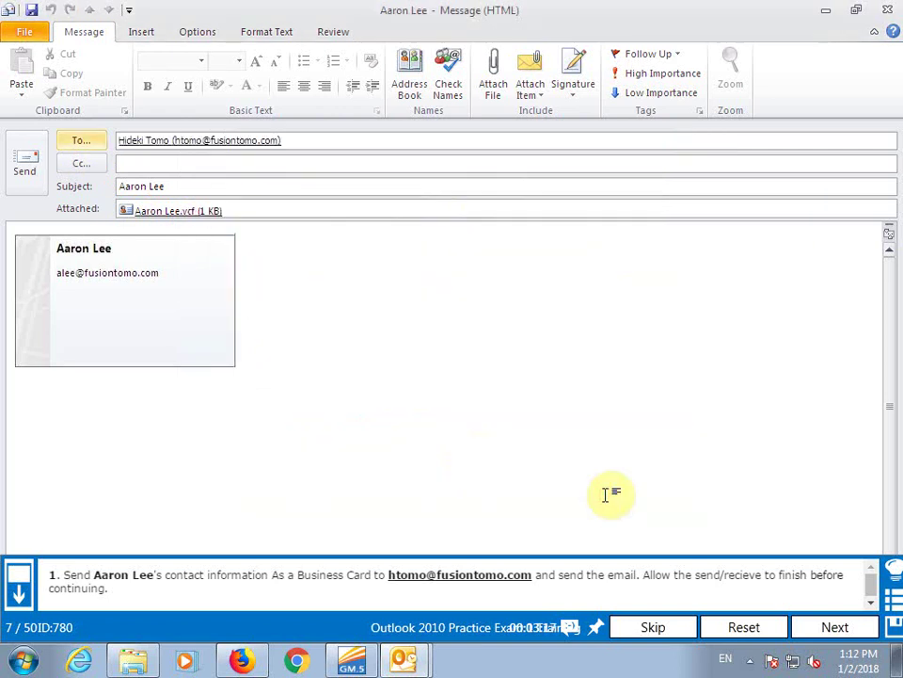
click(38, 167)
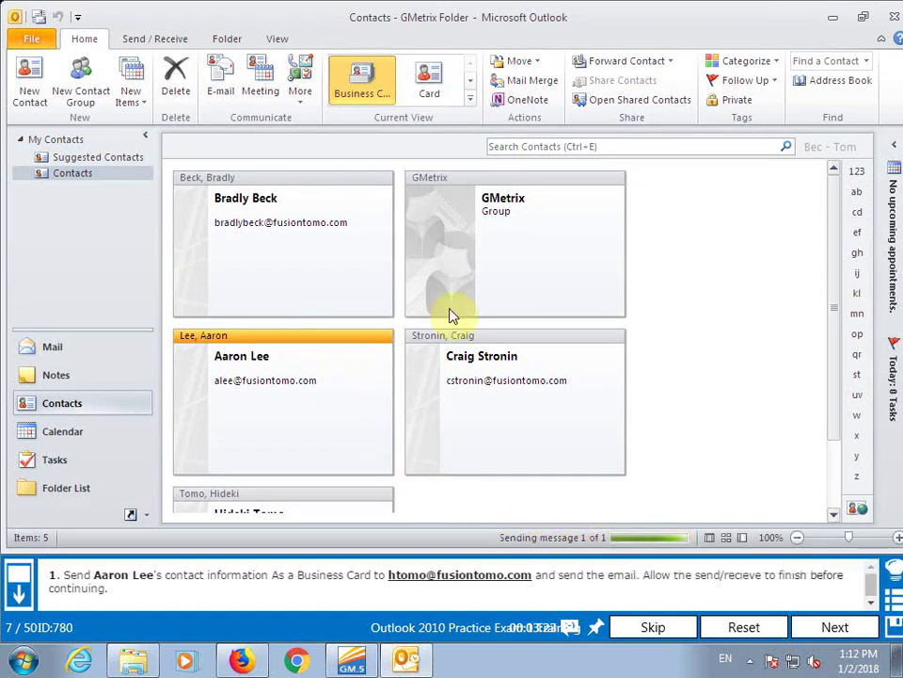
Delete the FusionTomo rule in Rules and Alerts, apply the change, and move to the next task
click(856, 632)
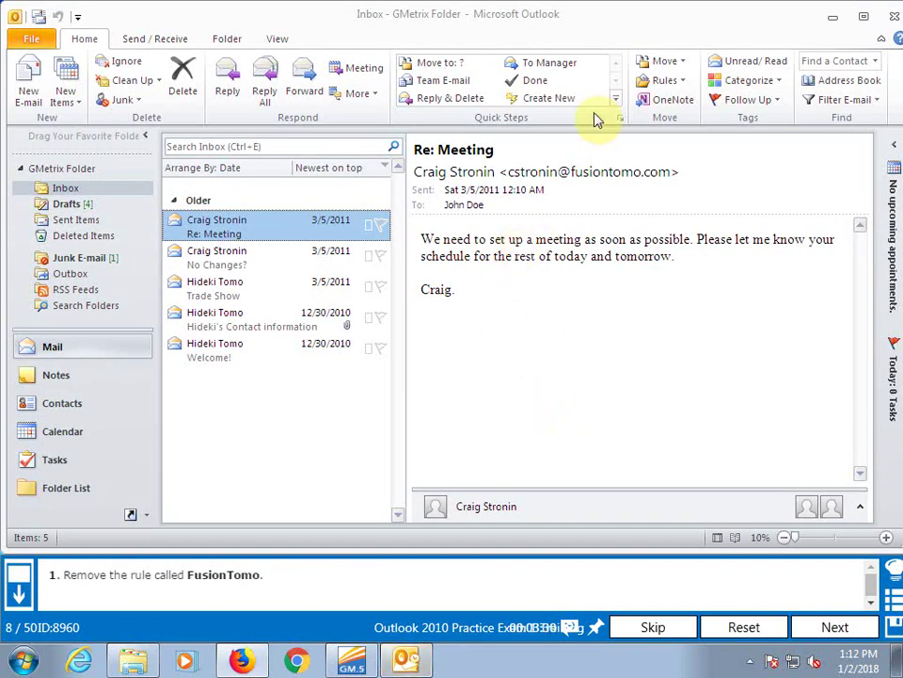
click(677, 85)
click(713, 168)
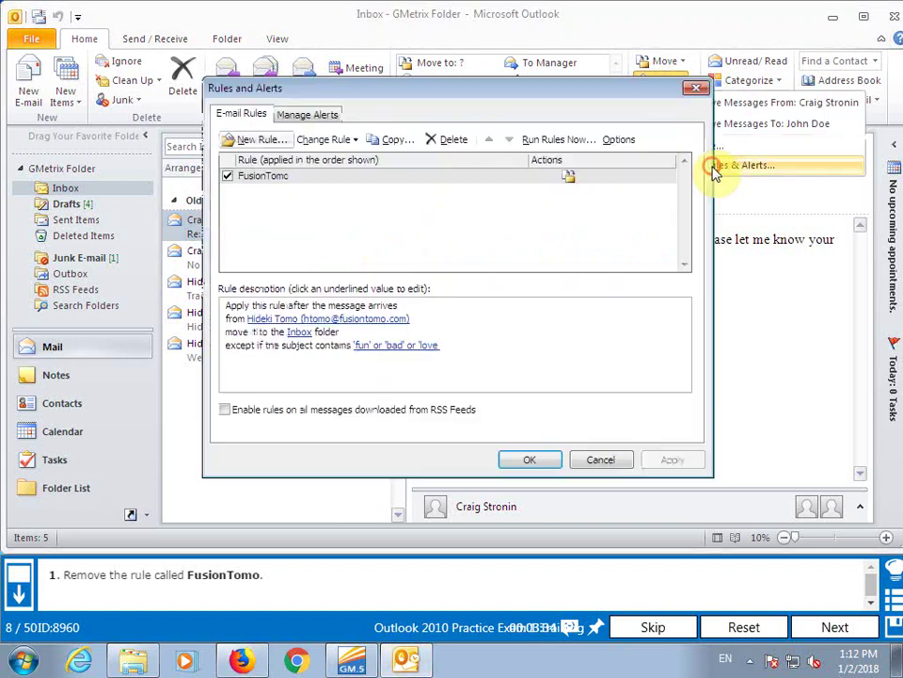
click(261, 175)
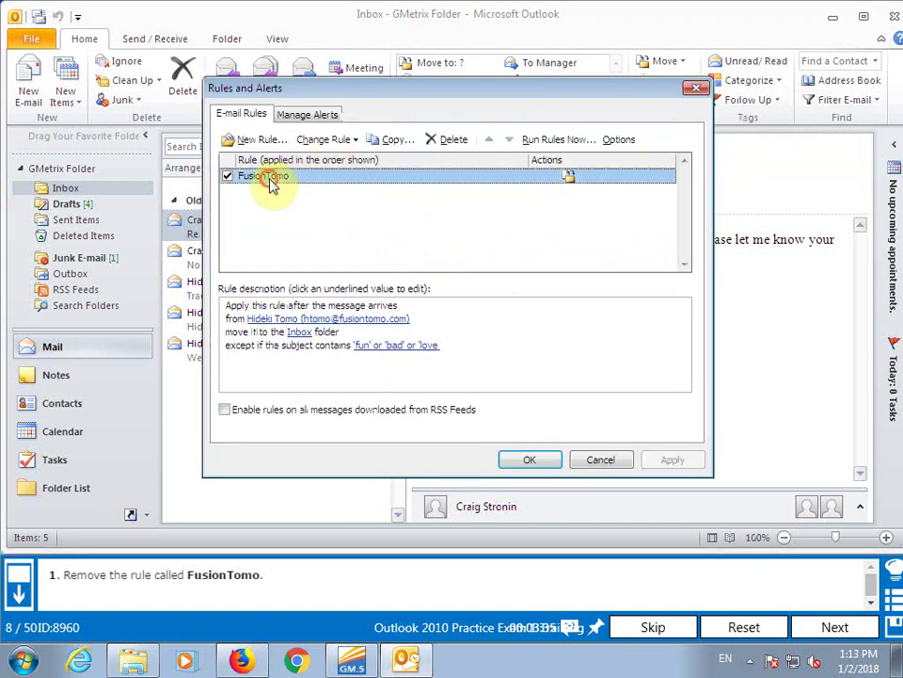
click(454, 139)
click(423, 373)
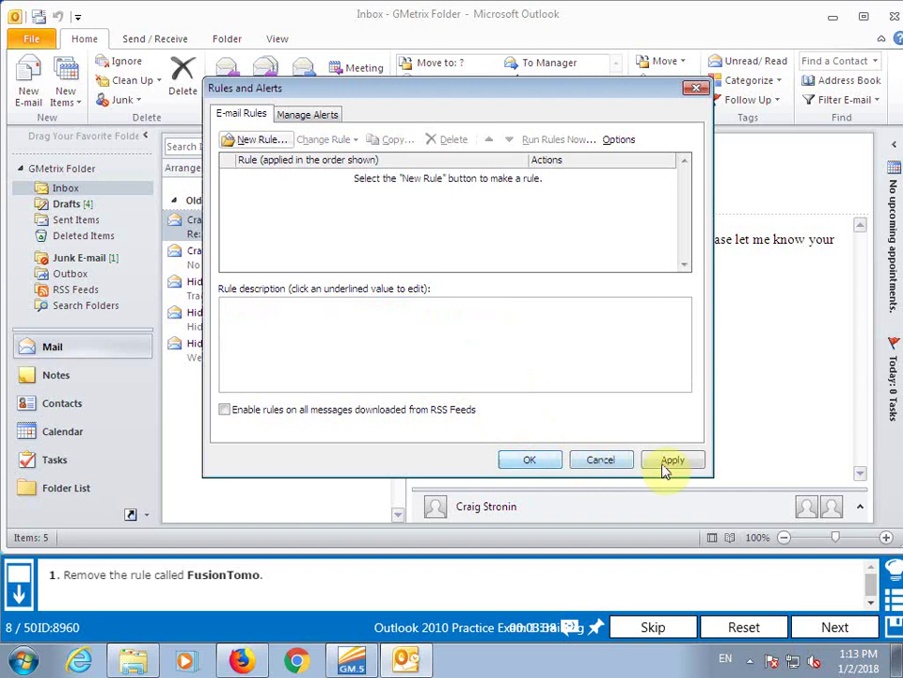
click(672, 460)
click(530, 460)
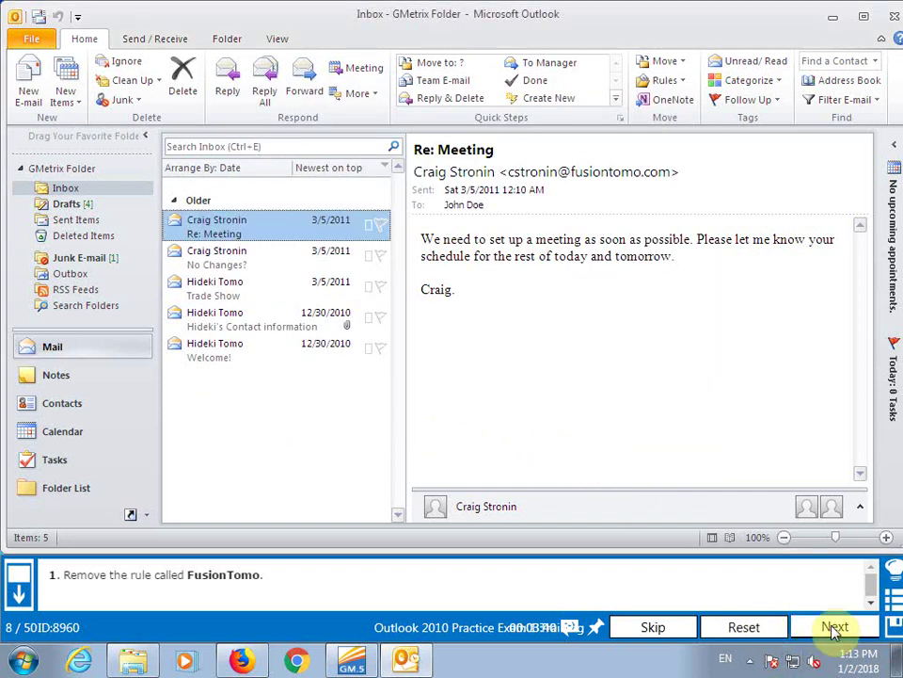
click(832, 627)
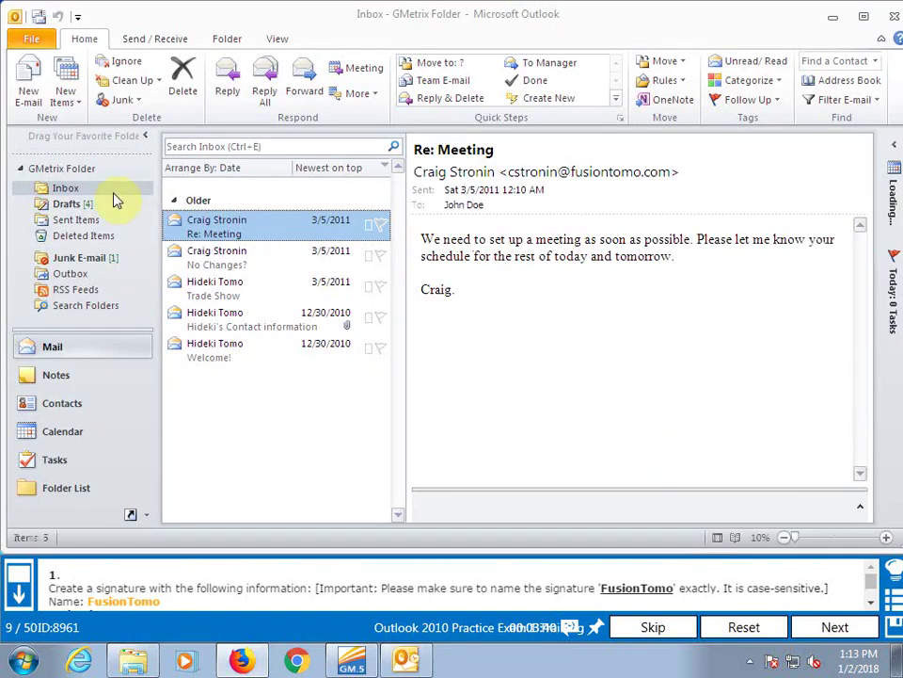
In Mail options' Signatures and Stationery, add a new blank signature named FusionTomo
click(38, 40)
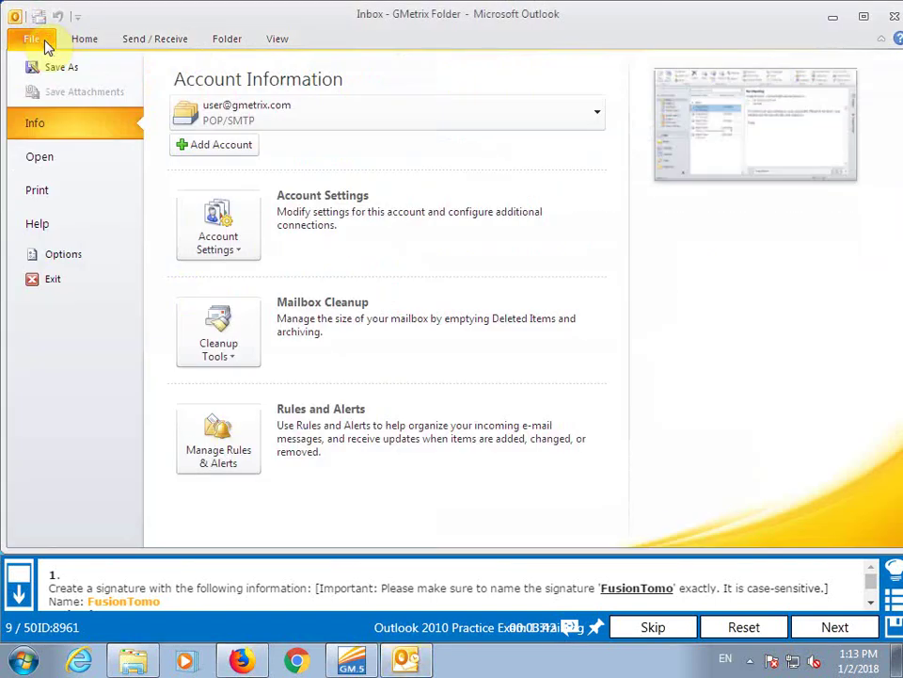
click(80, 251)
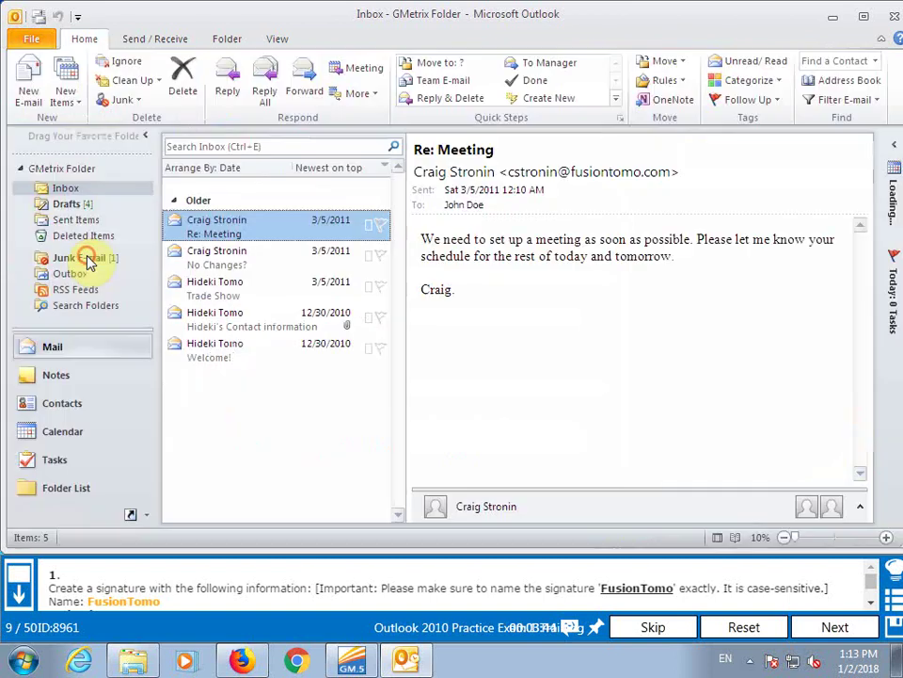
click(36, 109)
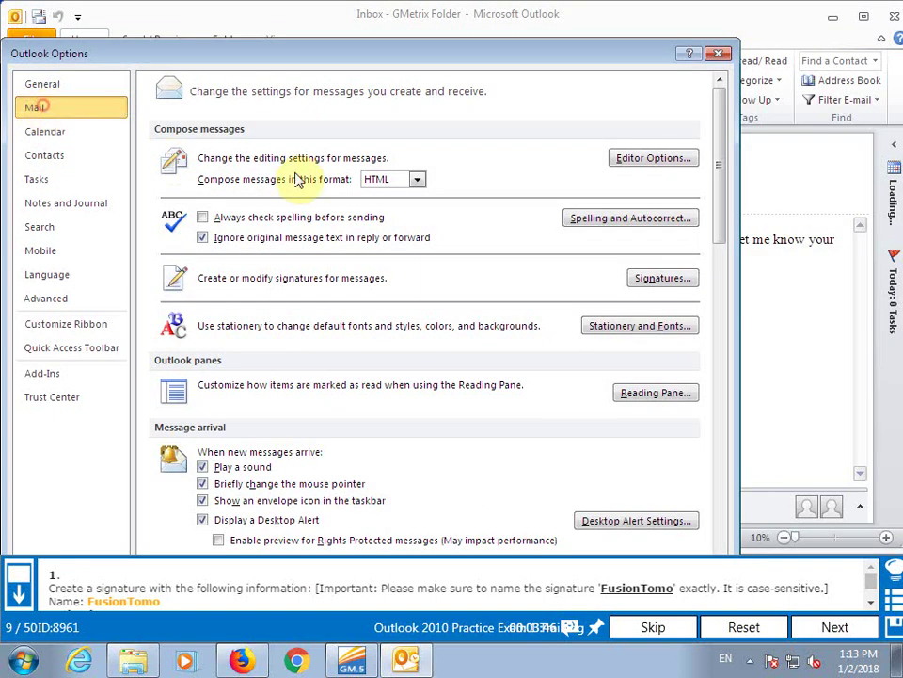
click(678, 280)
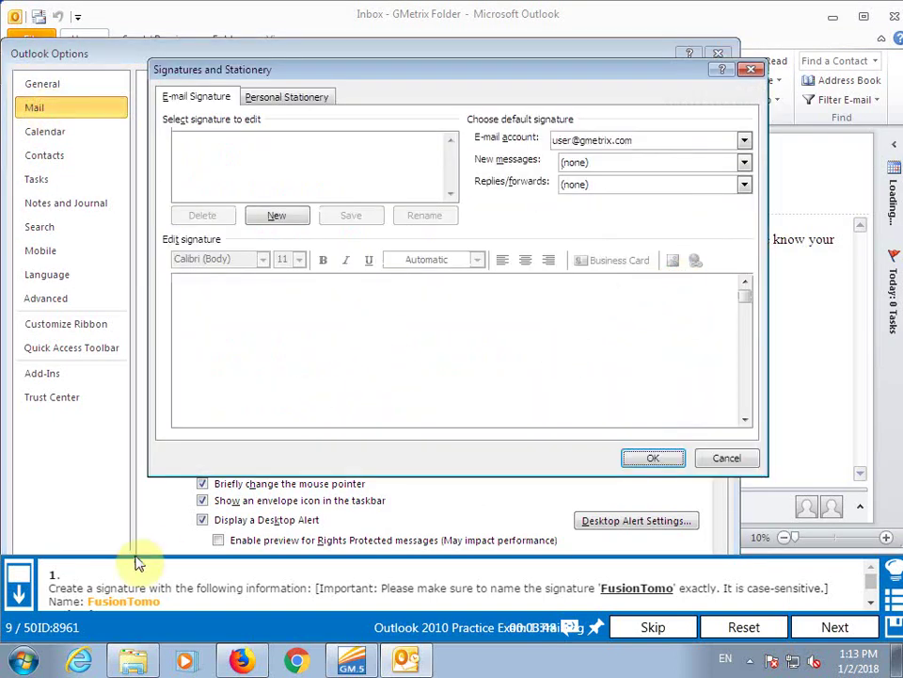
click(285, 216)
text(FusionTomo)
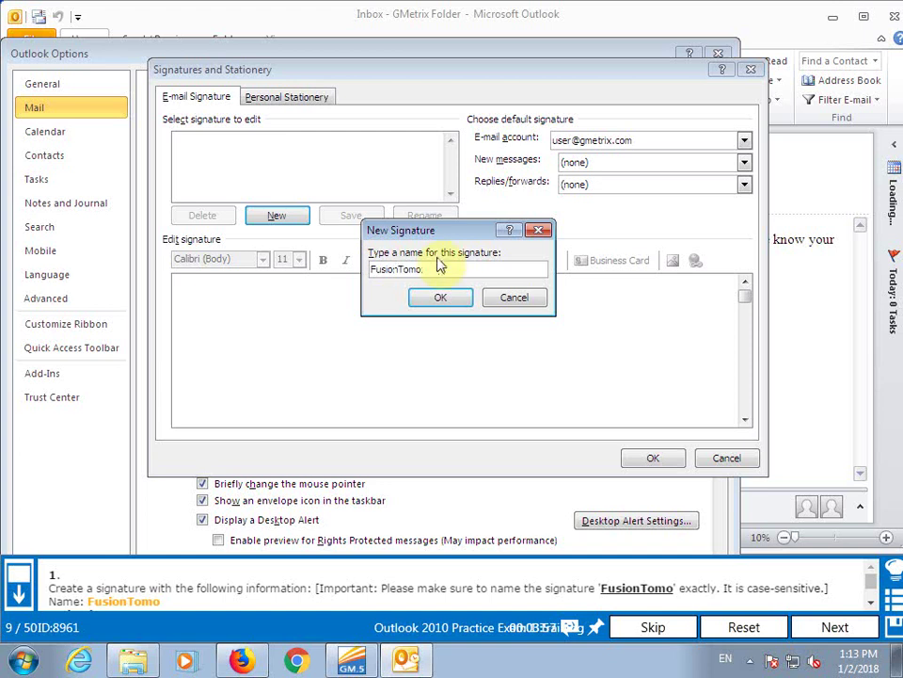
click(460, 298)
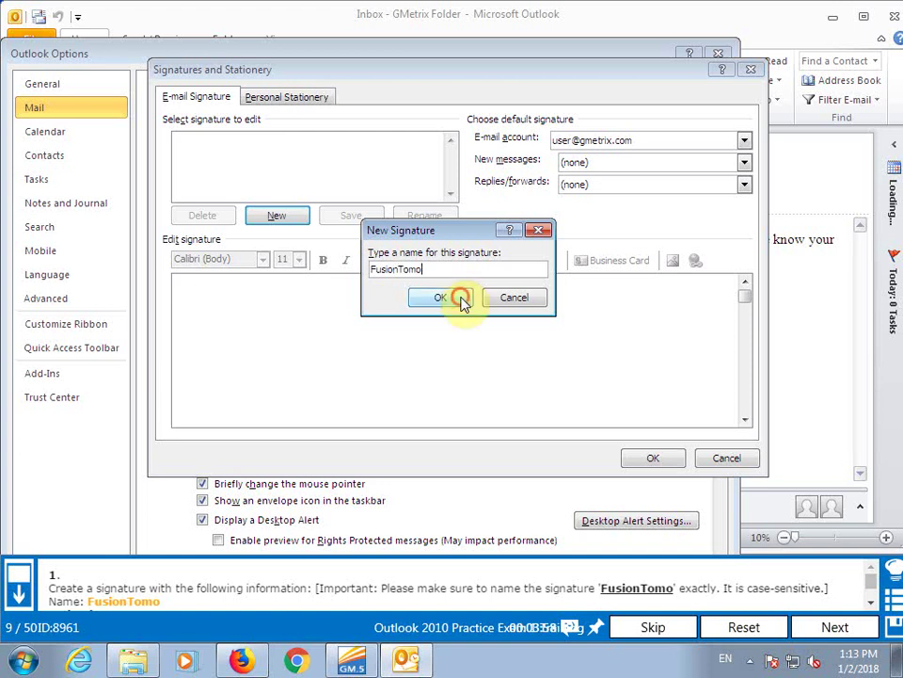
click(872, 600)
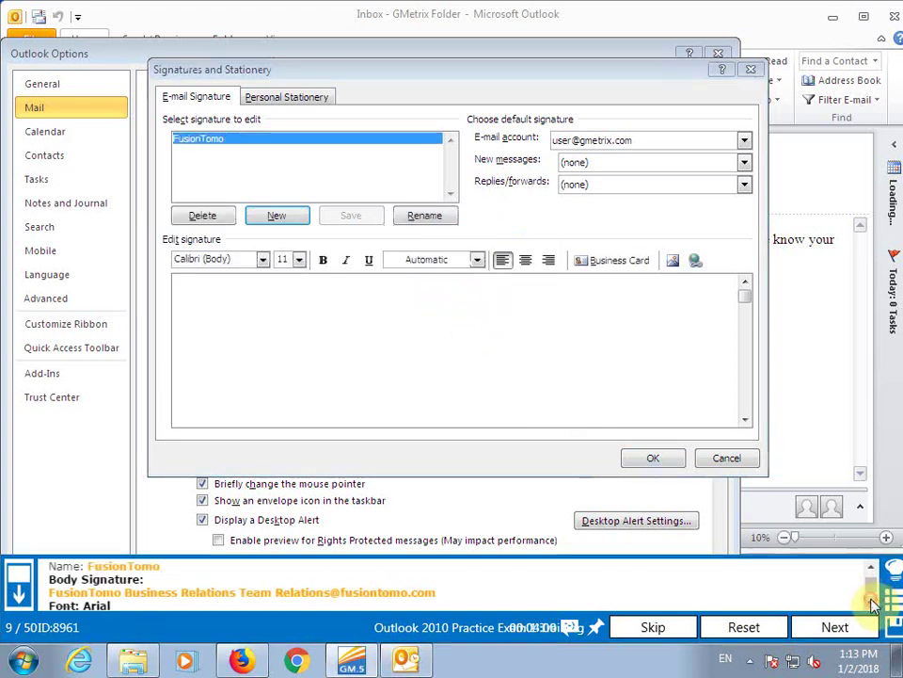
Check the task's font requirements and set the FusionTomo signature font to Arial
click(871, 601)
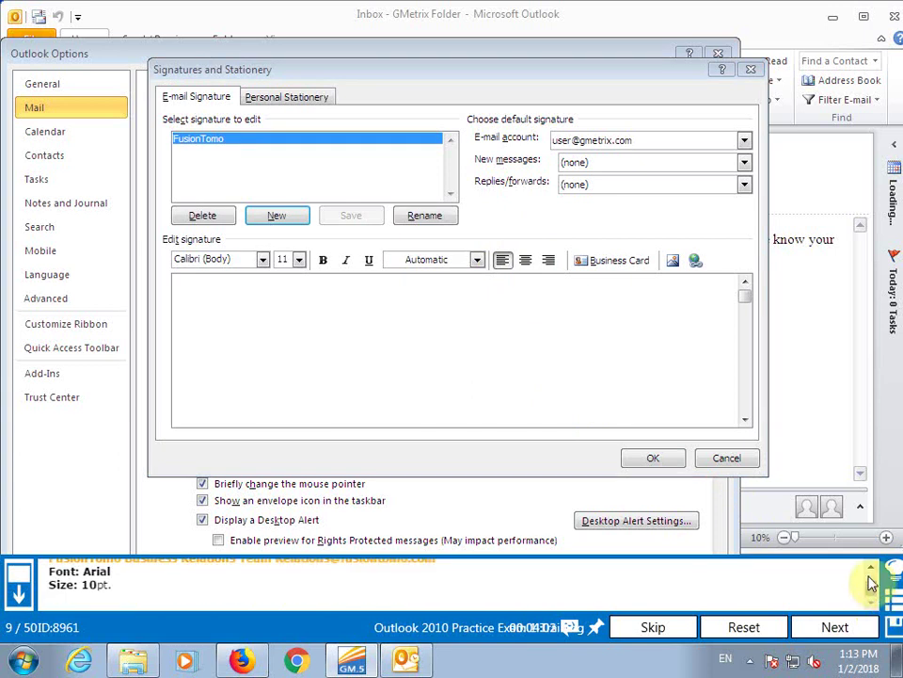
scroll(873, 605, up, 1)
scroll(873, 605, up, 1)
scroll(876, 593, down, 2)
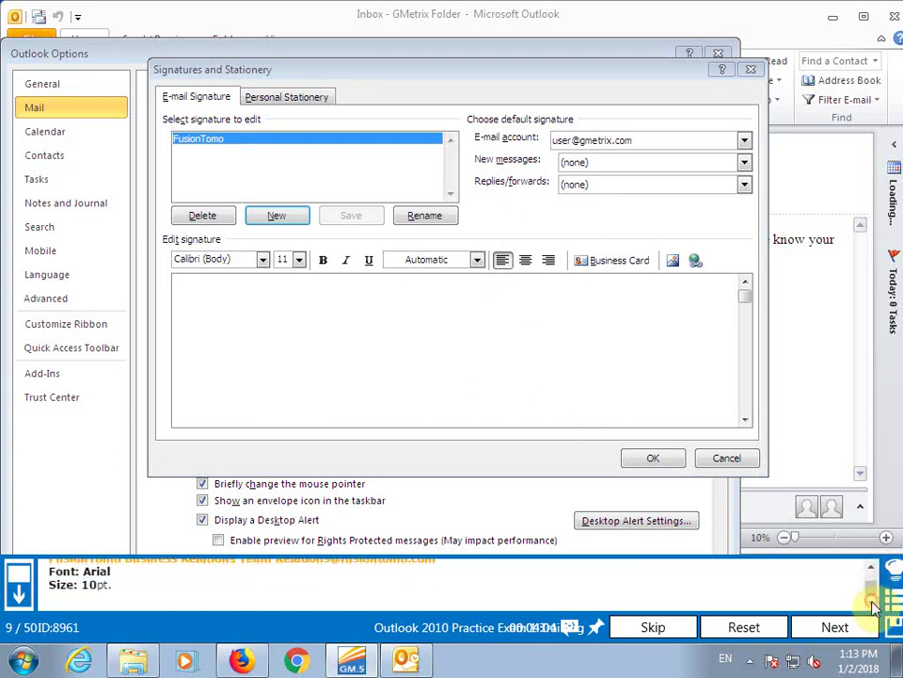
scroll(879, 579, up, 1)
scroll(877, 577, up, 1)
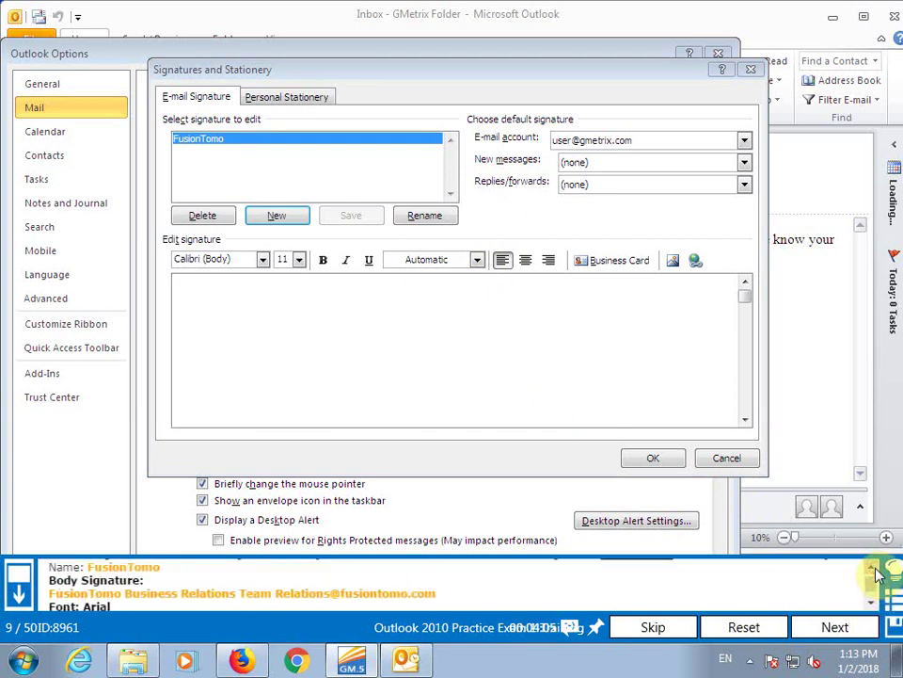
click(240, 257)
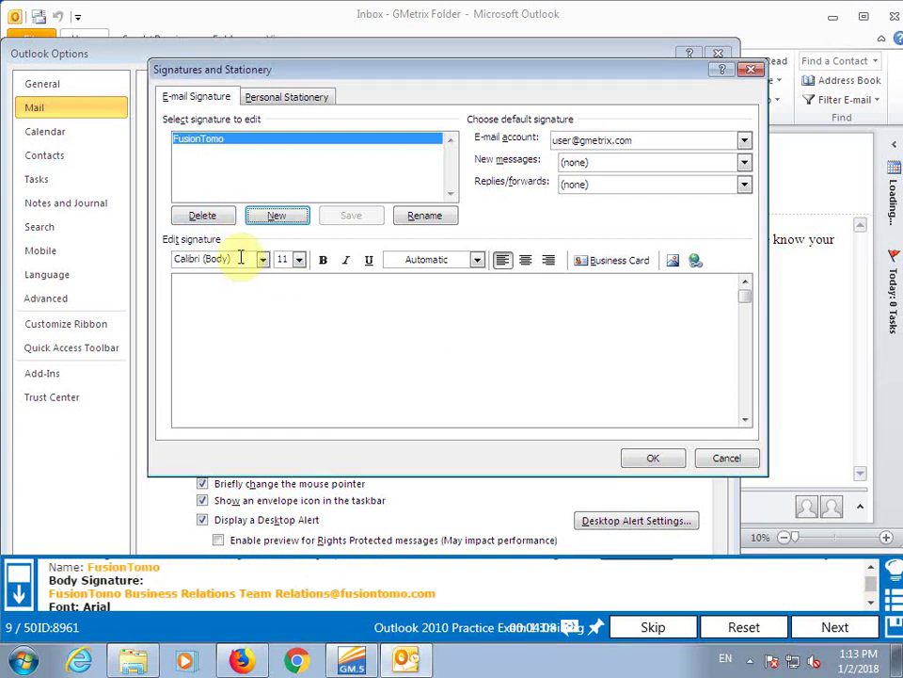
click(240, 257)
text(Arial)
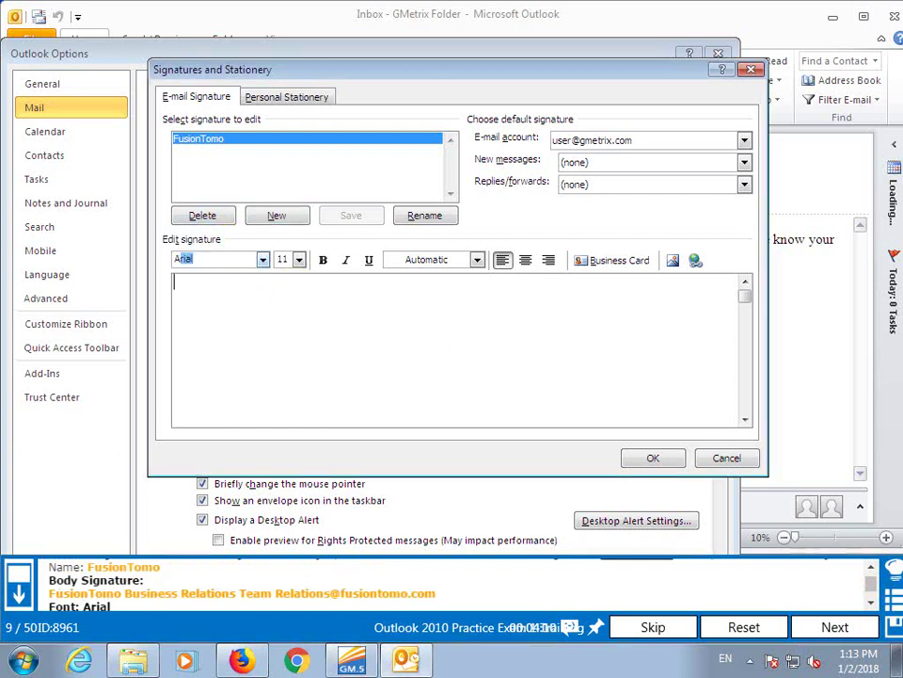
key(Return)
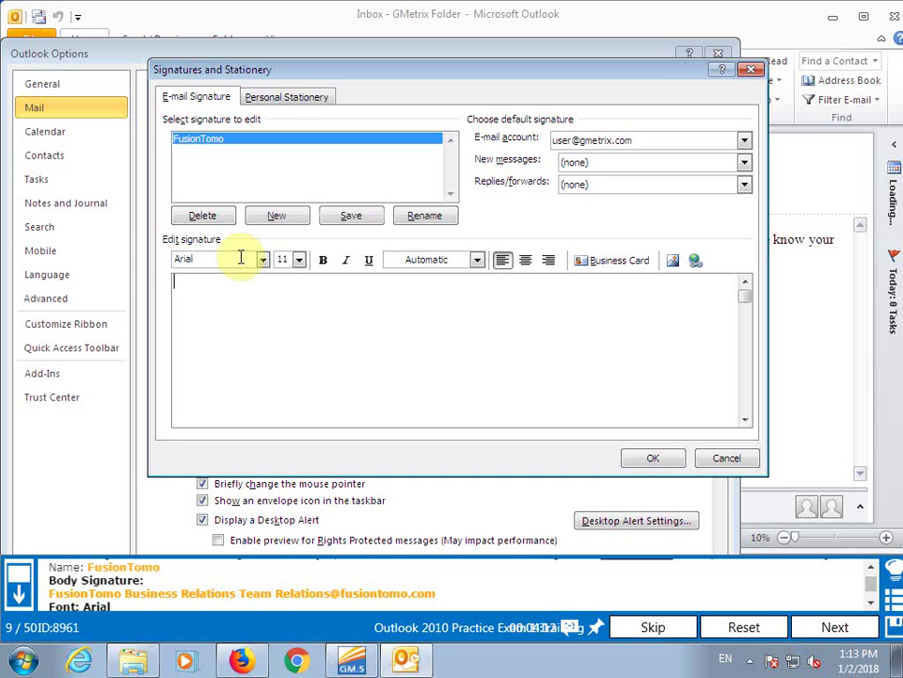
Set size 10 pt, type the Fusion Tomo Business Relations Team line and team e-mail, and save
click(281, 260)
text(1)
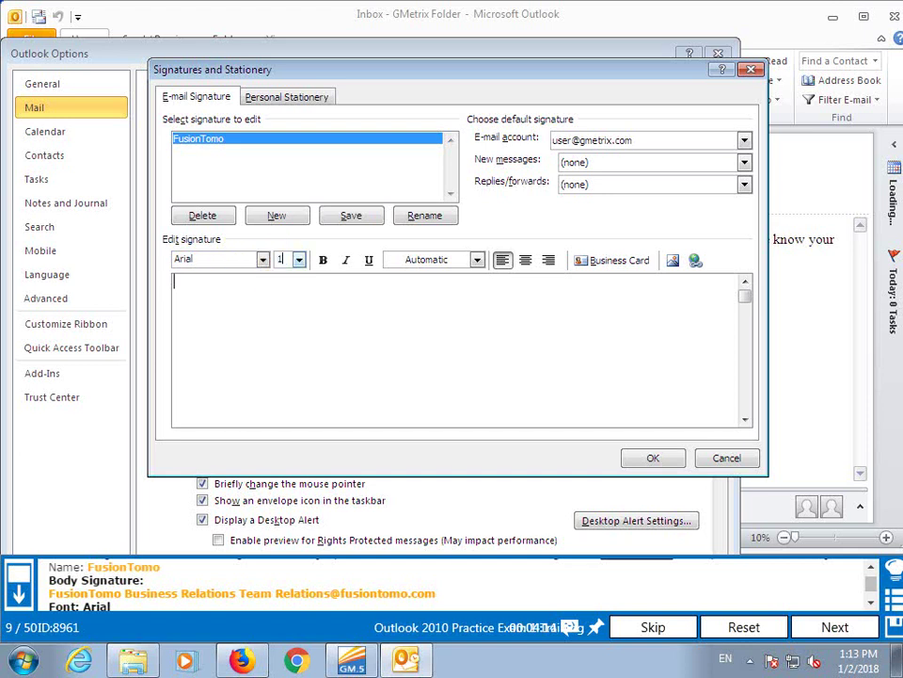
click(292, 258)
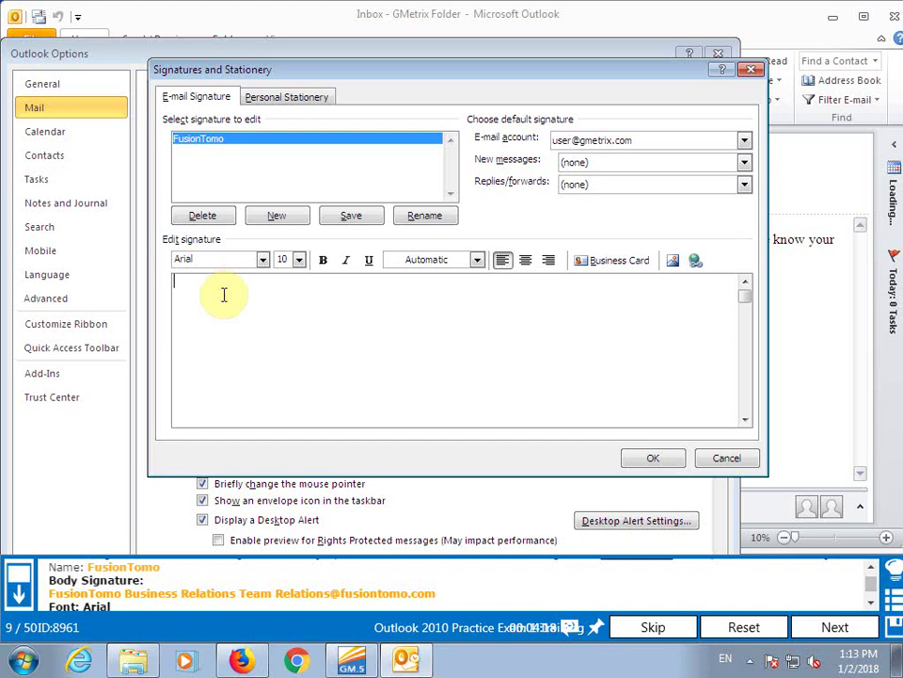
text(Fu)
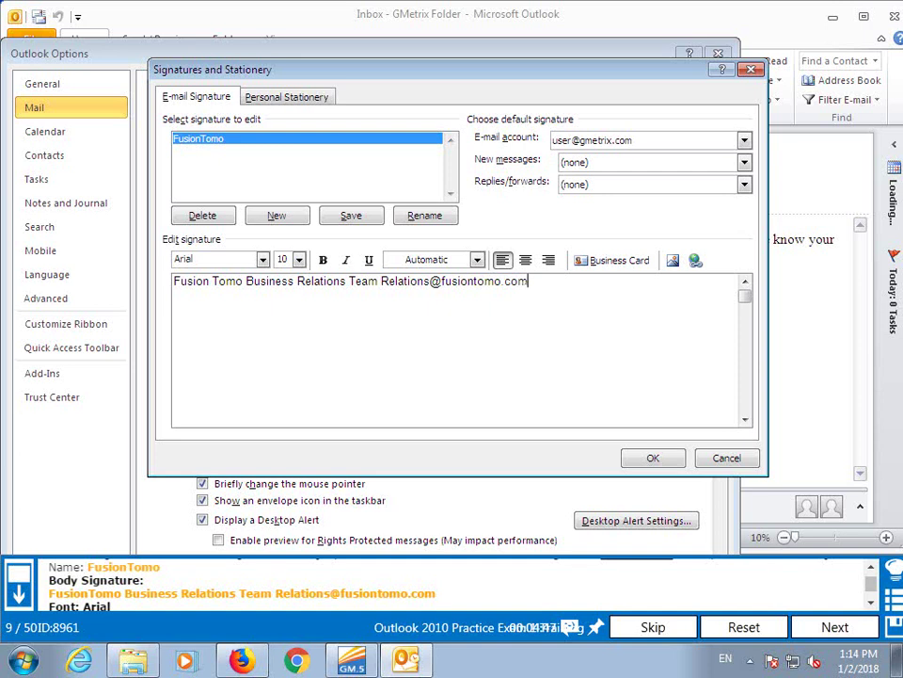
click(653, 458)
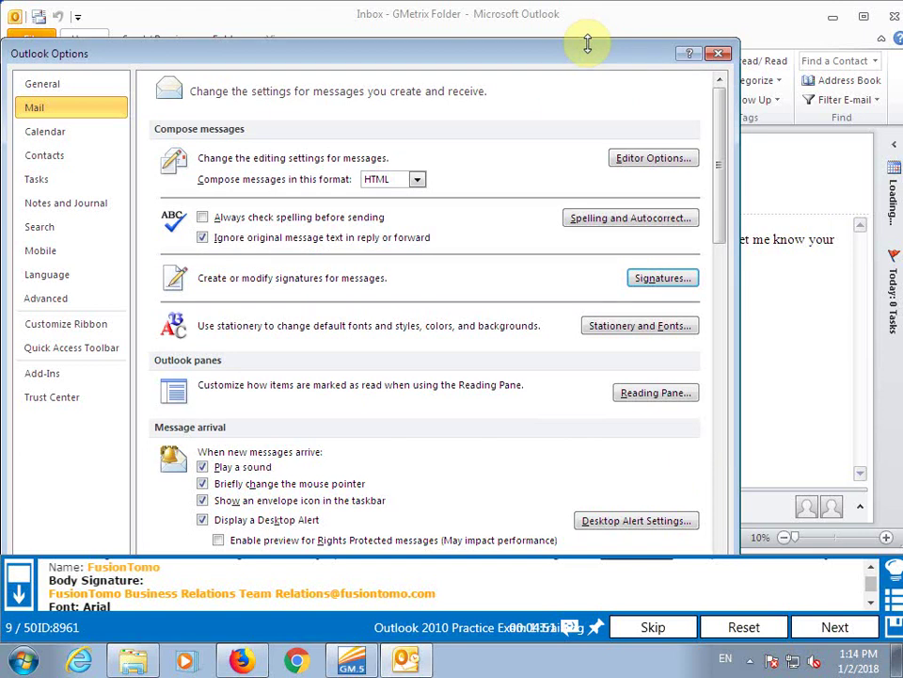
Close the Outlook Options window with OK and advance to exam task 10
mouse_move(587, 43)
mouse_down()
mouse_move(579, 14)
mouse_move(590, 18)
mouse_up()
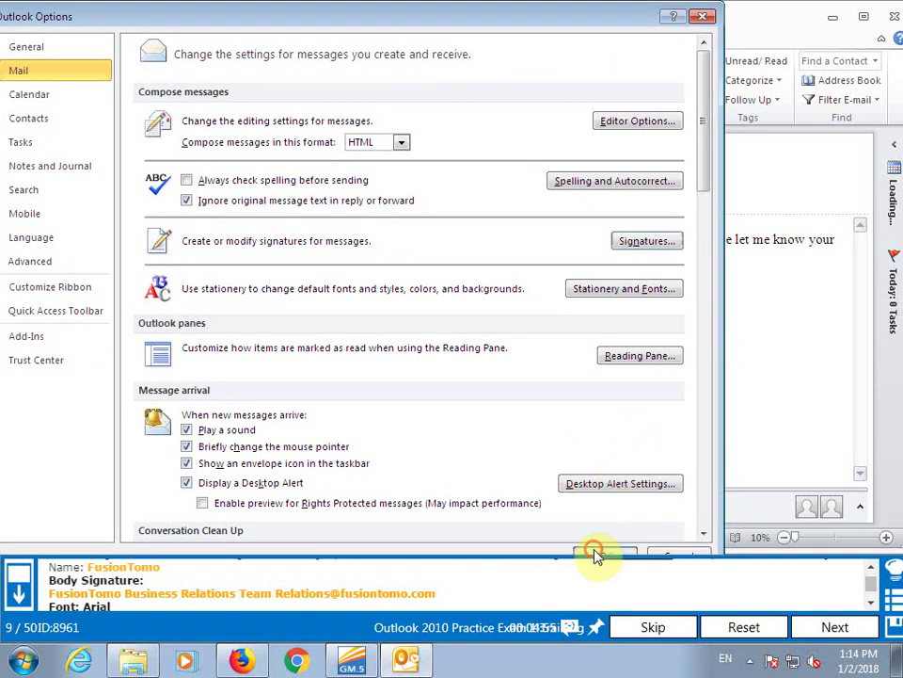
click(595, 553)
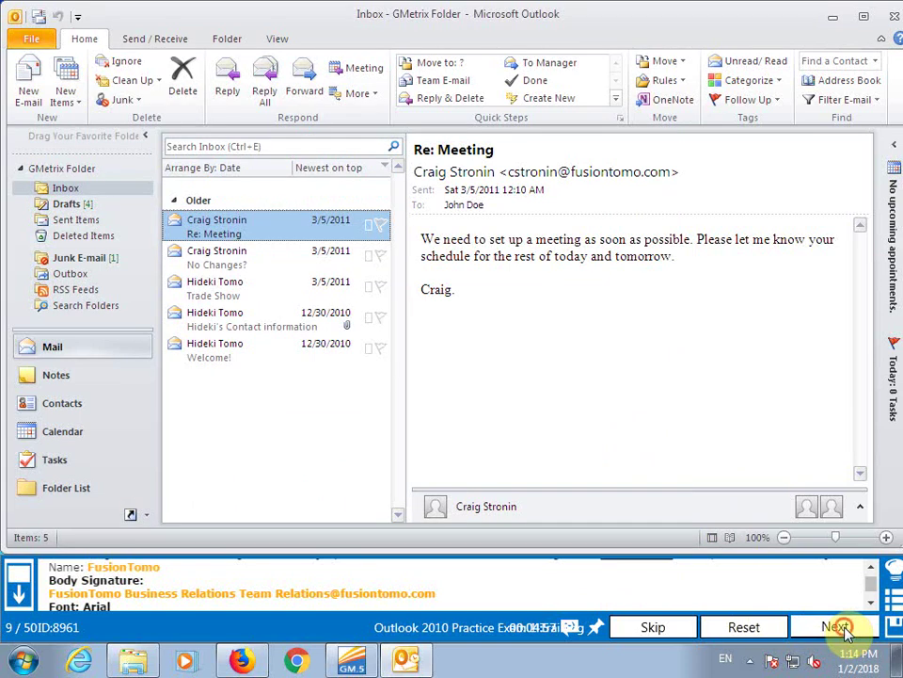
click(837, 626)
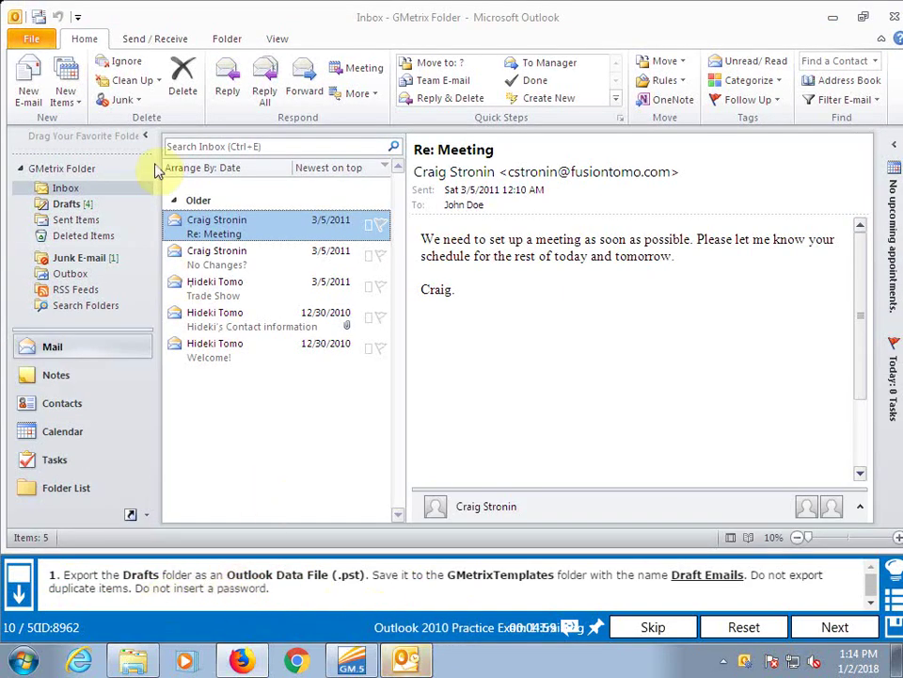
Start an export to an Outlook Data File (.pst) with the Drafts folder as the source
click(33, 43)
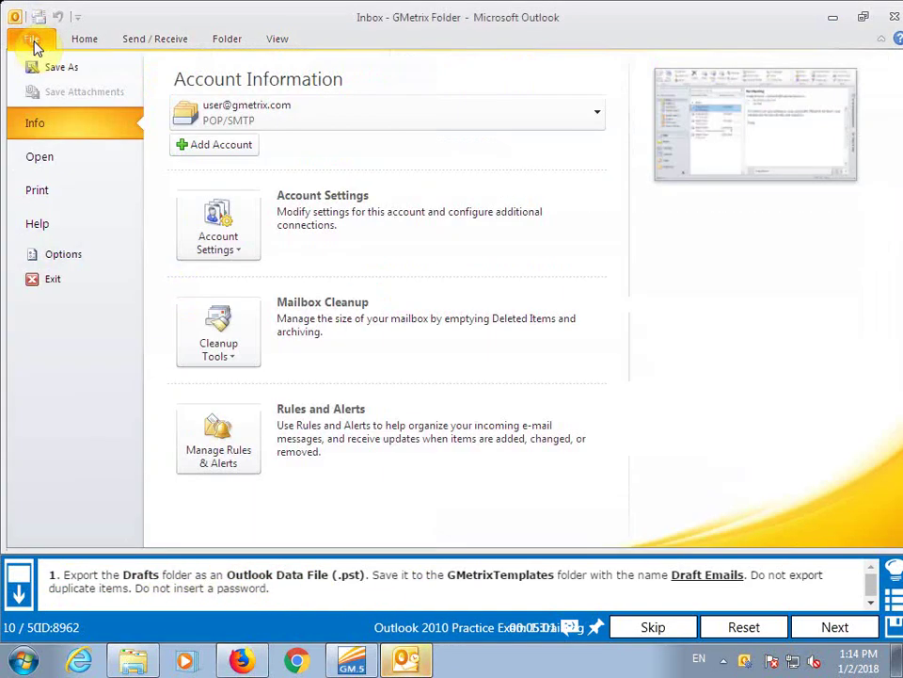
click(39, 166)
click(302, 249)
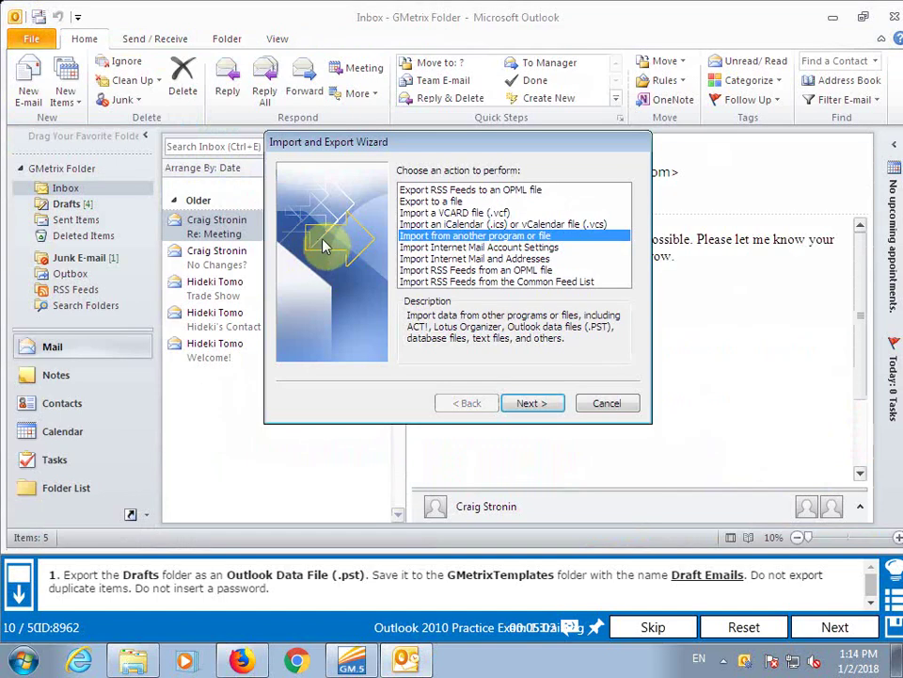
click(458, 201)
click(542, 403)
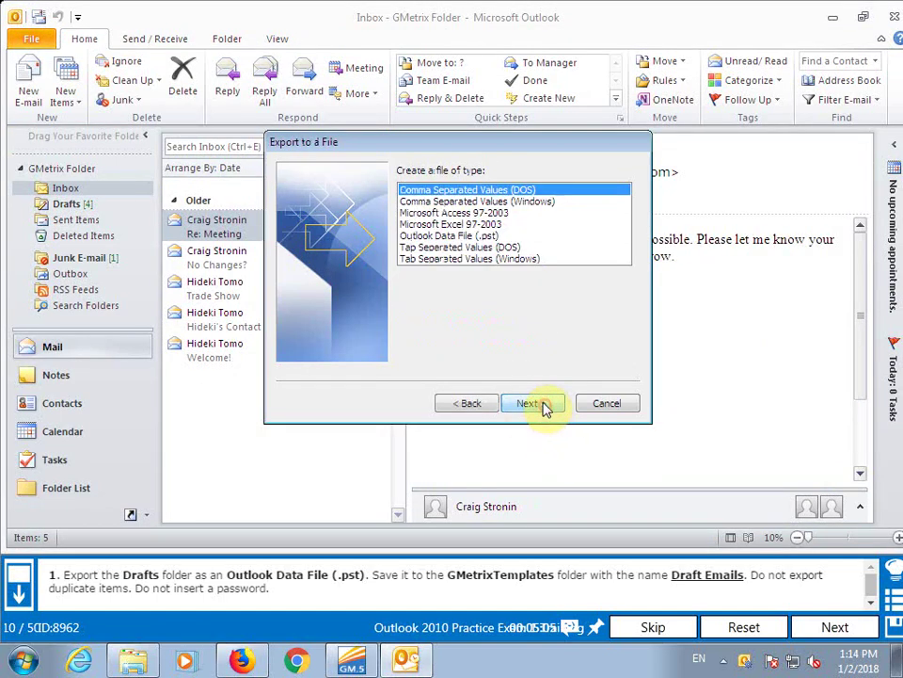
click(485, 235)
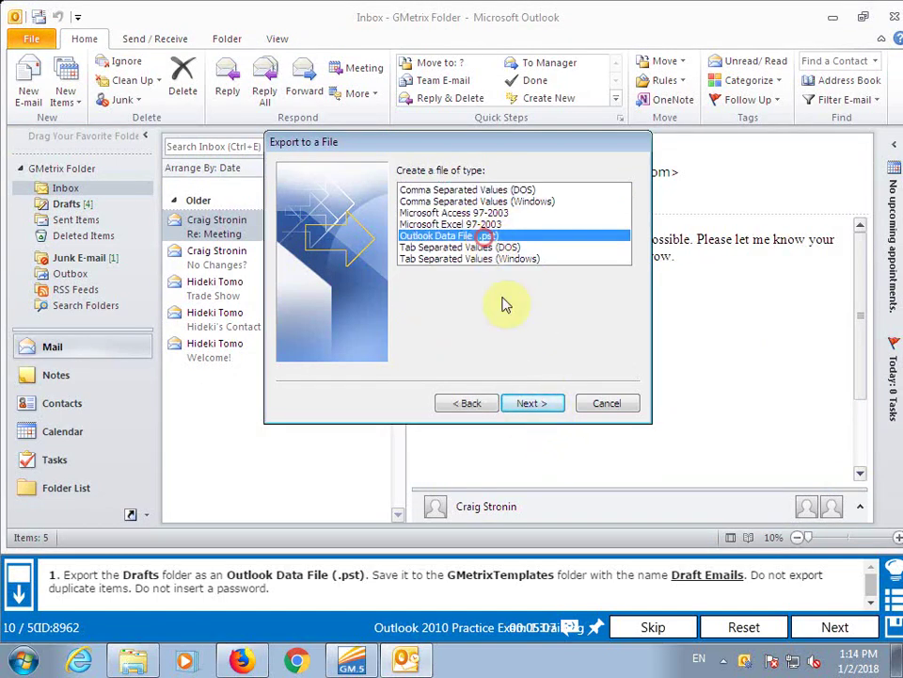
click(532, 402)
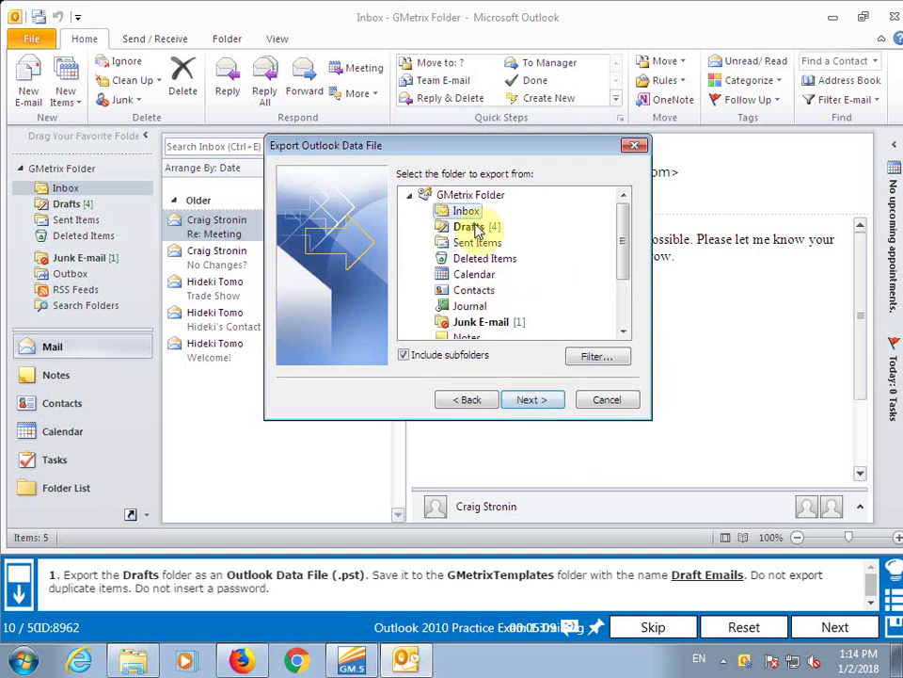
click(468, 227)
click(527, 400)
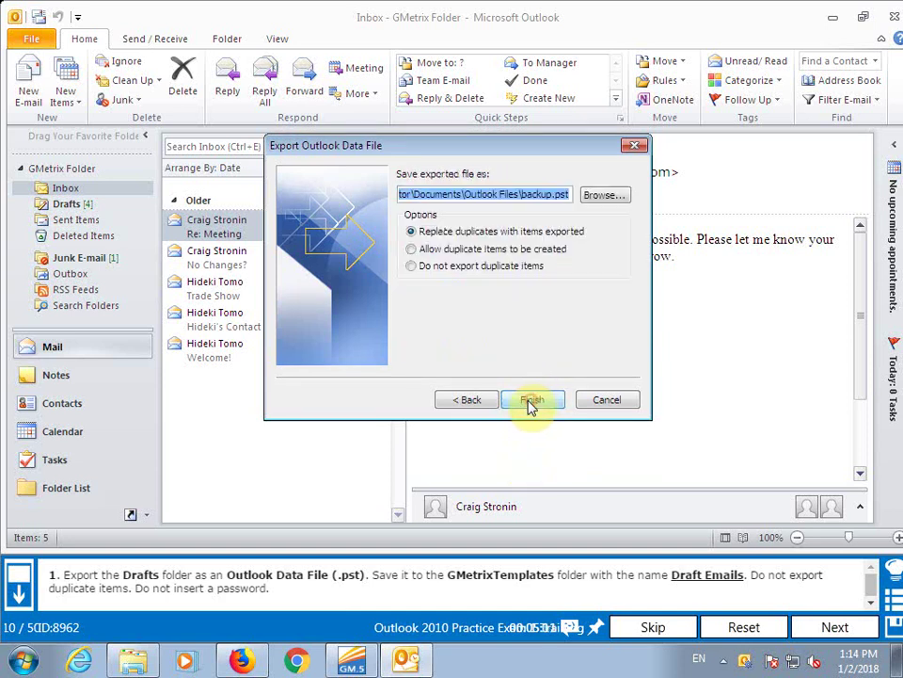
Save it as Draft Emails in GMetrixTemplates, excluding duplicates, and finish without a password
click(593, 195)
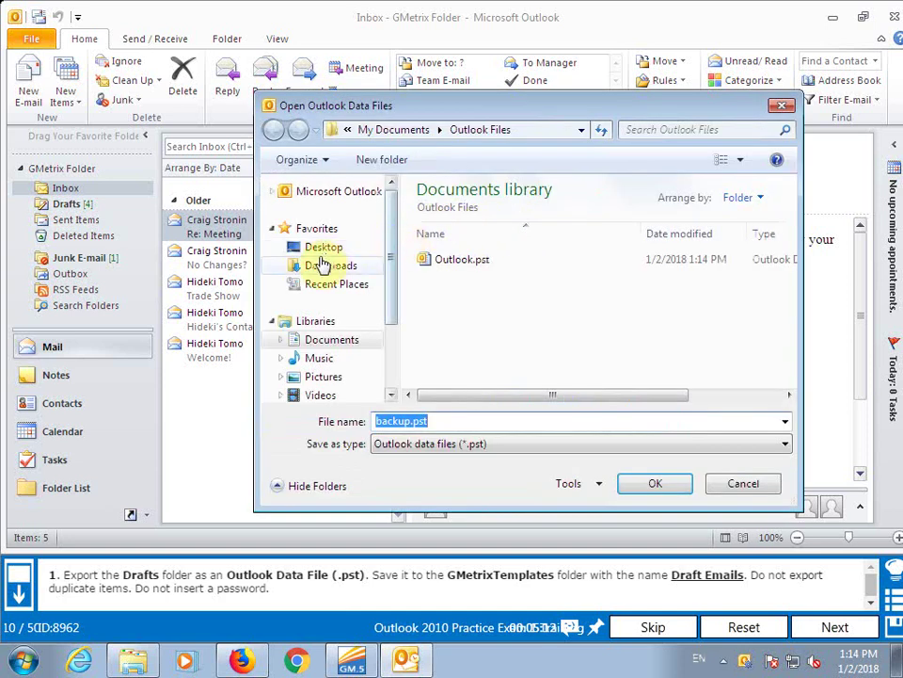
click(334, 340)
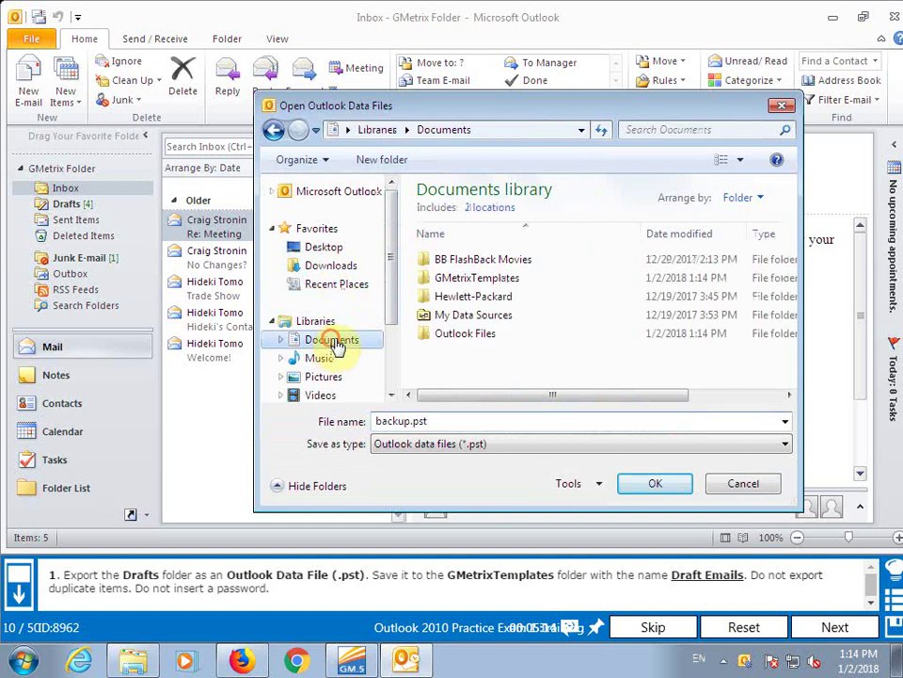
double_click(469, 277)
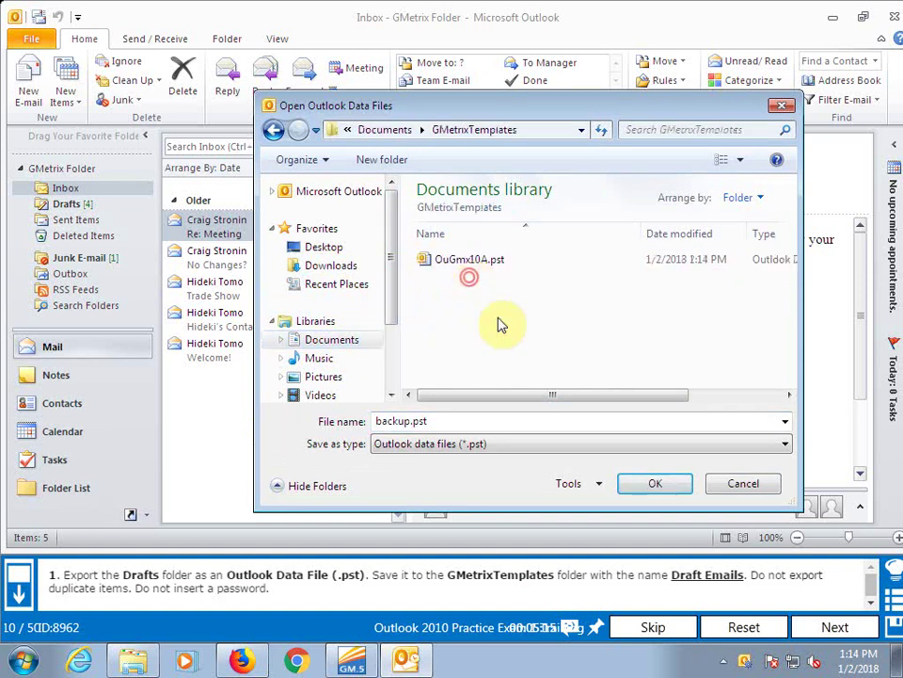
double_click(540, 428)
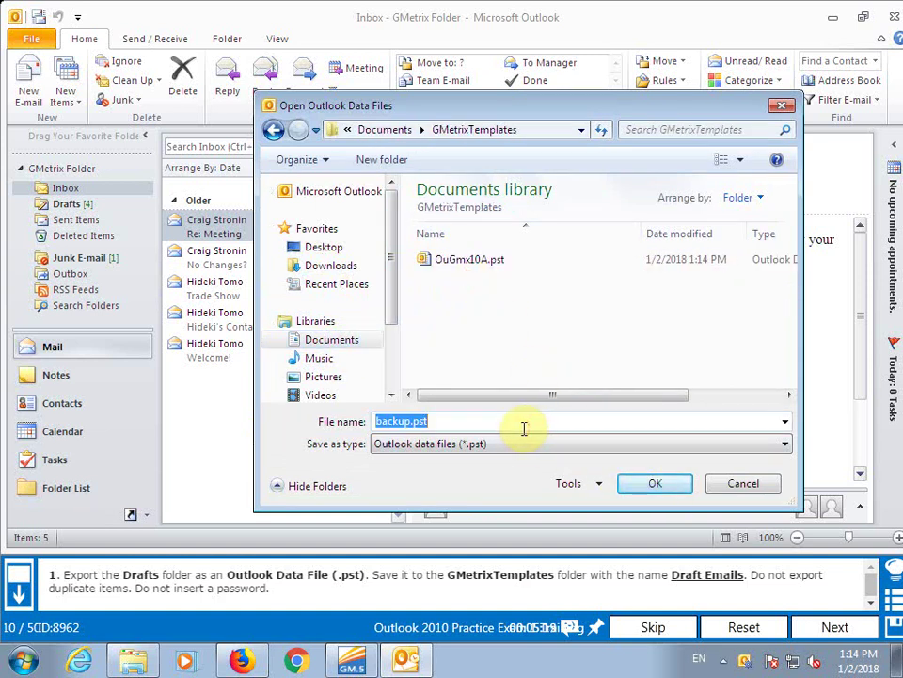
text(Draft Emails)
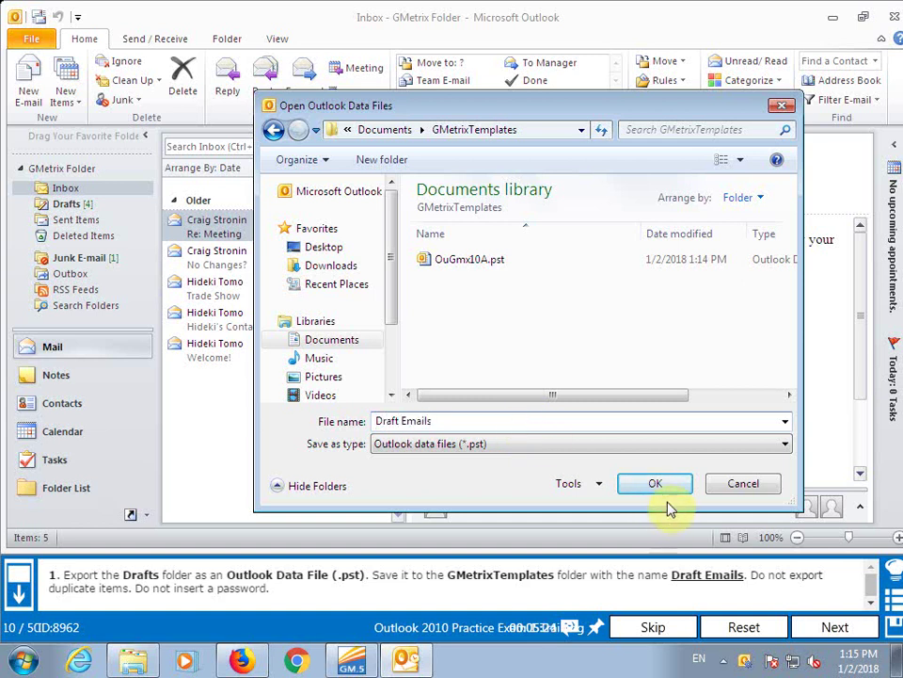
click(665, 484)
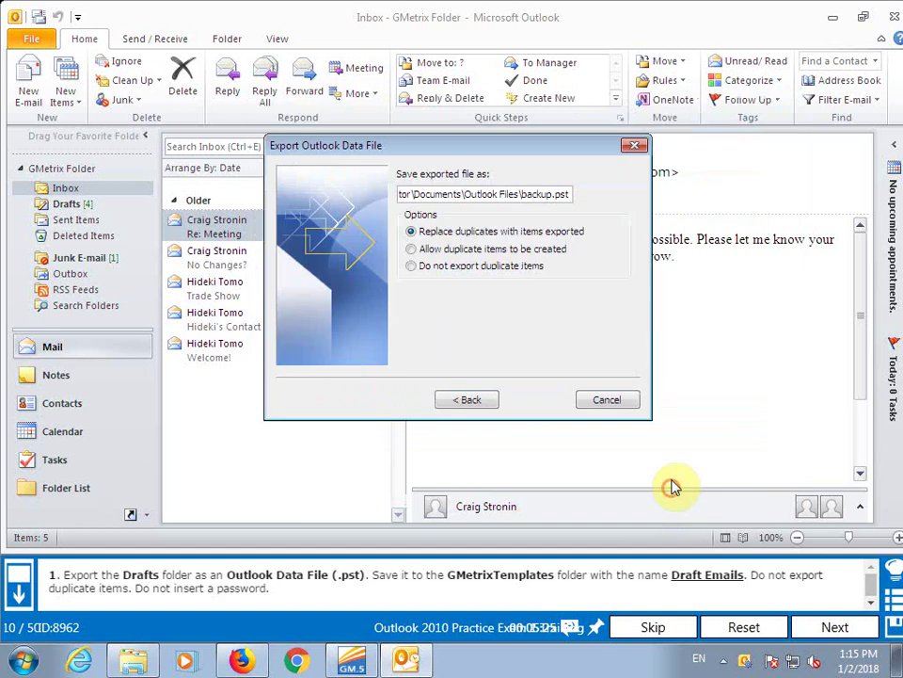
click(524, 267)
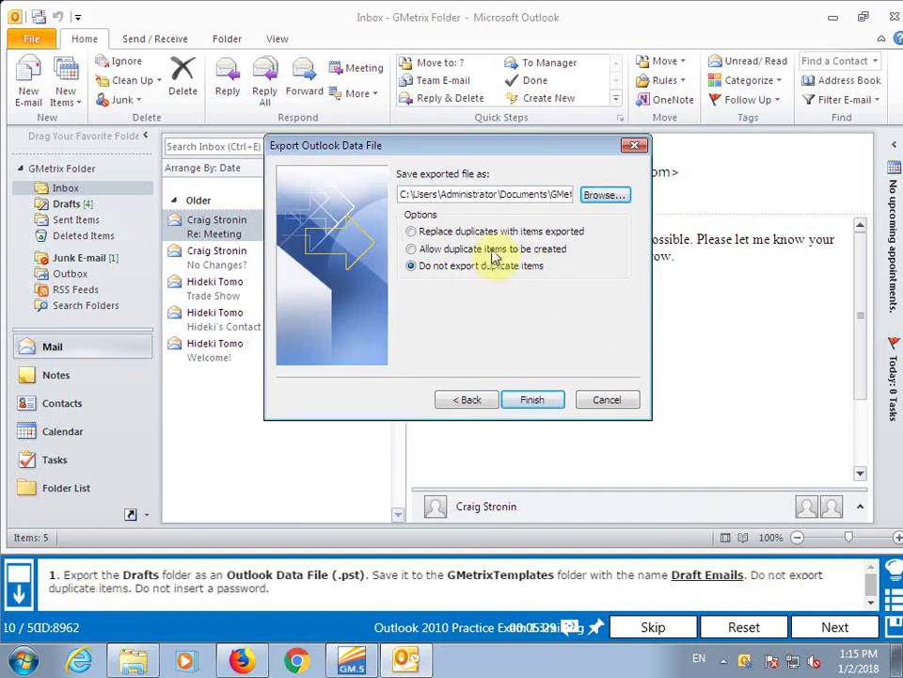
click(554, 399)
click(426, 347)
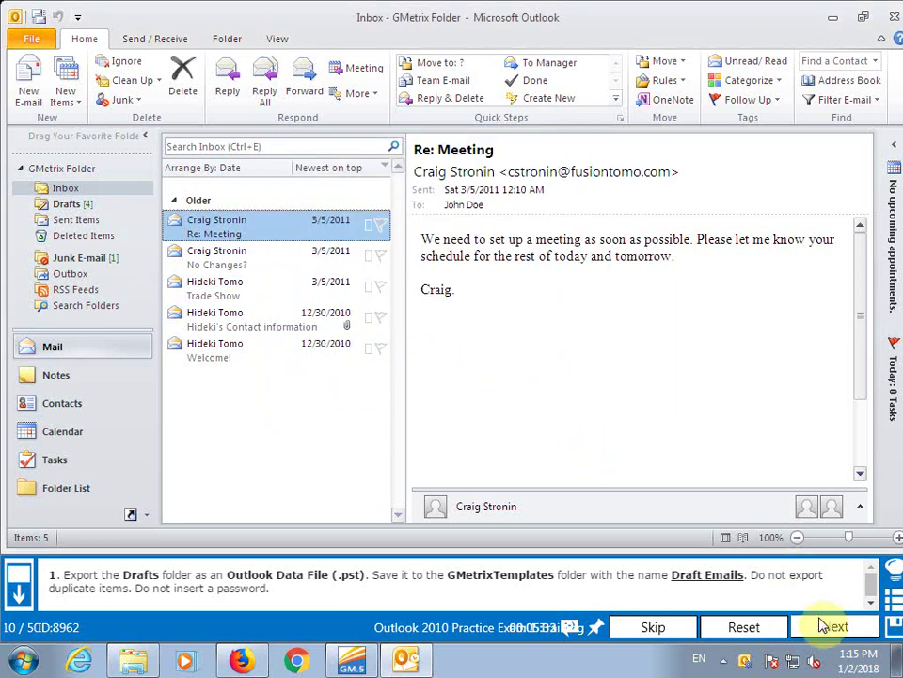
Open the No Changes? email and save it as a Text Only file in GMetrixTemplates
click(834, 627)
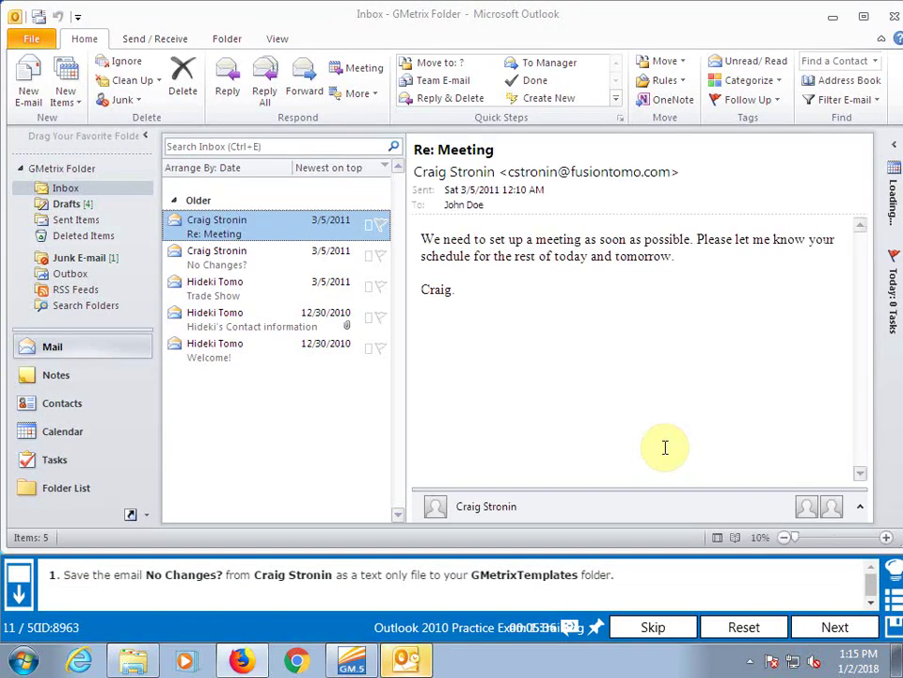
double_click(216, 258)
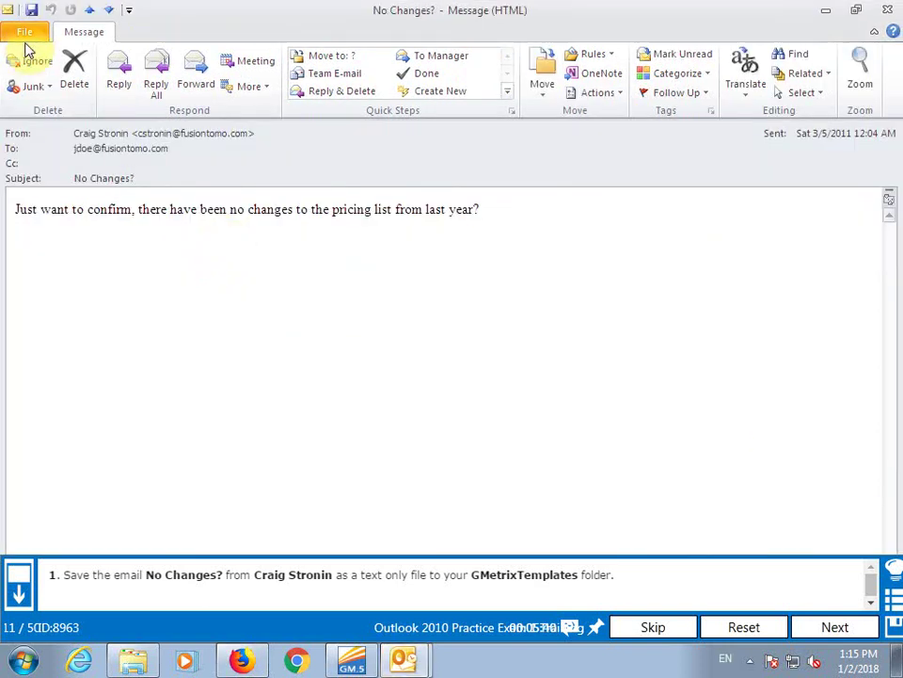
click(24, 31)
click(42, 84)
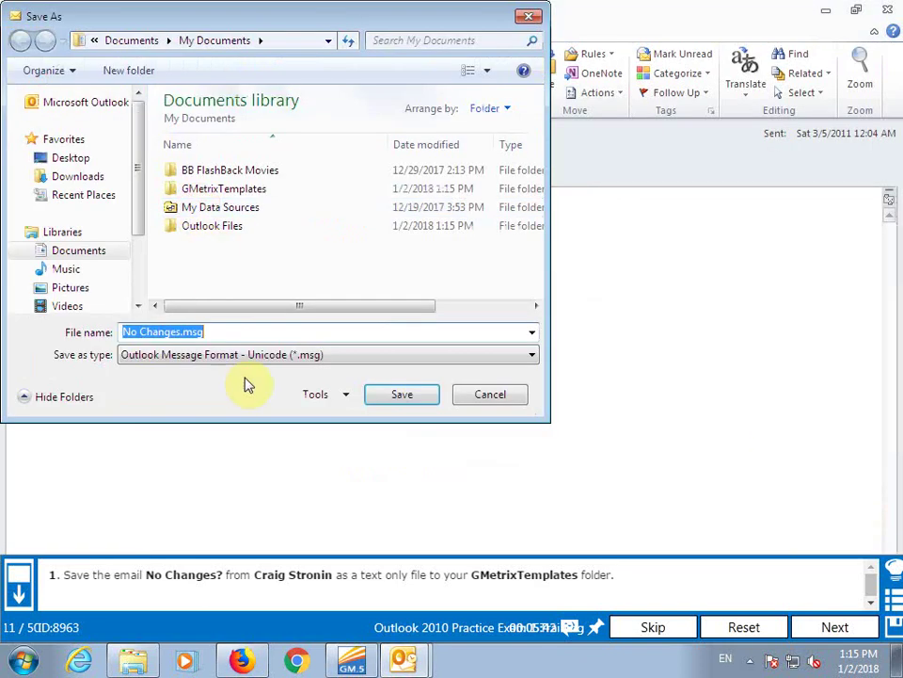
click(246, 353)
click(202, 372)
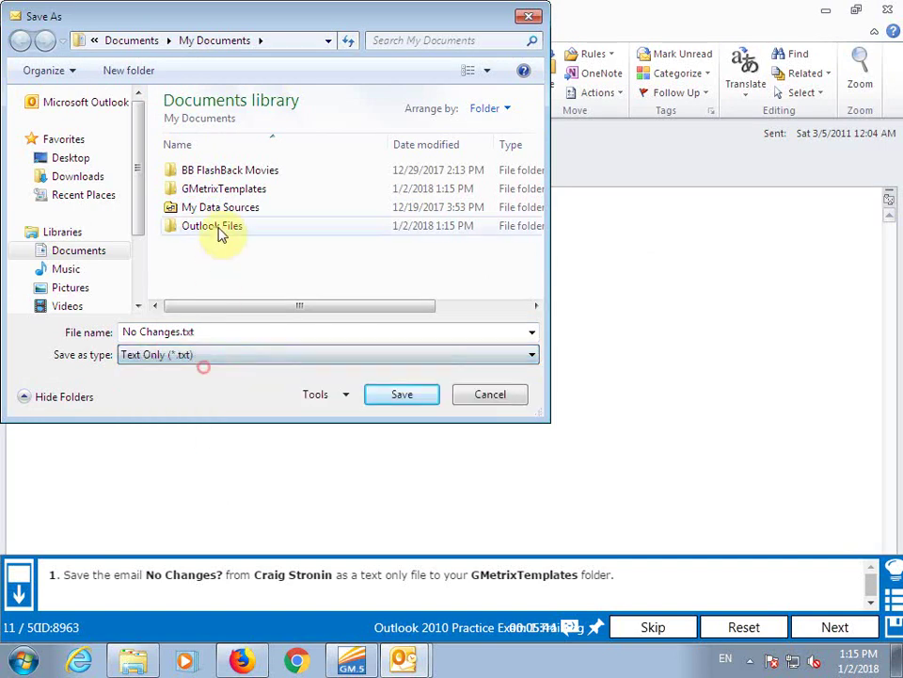
double_click(225, 194)
click(404, 394)
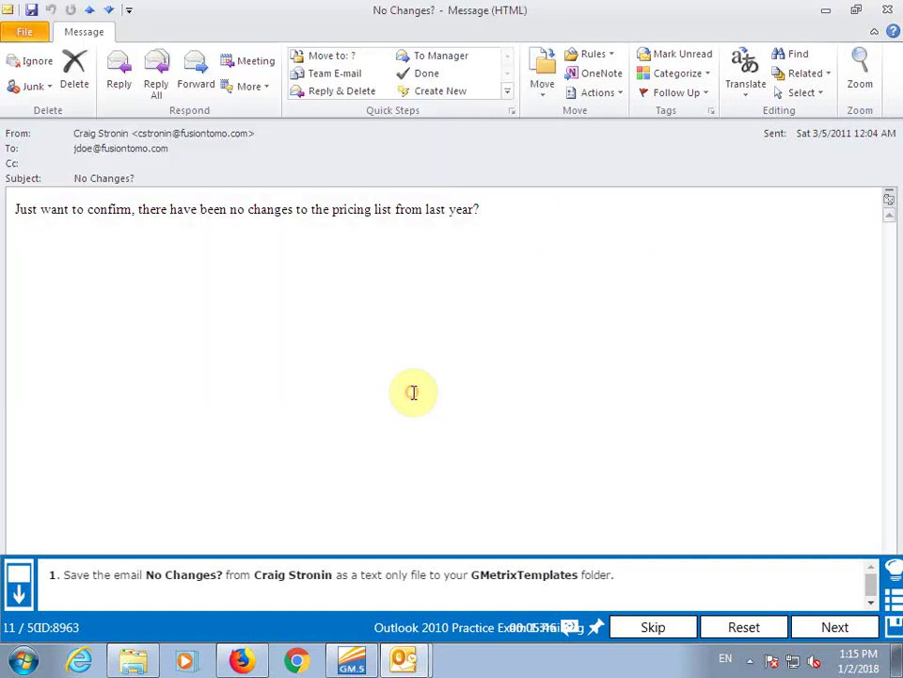
click(826, 627)
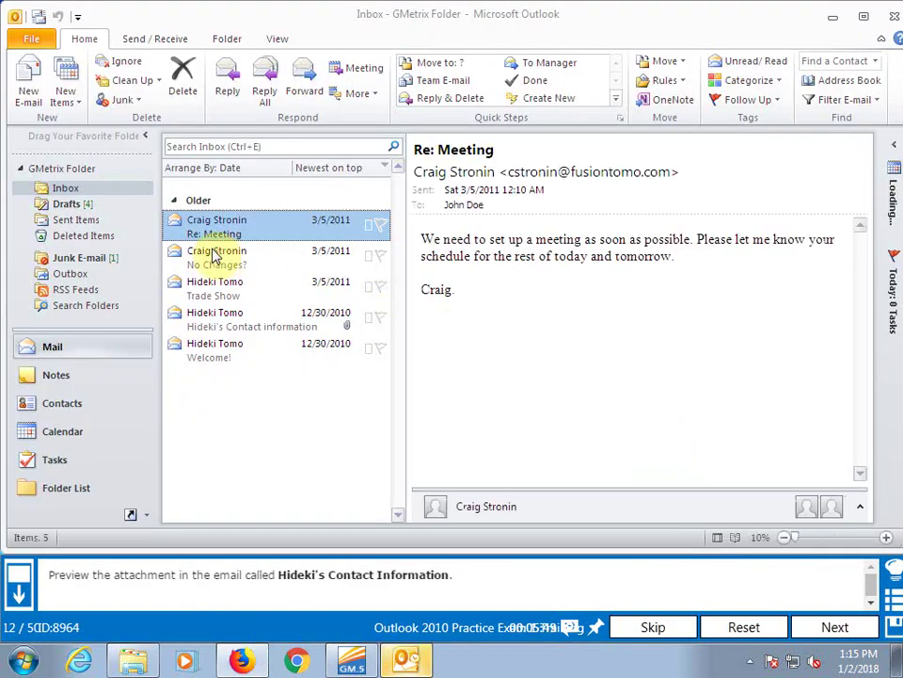
Preview the .vcf business card attached to the Contact information email, then advance
click(258, 323)
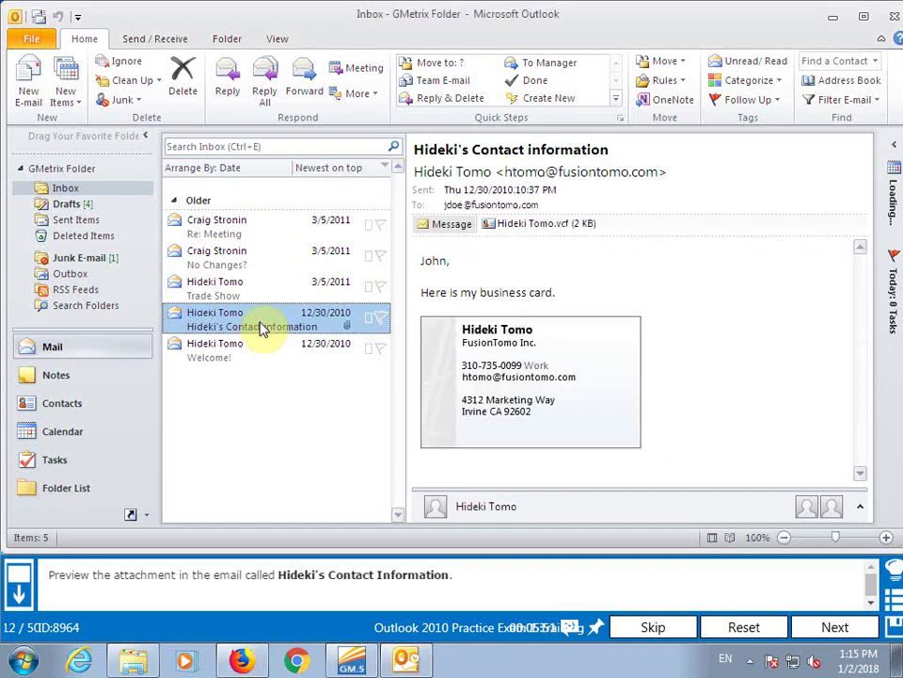
right_click(571, 223)
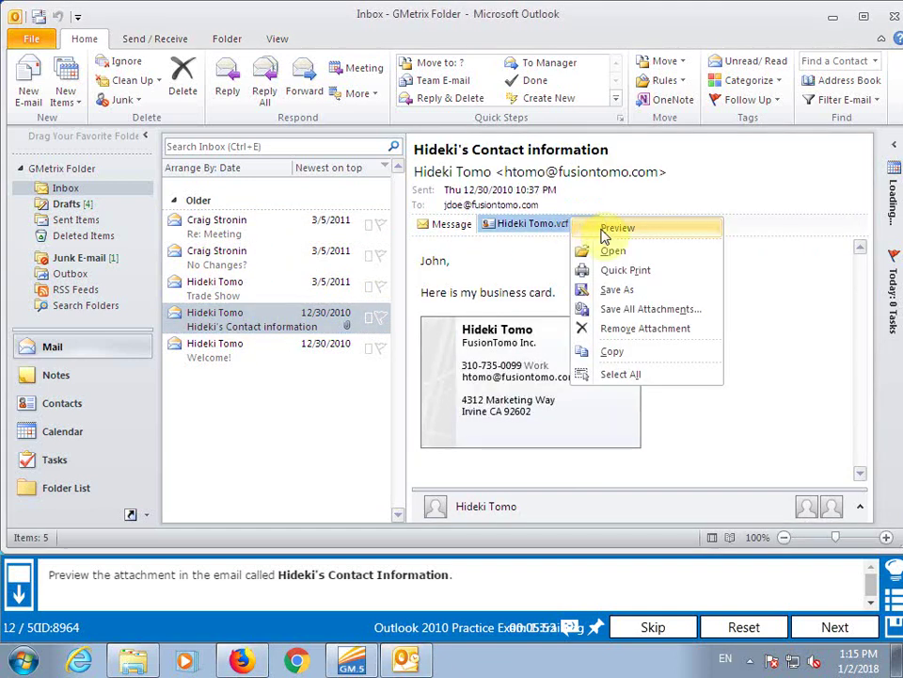
click(611, 226)
click(833, 627)
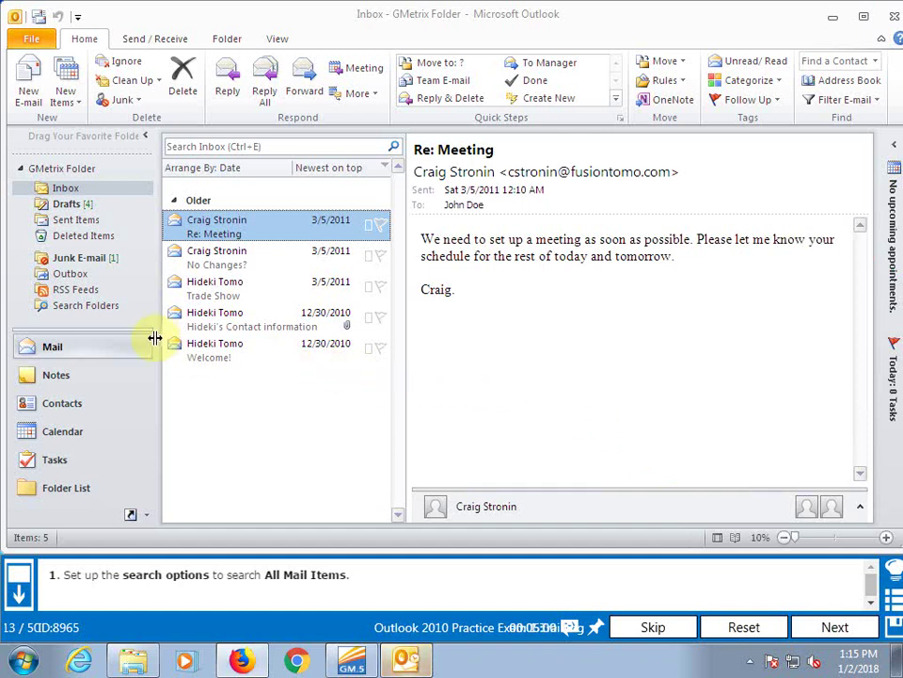
Set the search scope to All Mail Items from the Search Inbox box
click(280, 146)
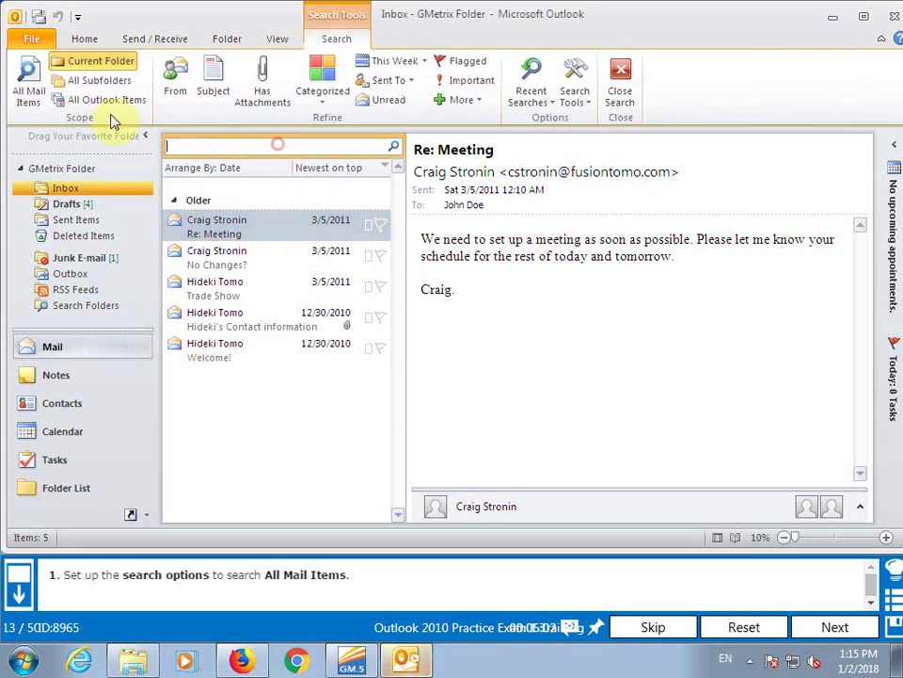
click(28, 94)
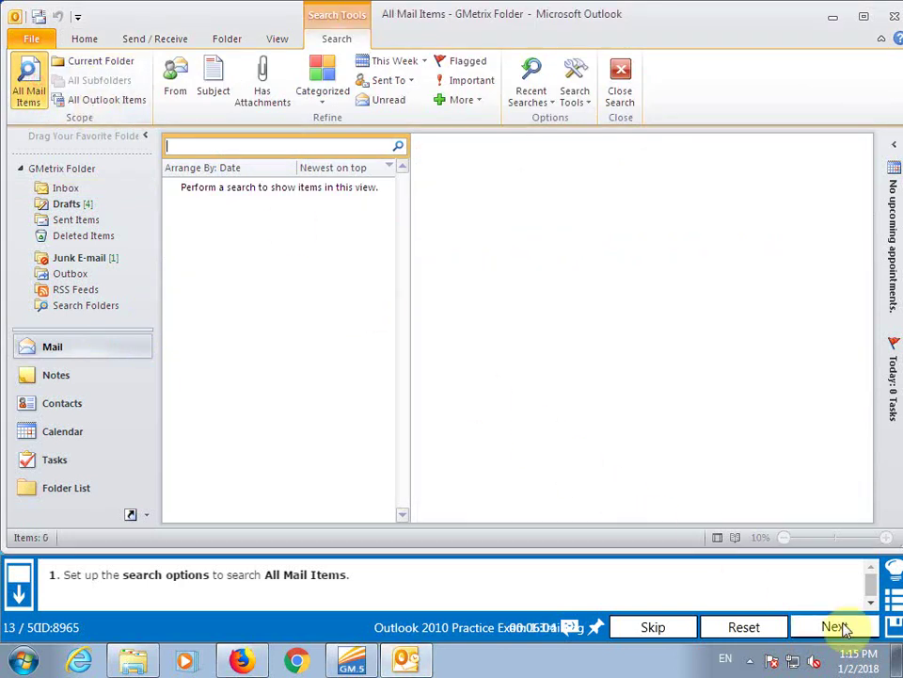
click(834, 626)
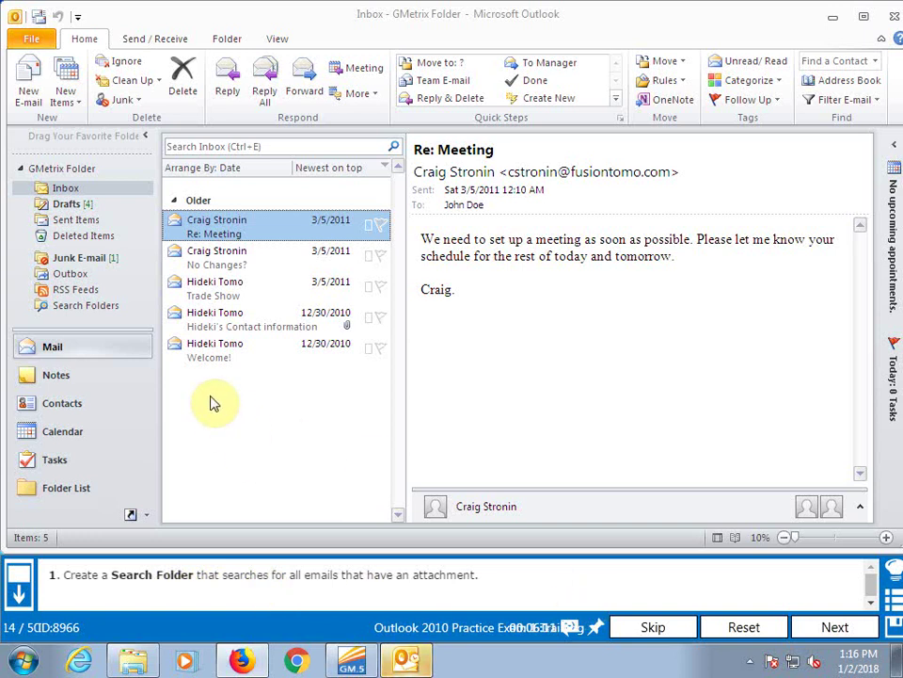
Create a new Mail with attachments search folder under Search Folders
right_click(132, 306)
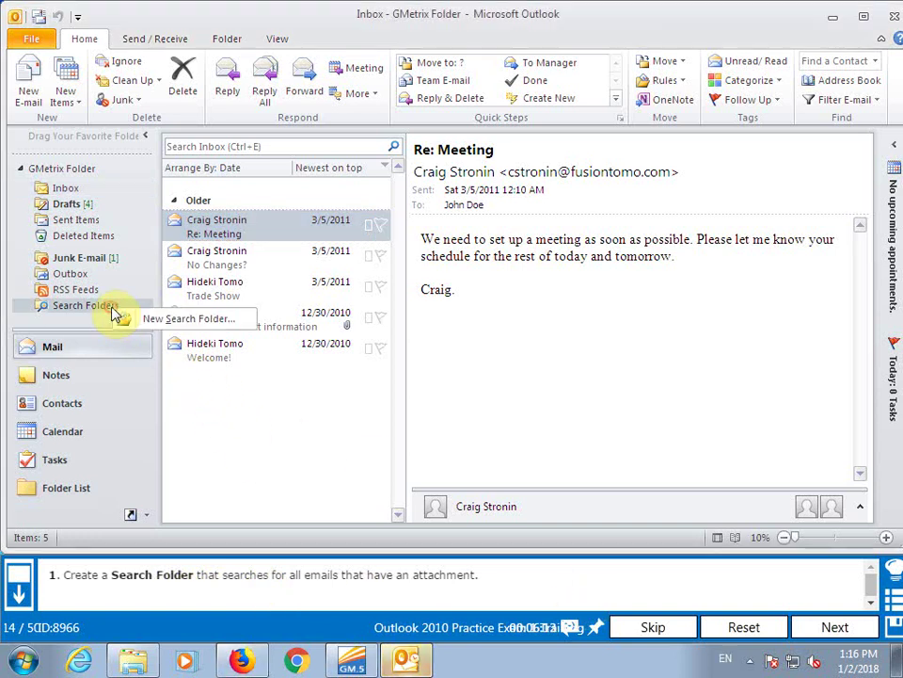
click(156, 317)
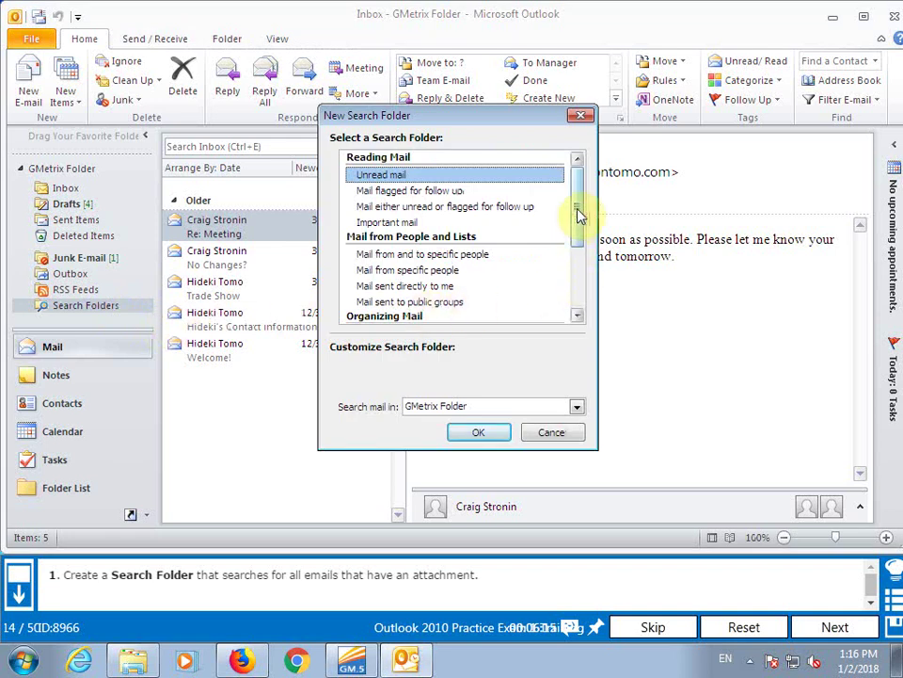
drag(576, 224, 590, 263)
scroll(486, 264, down, 1)
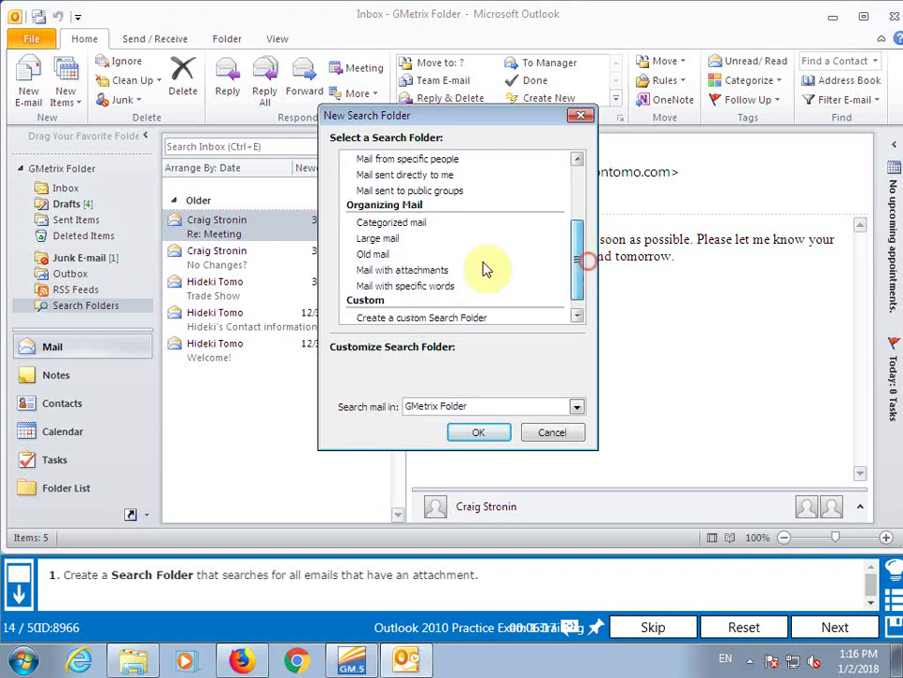
click(436, 270)
click(491, 433)
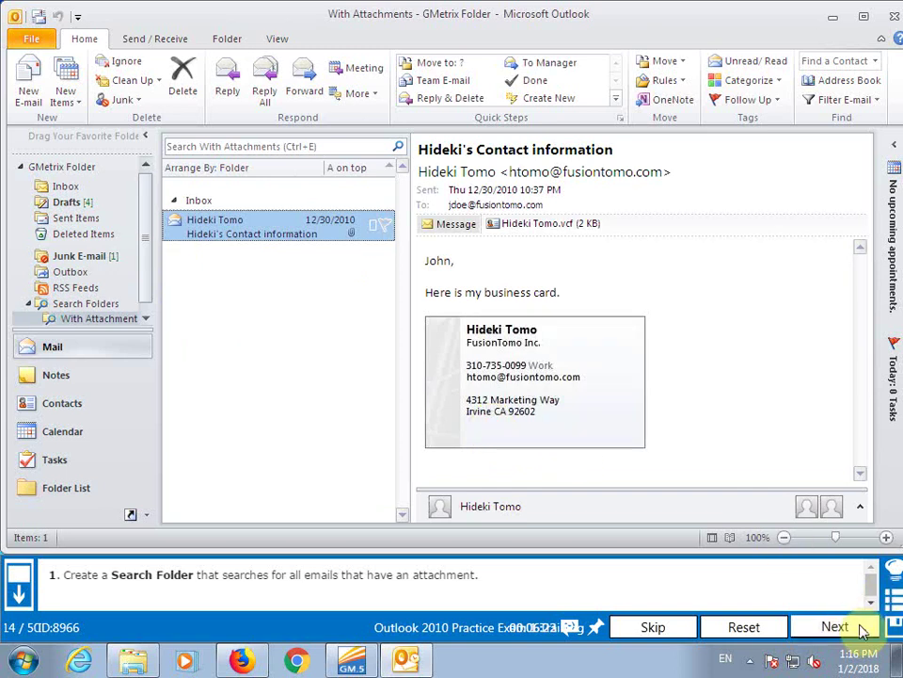
click(834, 627)
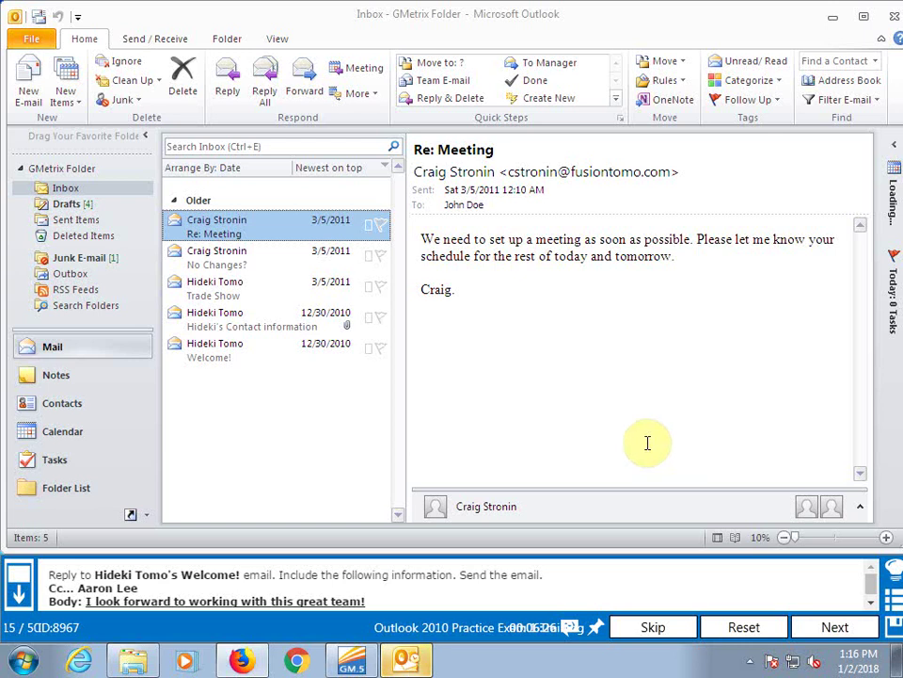
Reply to the Welcome! email and add a contact to the Cc line
click(214, 357)
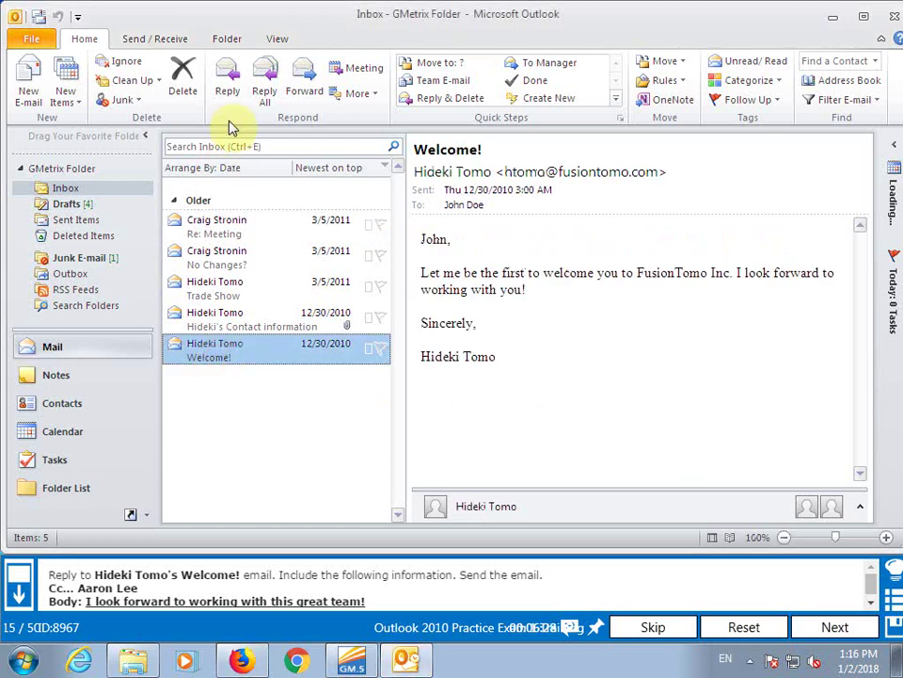
click(228, 91)
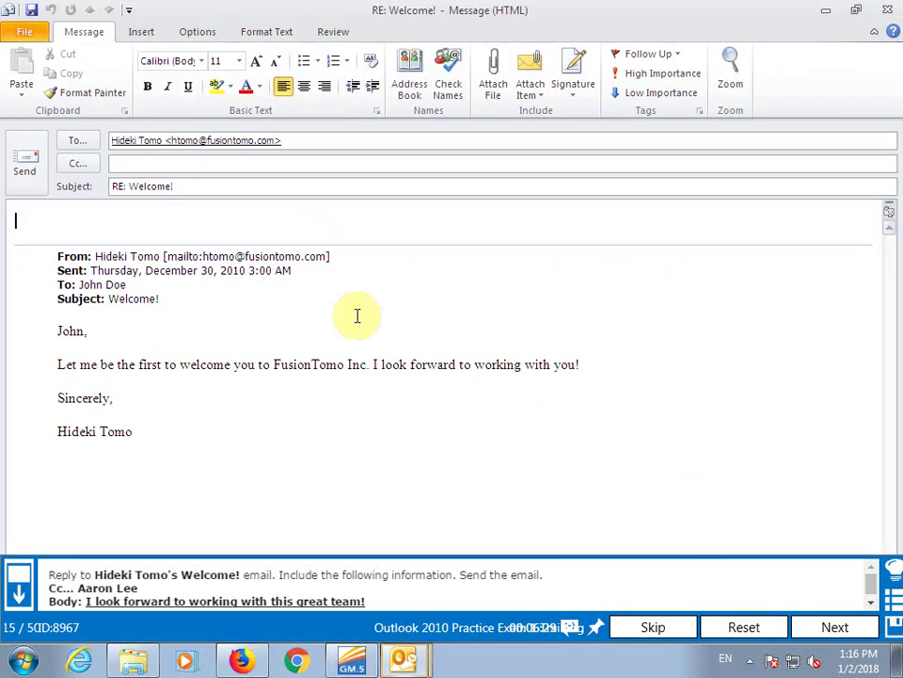
click(81, 162)
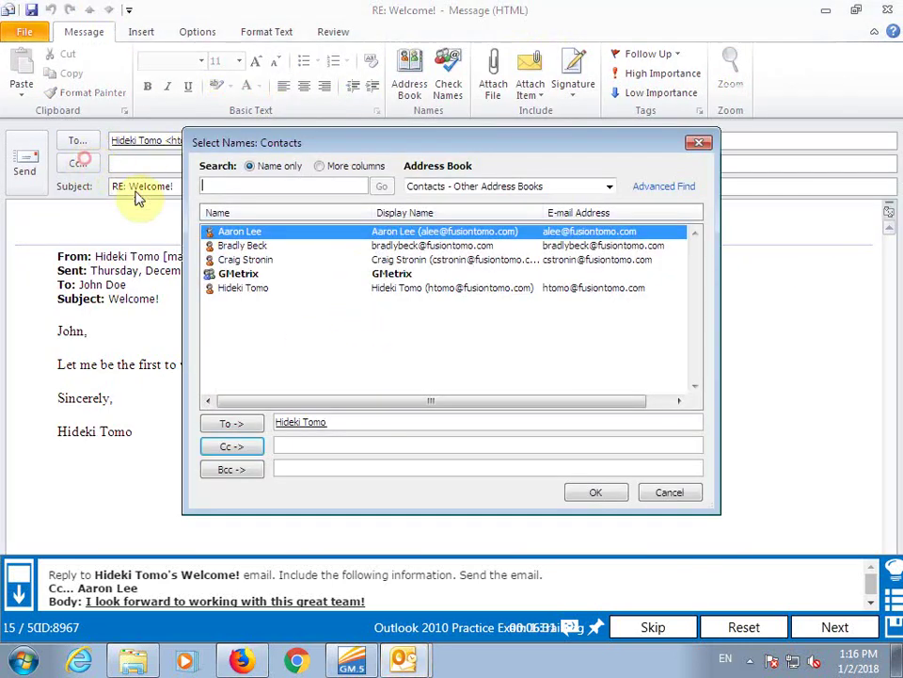
double_click(242, 233)
click(613, 495)
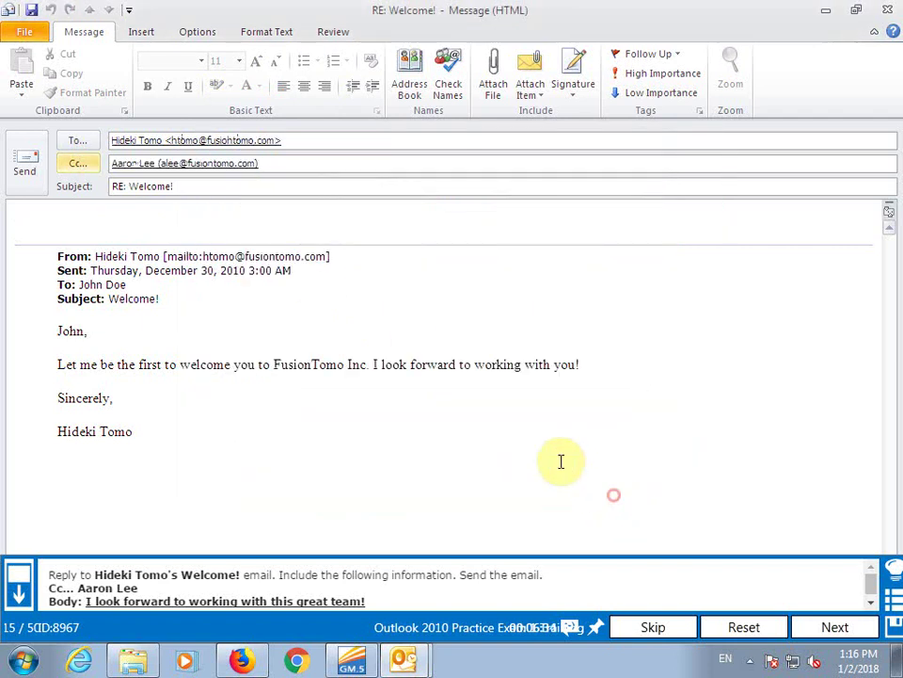
Write 'I look forward to working with this great team!' as the body and send
click(131, 214)
text(I look forward to working with this great team!)
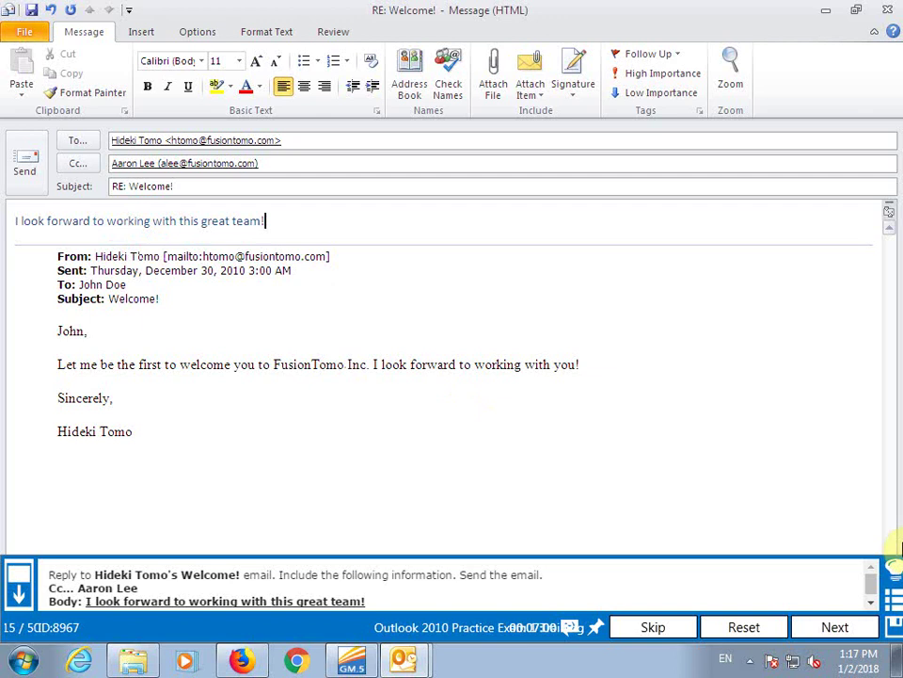
click(871, 603)
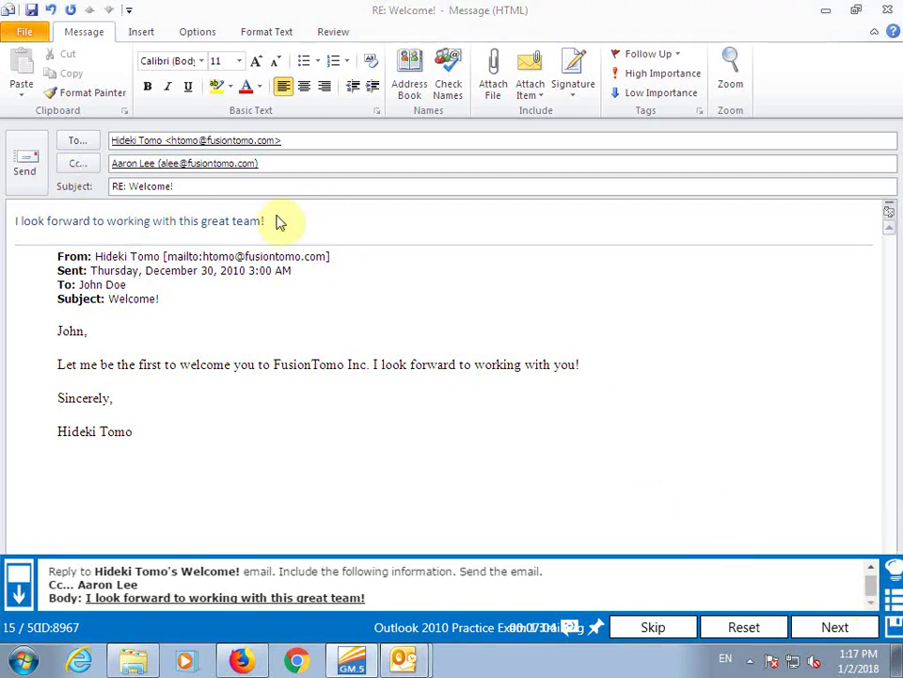
click(36, 156)
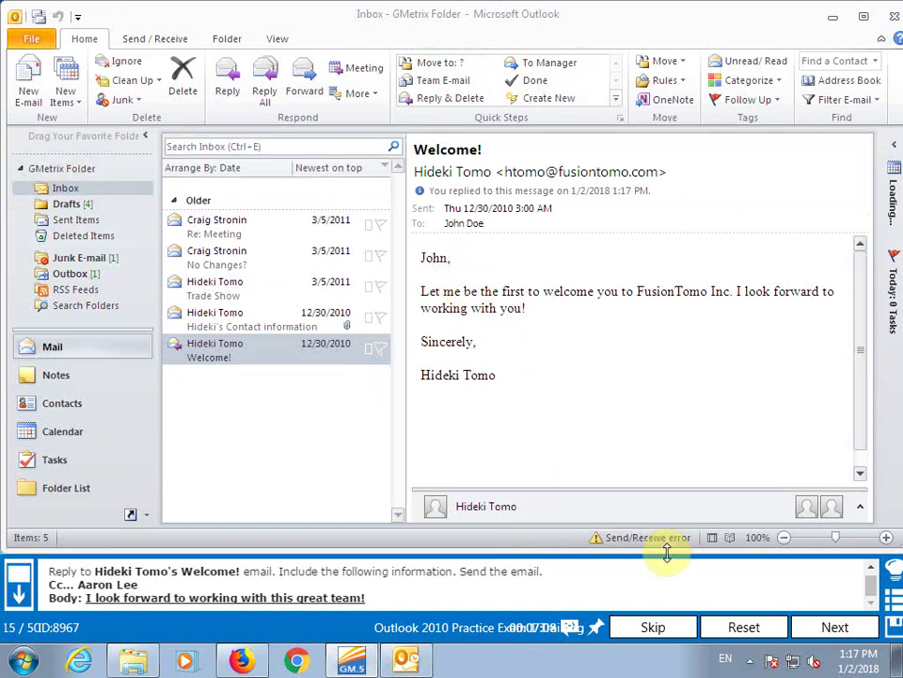
Advance to the next task and start a reply to the Welcome! email
click(833, 626)
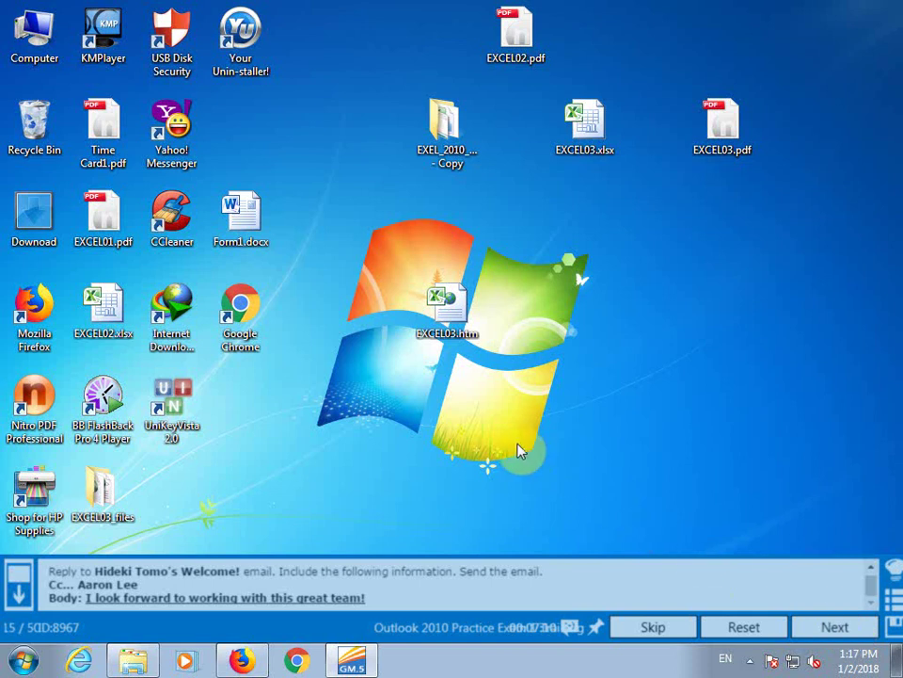
click(497, 442)
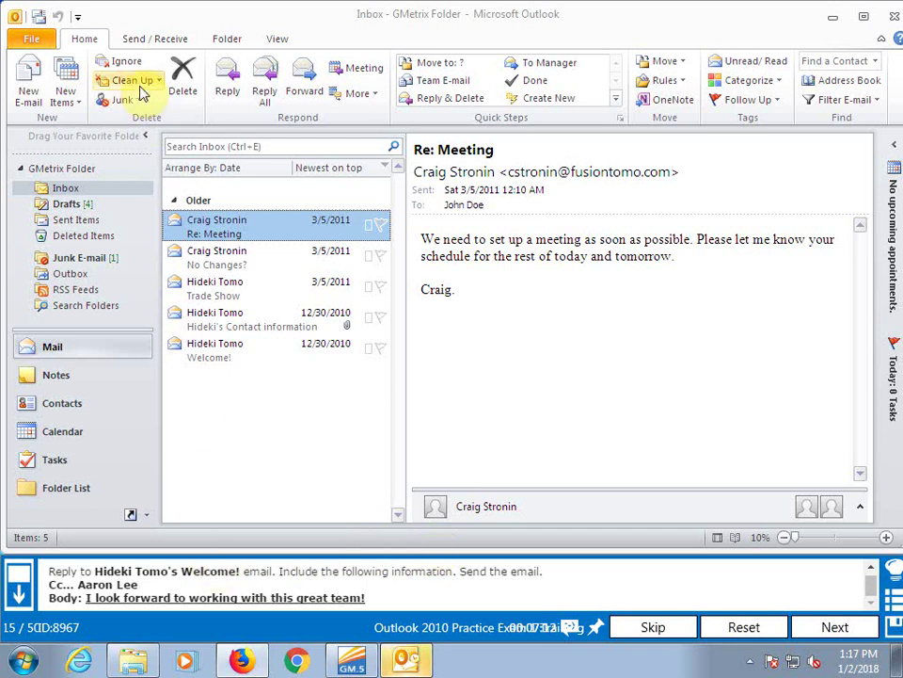
click(226, 353)
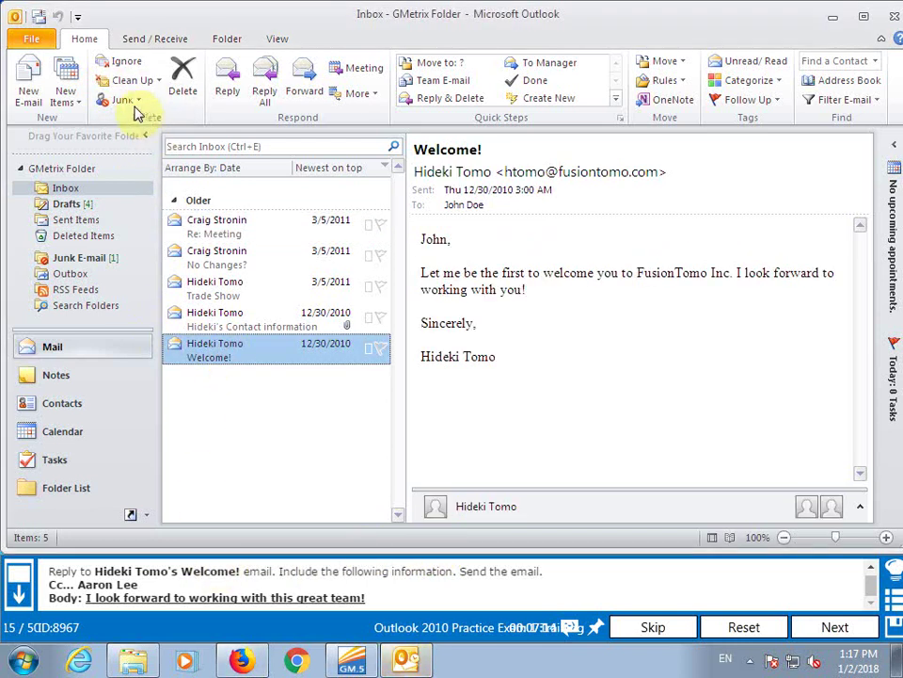
click(226, 87)
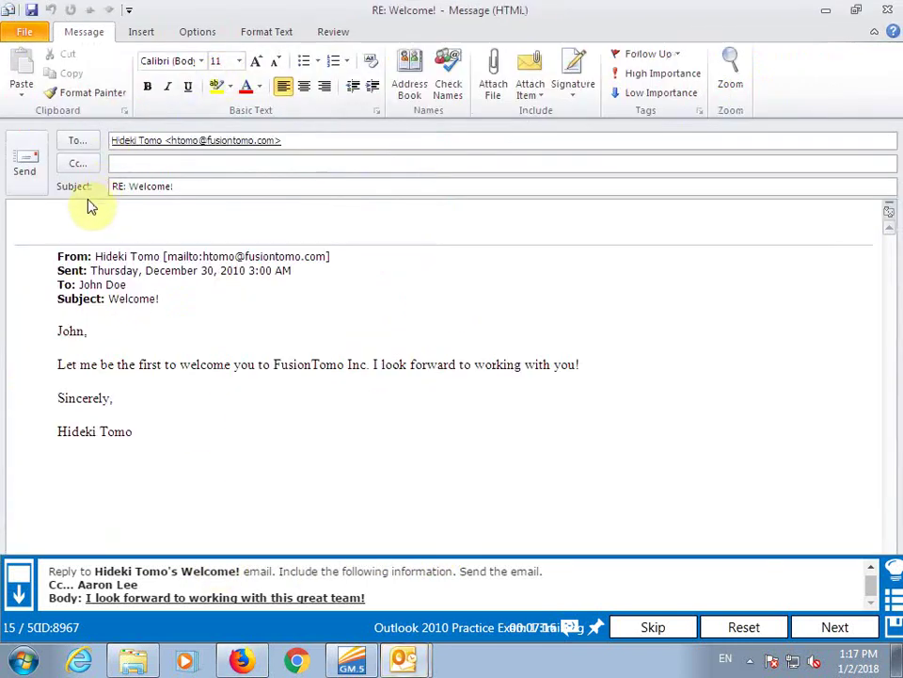
Copy the colleague on the reply, write 'I look forward to working with this great team!' and send it
click(85, 160)
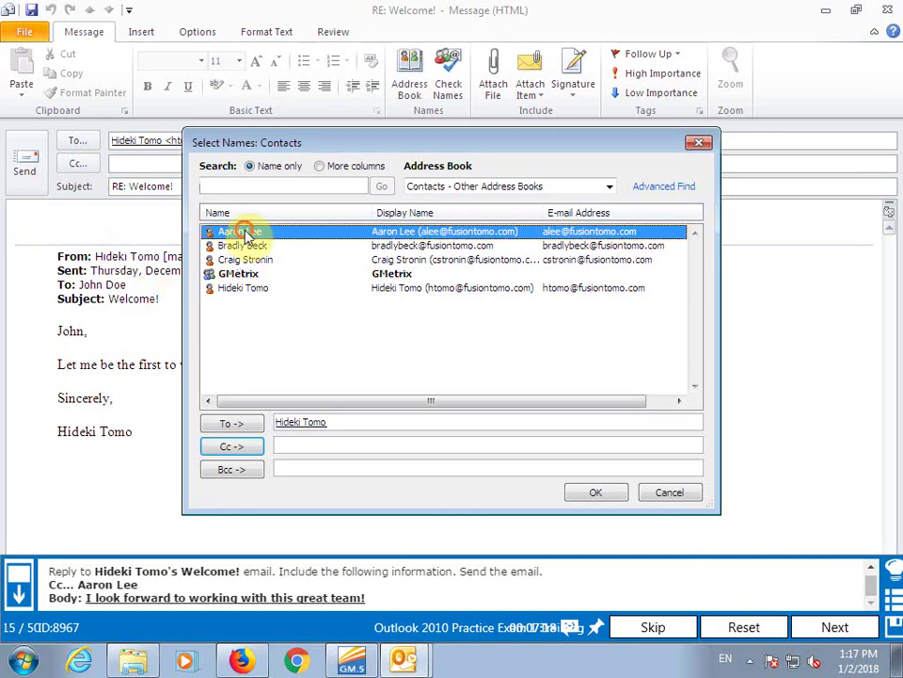
click(231, 446)
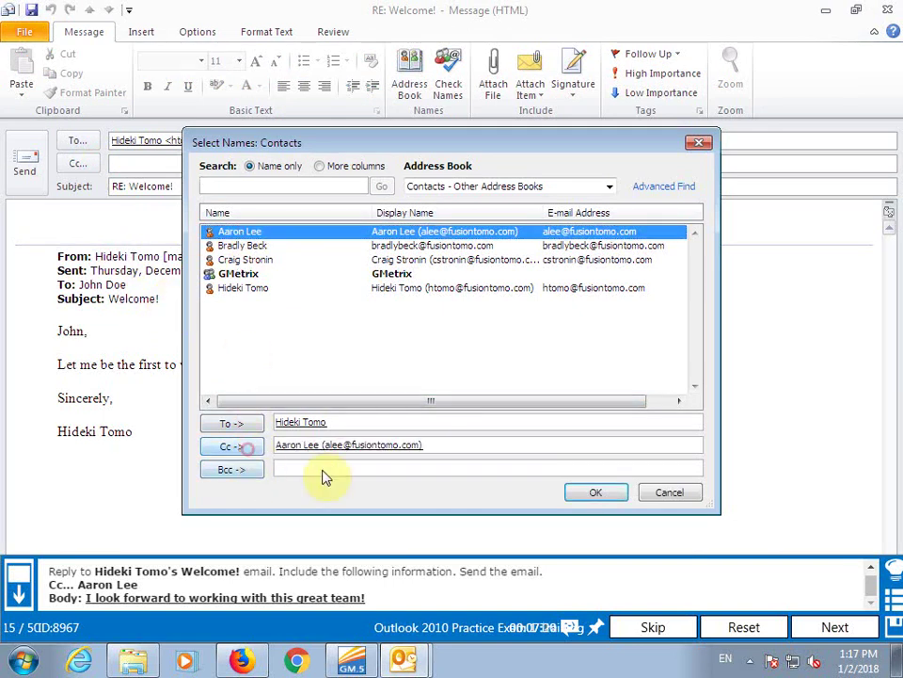
click(585, 492)
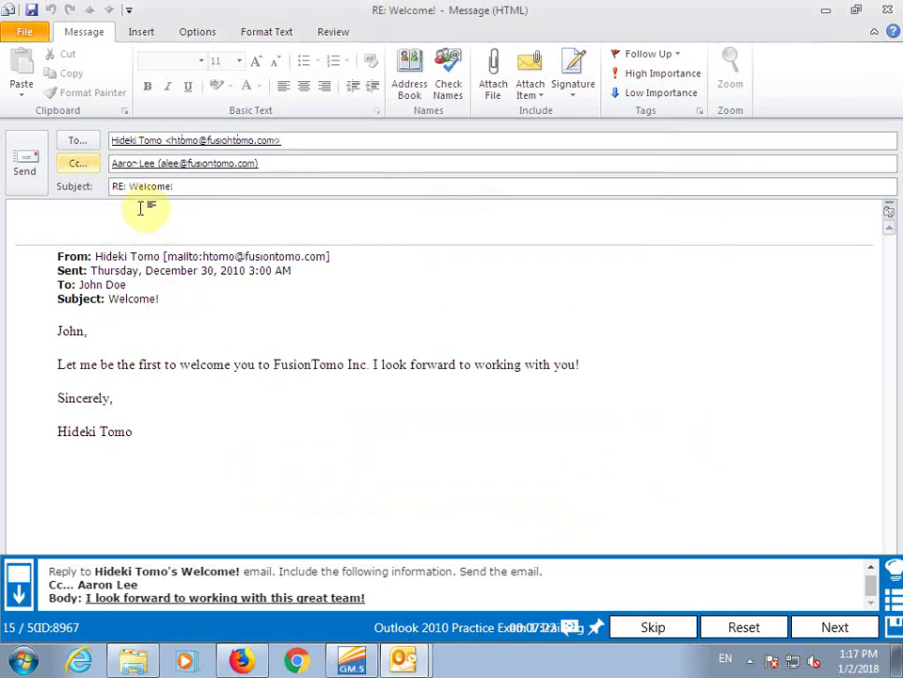
click(132, 220)
text(I look forward to working with this great team!)
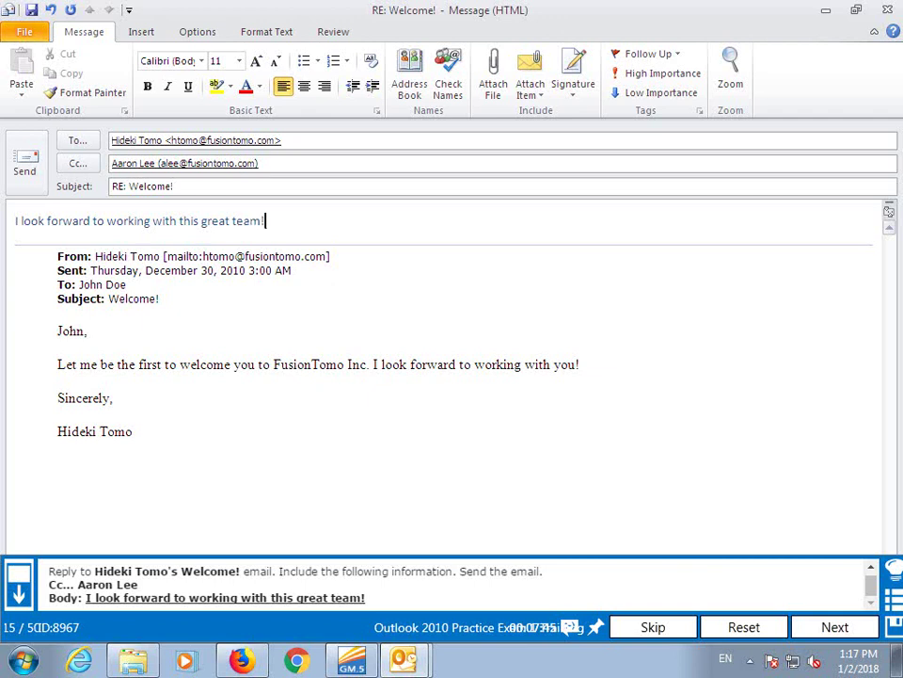
click(40, 167)
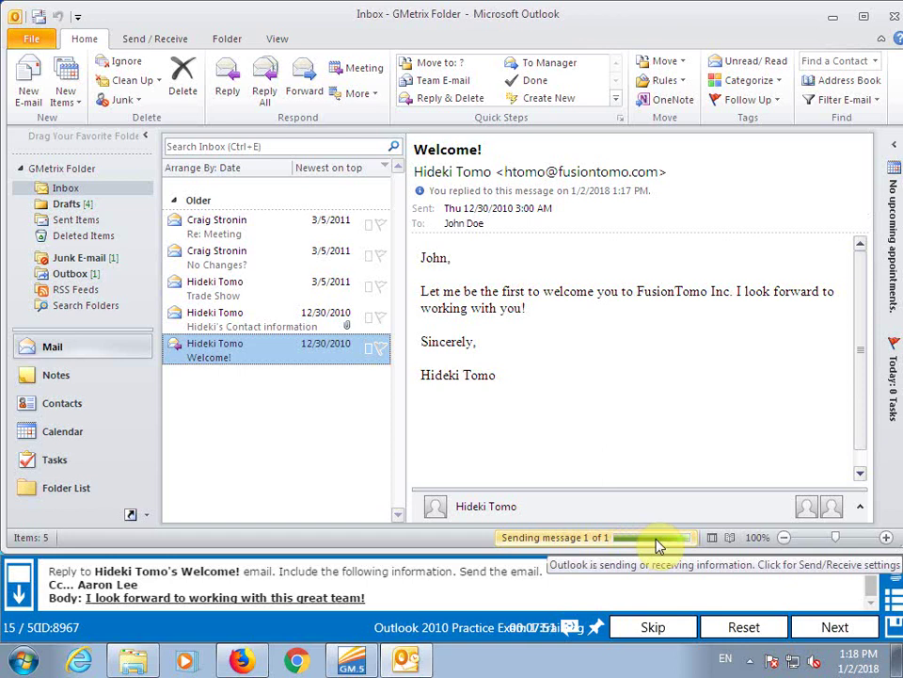
click(853, 627)
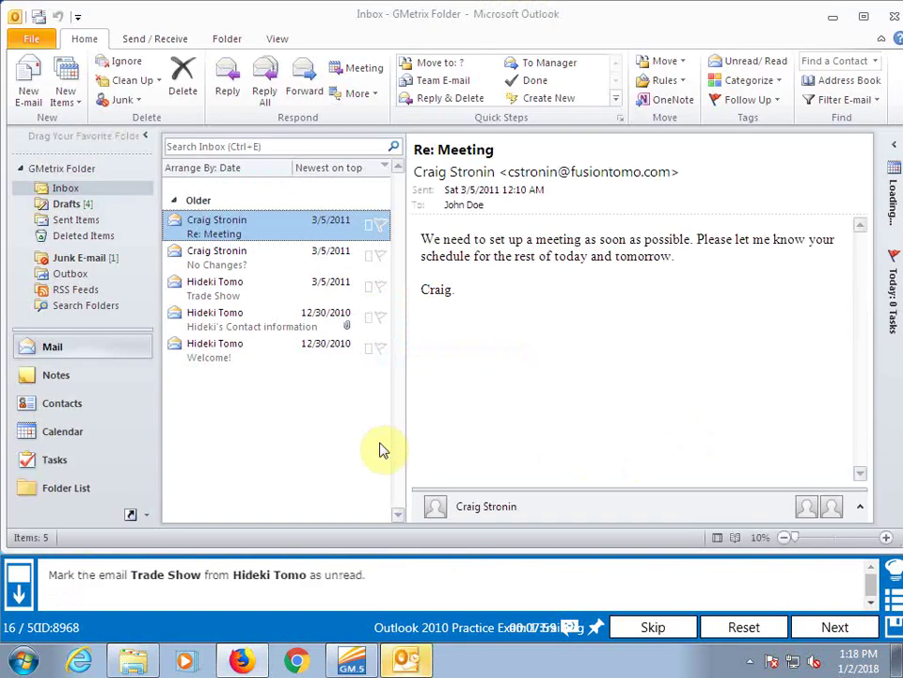
click(235, 293)
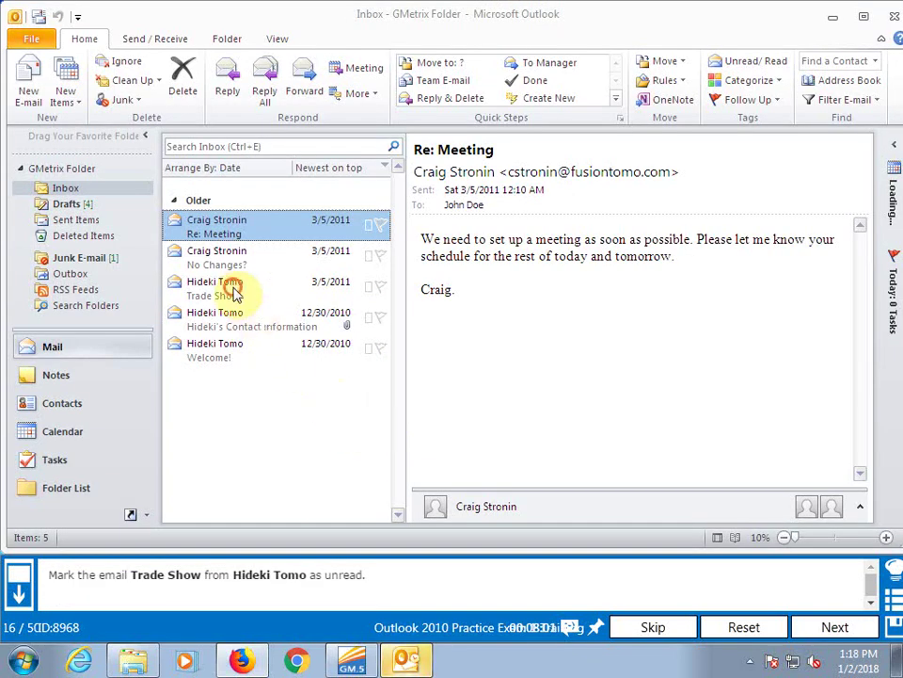
right_click(235, 291)
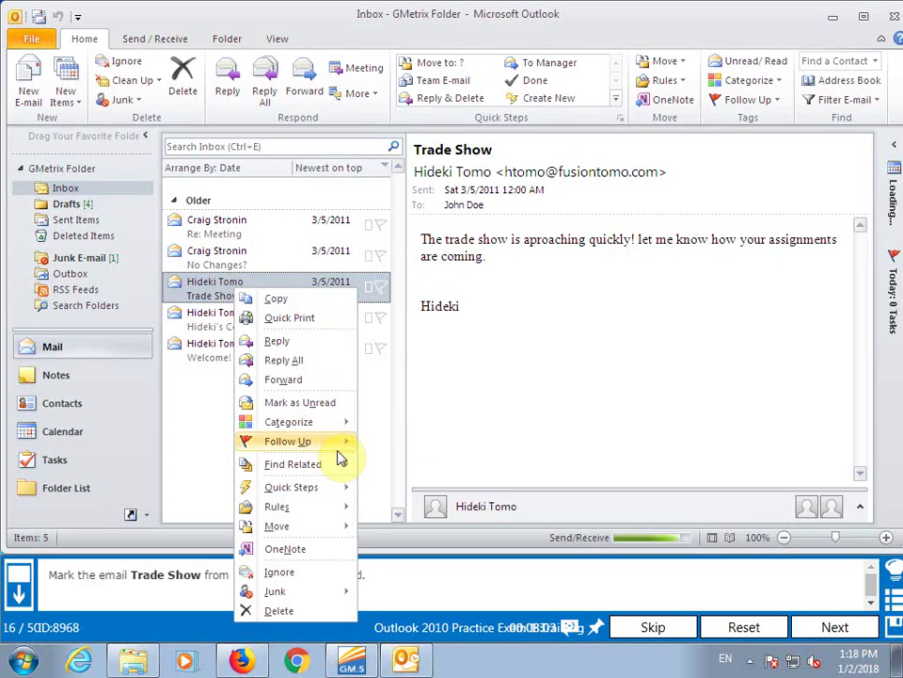
click(300, 402)
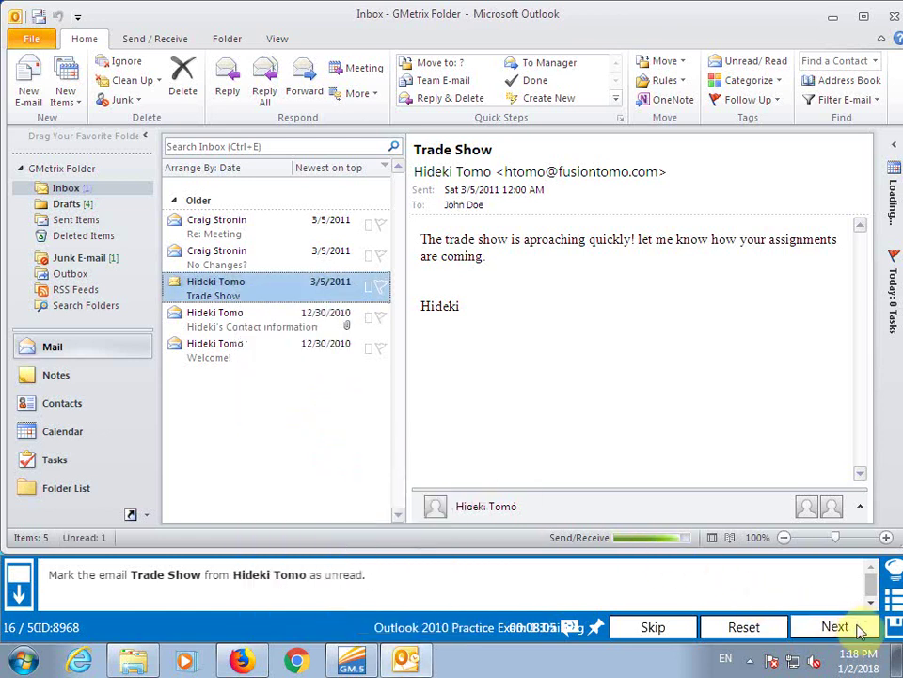
click(858, 629)
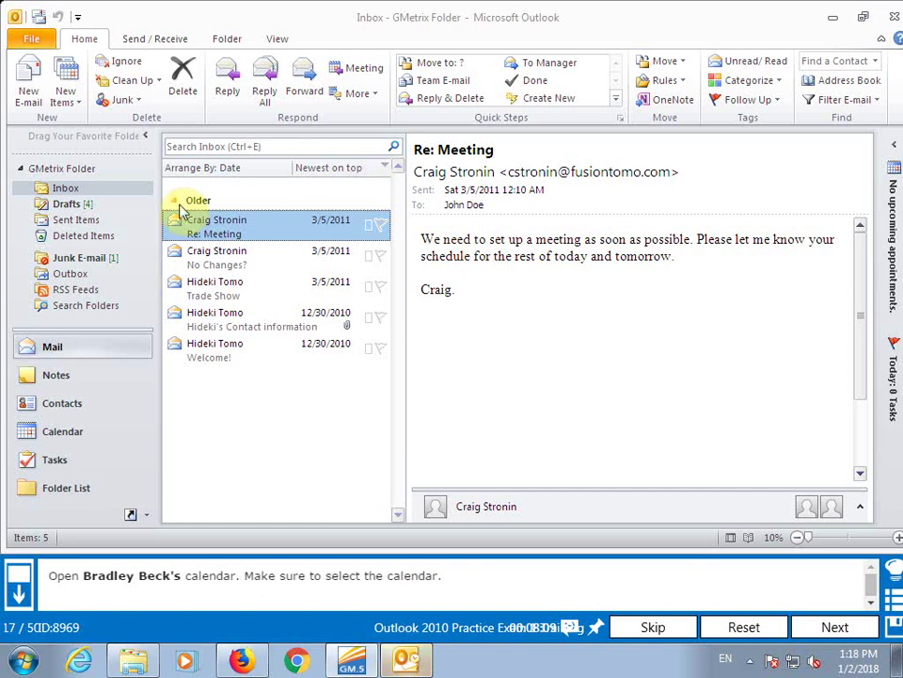
Open the colleague's calendar from the Address Book alongside your own calendar
click(85, 434)
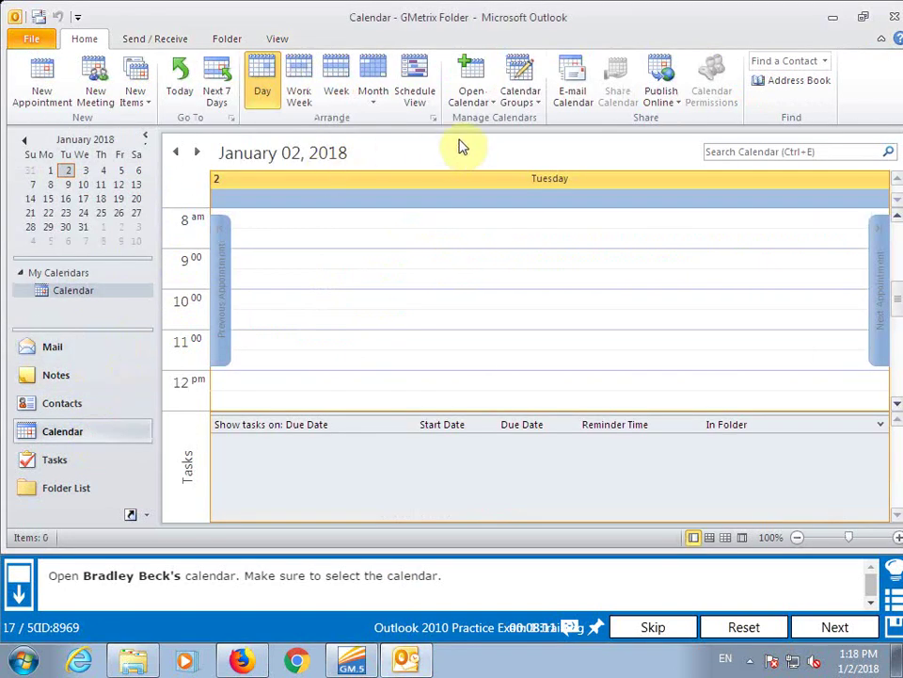
click(476, 94)
click(499, 127)
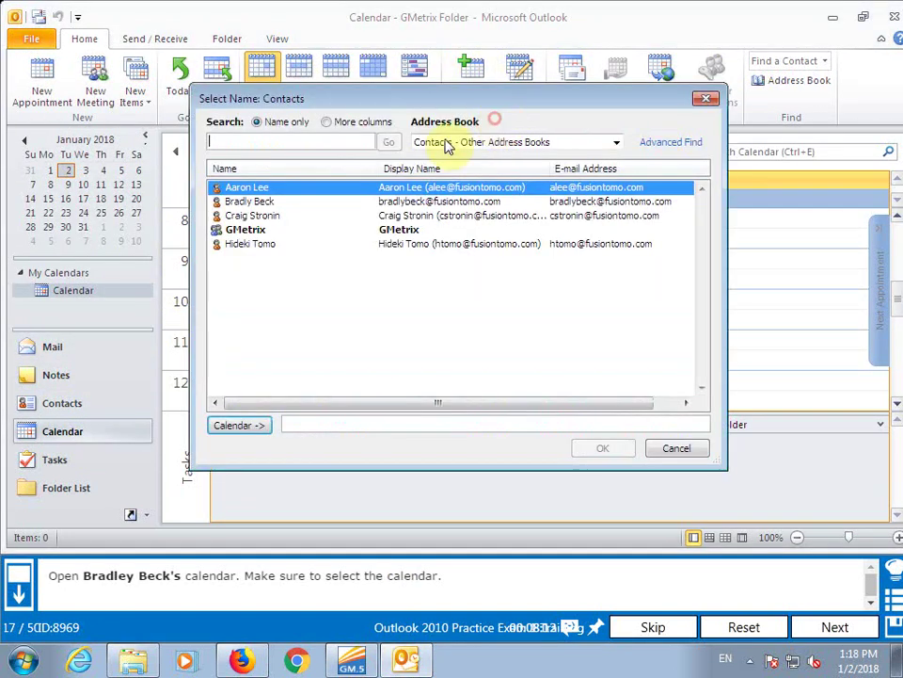
double_click(268, 201)
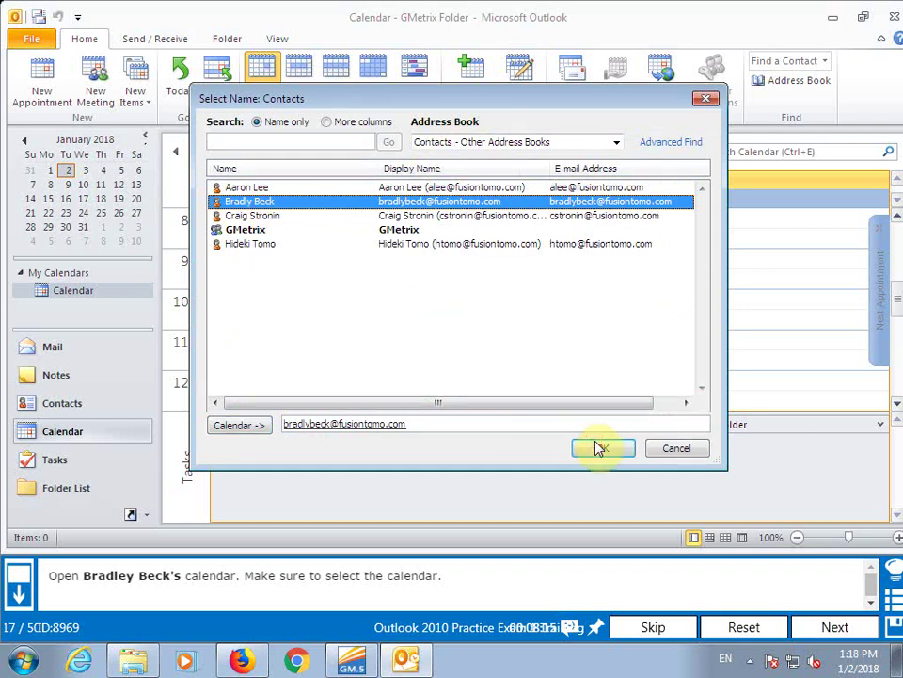
click(587, 446)
click(692, 226)
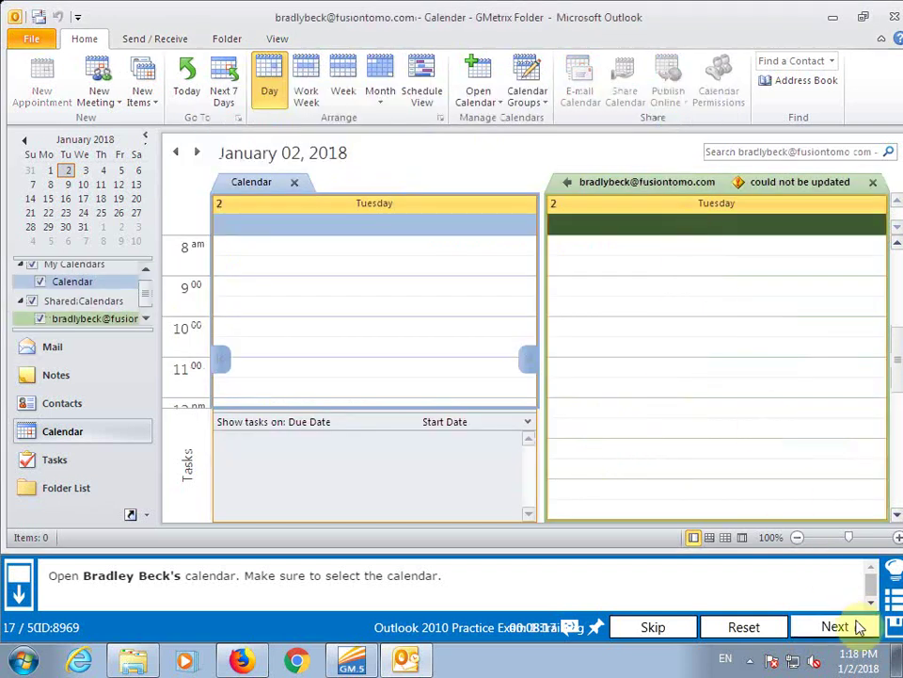
click(855, 626)
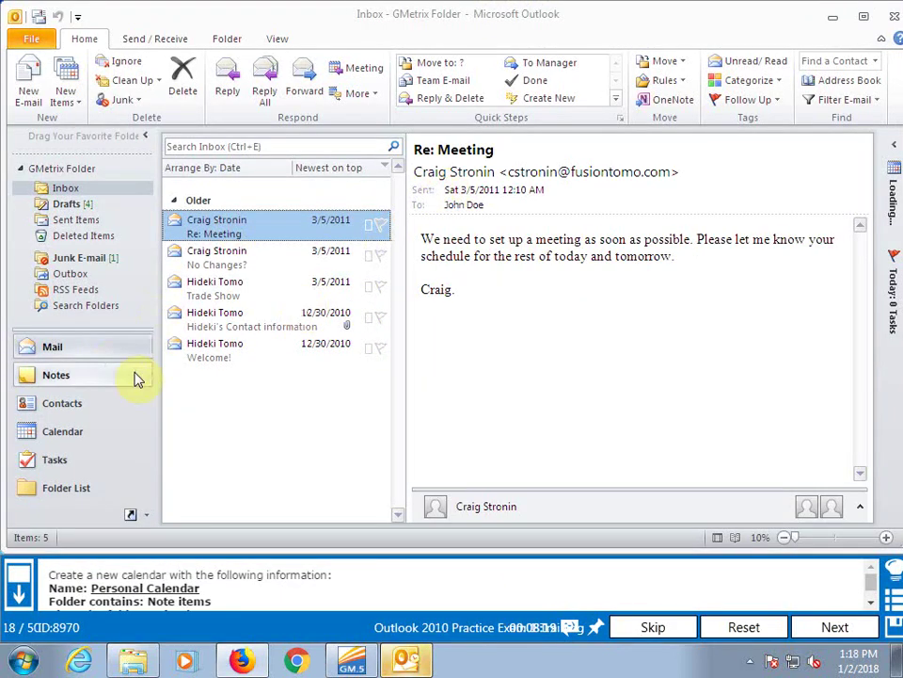
Create a 'Personal Calendar' folder holding Note Items inside the Calendar folder
click(106, 435)
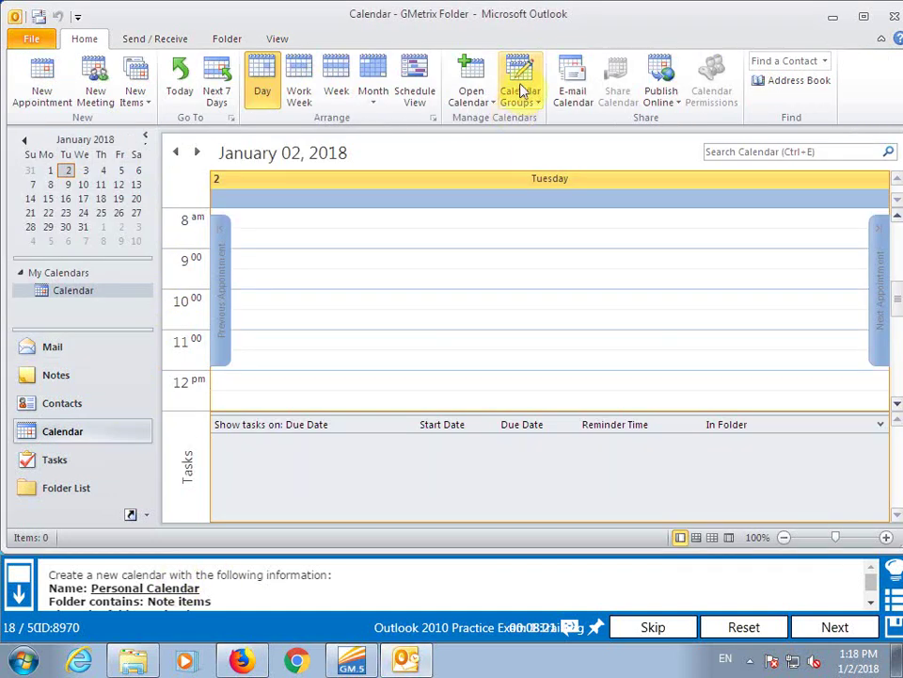
click(490, 103)
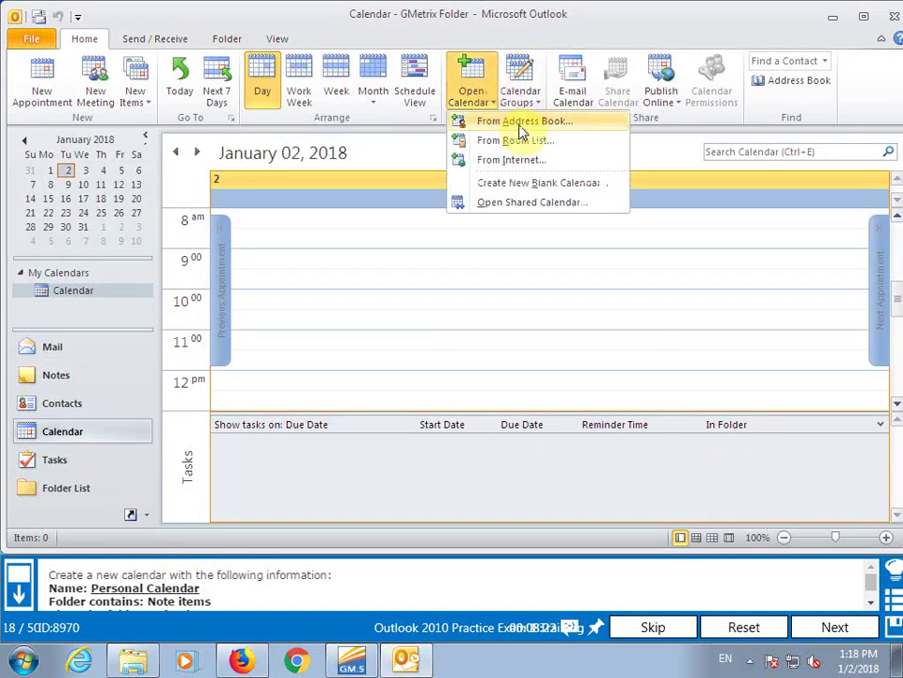
click(561, 181)
text(Personal Calendar)
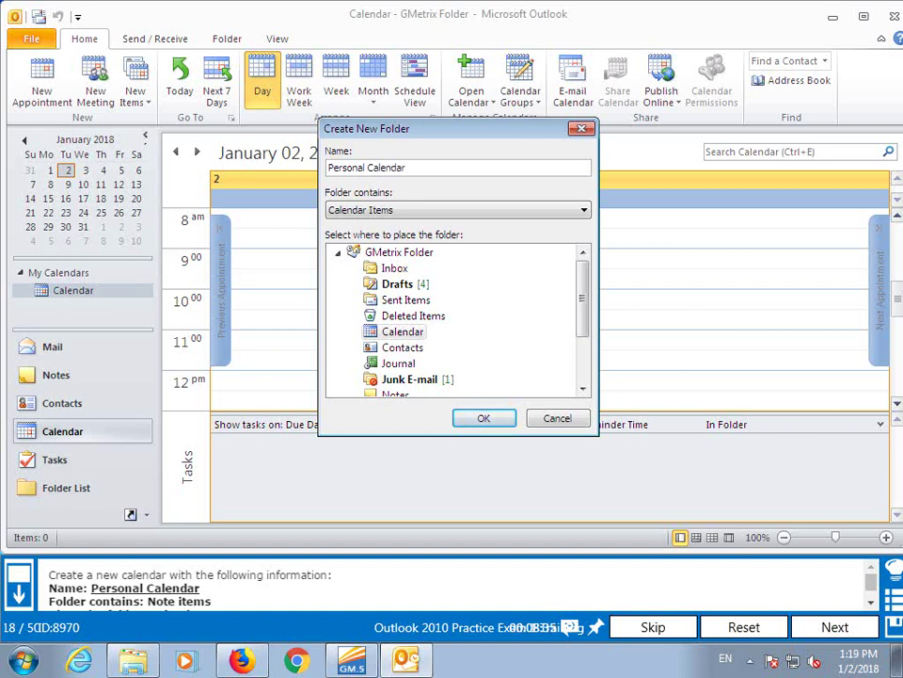
click(465, 209)
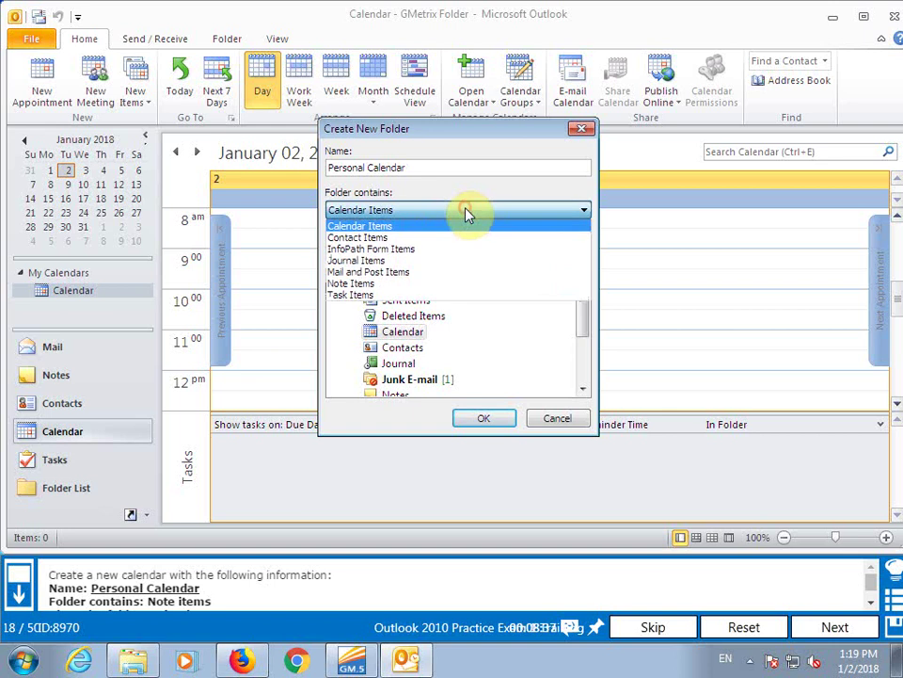
click(408, 284)
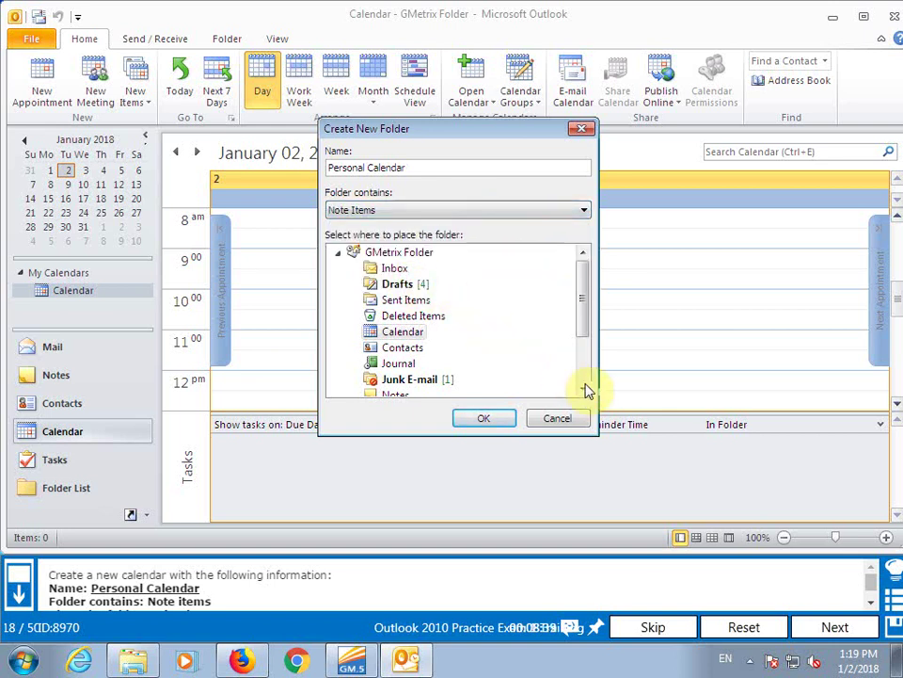
click(873, 603)
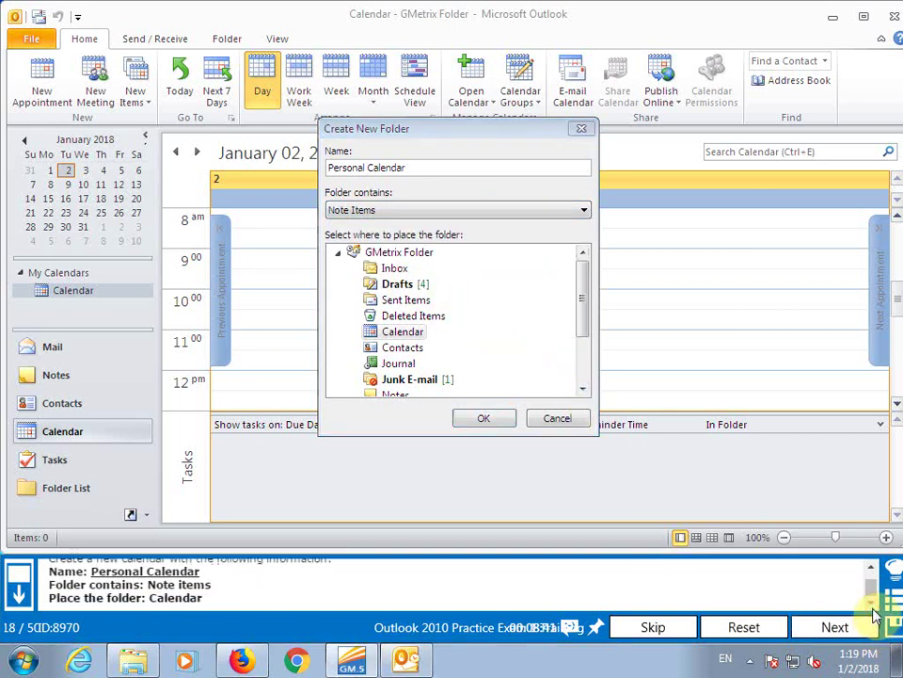
click(416, 333)
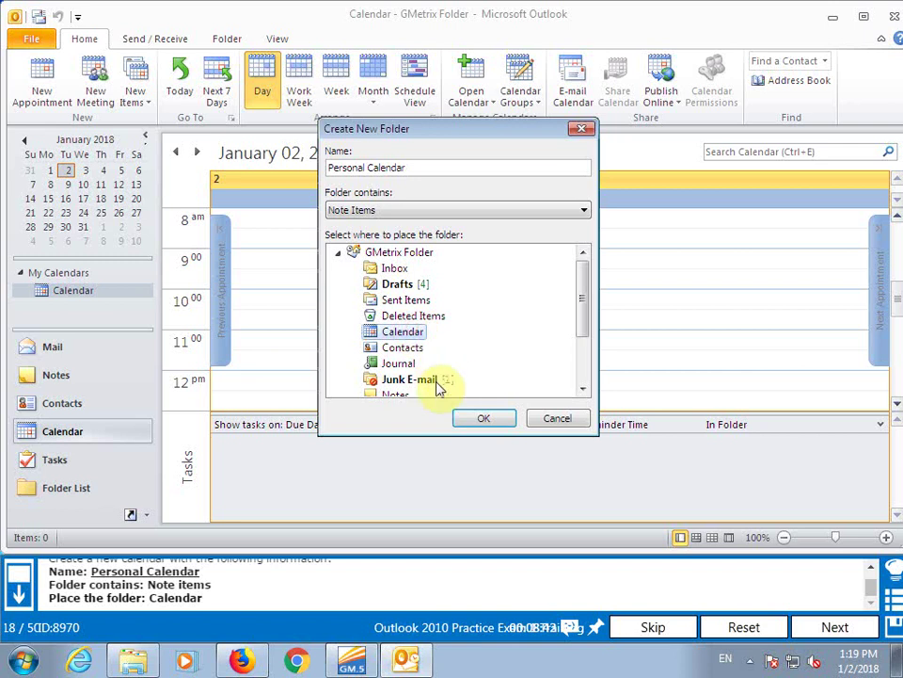
click(475, 420)
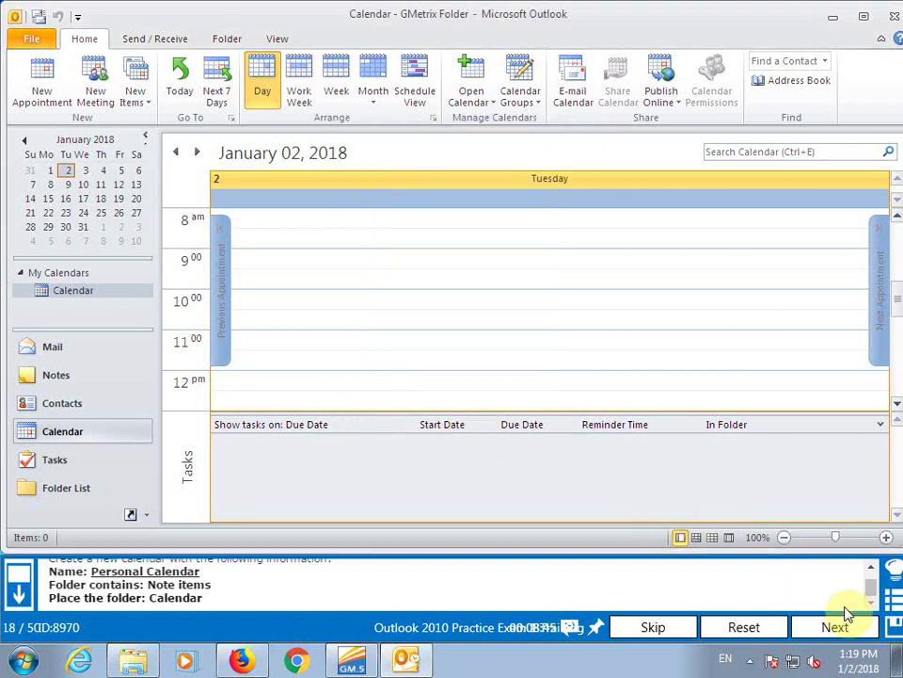
click(845, 624)
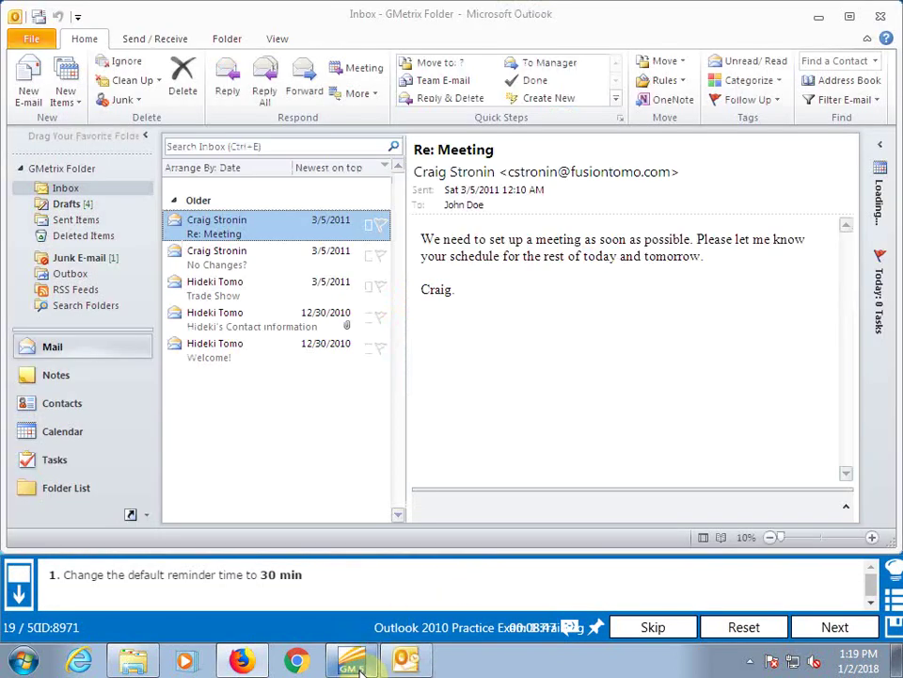
Change the default calendar reminder in Outlook Options from 15 to 30 minutes
click(34, 44)
click(81, 253)
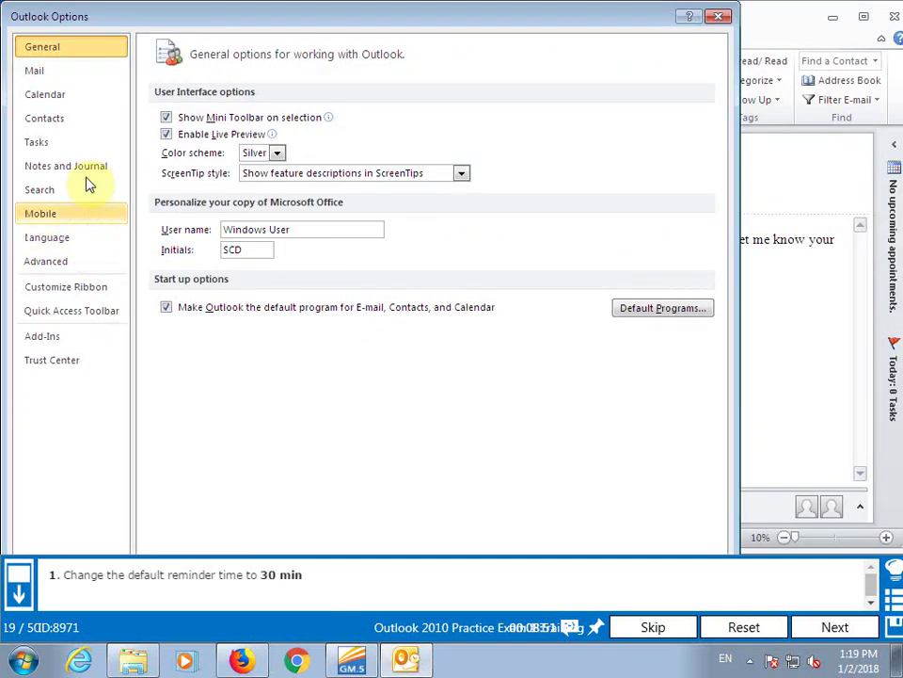
click(66, 98)
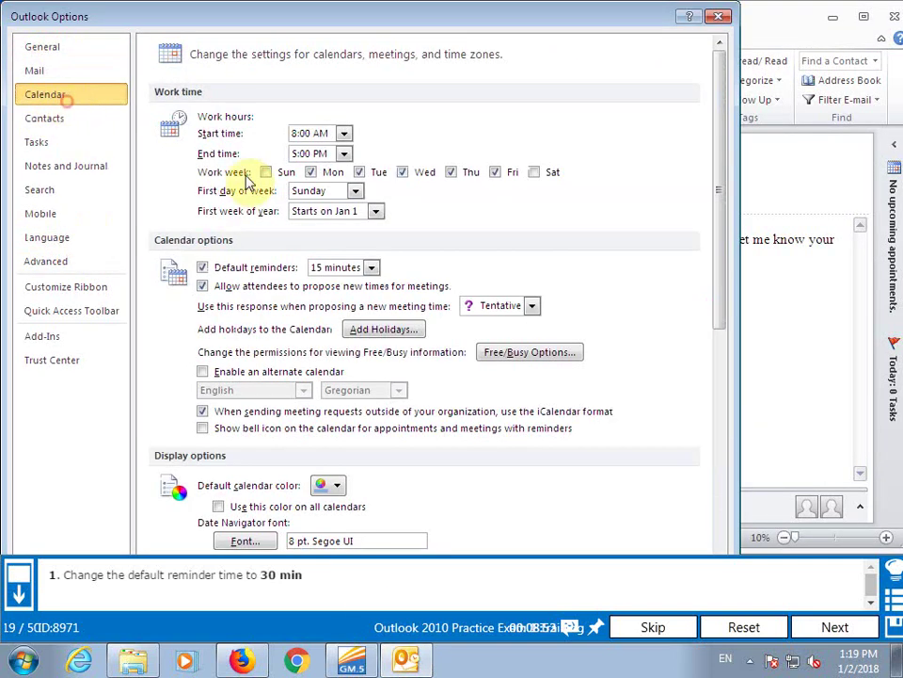
click(372, 267)
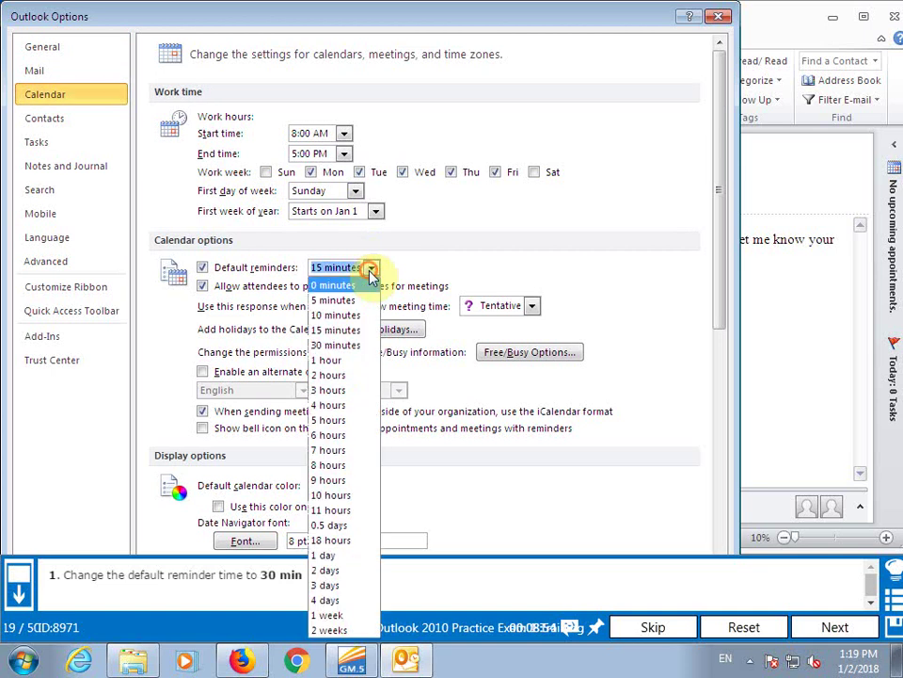
click(353, 346)
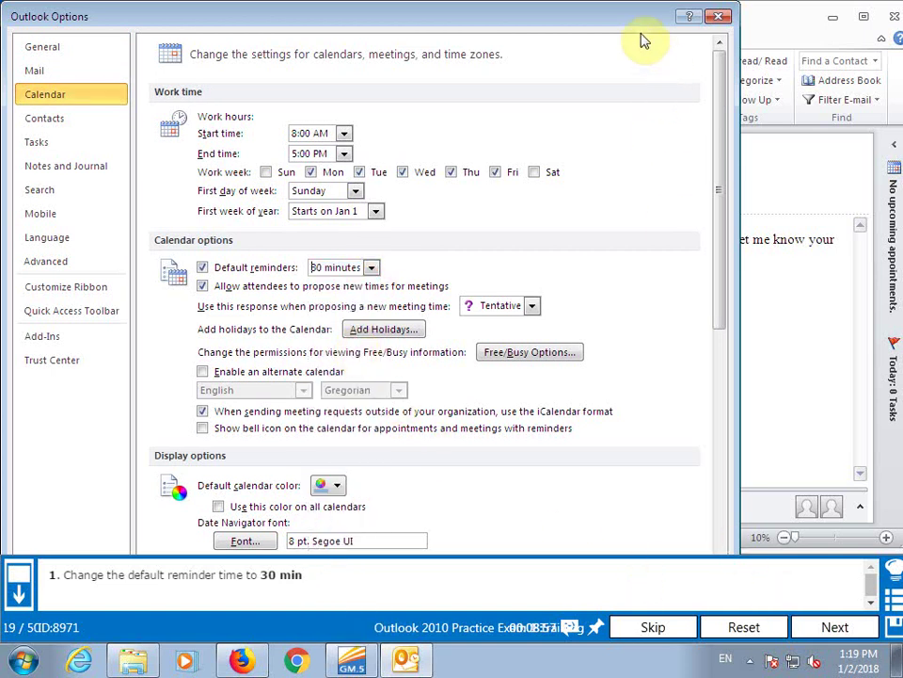
drag(625, 9, 619, 8)
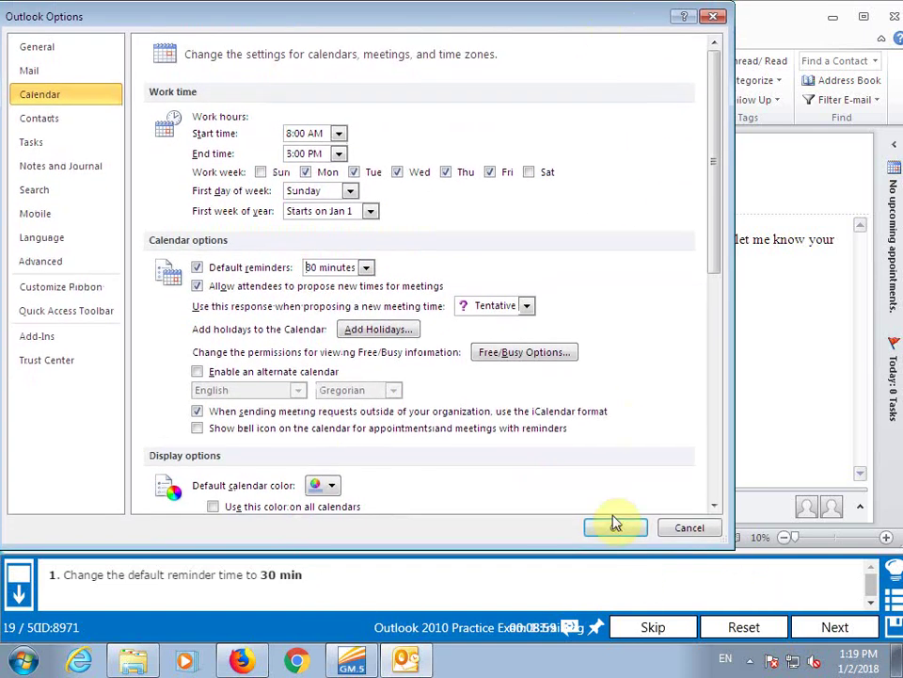
click(619, 528)
click(835, 626)
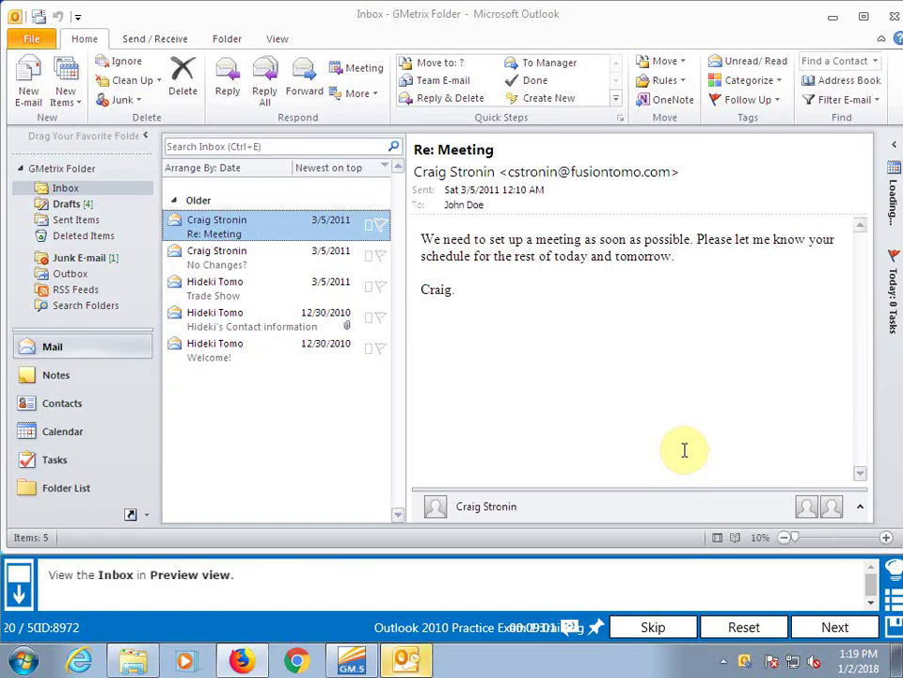
Switch the Inbox layout to Preview view using Change View
click(279, 38)
click(29, 83)
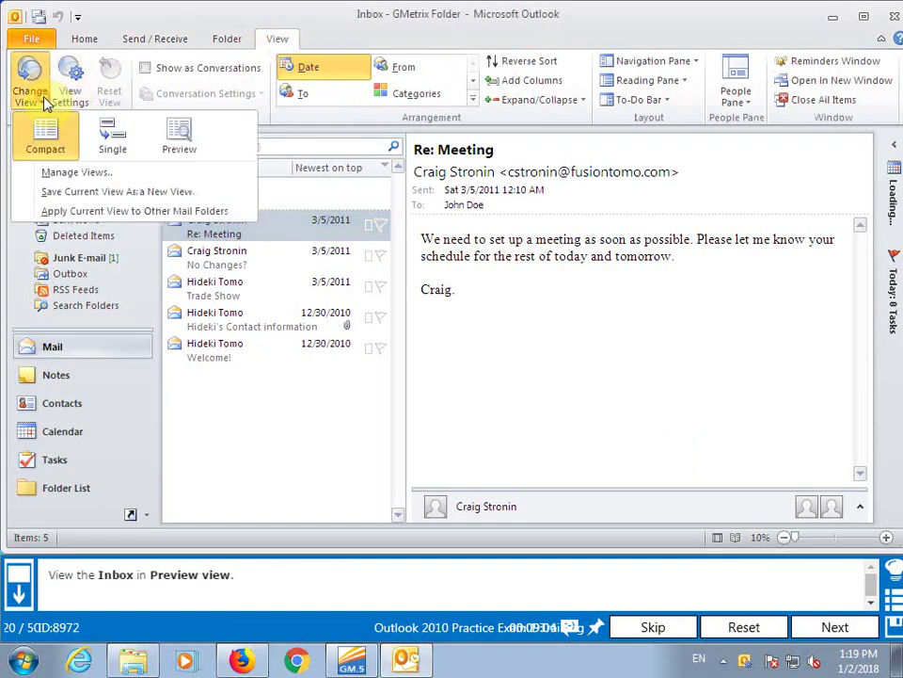
click(179, 130)
click(446, 371)
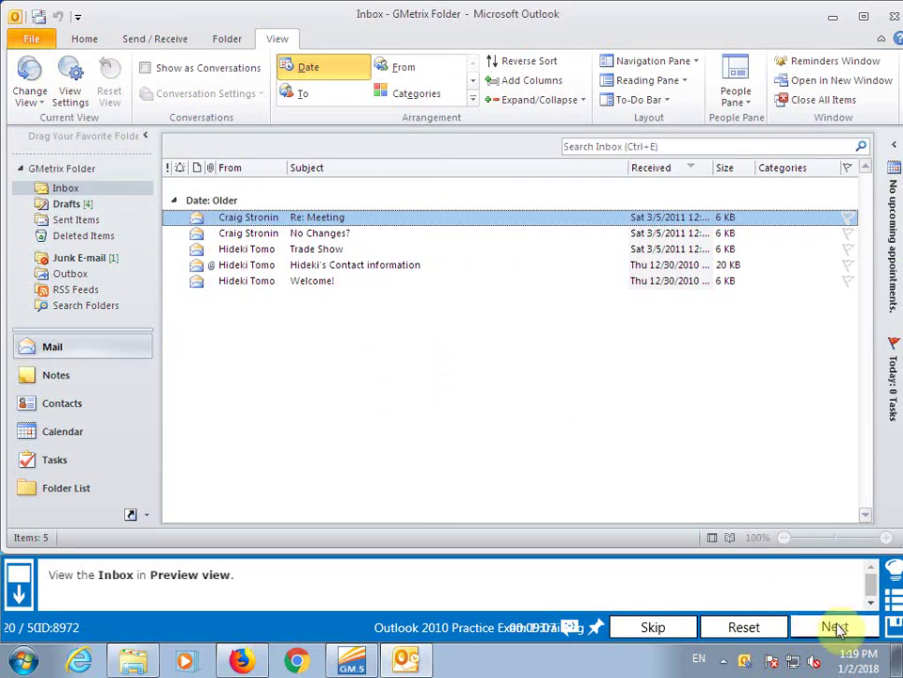
click(837, 628)
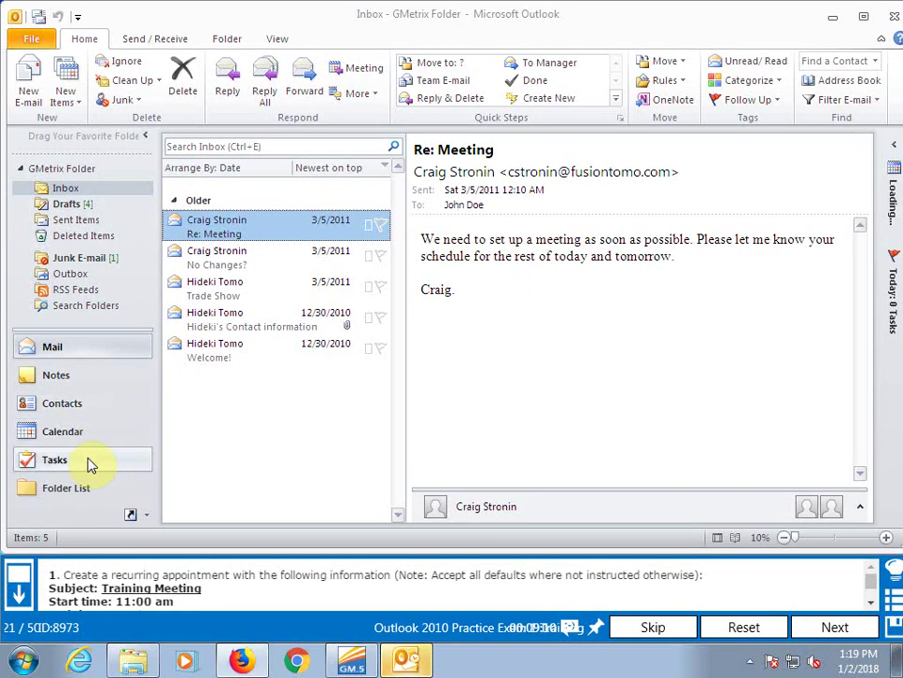
Create a new 'Training Meeting' appointment starting at 11:00 AM
click(75, 430)
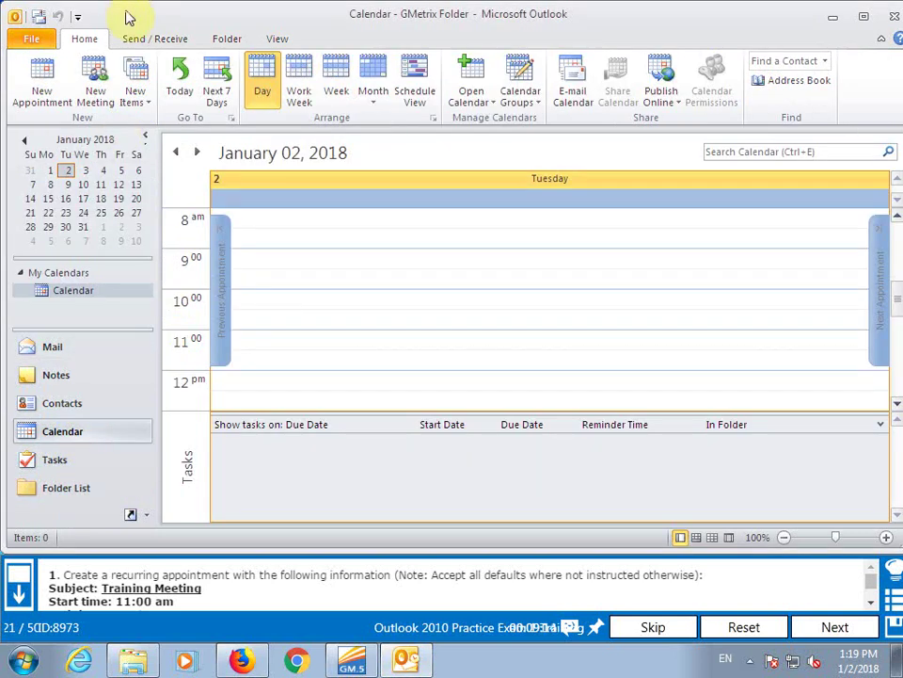
click(42, 83)
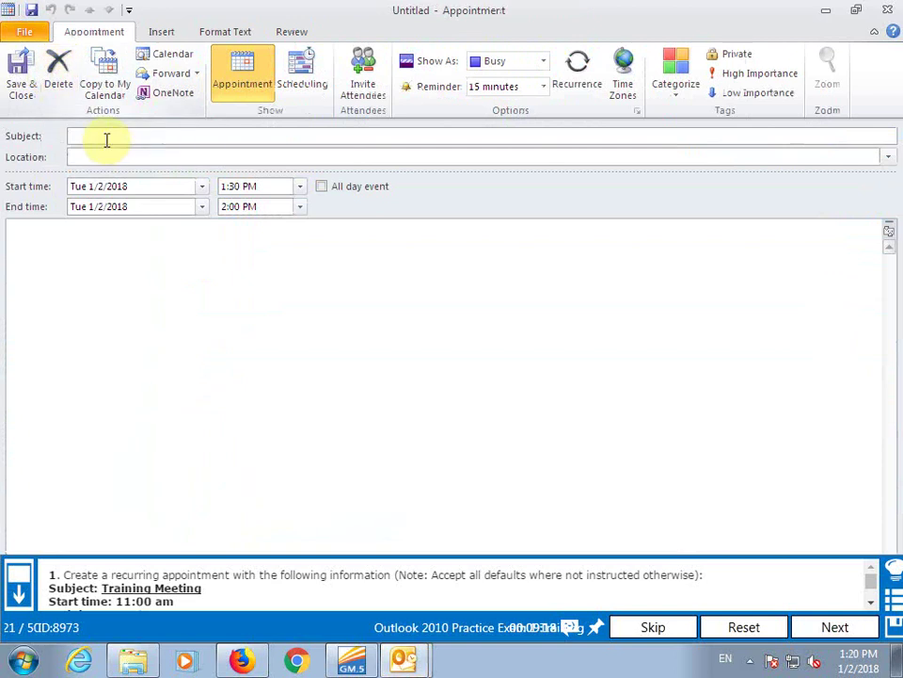
click(111, 135)
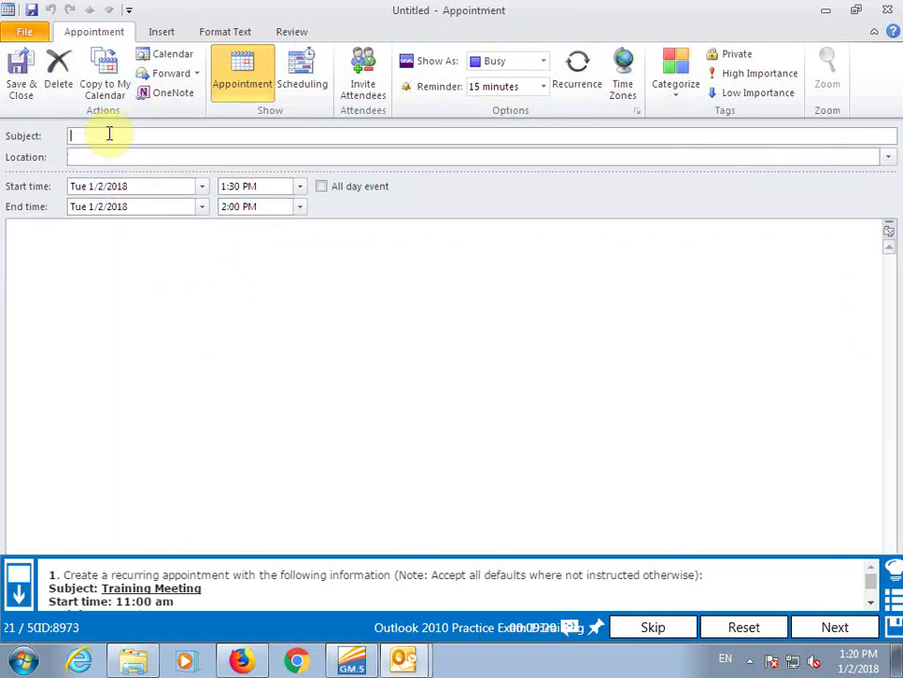
text(Training Meeting)
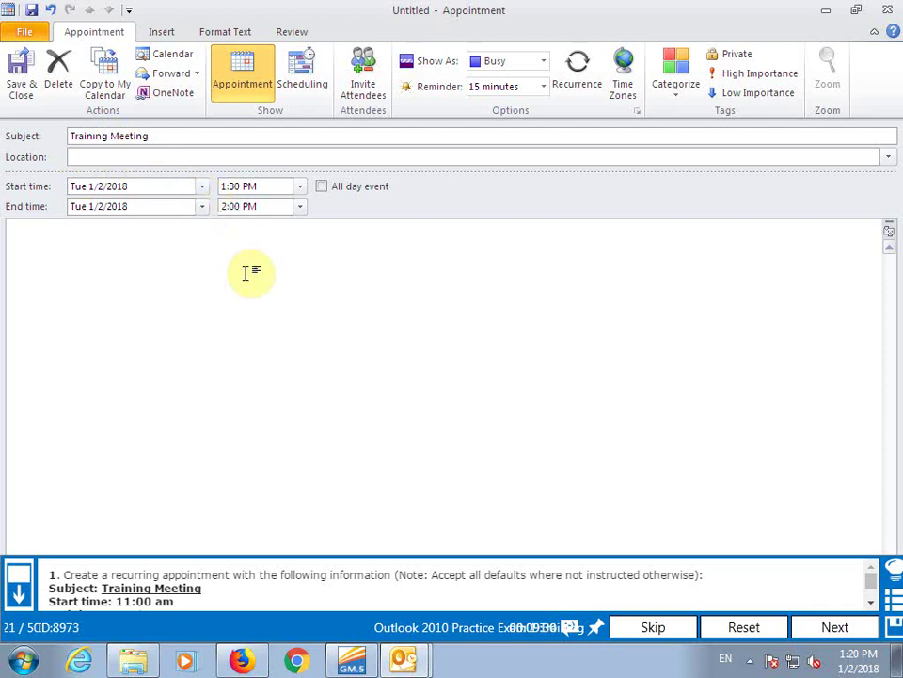
click(300, 186)
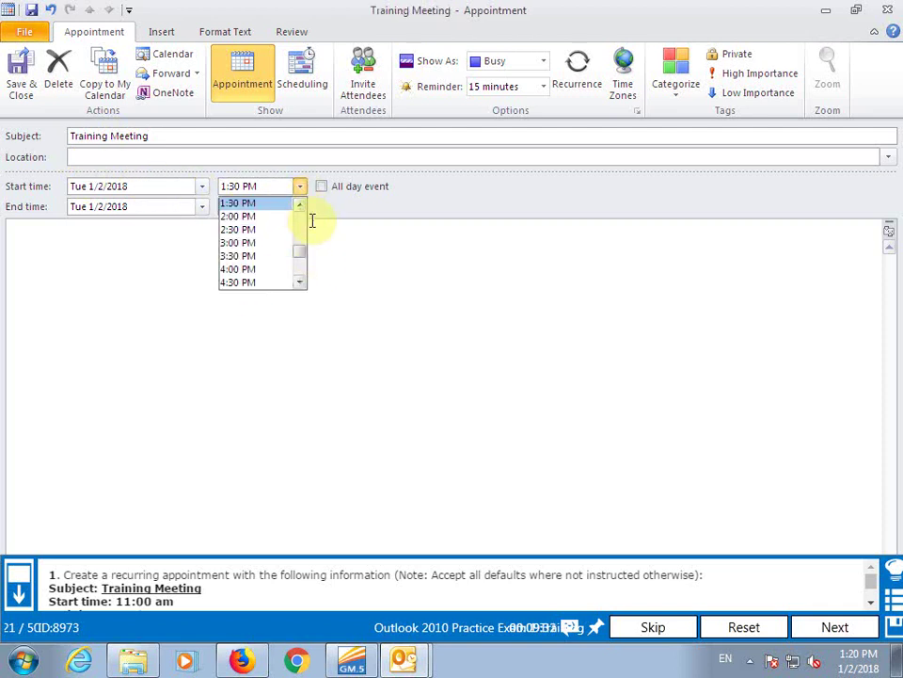
click(299, 205)
click(299, 205)
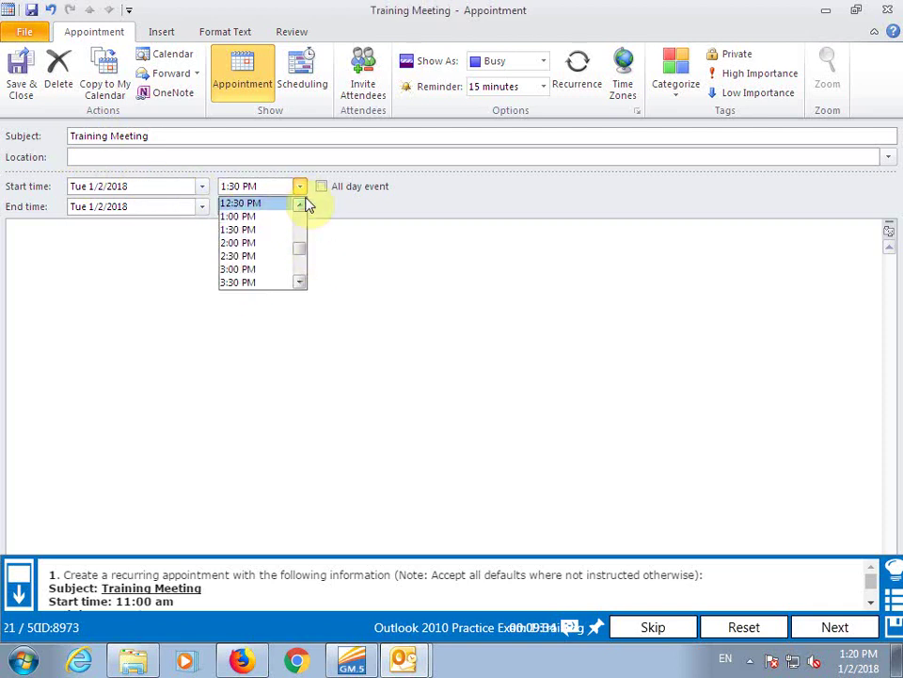
click(300, 205)
click(299, 205)
click(300, 205)
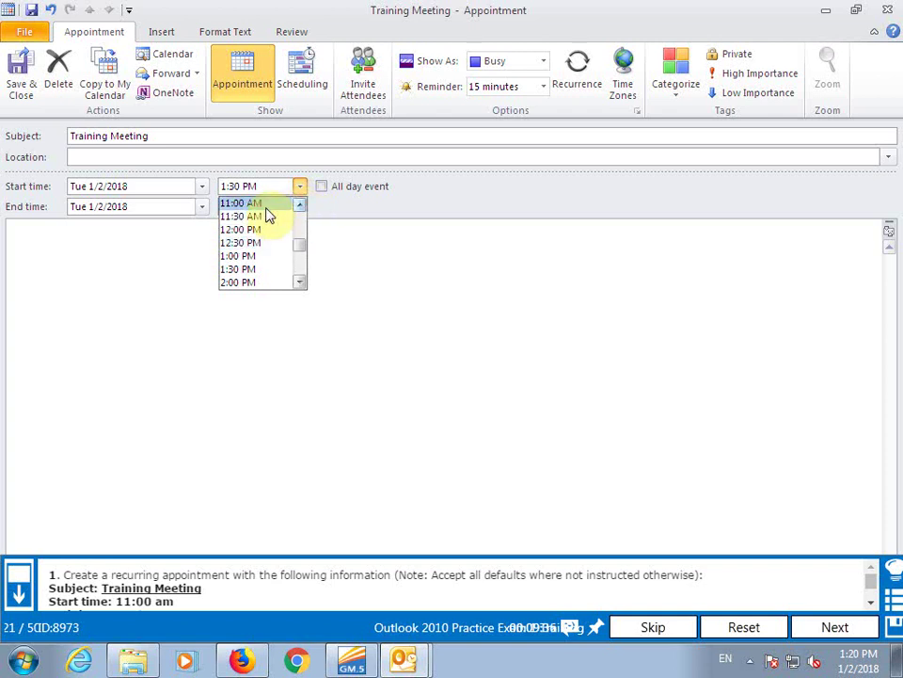
click(259, 203)
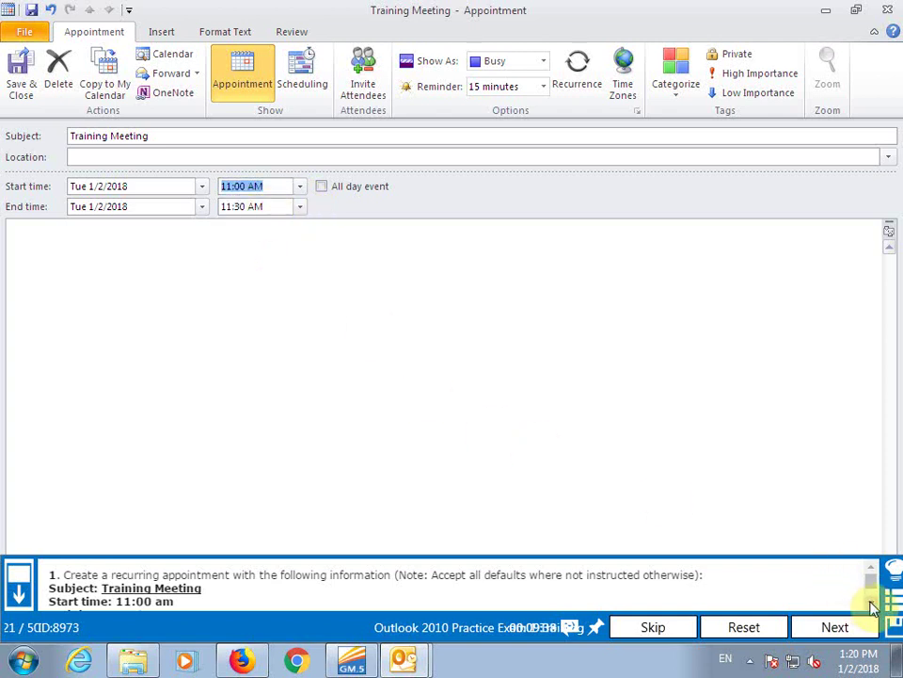
click(872, 607)
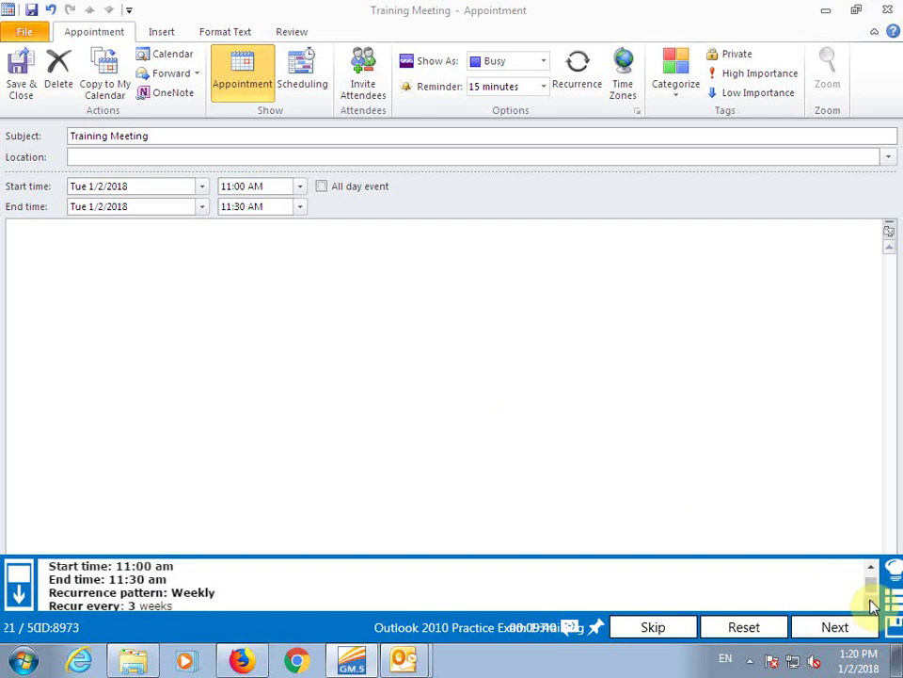
Make the appointment recur every 3 weeks on Saturday, then save and close it
click(579, 78)
text(3)
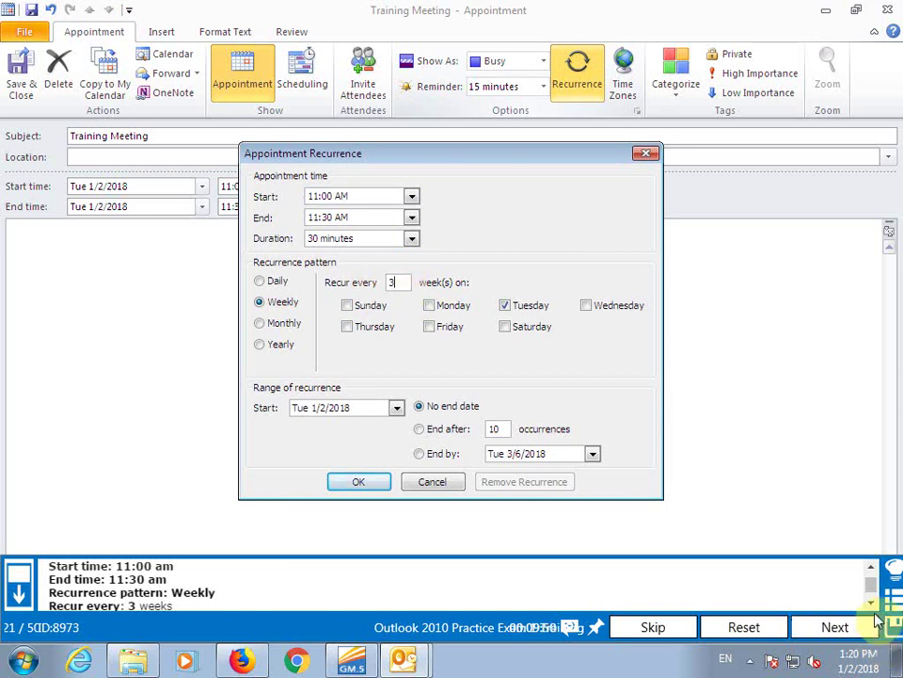
click(871, 598)
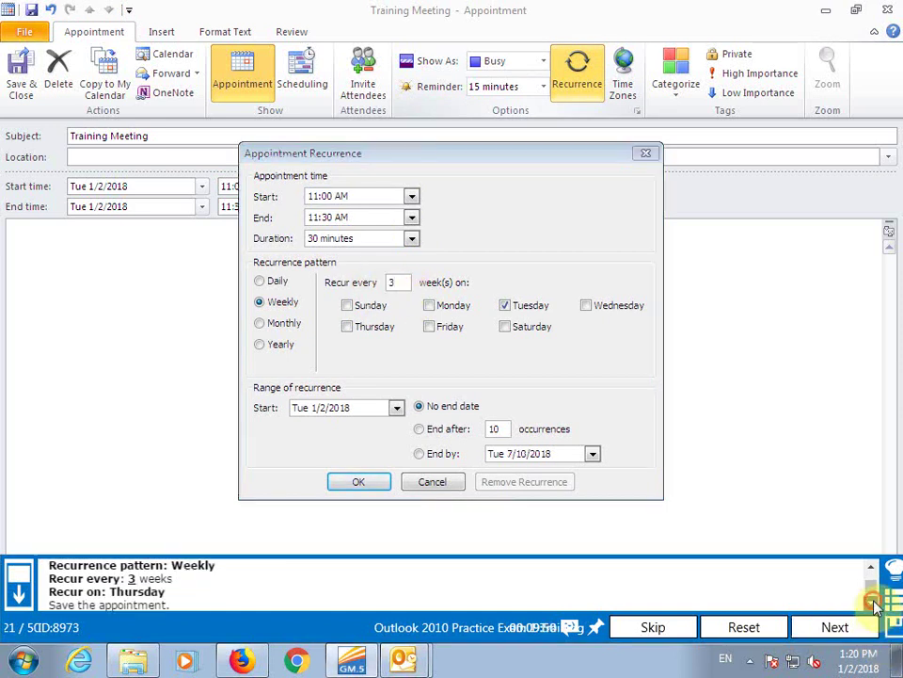
click(505, 305)
click(505, 327)
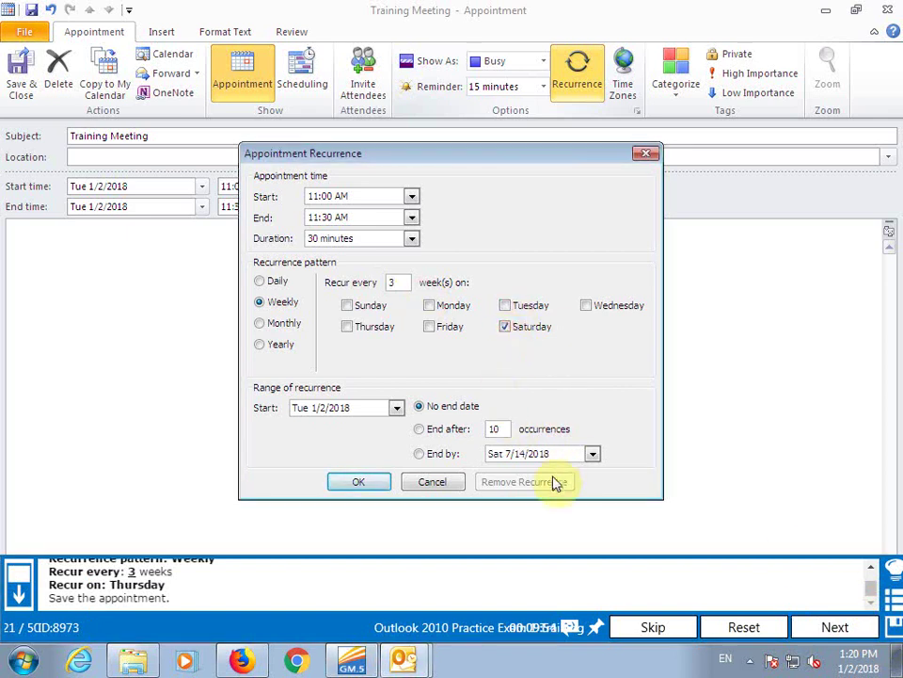
click(377, 484)
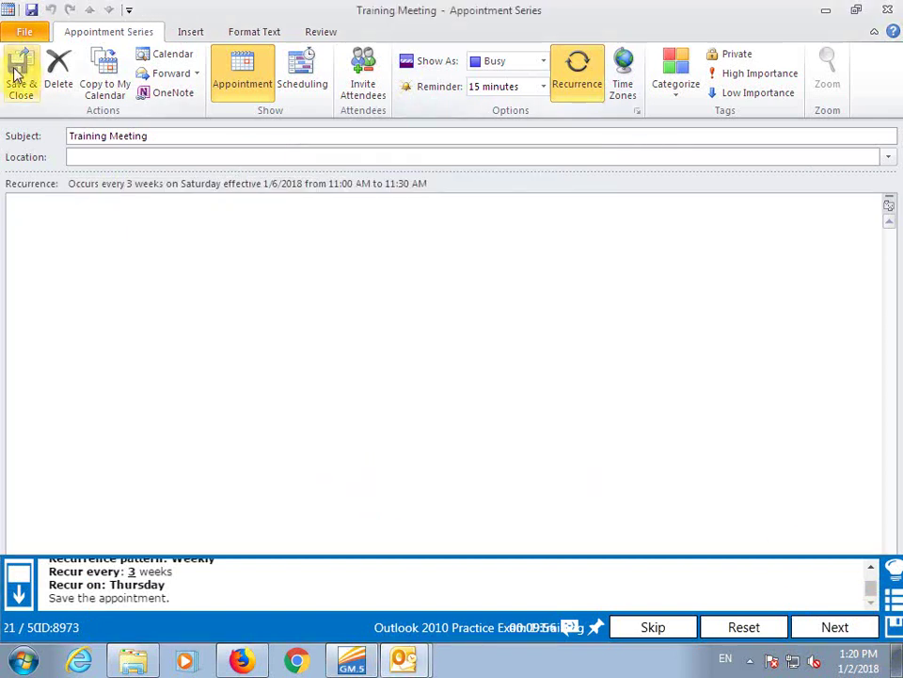
click(19, 75)
click(833, 628)
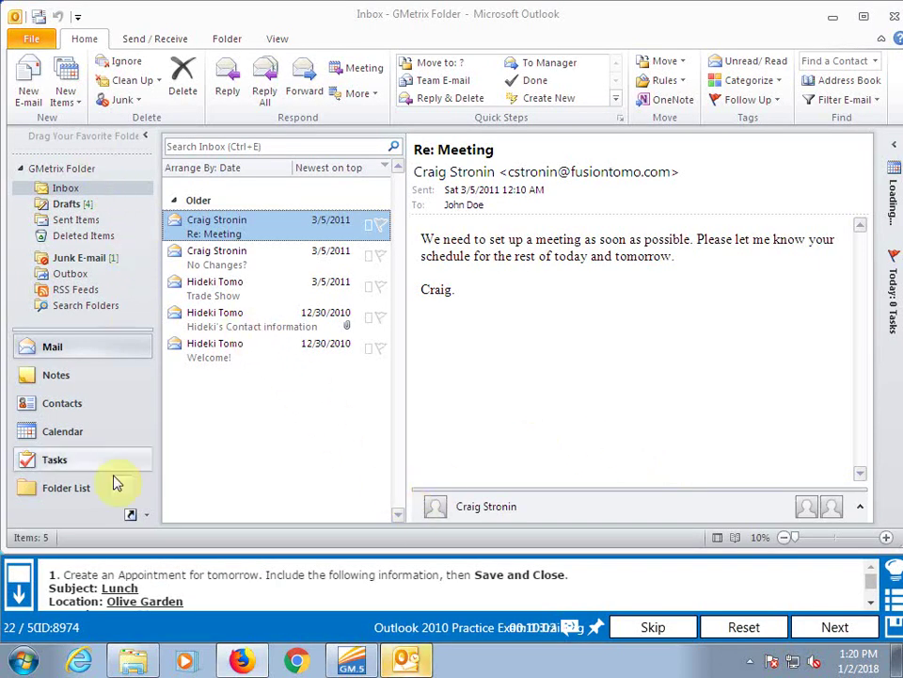
Start a January 3 appointment with subject 'Lunch' and location 'Olive Garden'
click(66, 430)
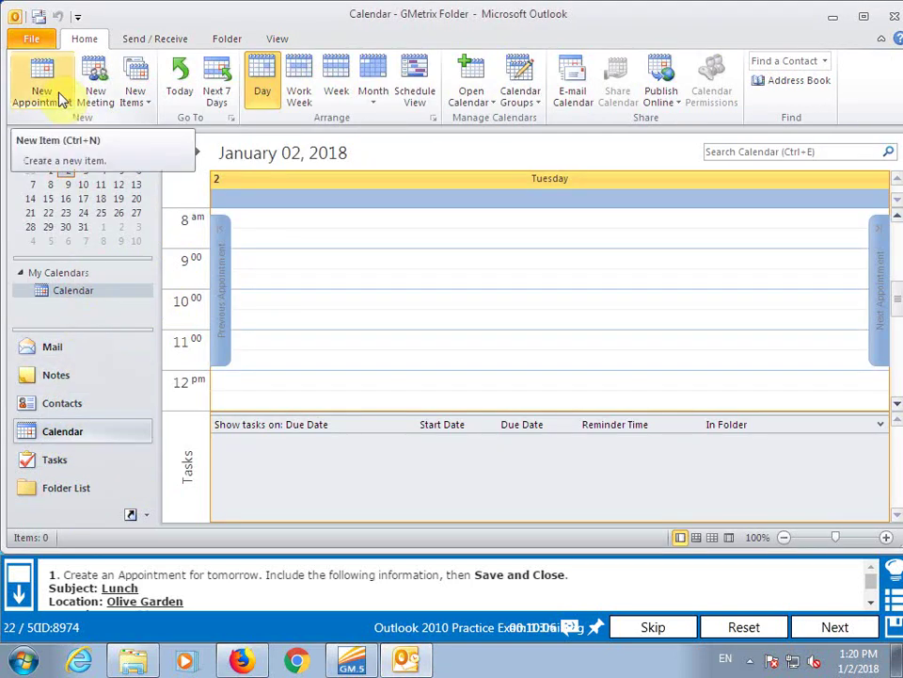
click(84, 172)
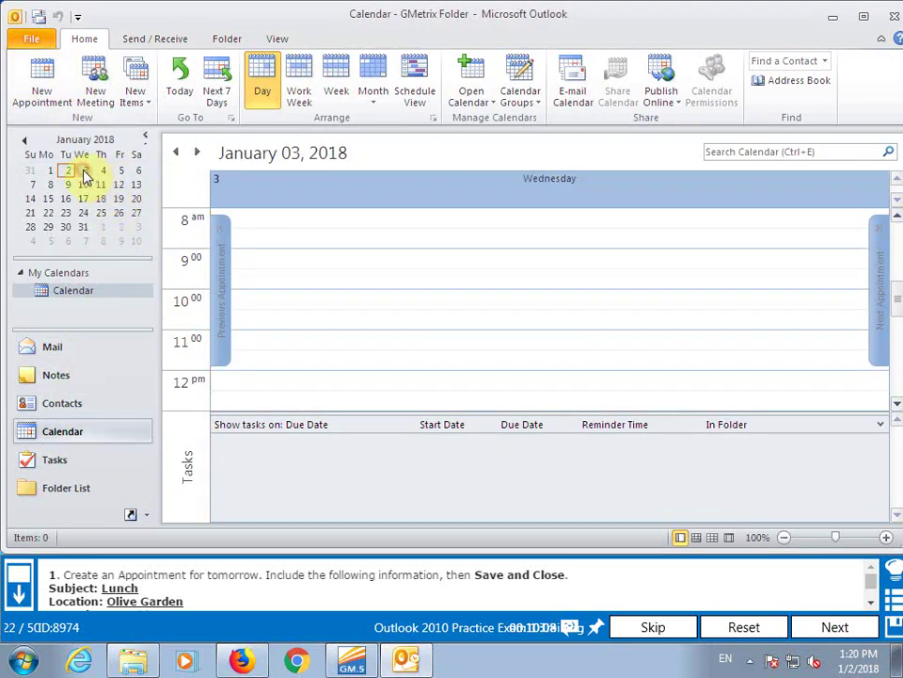
click(41, 79)
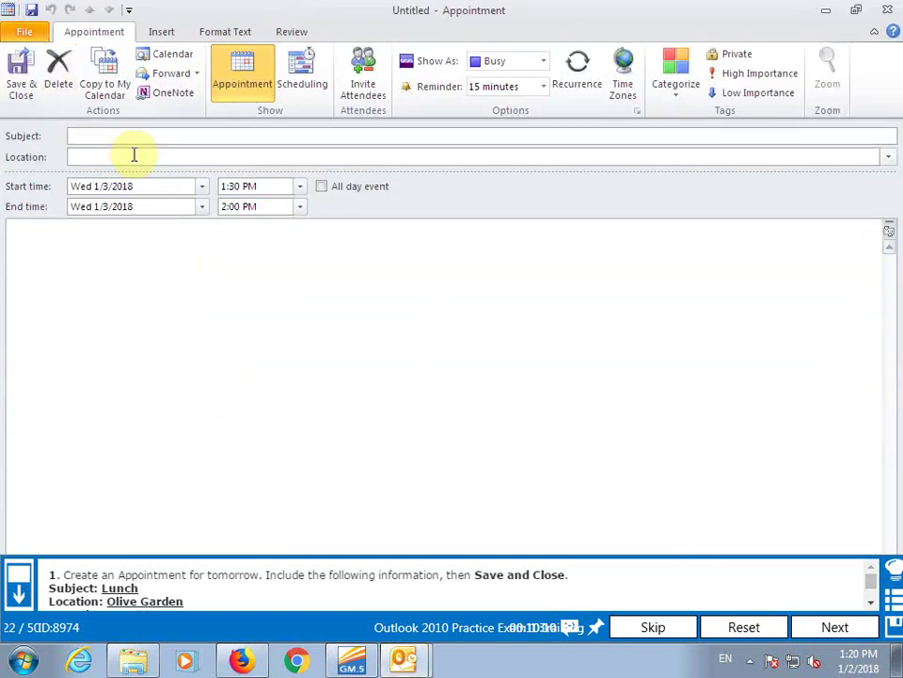
text(Lunch)
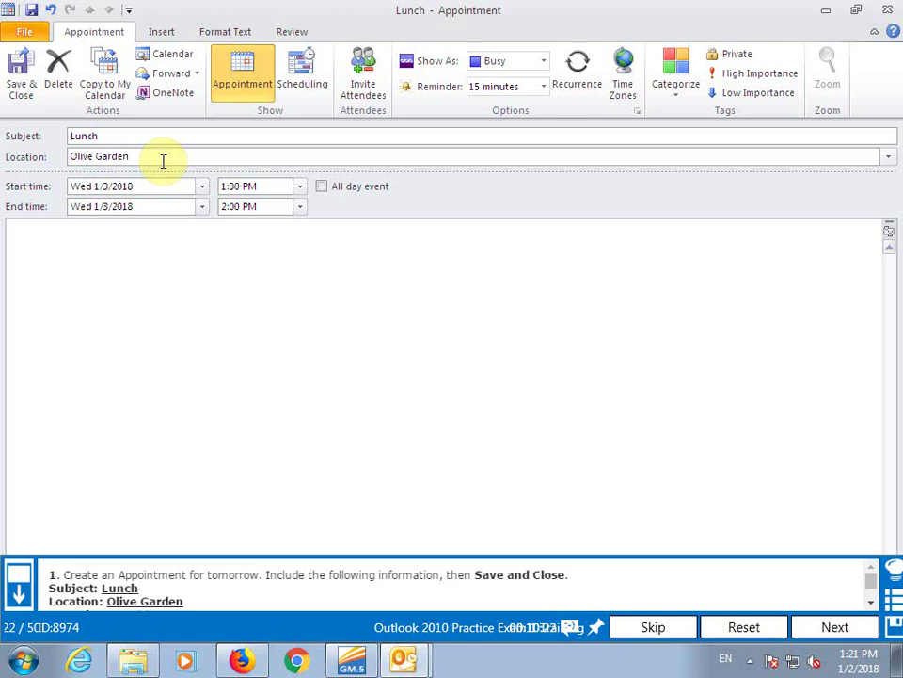
click(870, 602)
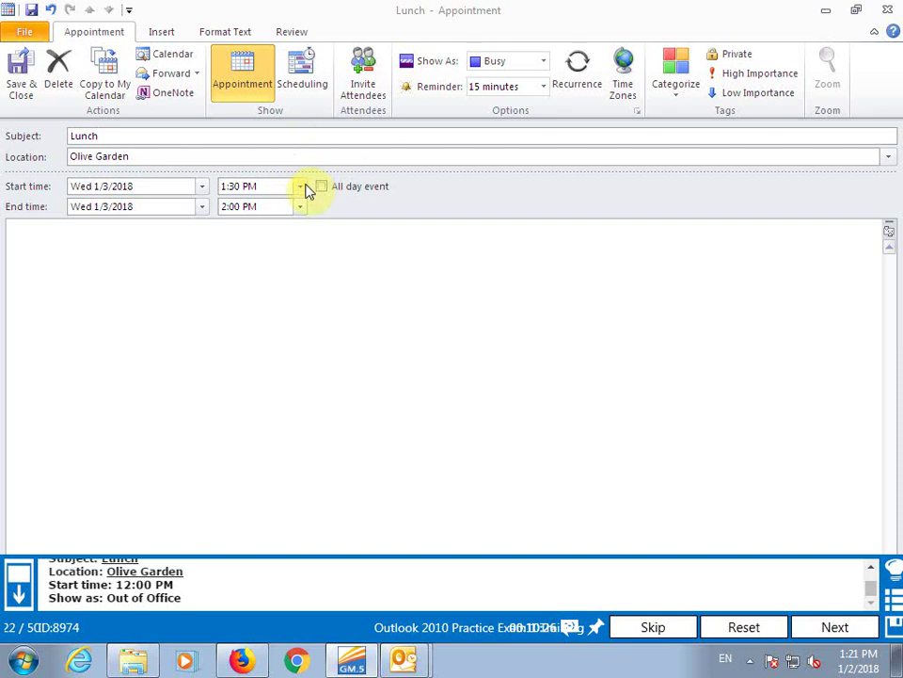
Set the Lunch start to 12:00 PM, show it as Out of Office, and save it
click(301, 188)
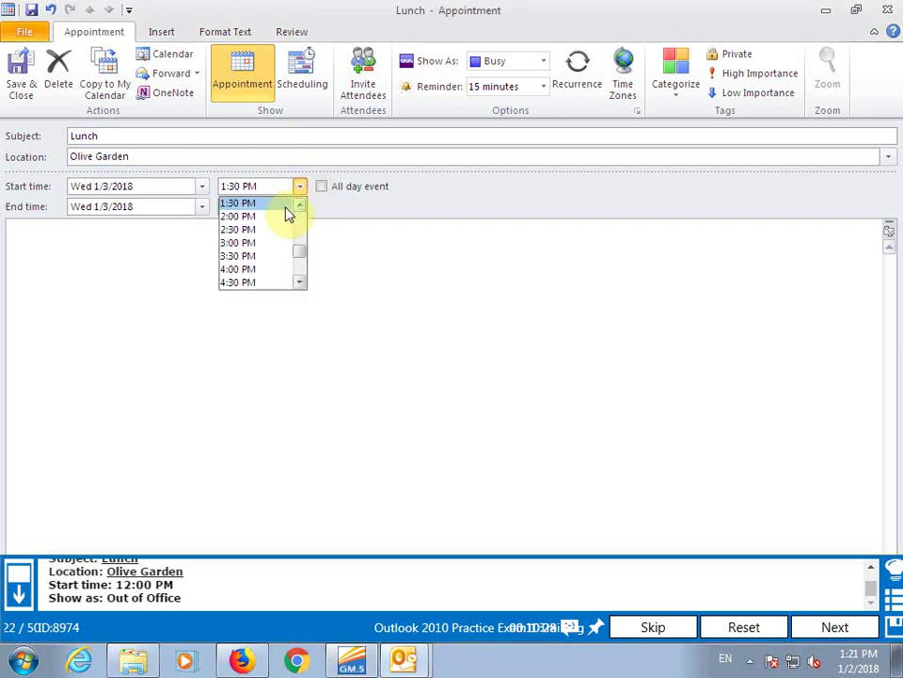
click(299, 206)
click(300, 205)
click(299, 205)
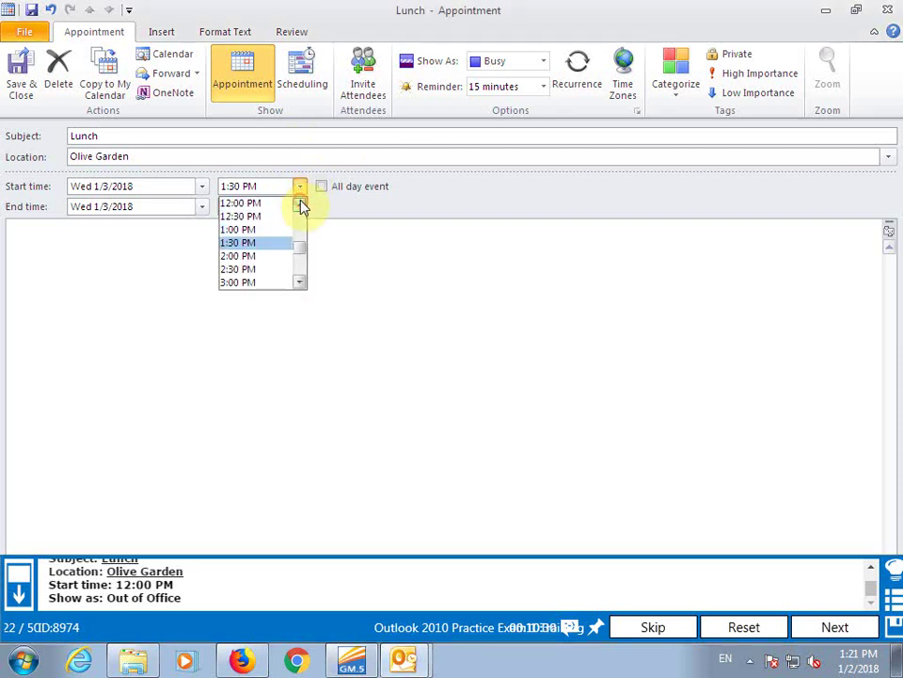
click(280, 203)
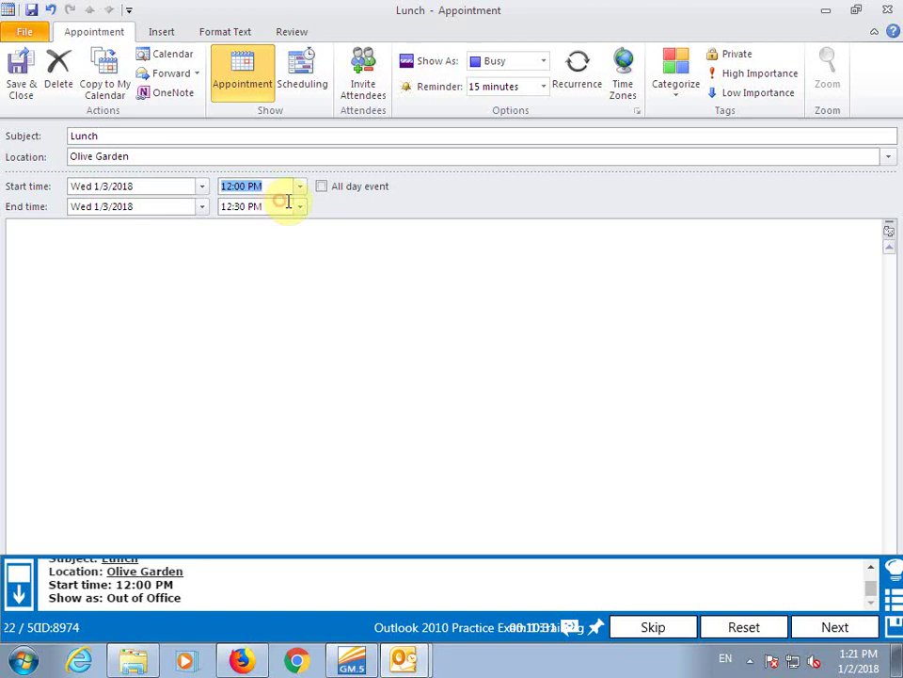
click(542, 62)
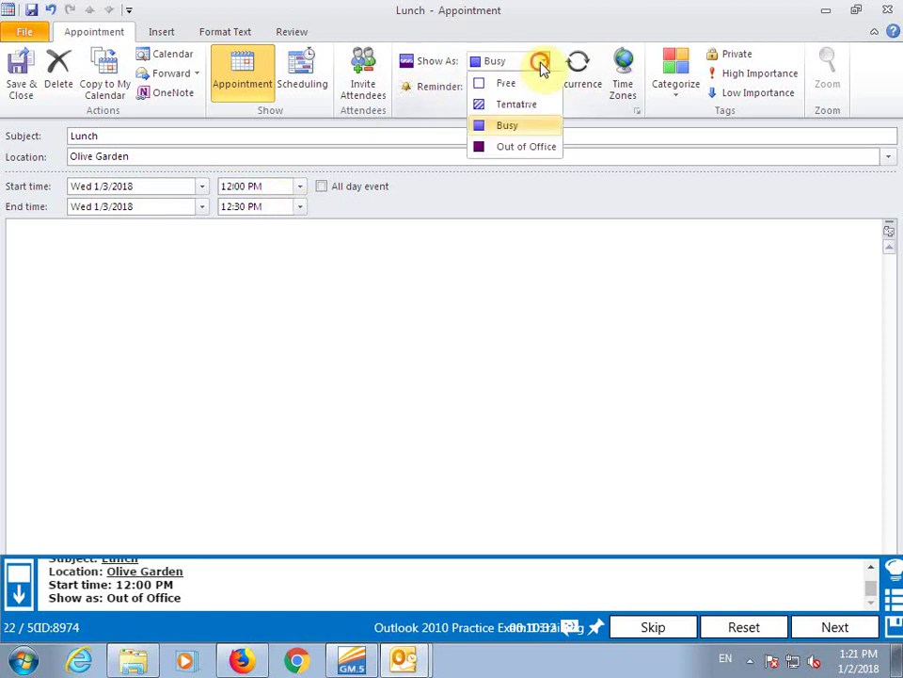
click(532, 146)
click(533, 293)
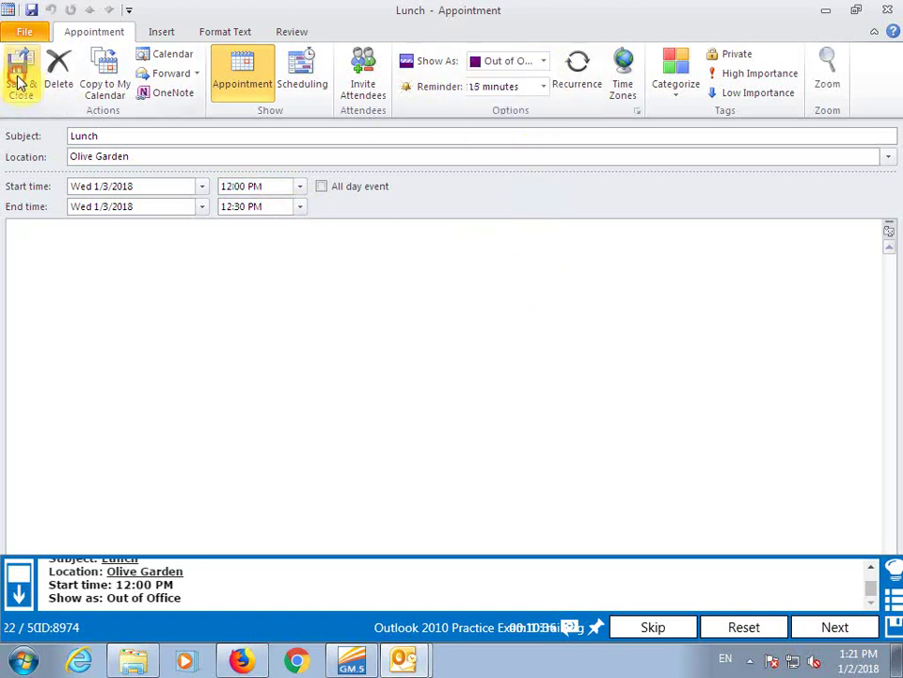
click(19, 83)
click(850, 627)
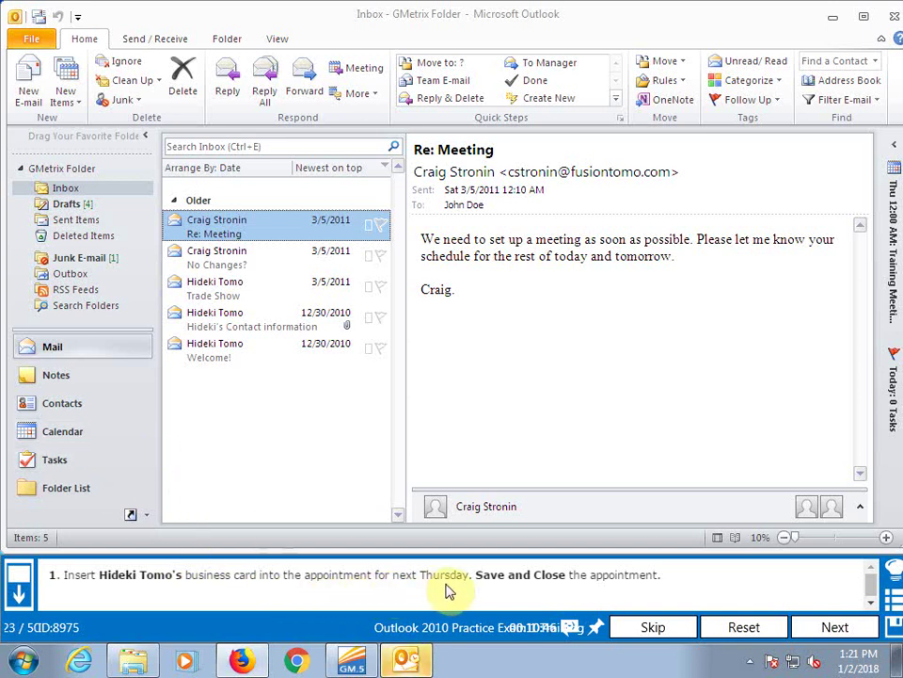
Open Thursday's Training Meeting appointment from the month view of the calendar
click(64, 431)
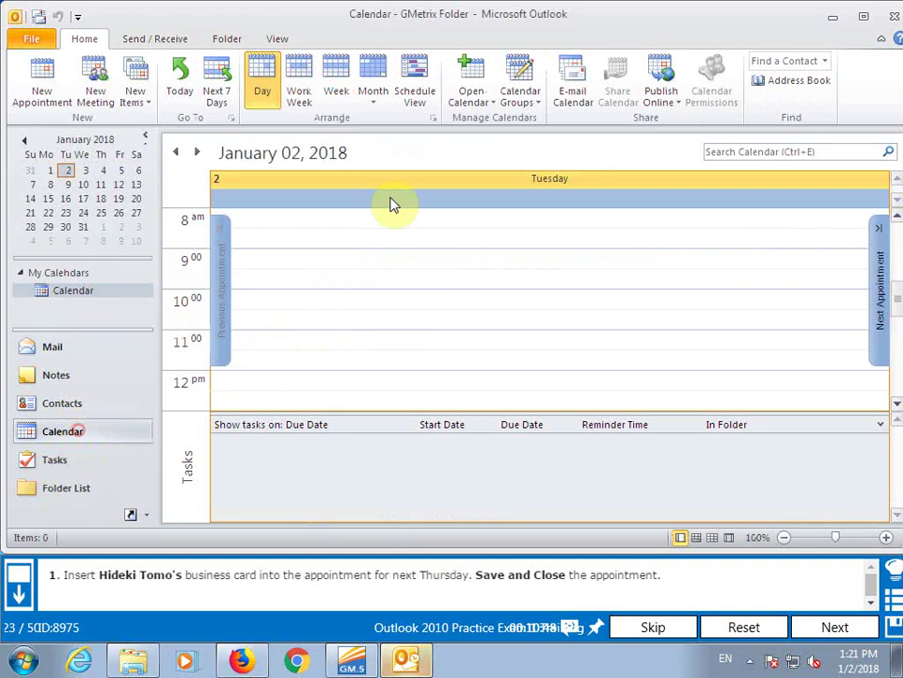
click(373, 81)
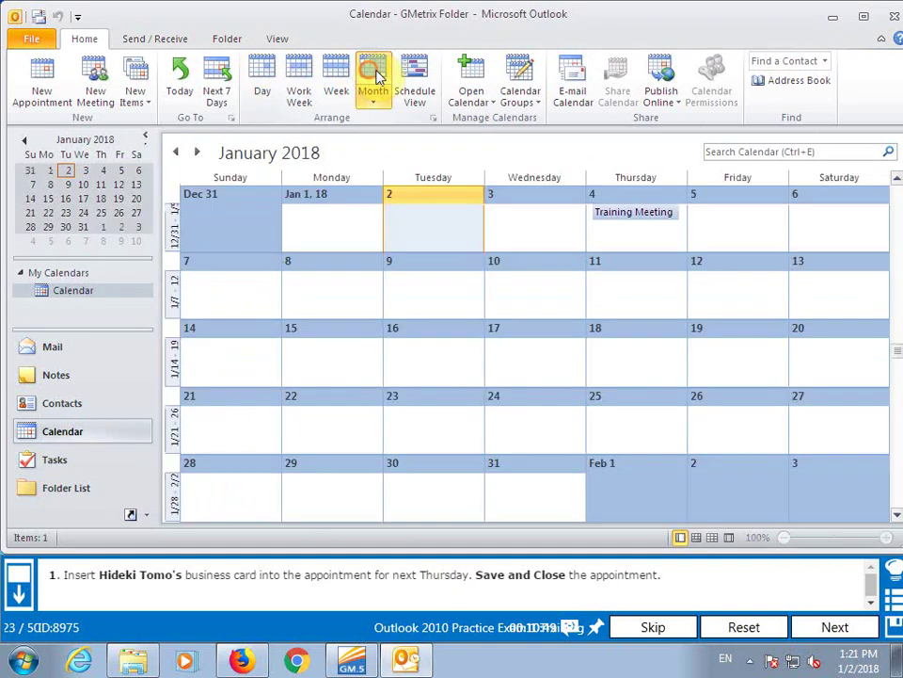
click(645, 217)
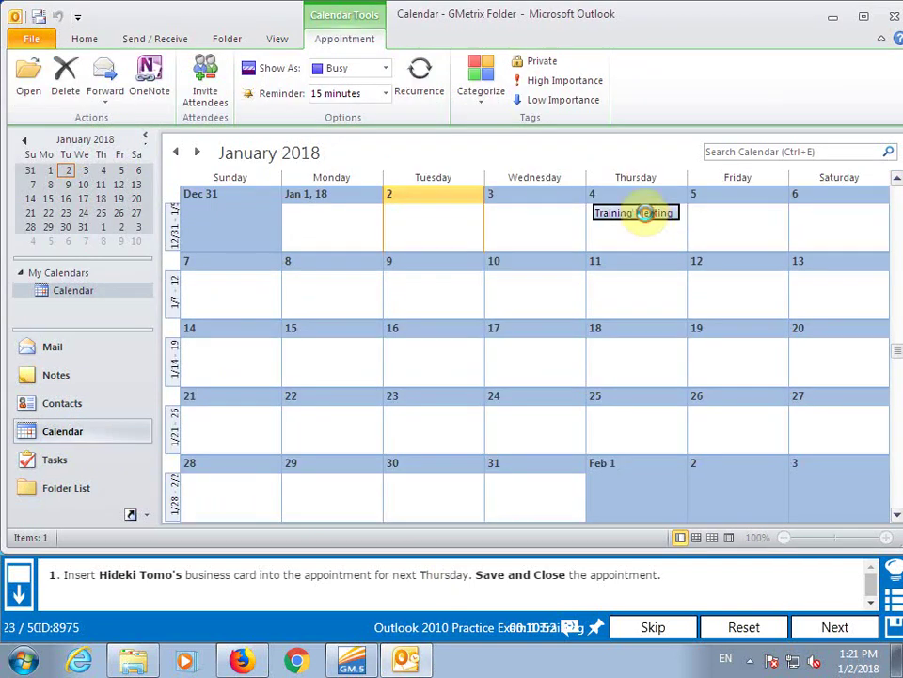
double_click(638, 216)
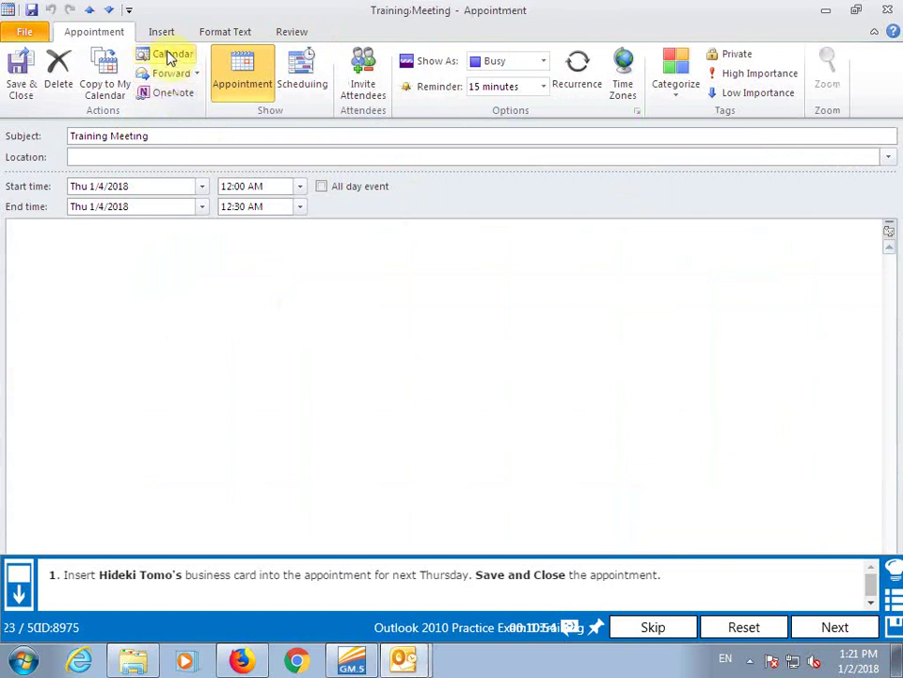
Insert the requested contact's business card into the appointment and save and close it
click(165, 32)
click(111, 94)
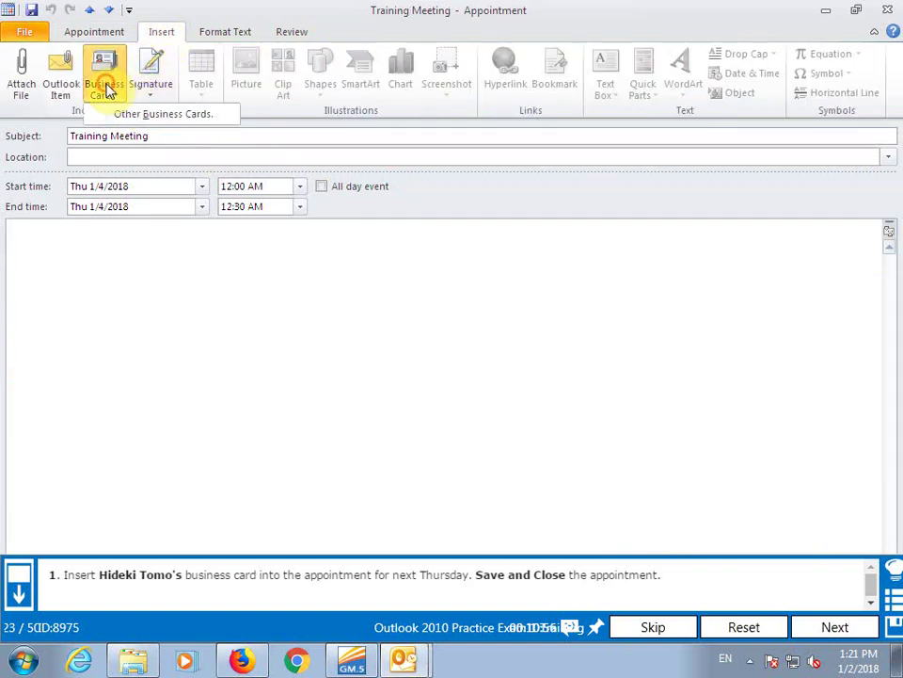
click(133, 114)
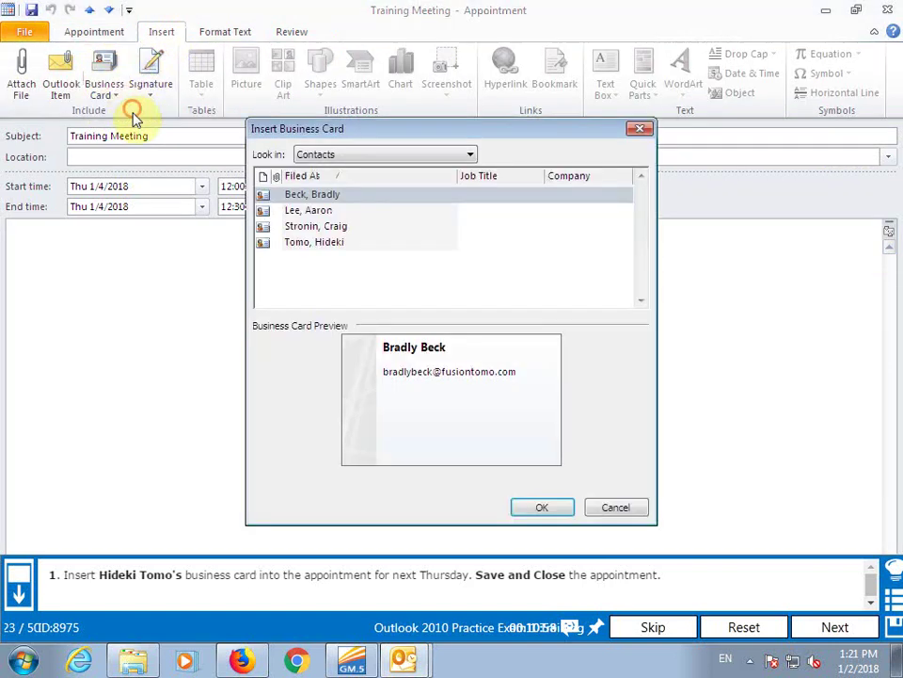
click(328, 241)
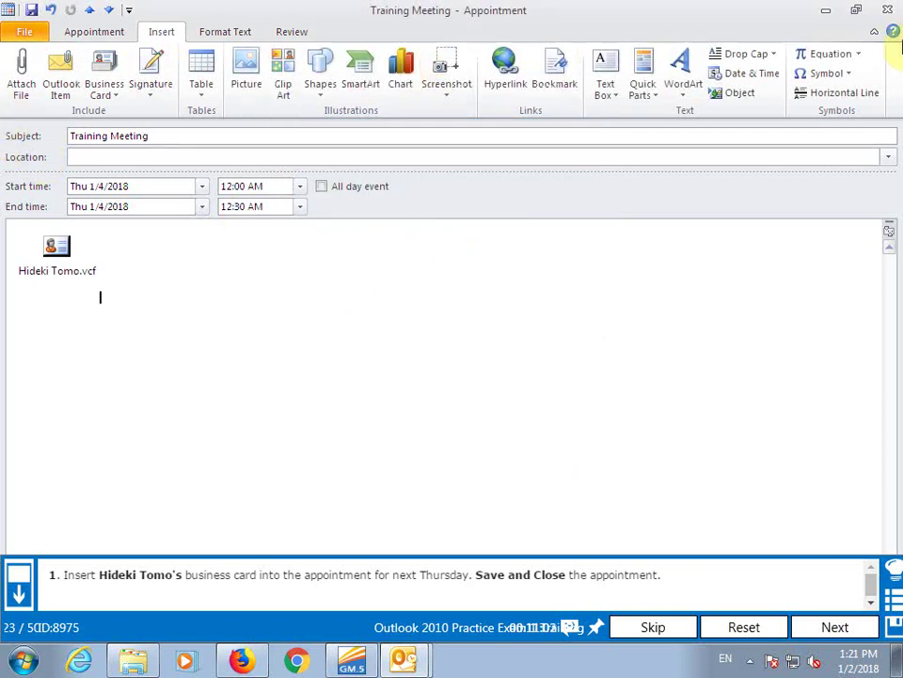
click(29, 10)
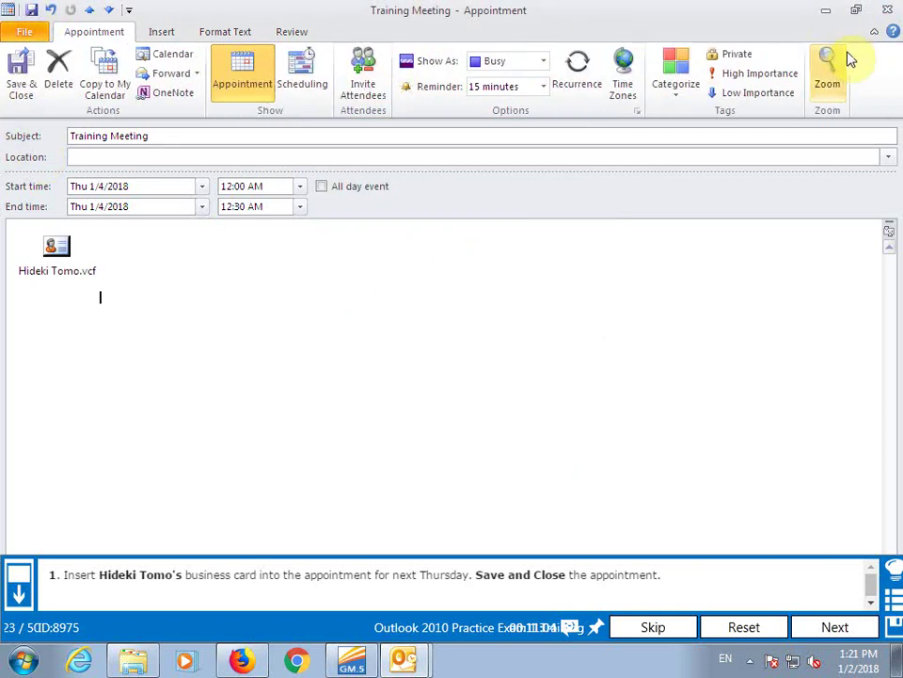
click(19, 75)
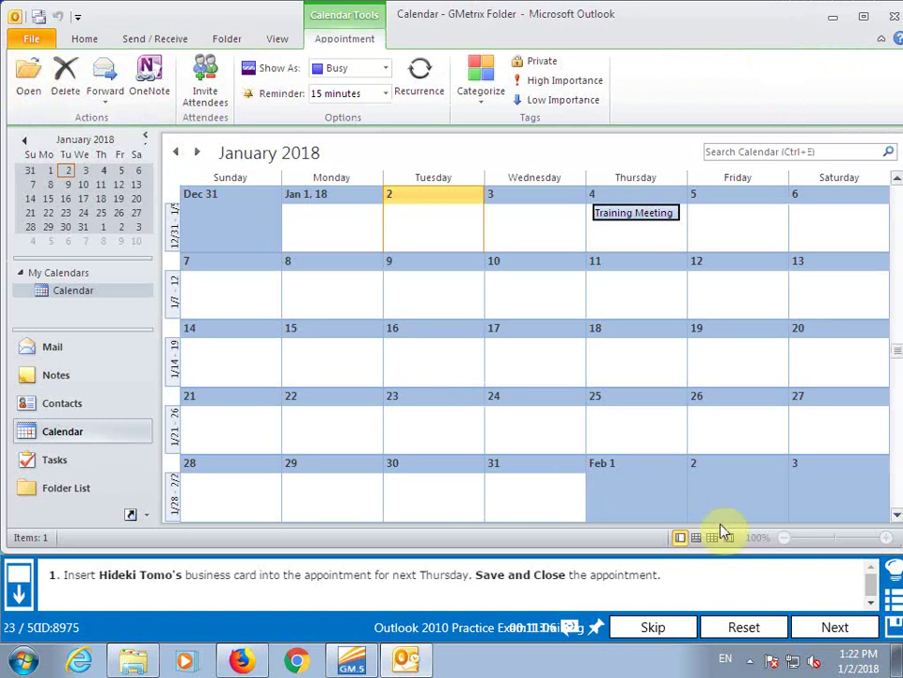
Forward Thursday's Training Meeting to the requested contact and keep the forward as a draft
click(836, 626)
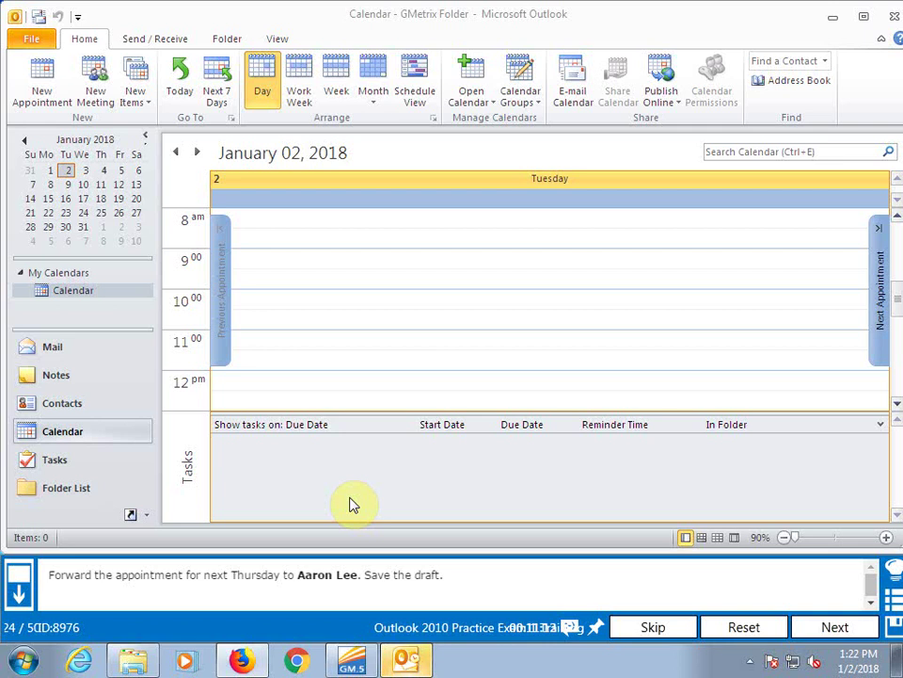
click(371, 80)
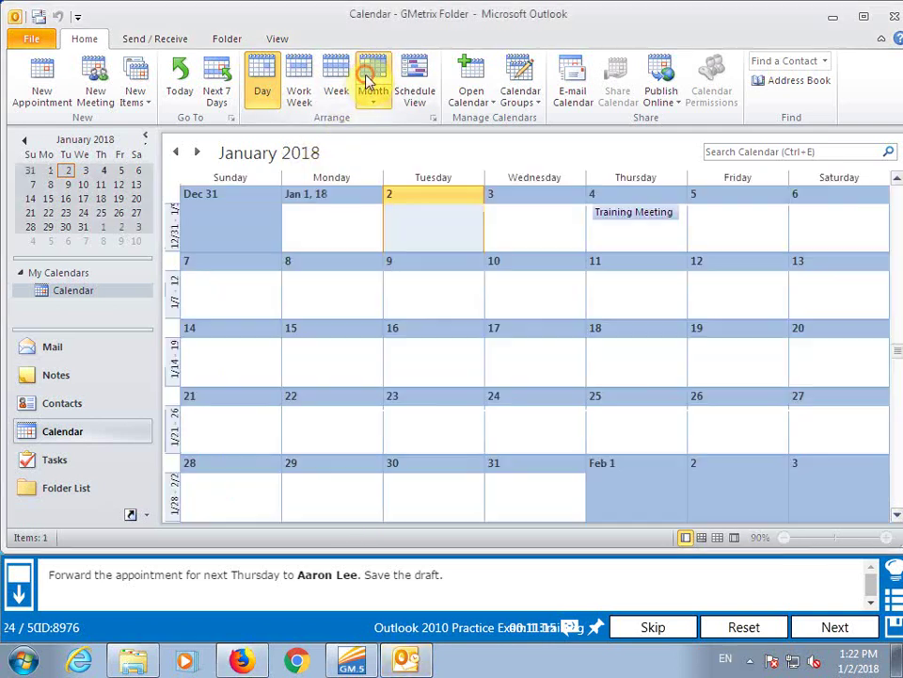
click(613, 214)
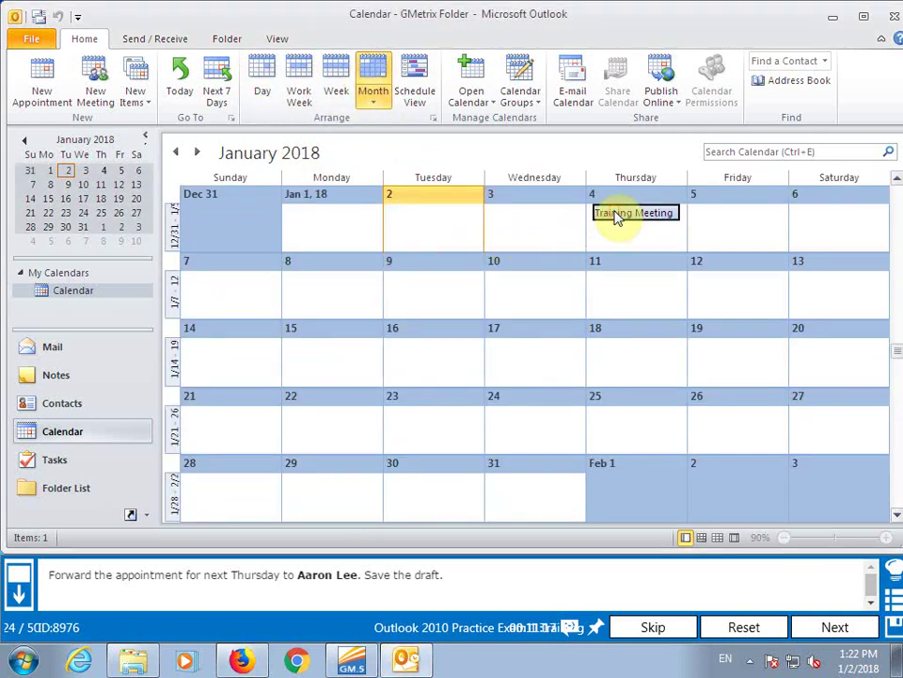
click(104, 80)
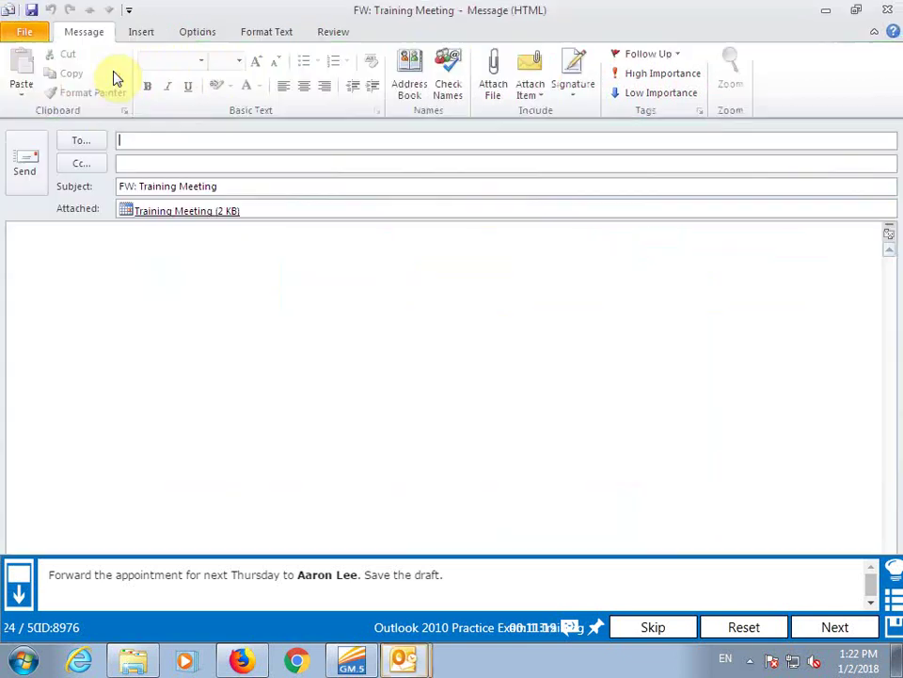
click(99, 142)
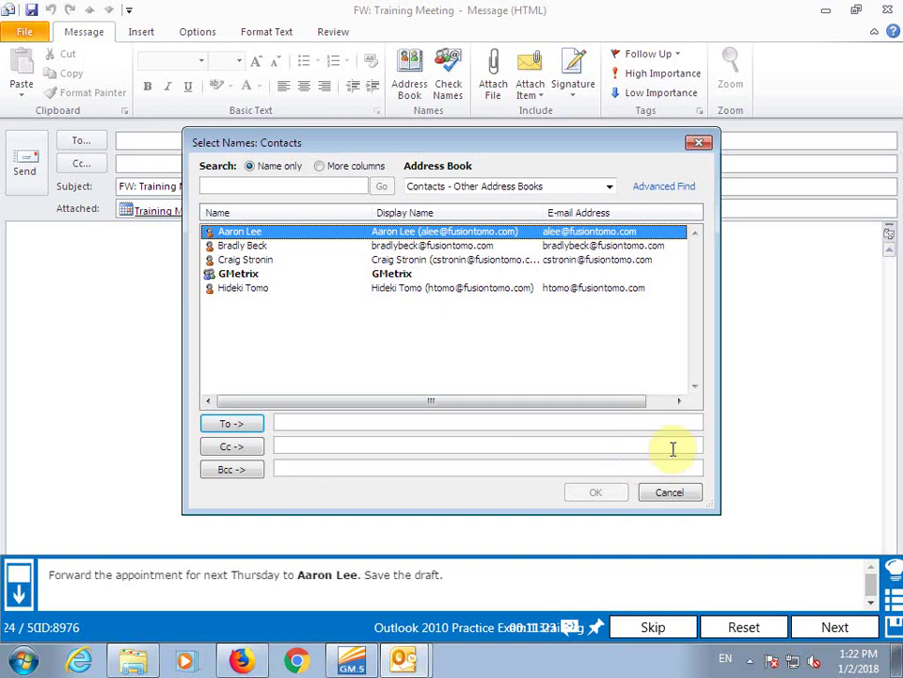
click(243, 424)
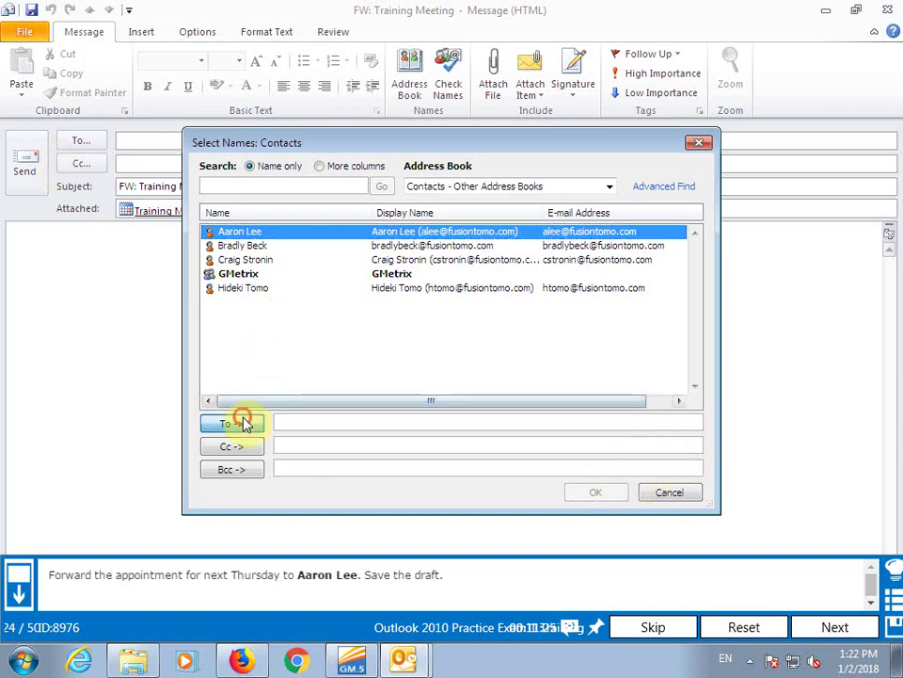
click(591, 490)
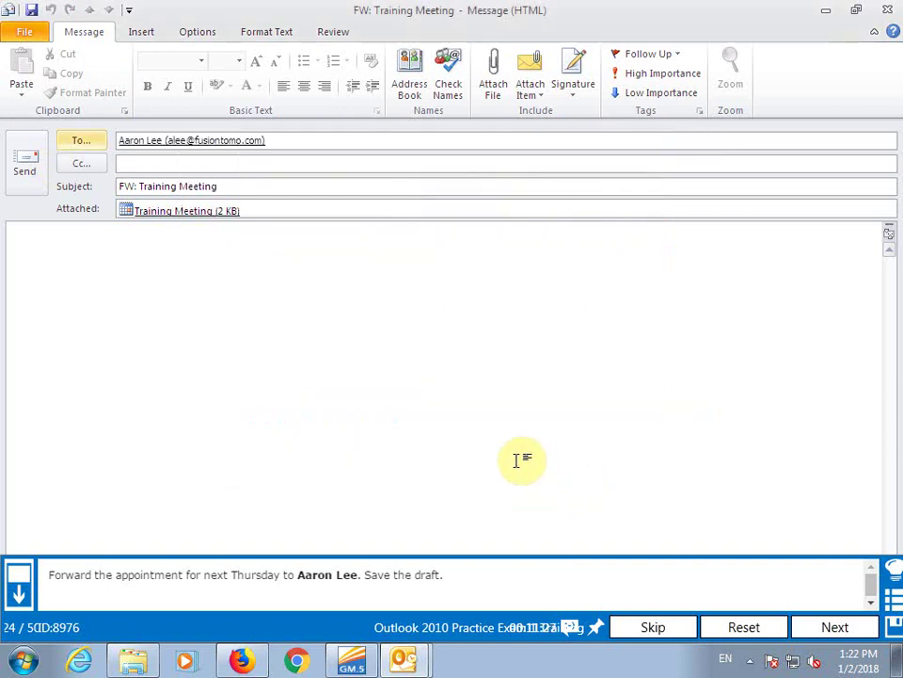
click(31, 9)
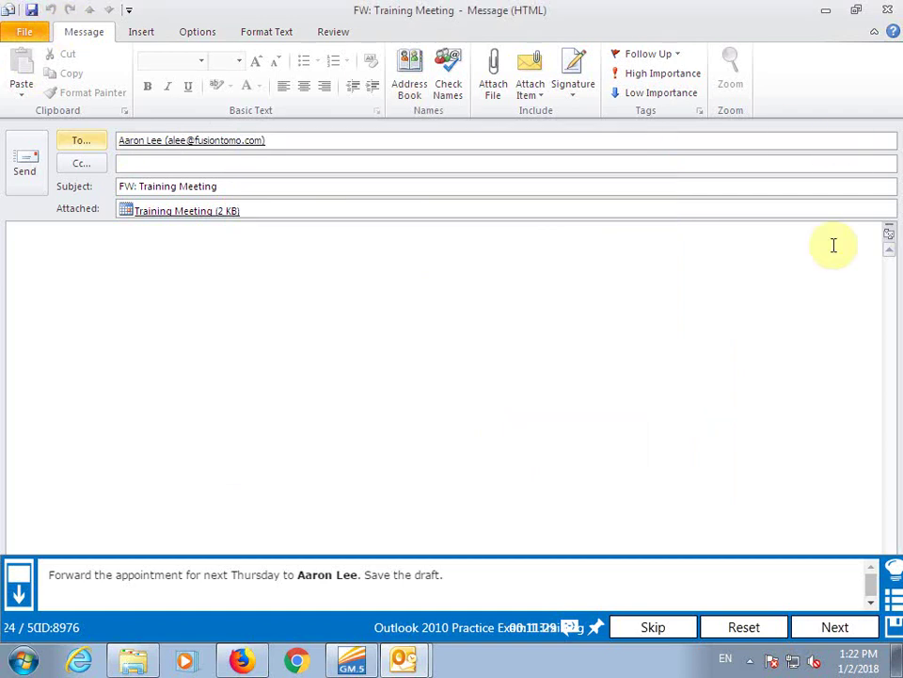
click(832, 627)
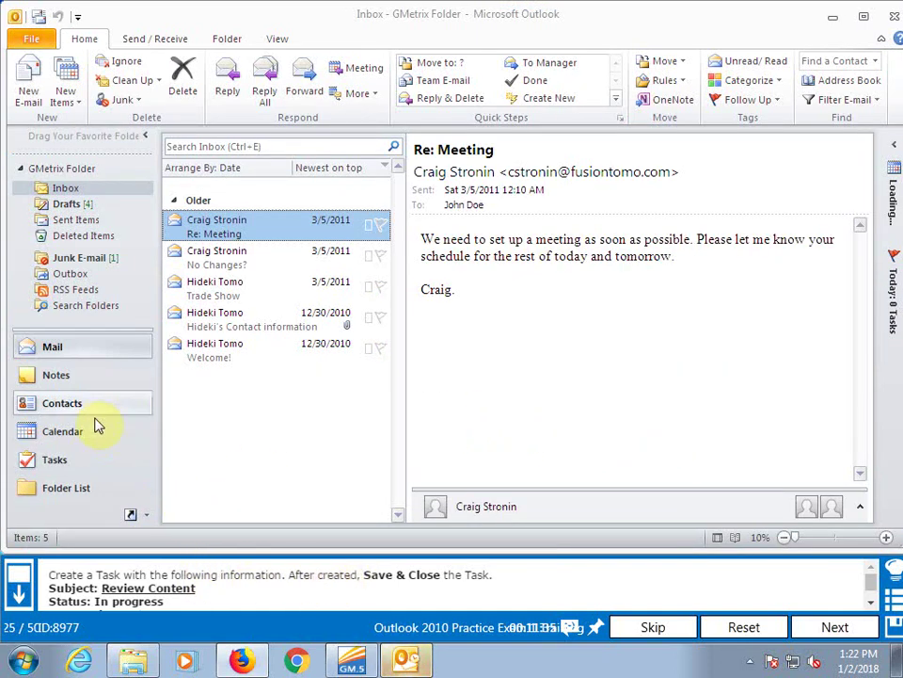
In the task list, create a new task titled Review Content with status In Progress
click(59, 459)
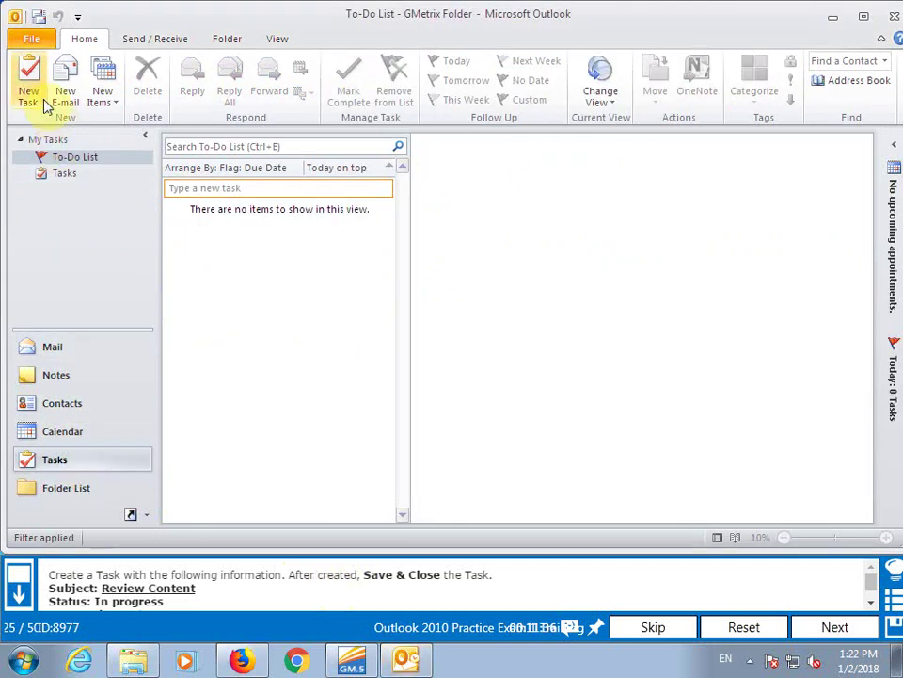
click(28, 90)
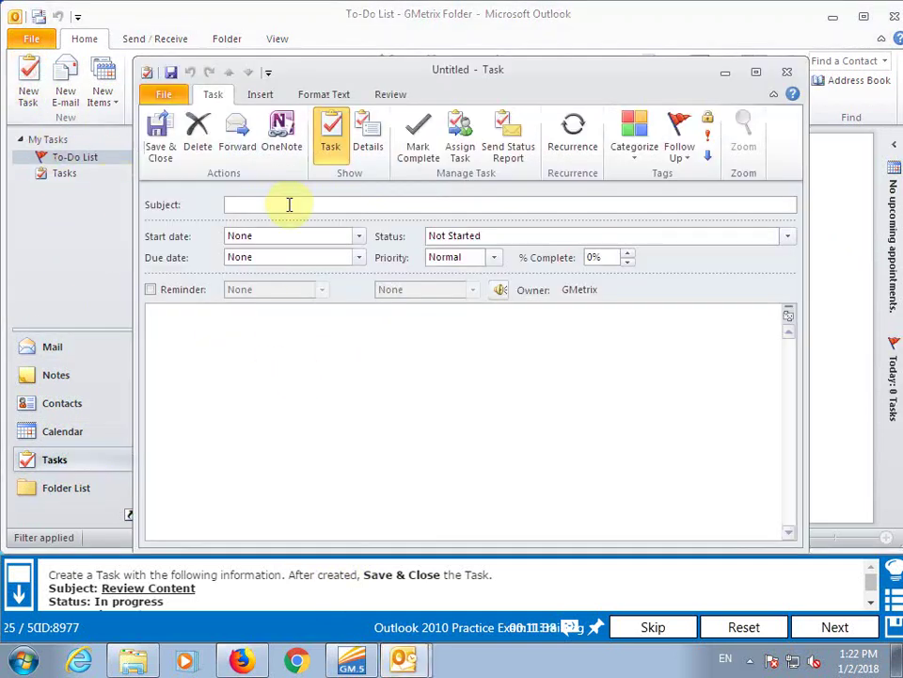
text(Review Content)
click(523, 237)
click(505, 265)
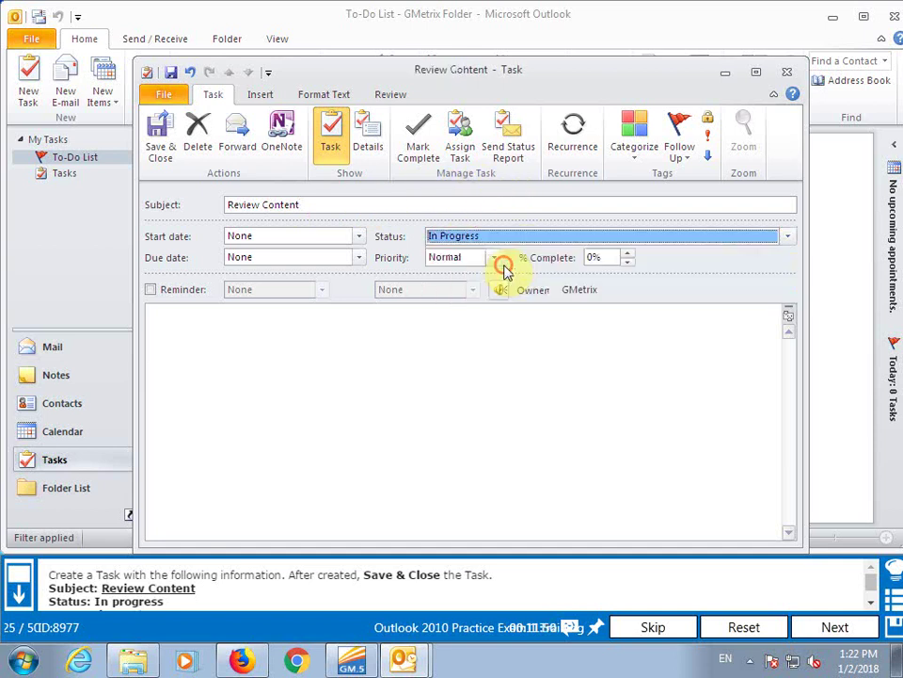
Set the task to 10% complete, save and close it, and advance to the next practice task
click(872, 606)
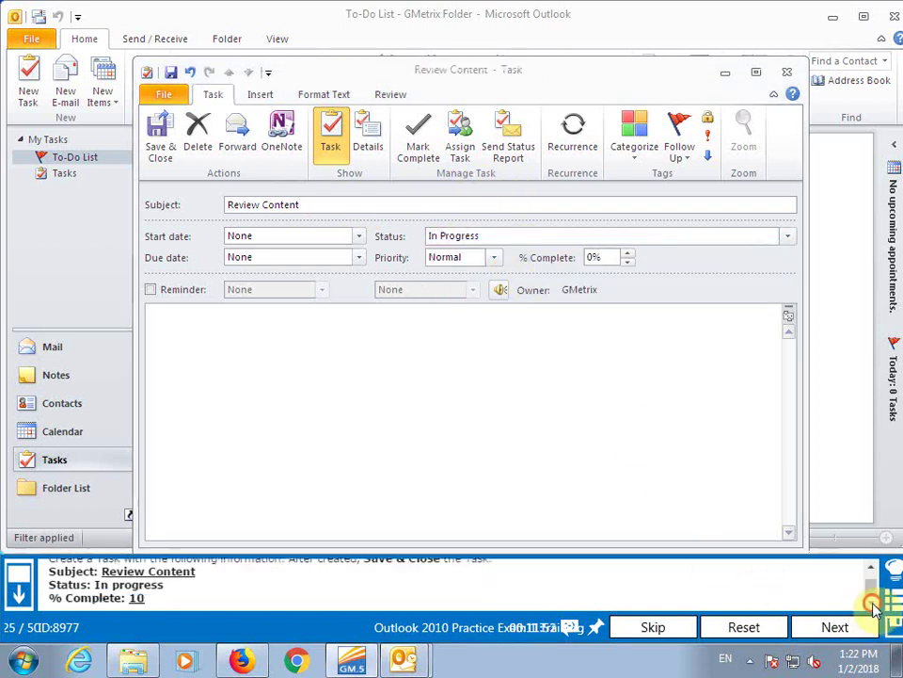
click(605, 257)
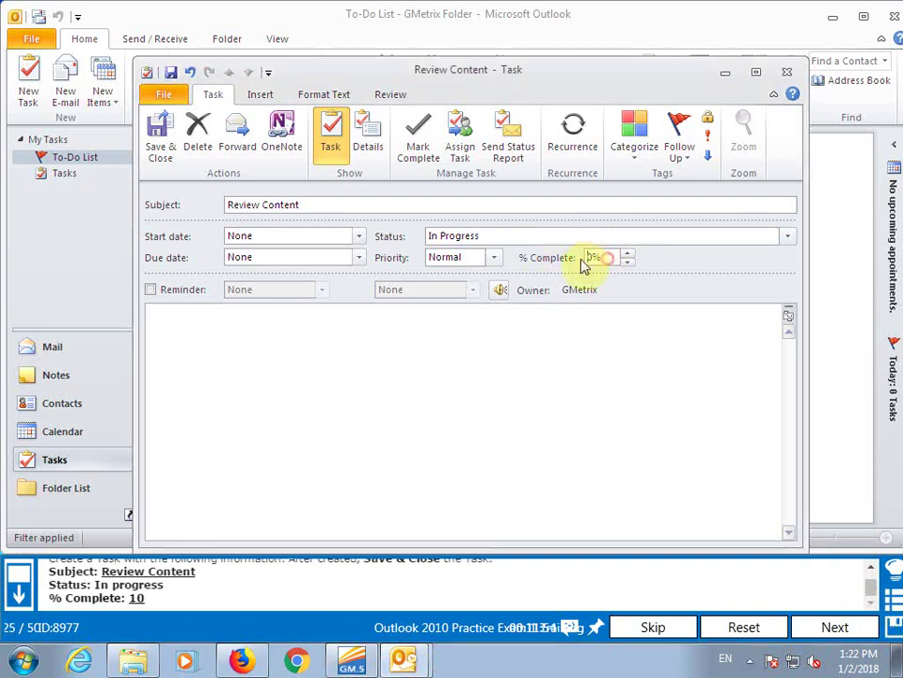
double_click(594, 257)
text(10)
click(517, 387)
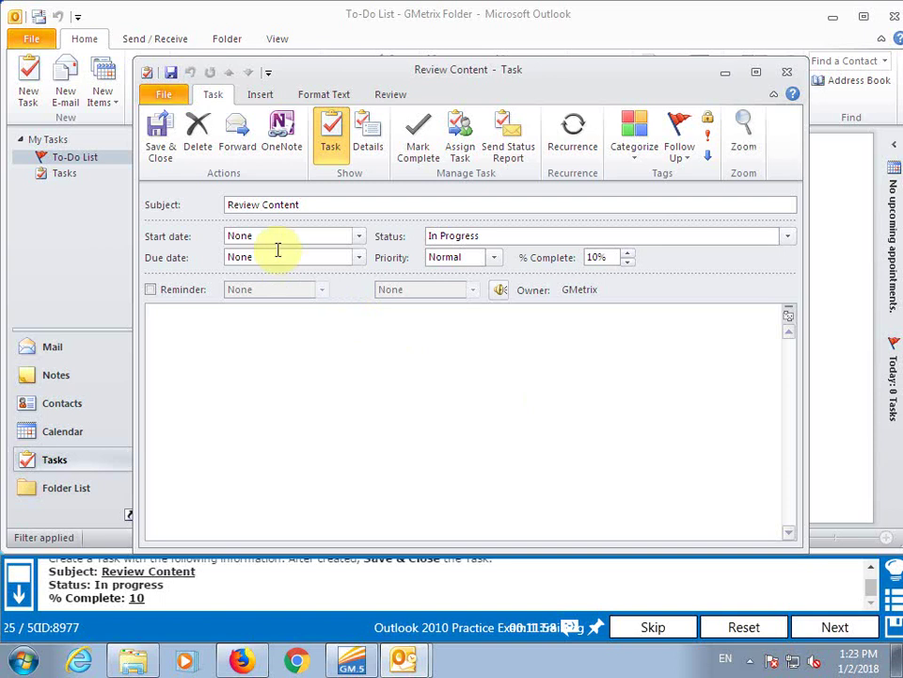
click(158, 132)
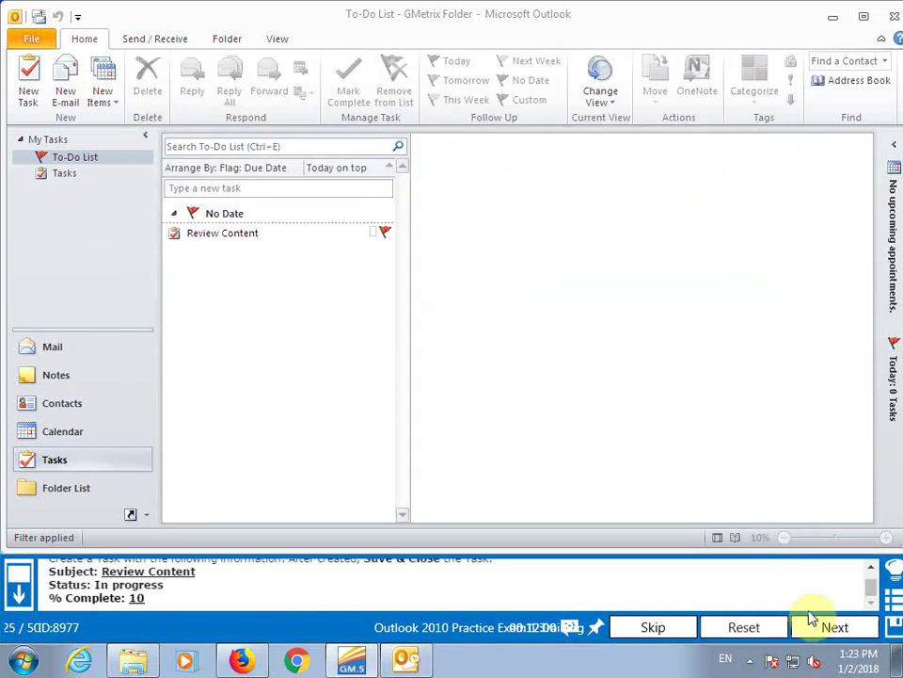
click(812, 616)
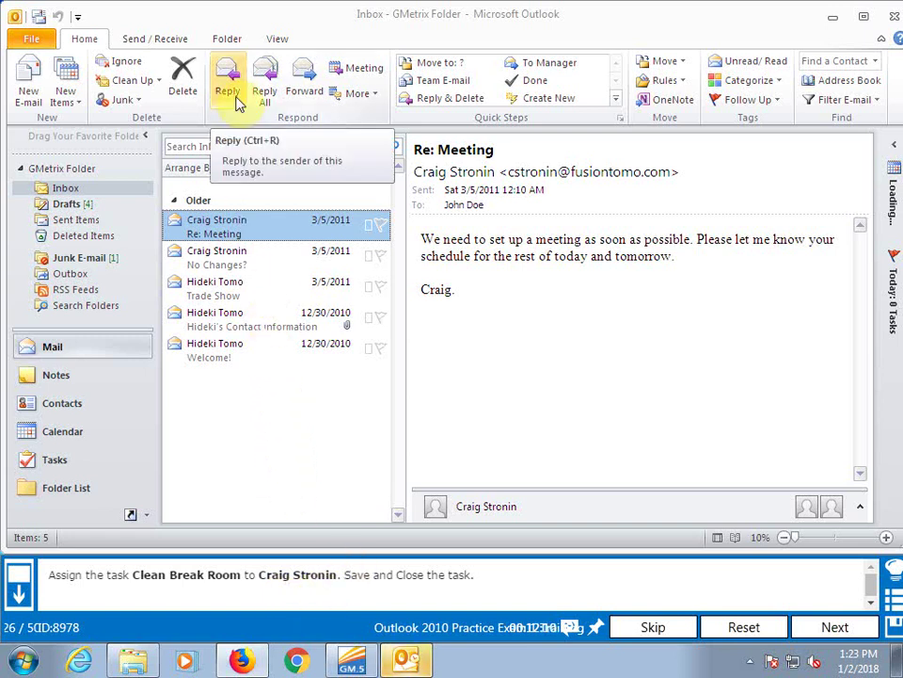
In the To-Do list, turn the Clean Break Room task into an assignment
click(75, 102)
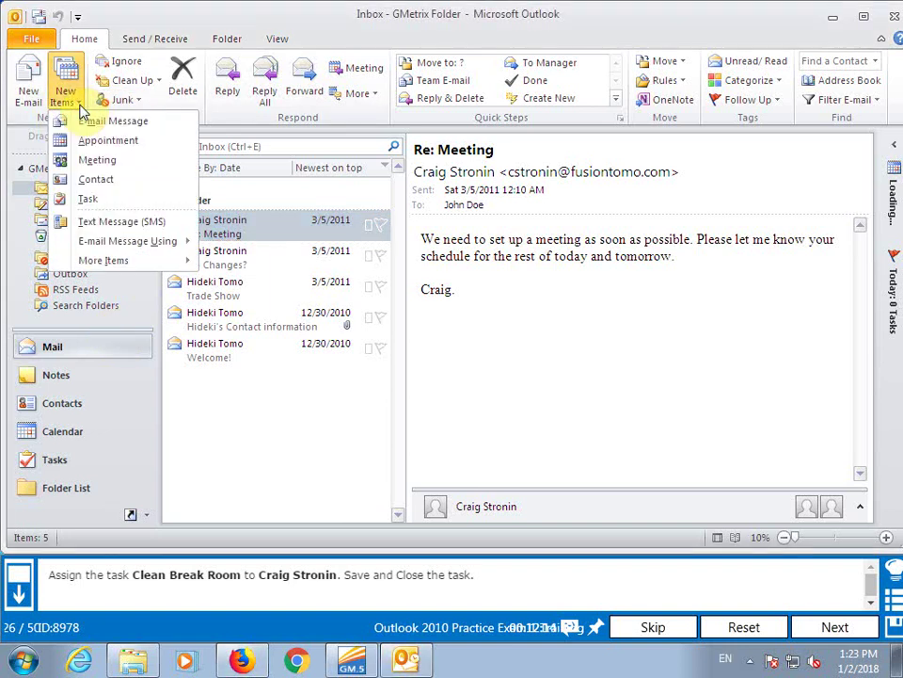
mouse_move(104, 261)
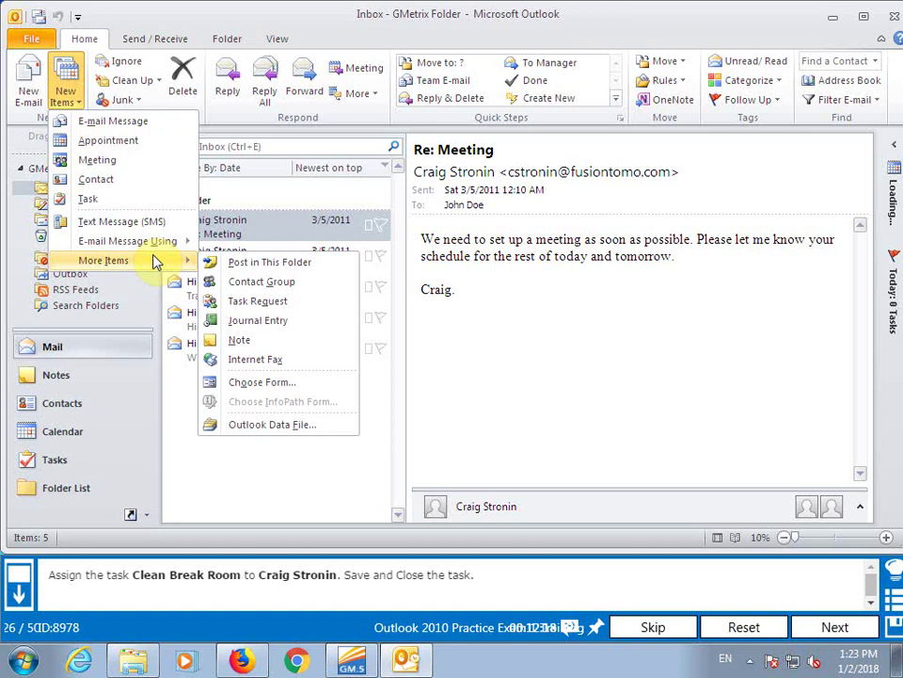
click(651, 452)
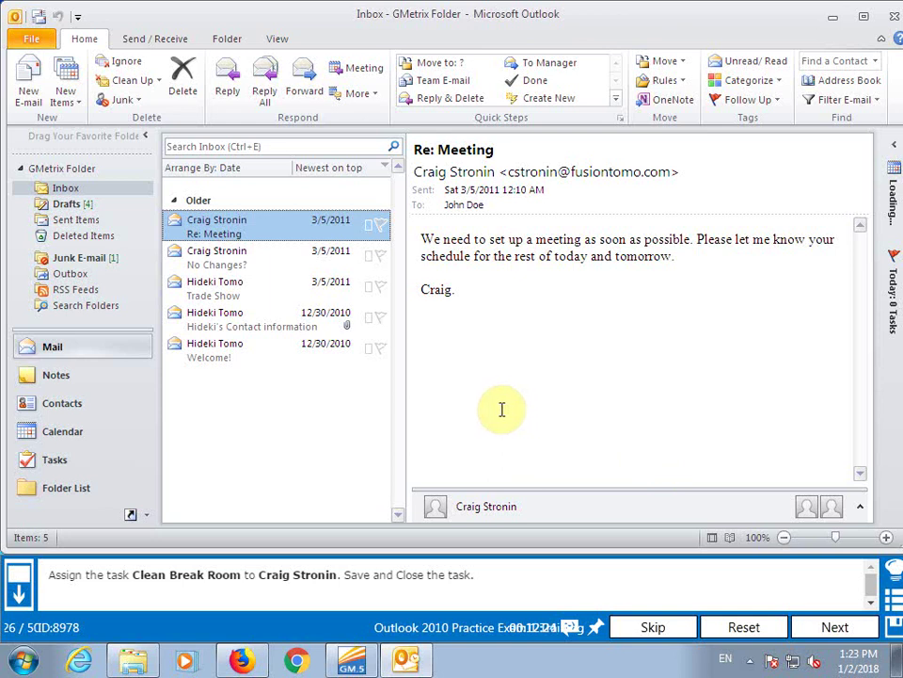
click(75, 459)
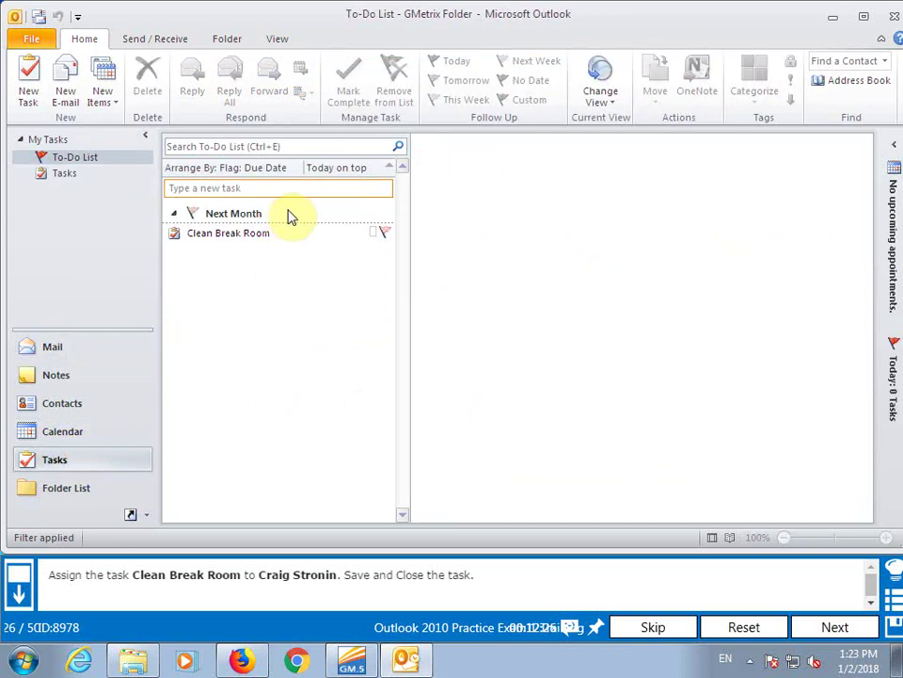
click(265, 239)
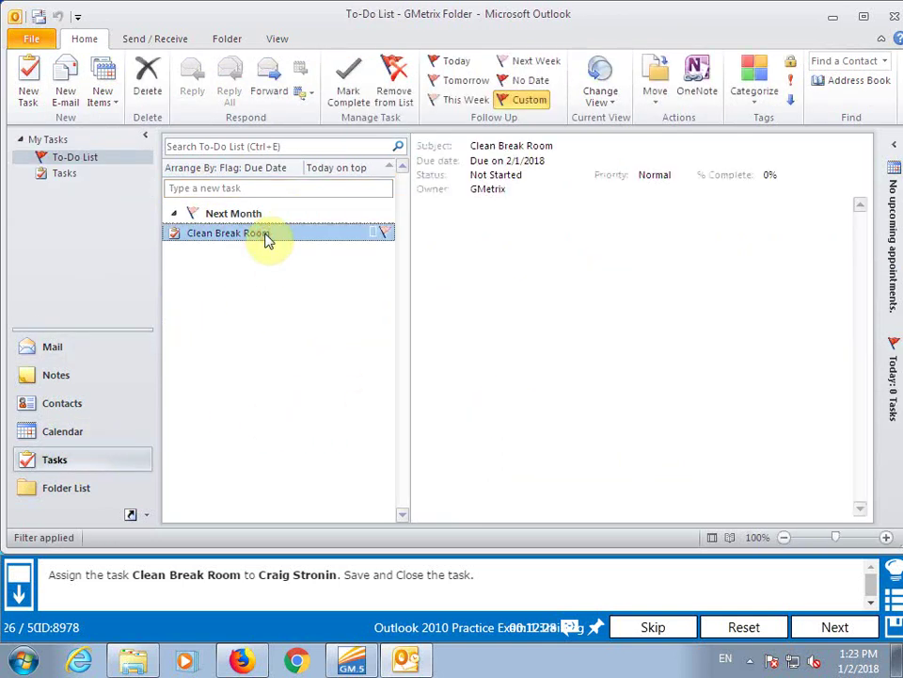
right_click(265, 239)
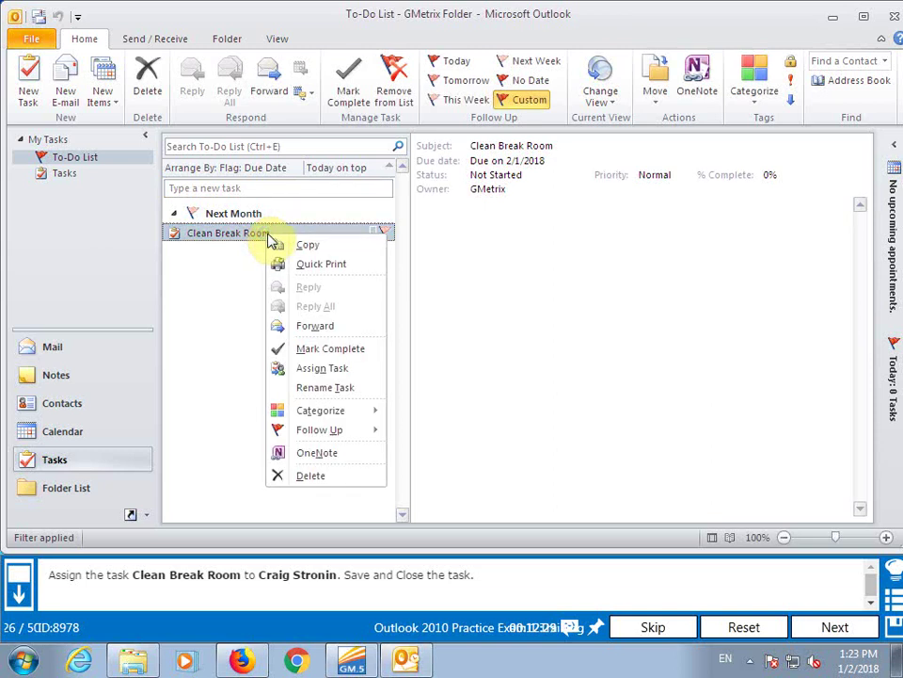
click(355, 375)
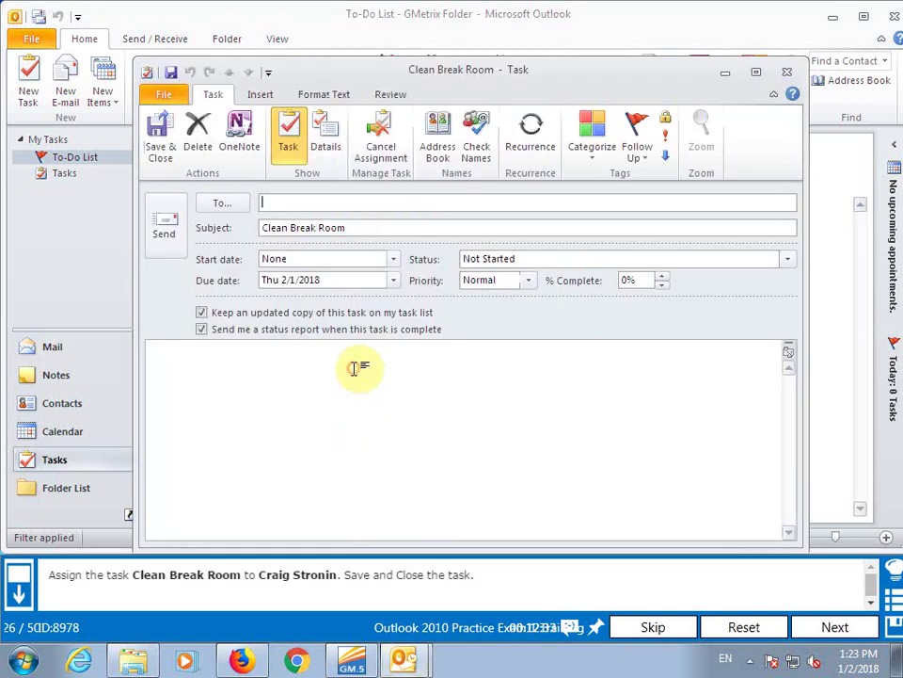
Pick the requested contact as recipient, save the assigned task, and go to the next practice task
click(223, 201)
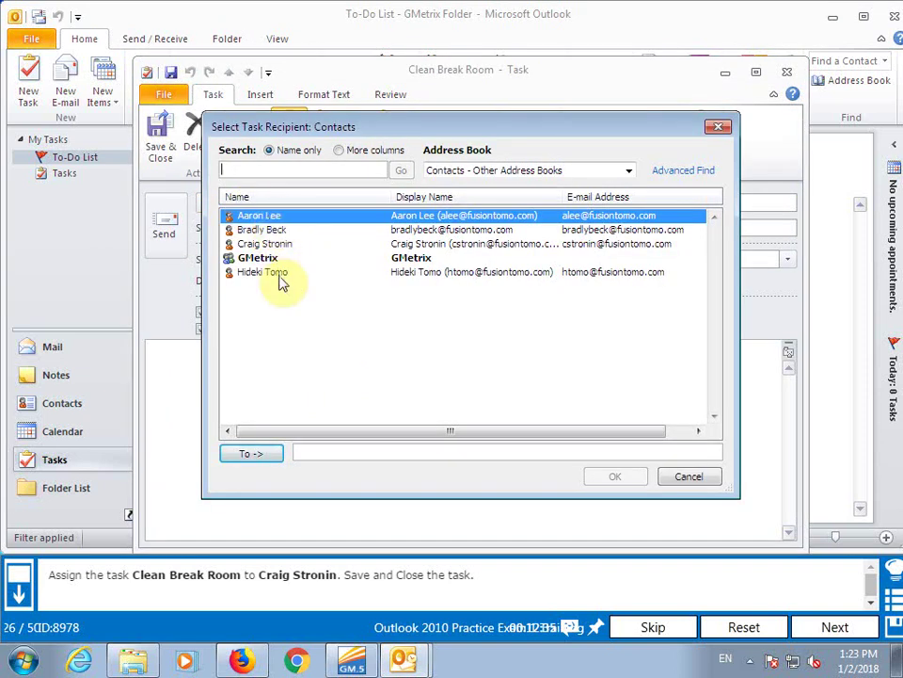
click(271, 244)
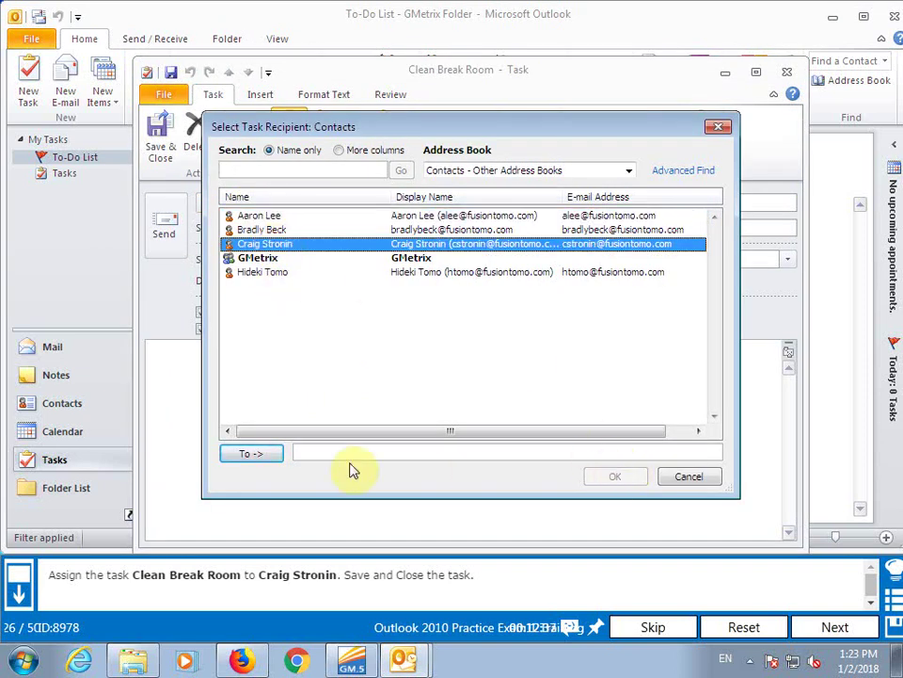
click(264, 453)
click(618, 477)
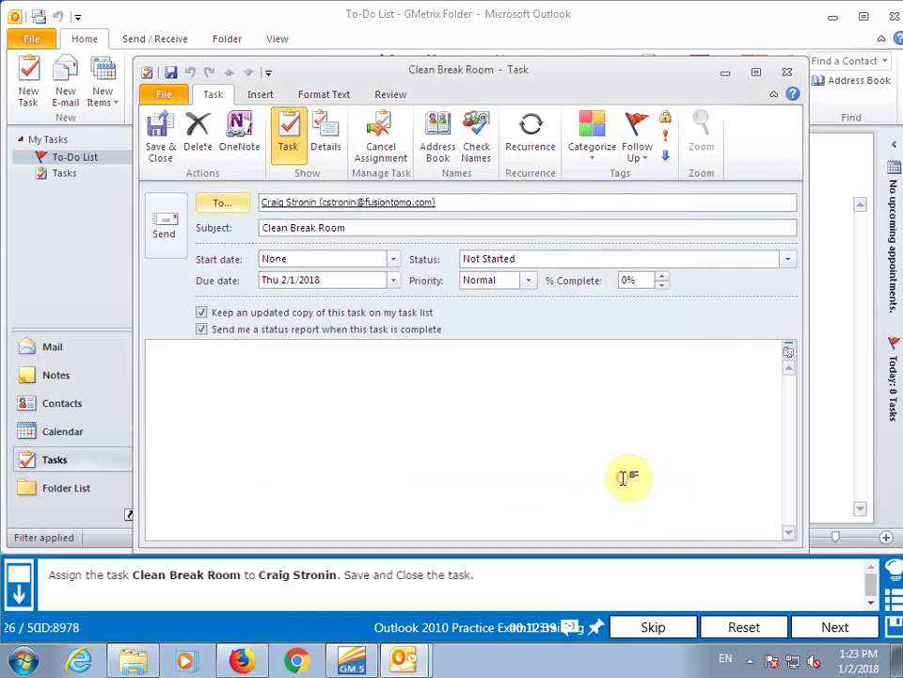
click(160, 151)
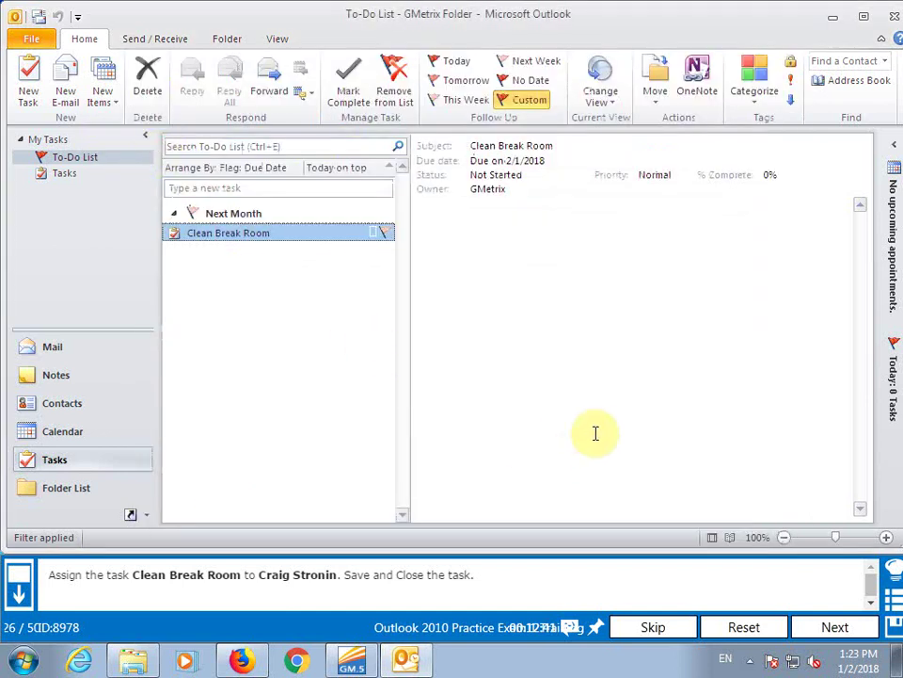
click(862, 627)
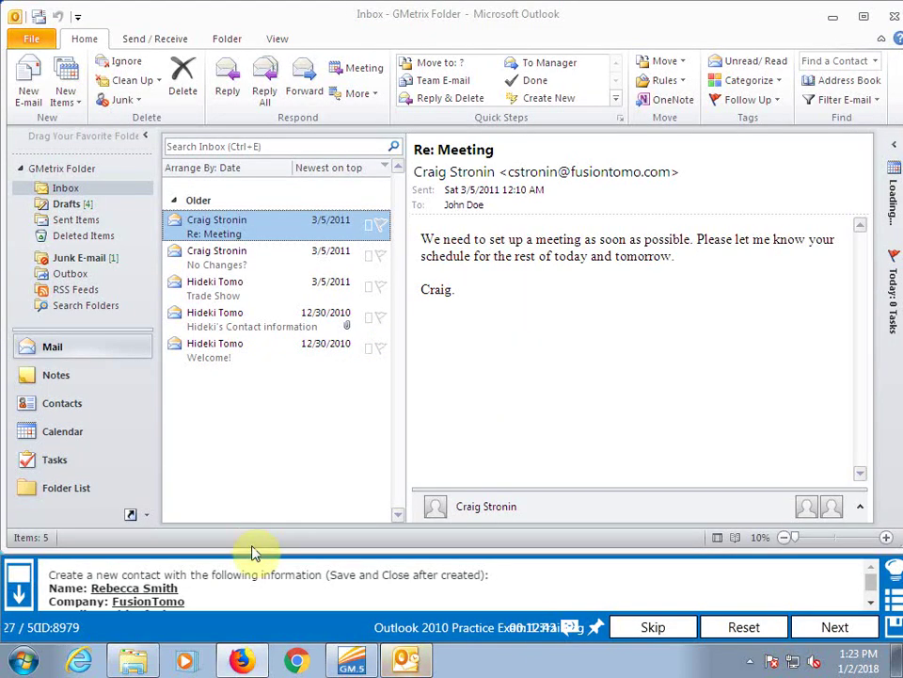
In Contacts, start a new contact with the given full name and company FusionTomo
click(62, 403)
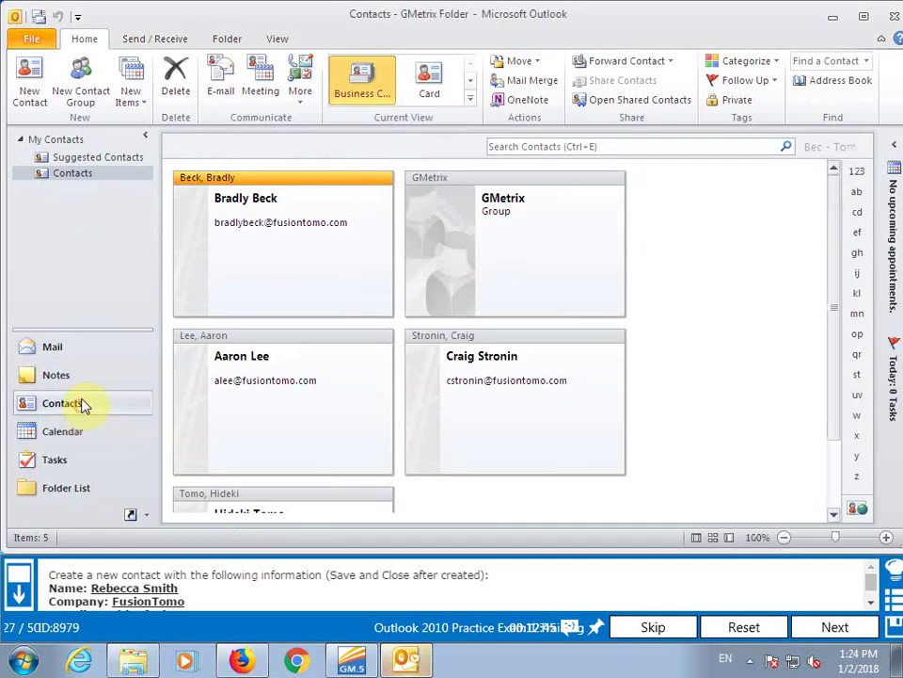
click(37, 88)
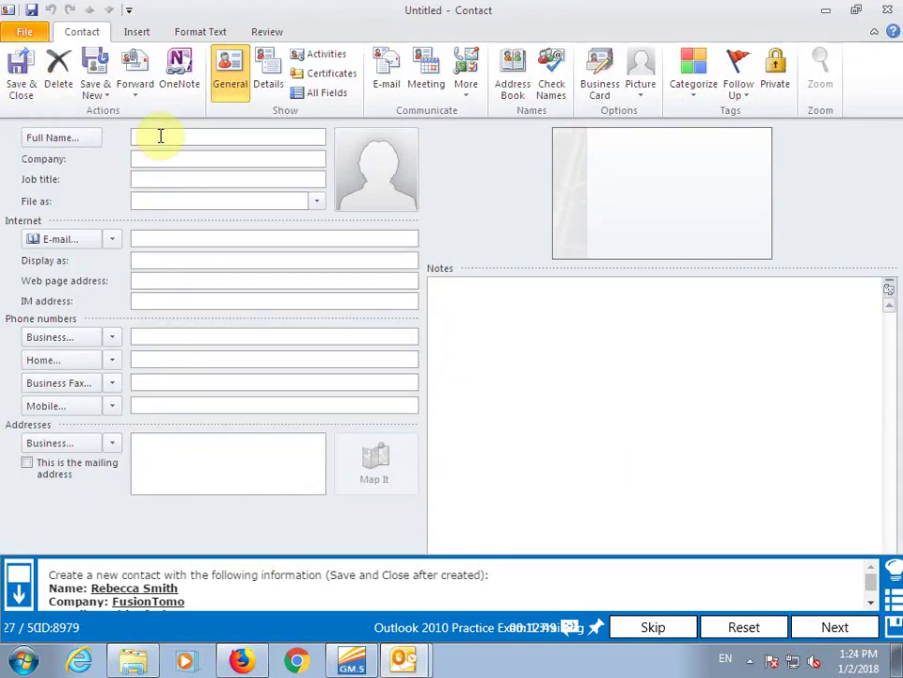
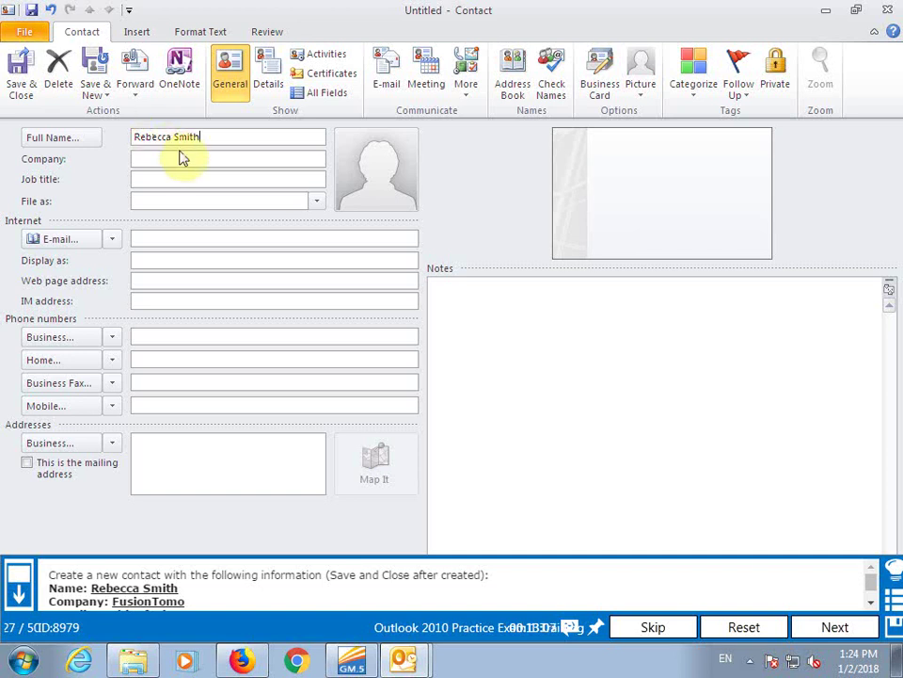
click(184, 155)
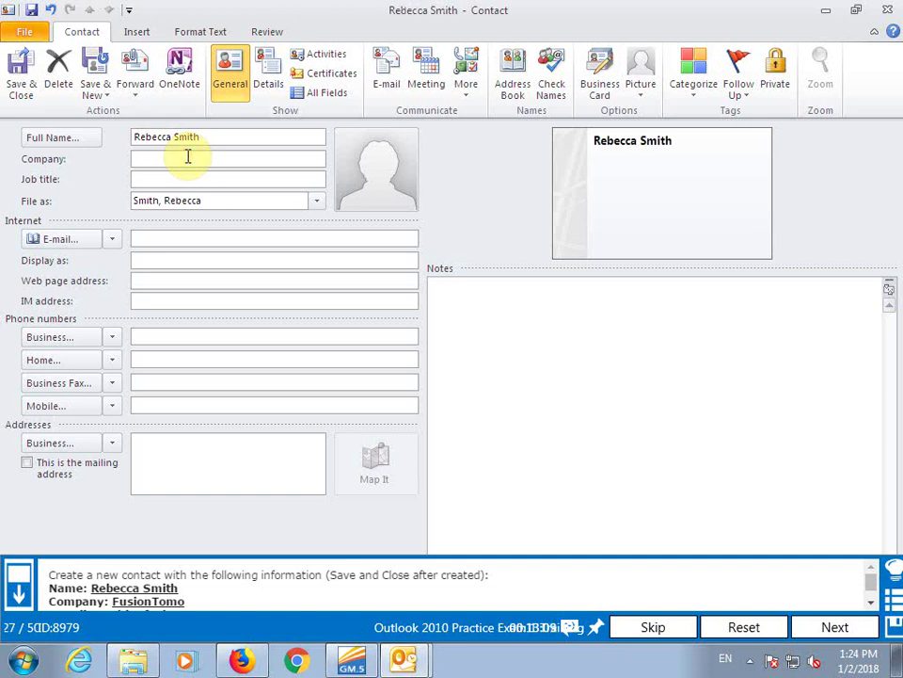
text(FusionTomo)
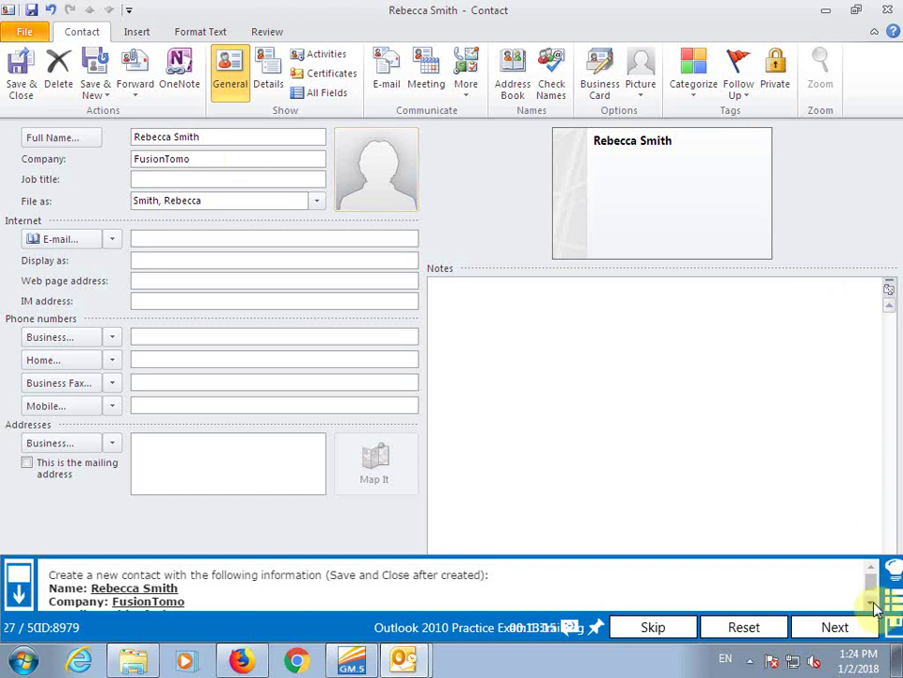
click(872, 602)
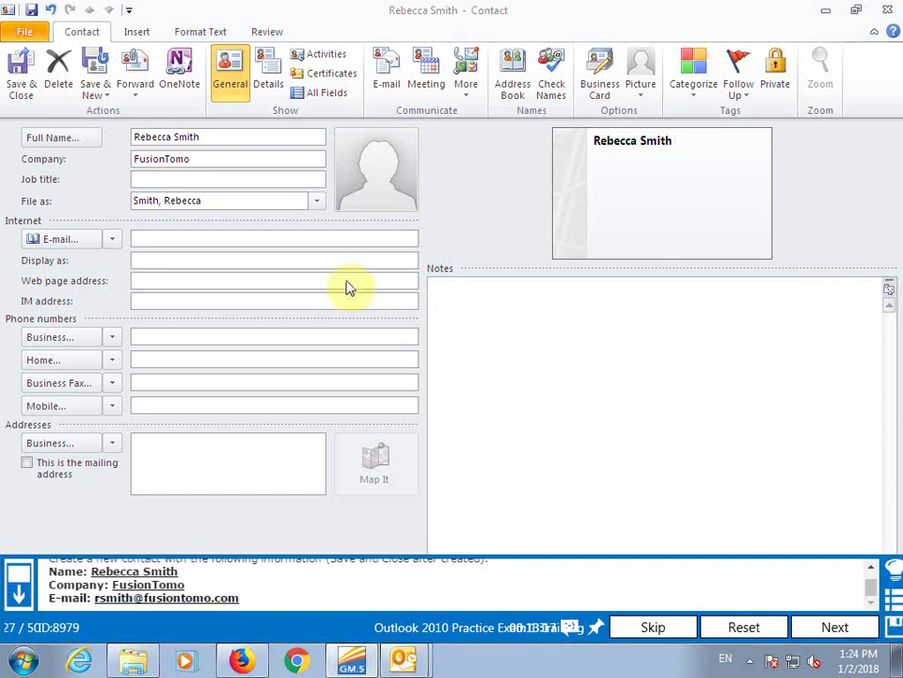
Enter the contact's e-mail address, save the contact, and advance to the next task
click(163, 241)
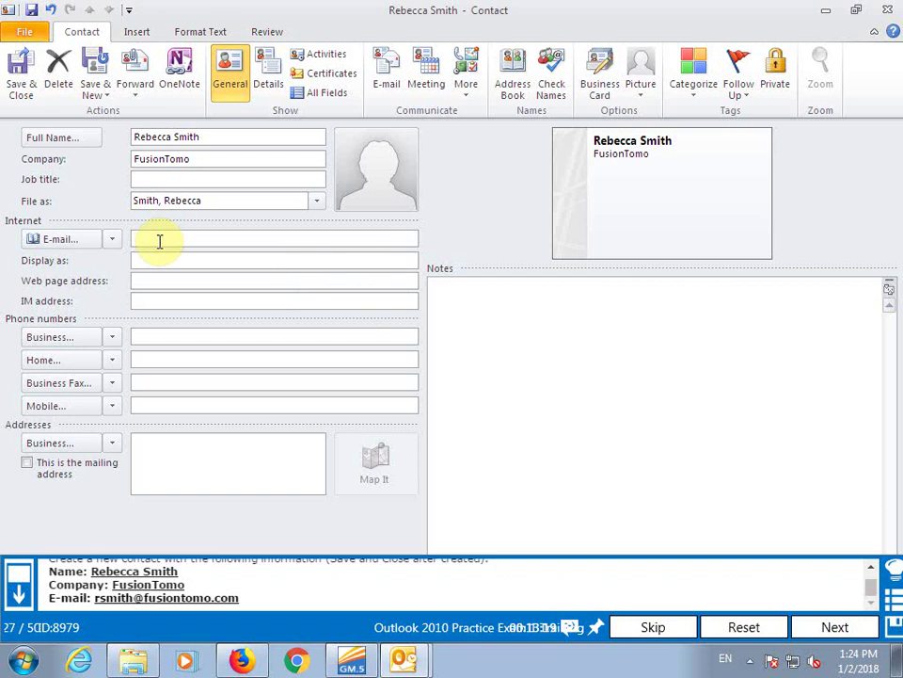
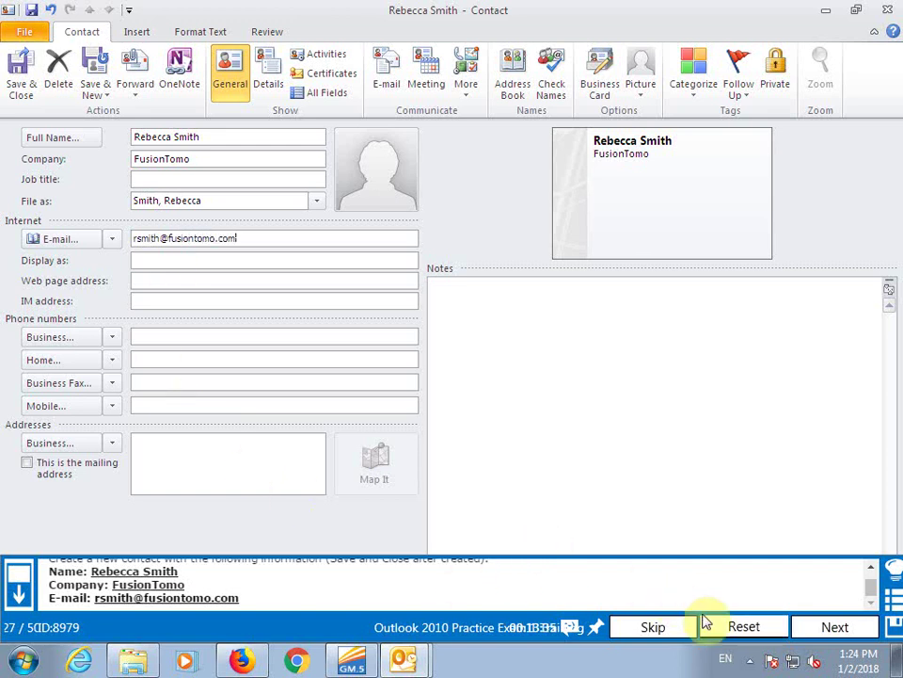
click(20, 70)
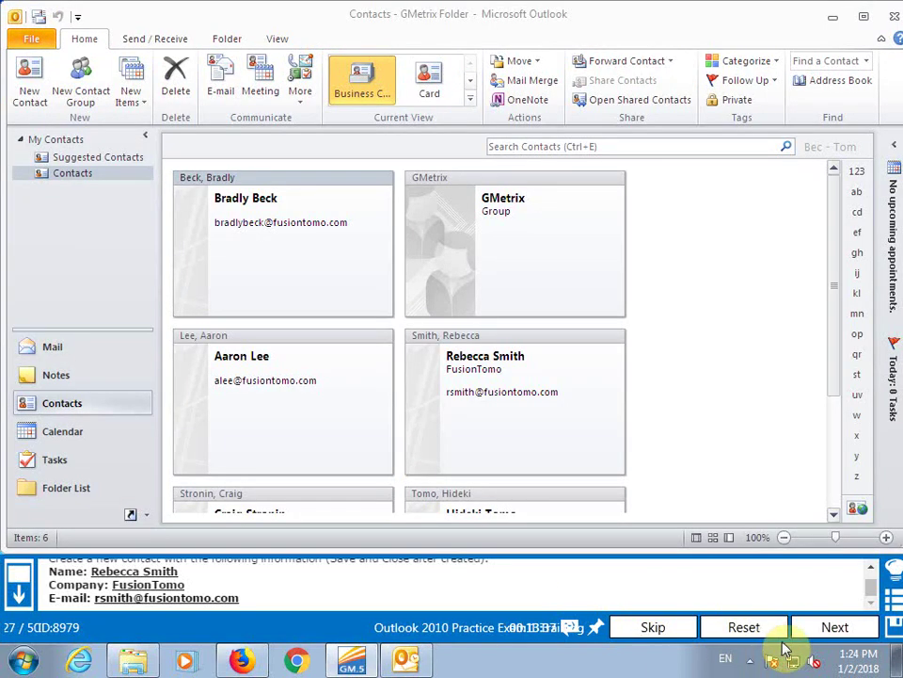
click(823, 629)
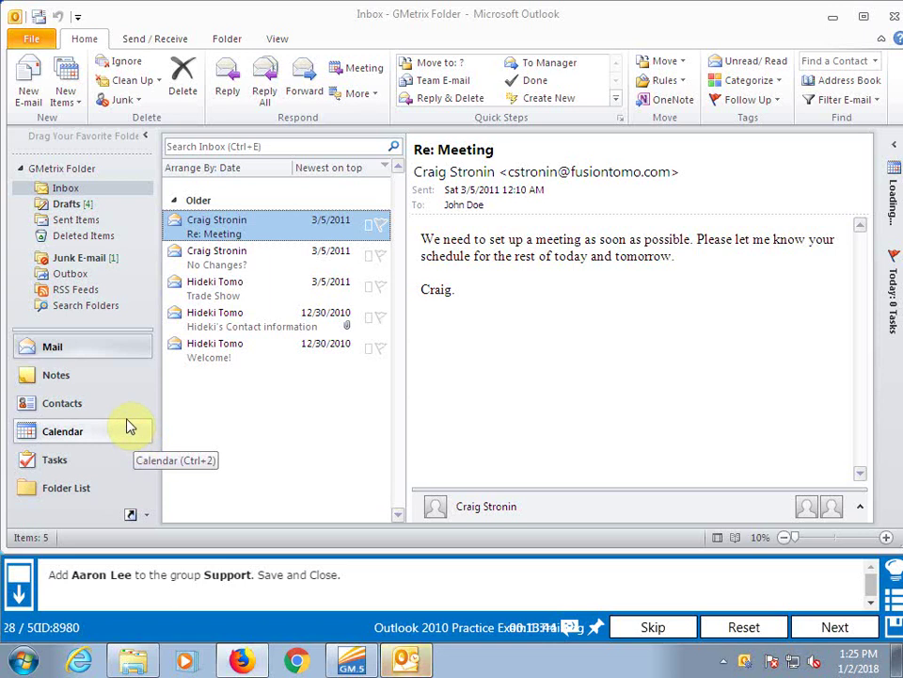
Open the Support contact group from the Contacts folder
click(78, 404)
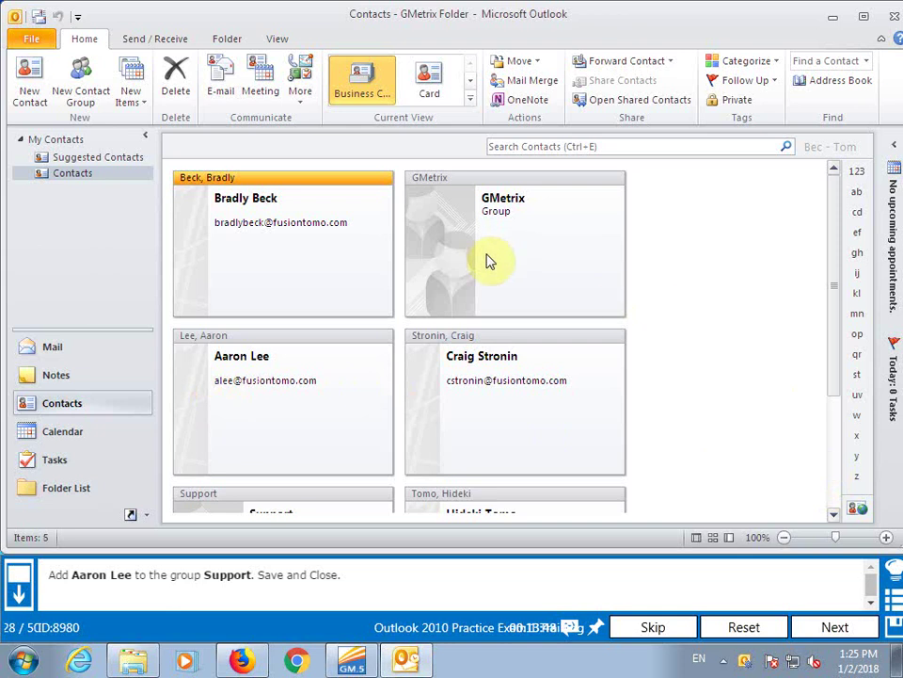
drag(835, 320, 837, 359)
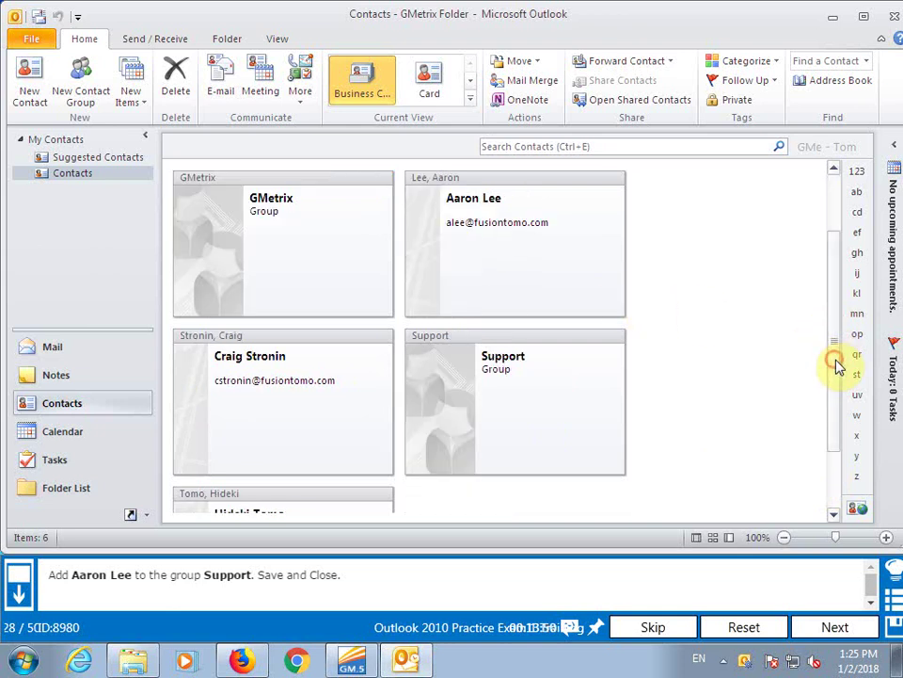
click(557, 406)
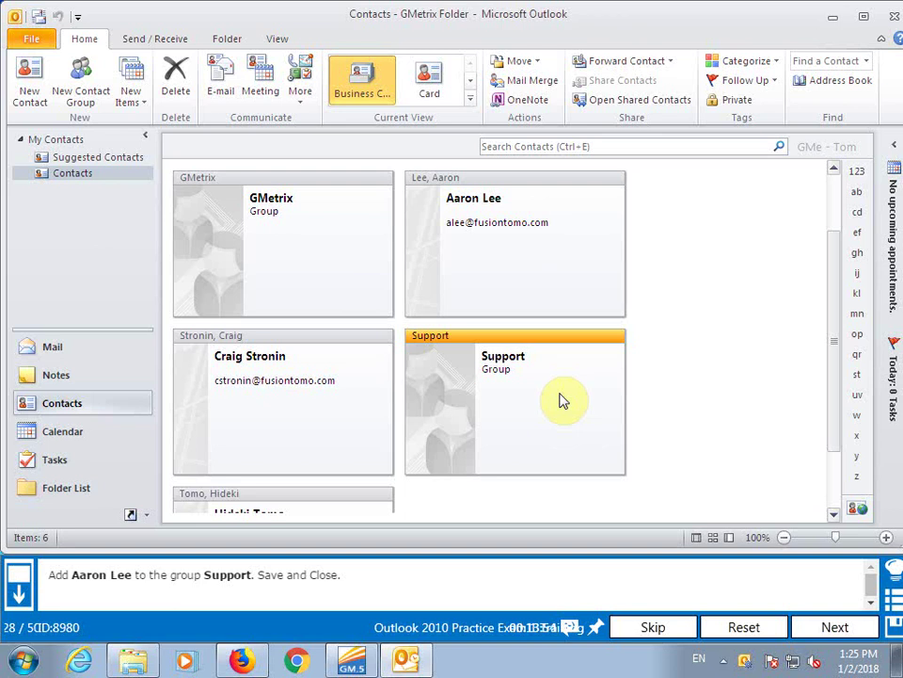
double_click(559, 401)
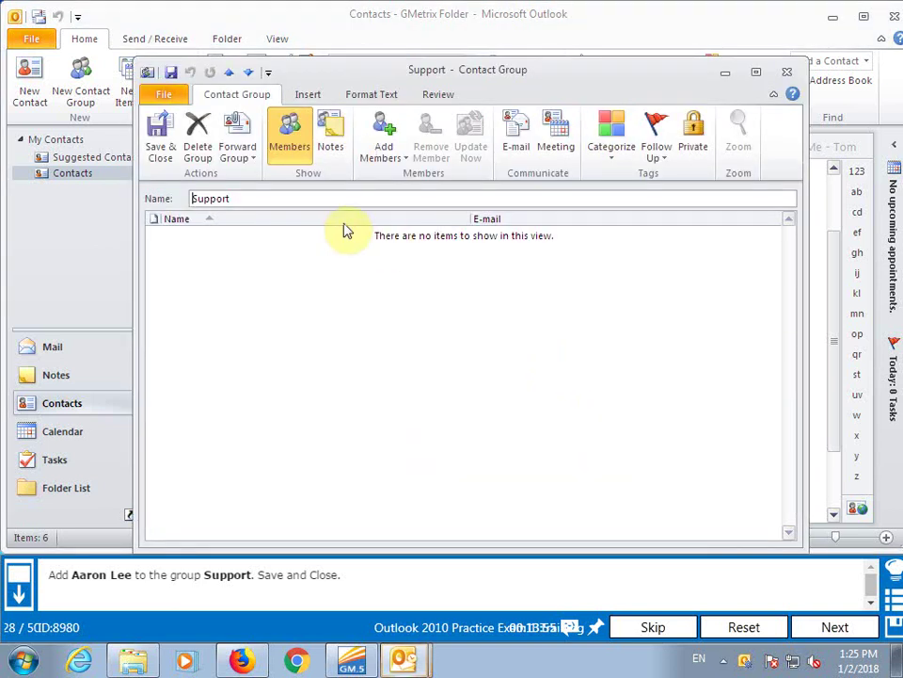
Add the requested contact from Outlook Contacts as a member, save the group, and advance
click(391, 151)
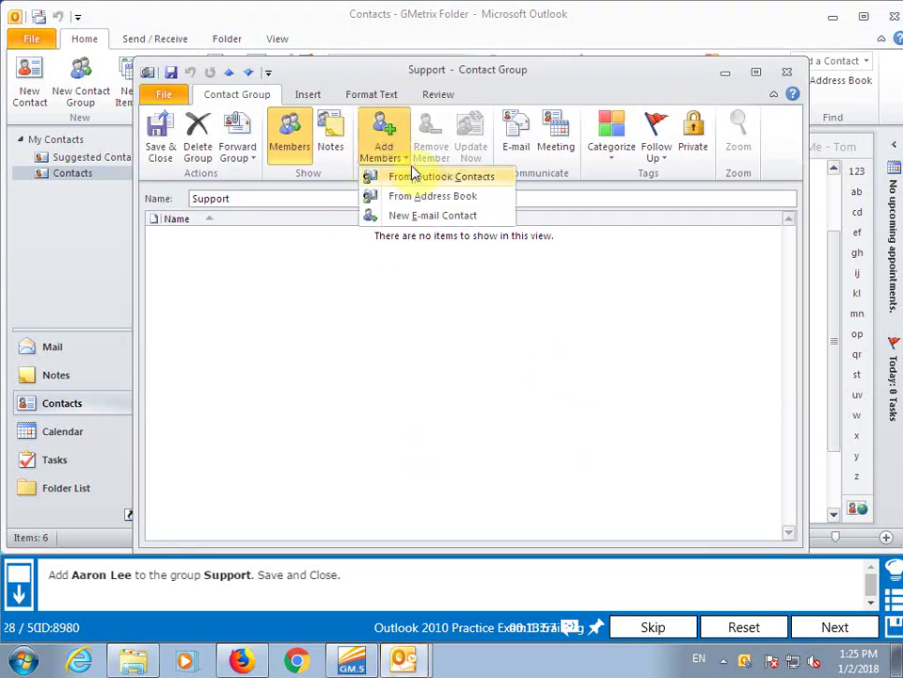
click(421, 179)
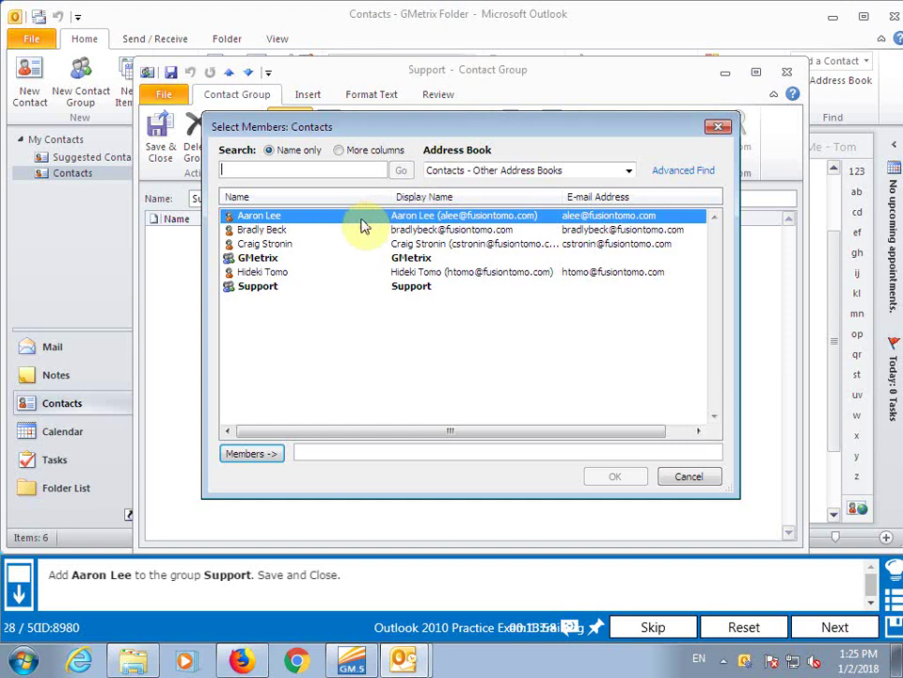
double_click(281, 221)
click(615, 476)
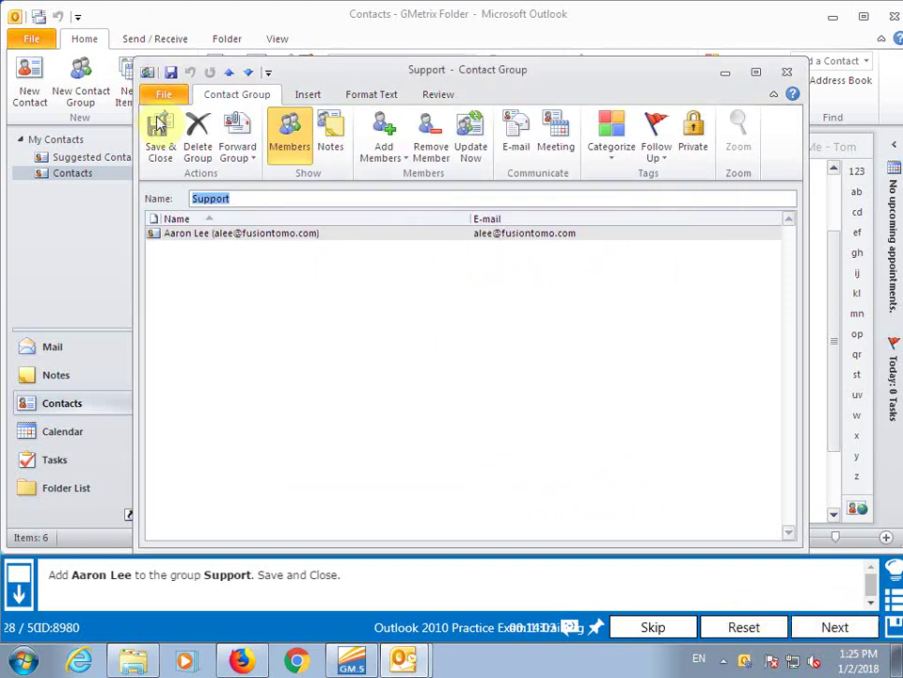
click(160, 132)
click(837, 628)
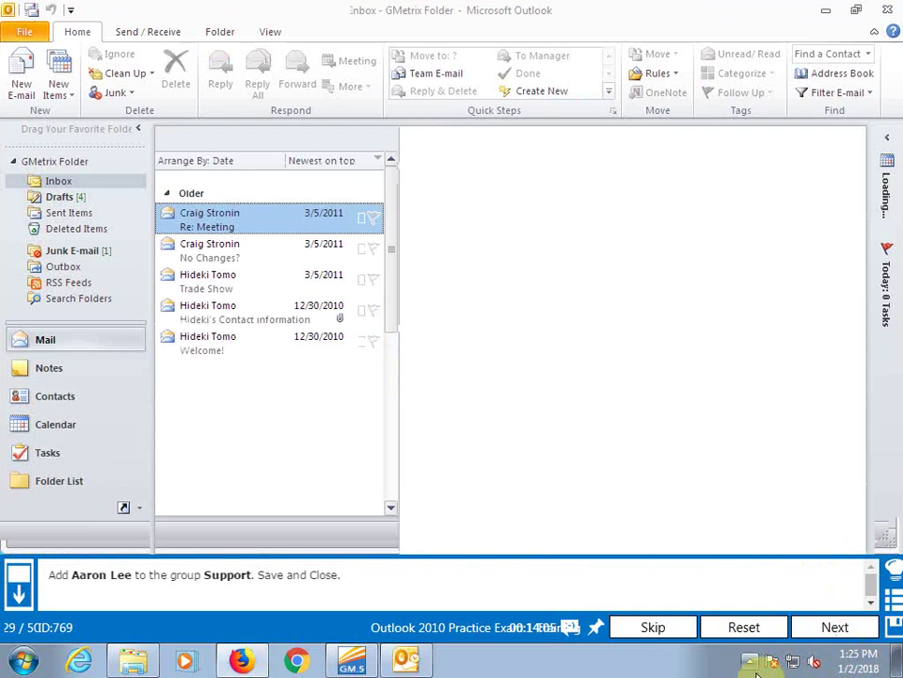
Return to Outlook and open the Connections? draft from the Drafts folder
click(749, 662)
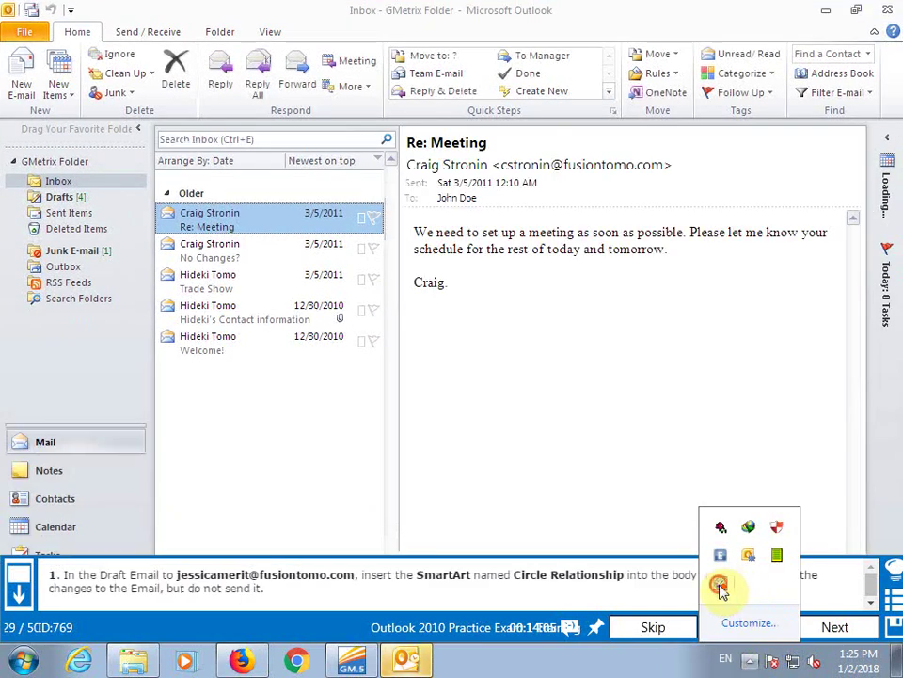
click(722, 590)
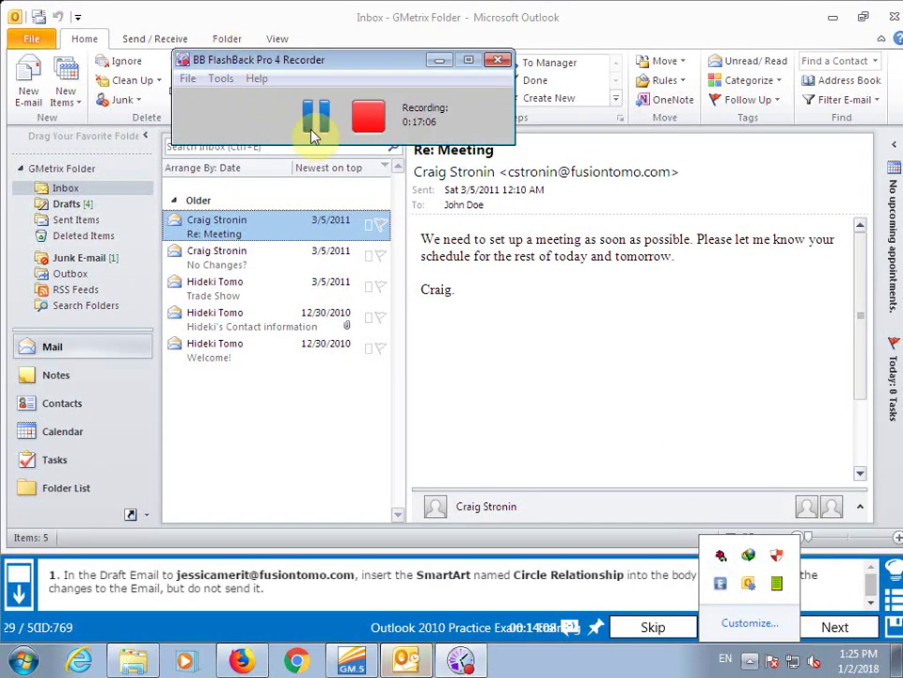
click(310, 119)
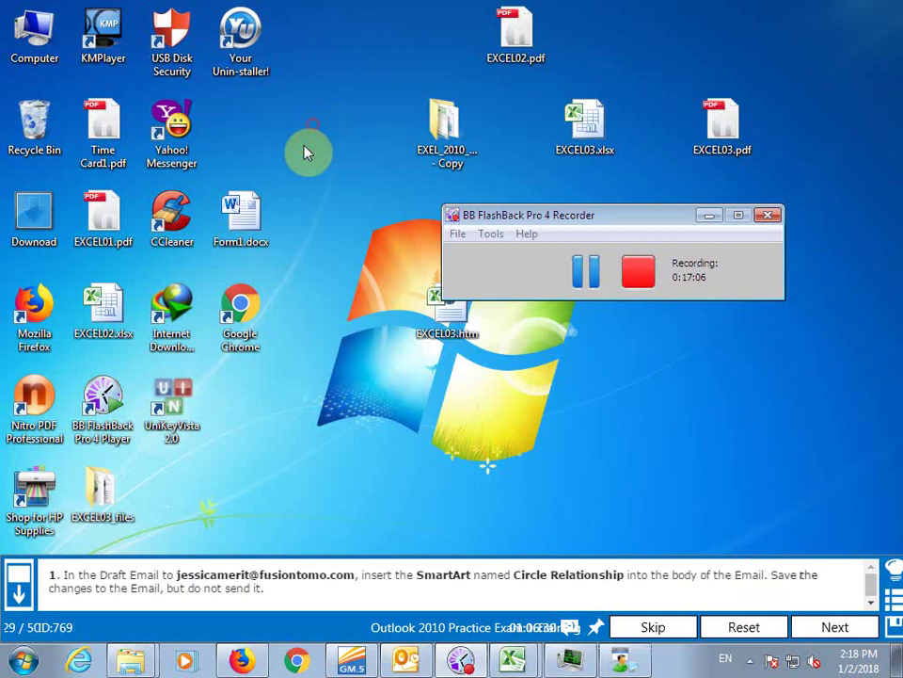
click(428, 662)
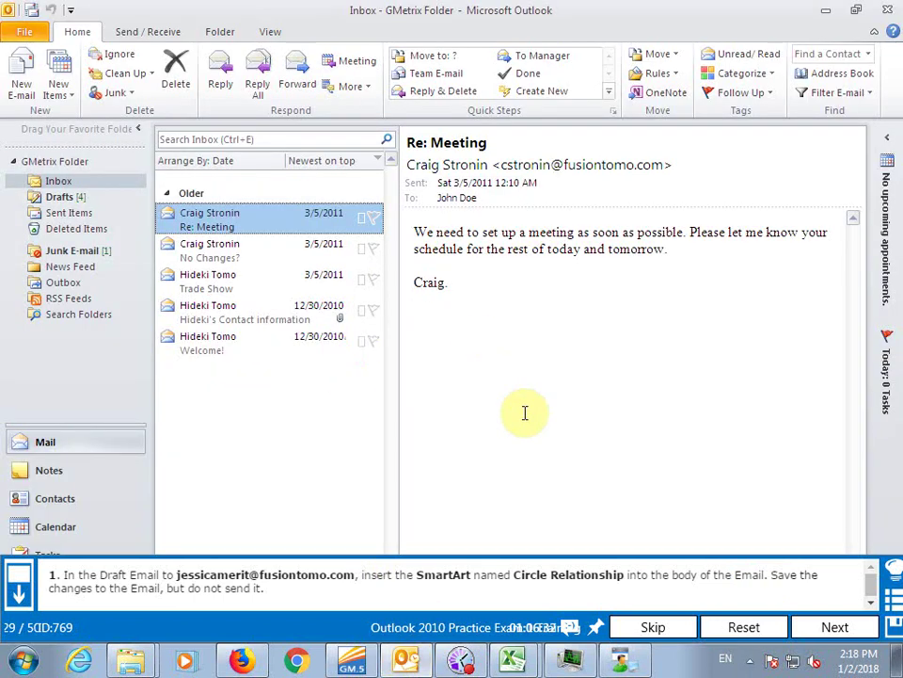
click(66, 196)
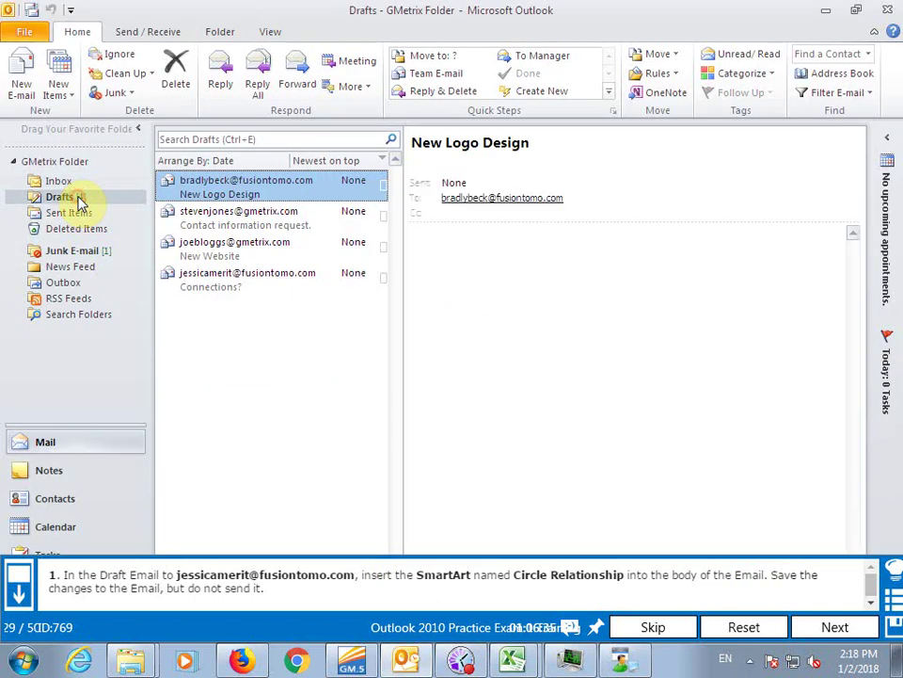
click(268, 285)
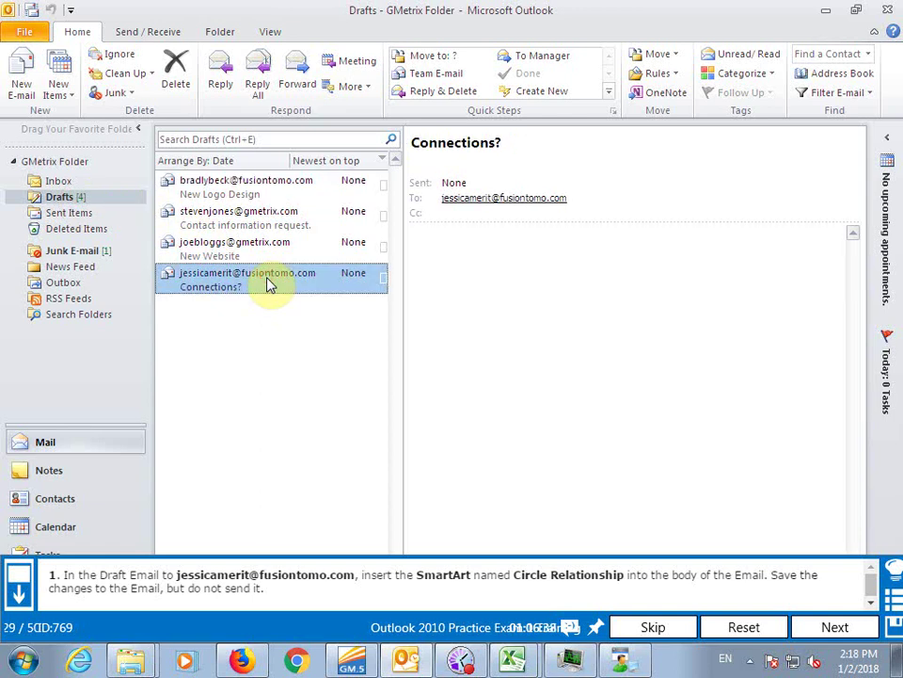
double_click(268, 285)
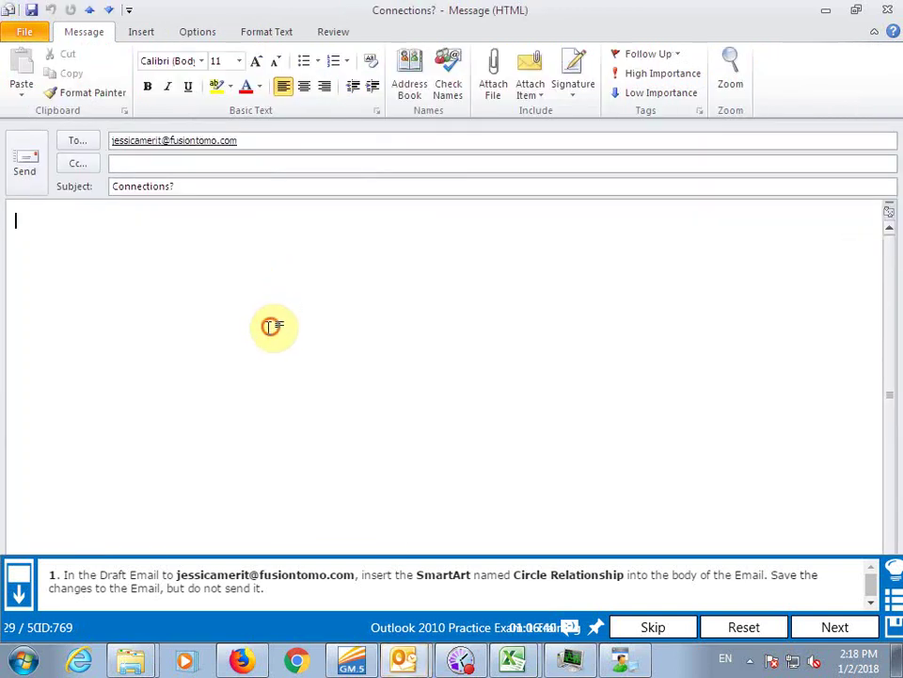
Insert a Circle Relationship SmartArt graphic, save the draft, and submit the task
click(141, 32)
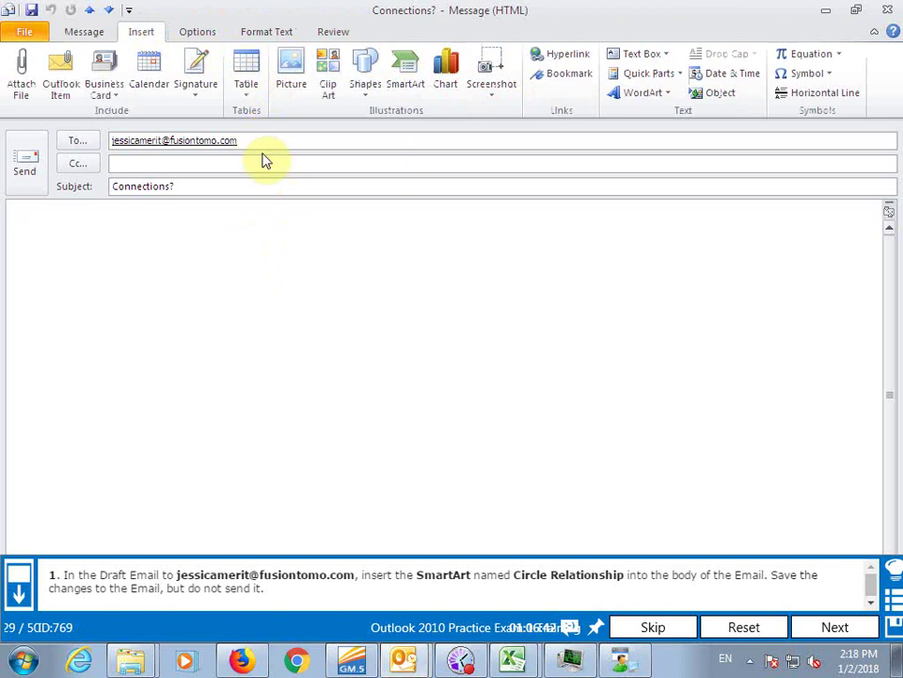
click(409, 79)
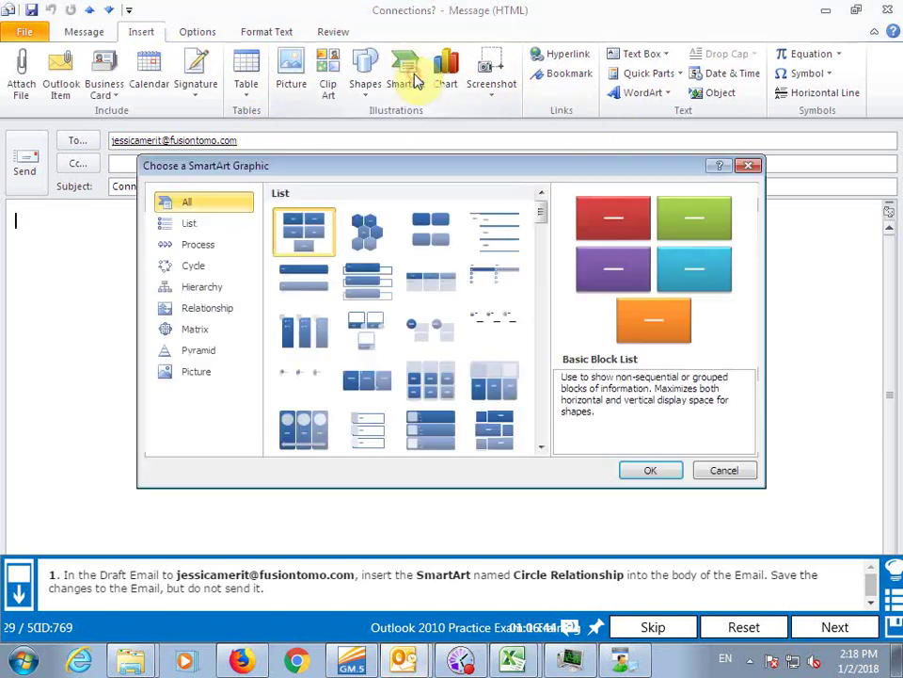
click(218, 310)
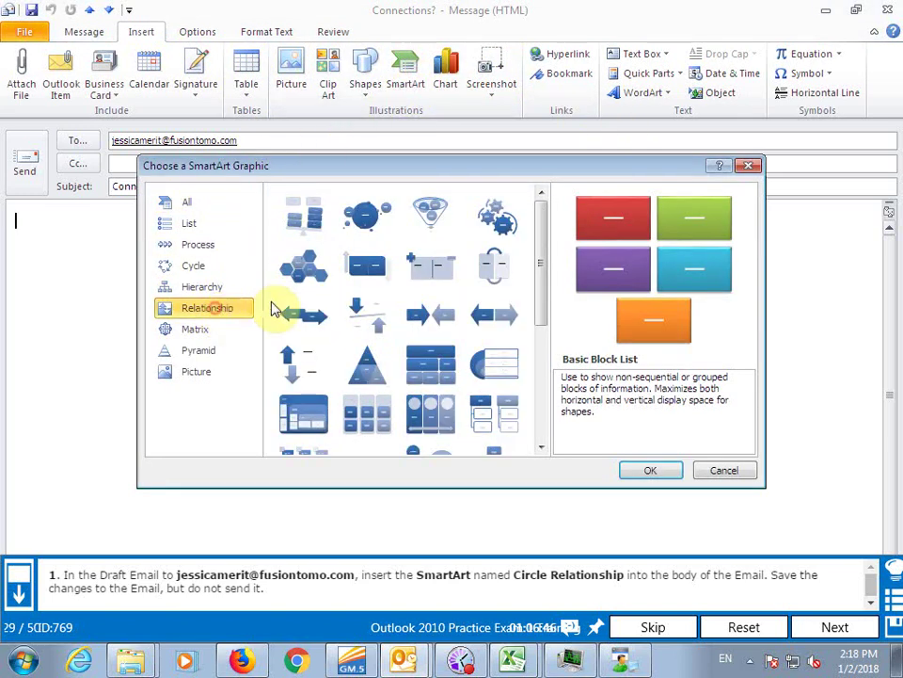
click(381, 231)
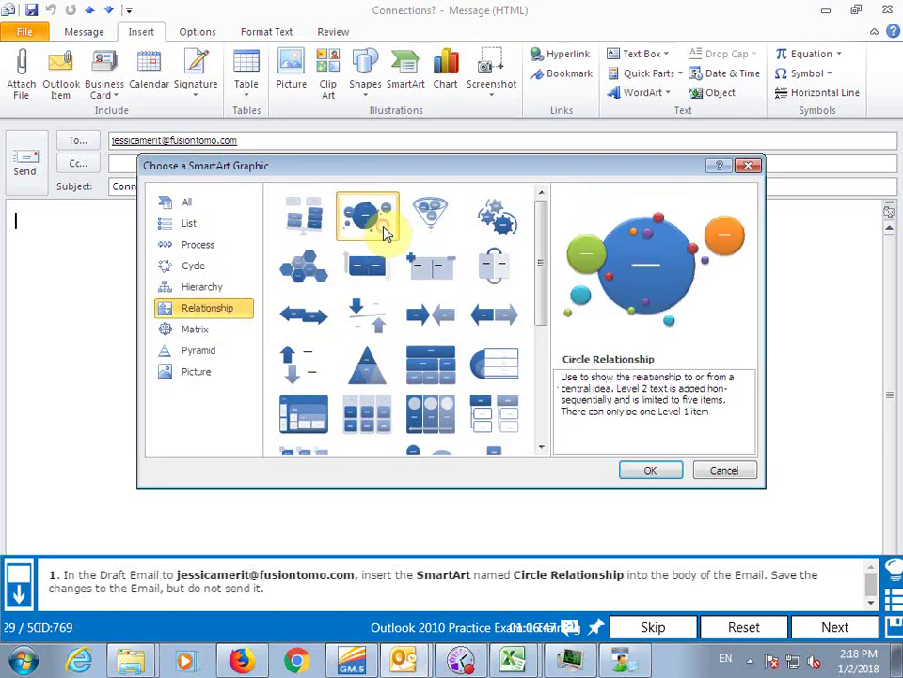
click(649, 471)
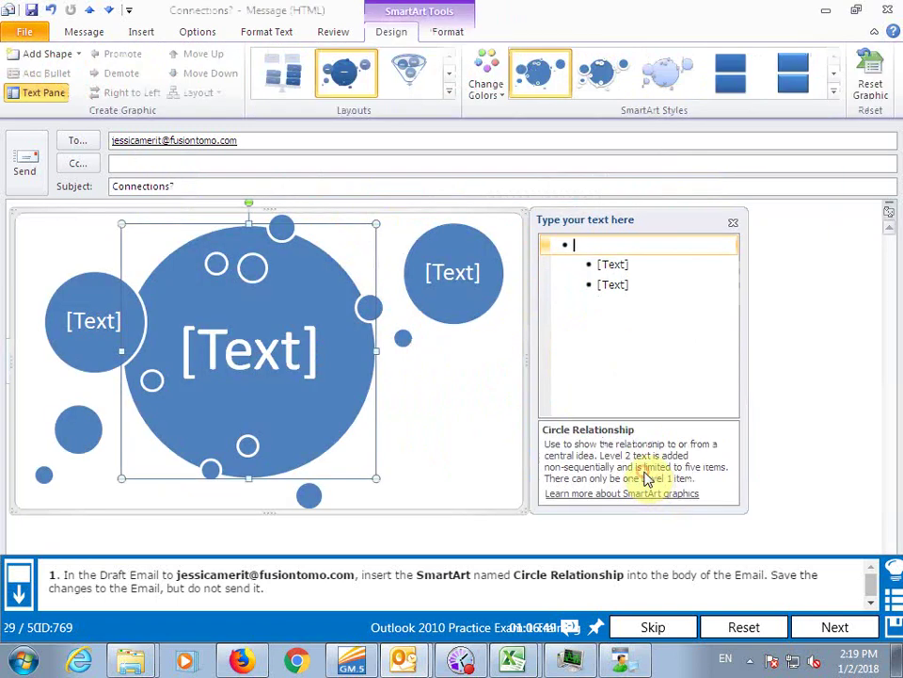
click(31, 10)
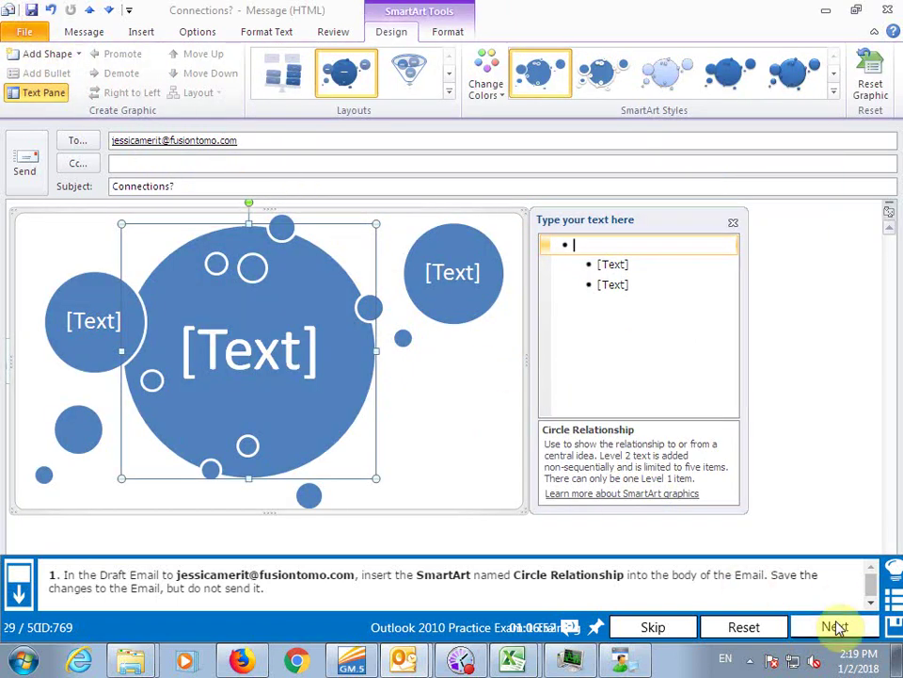
click(834, 626)
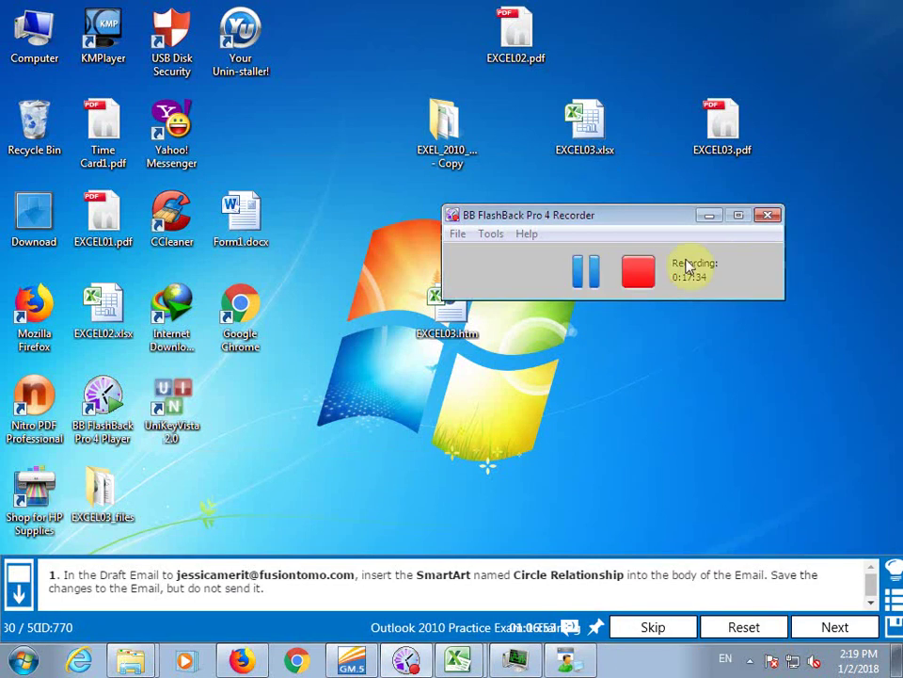
Preview the New Website draft ('Here is a link to the new fusion tomo website.') from Drafts
click(717, 213)
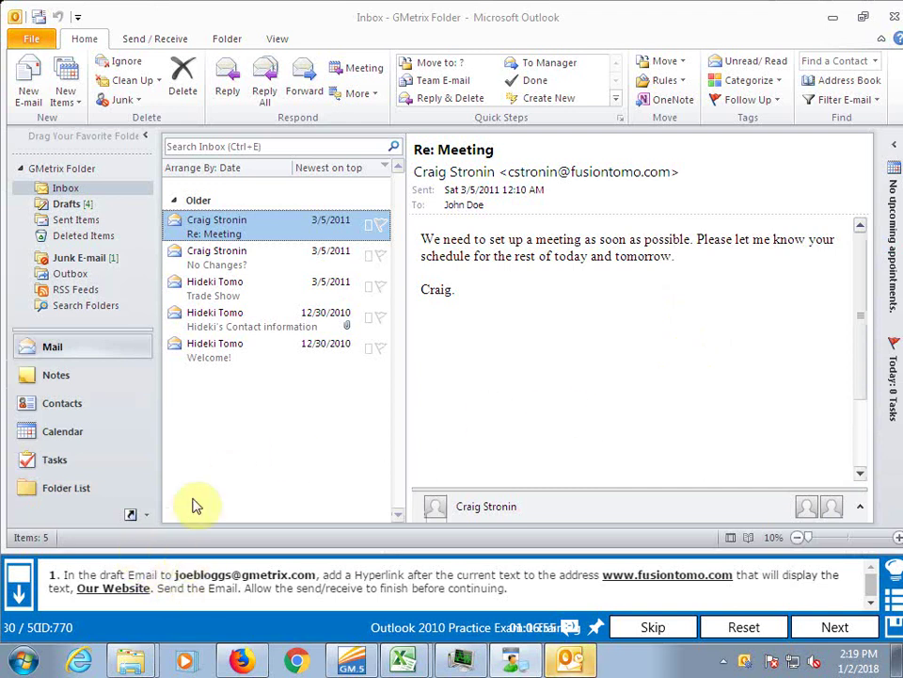
click(66, 204)
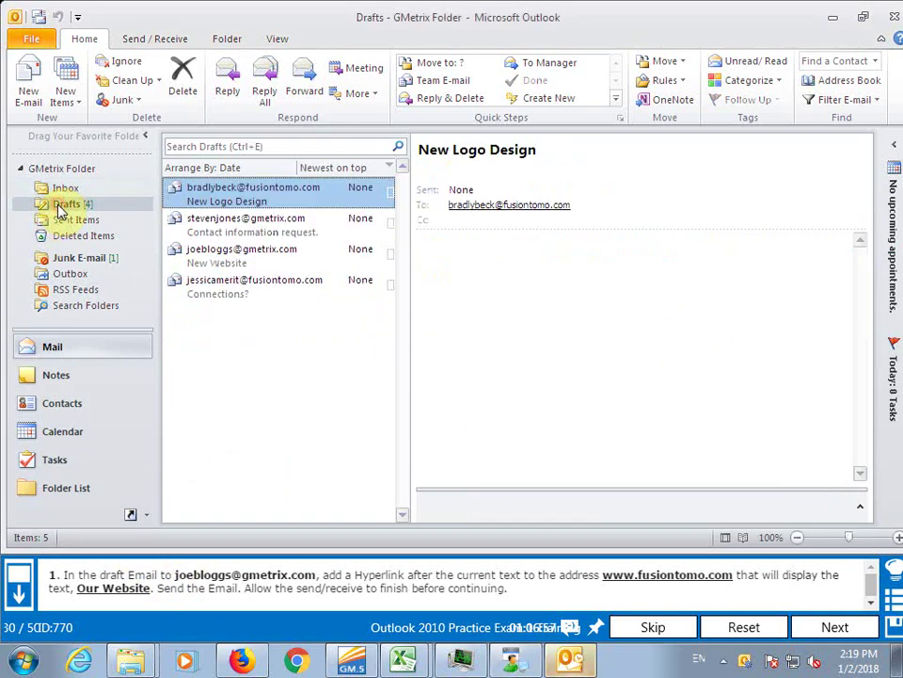
click(235, 256)
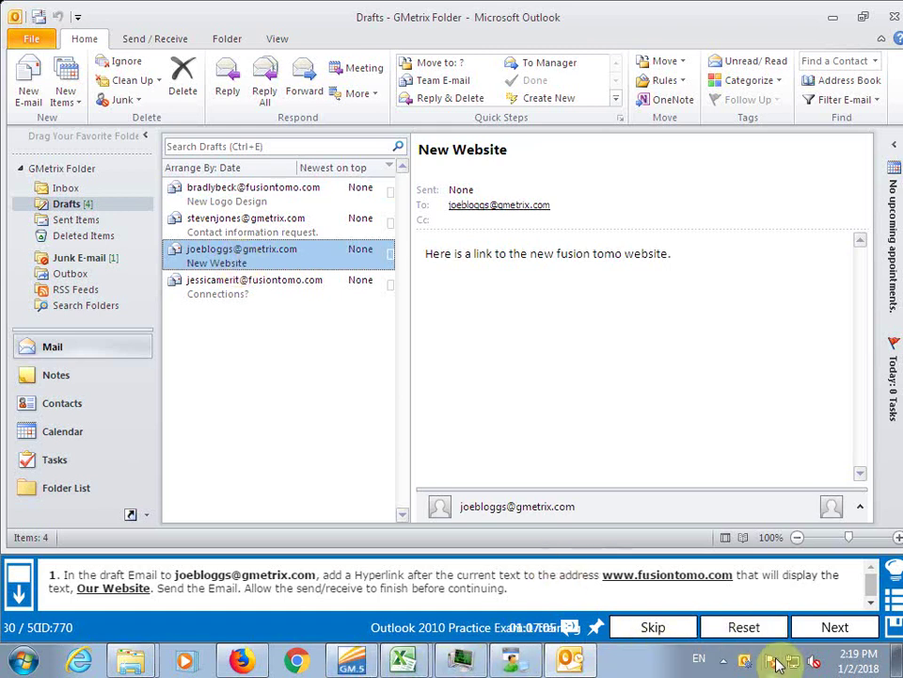
click(726, 660)
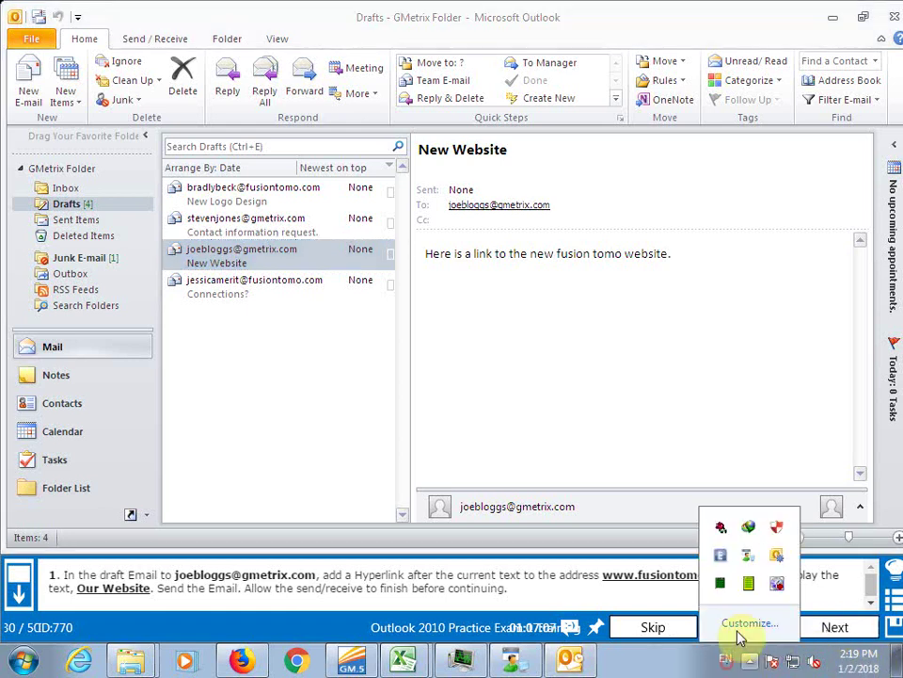
click(779, 589)
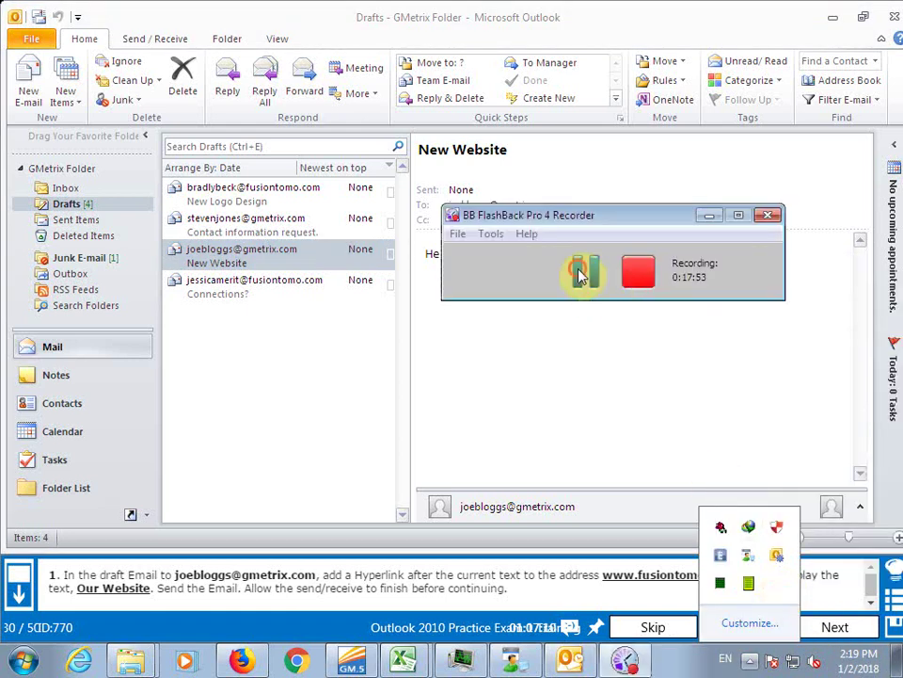
click(584, 273)
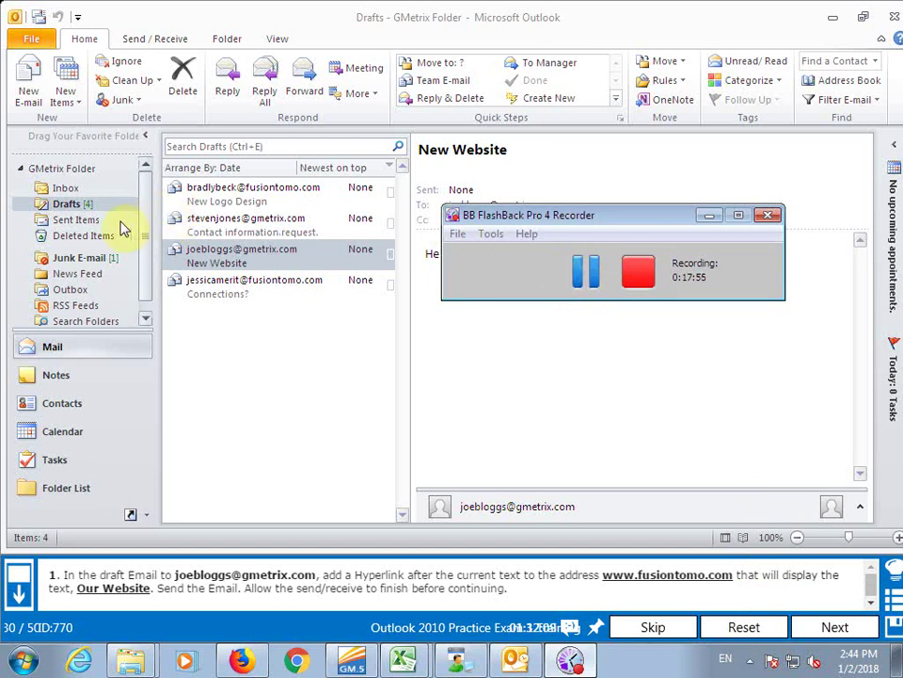
click(243, 256)
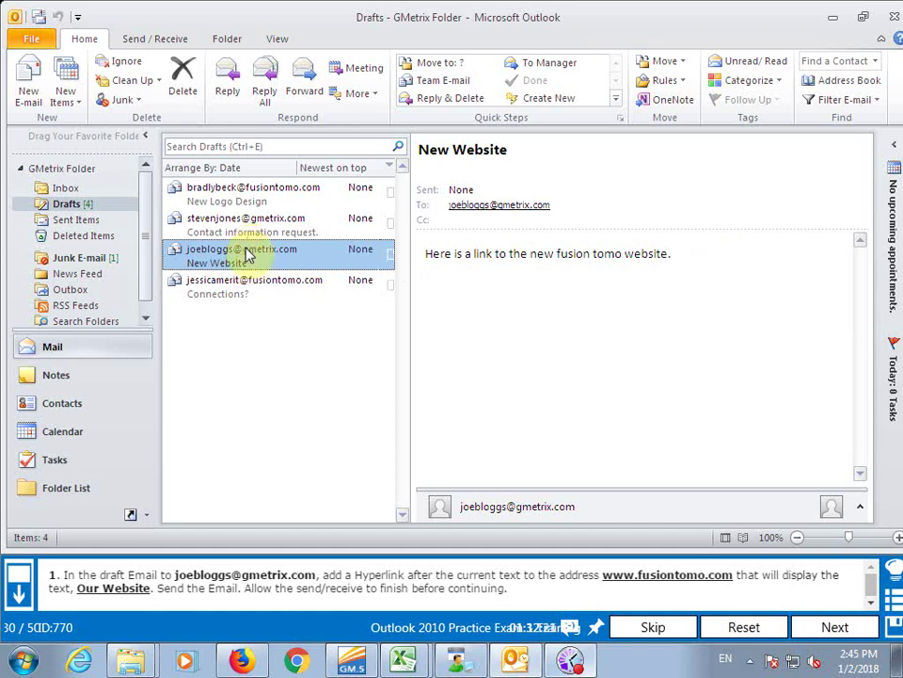
double_click(248, 255)
click(275, 219)
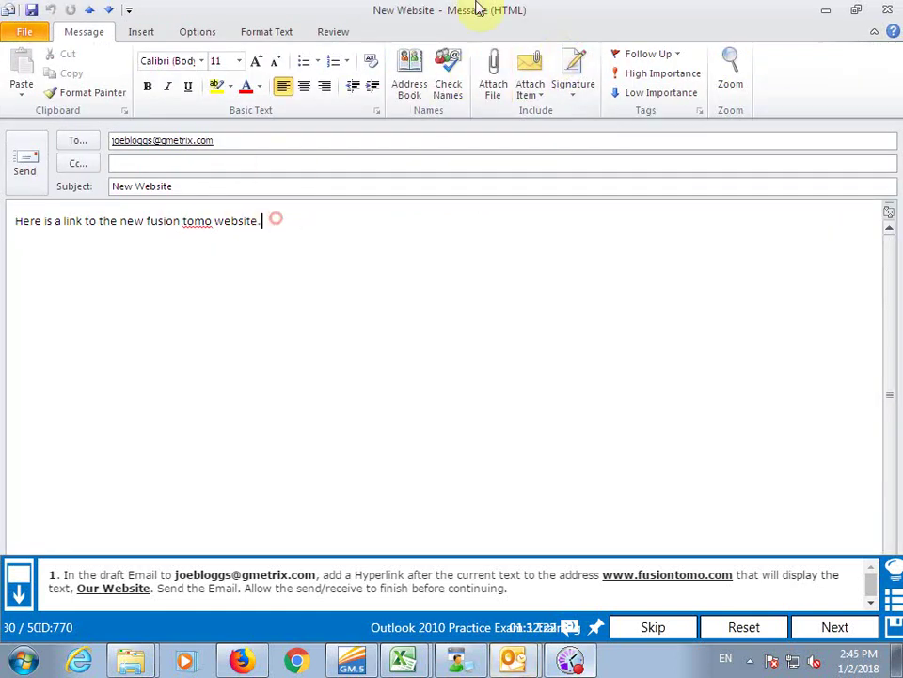
click(141, 33)
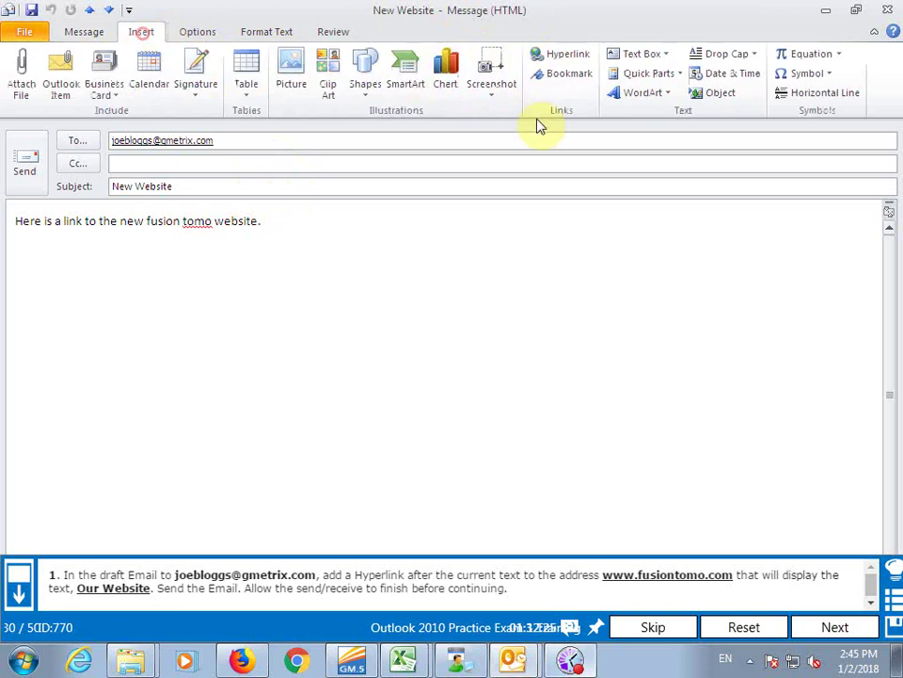
click(562, 56)
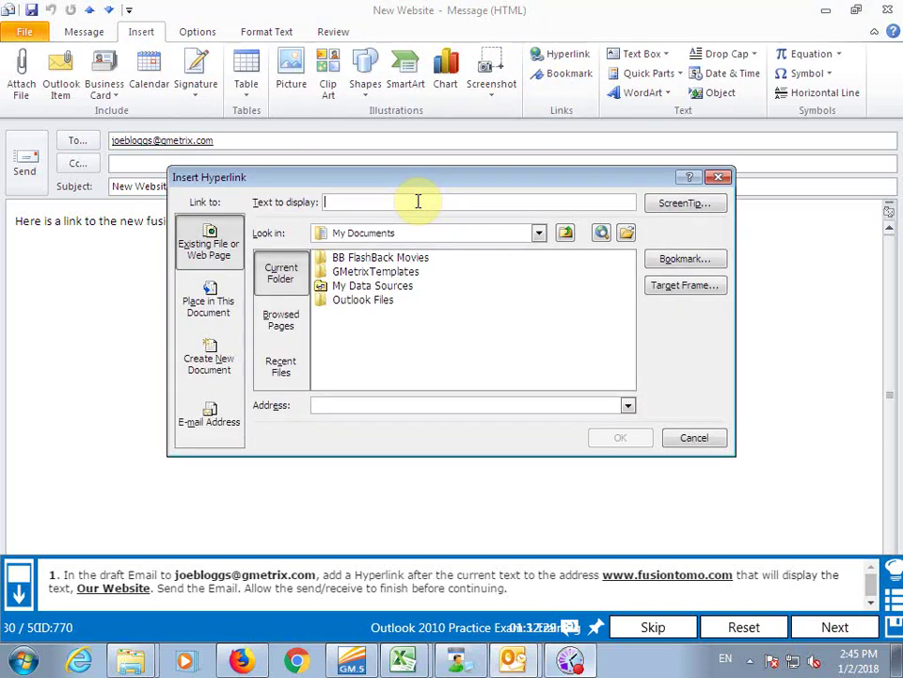
text(Our Webs)
text(ite)
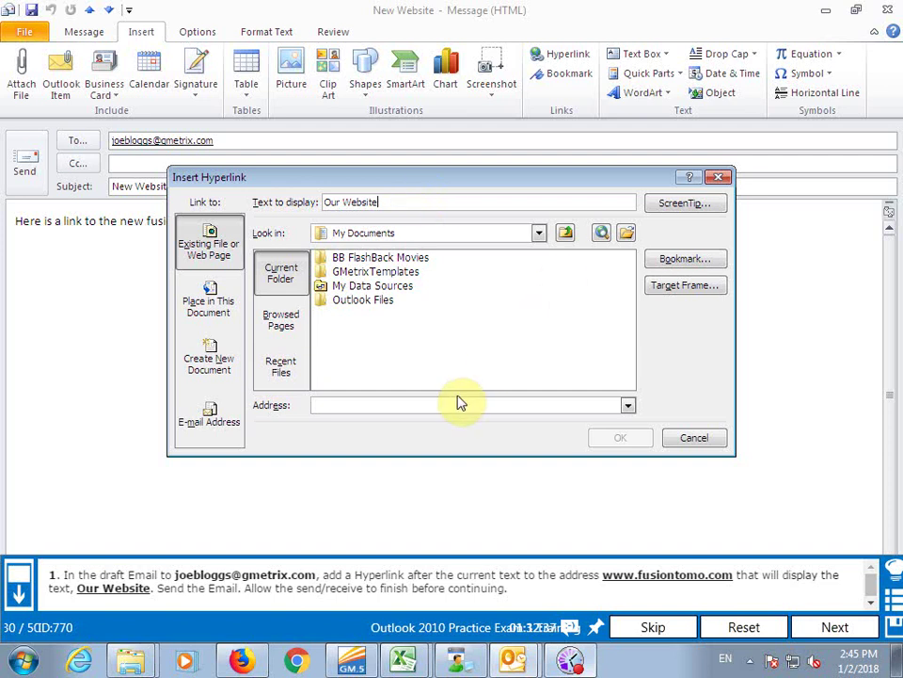
text(ww)
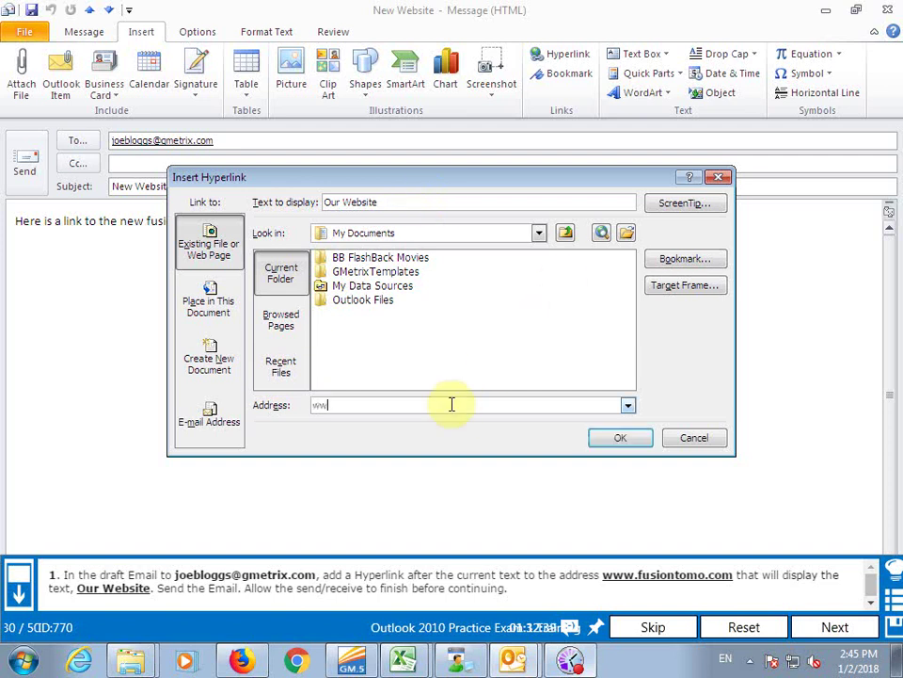
text(w.fusiontomo.com)
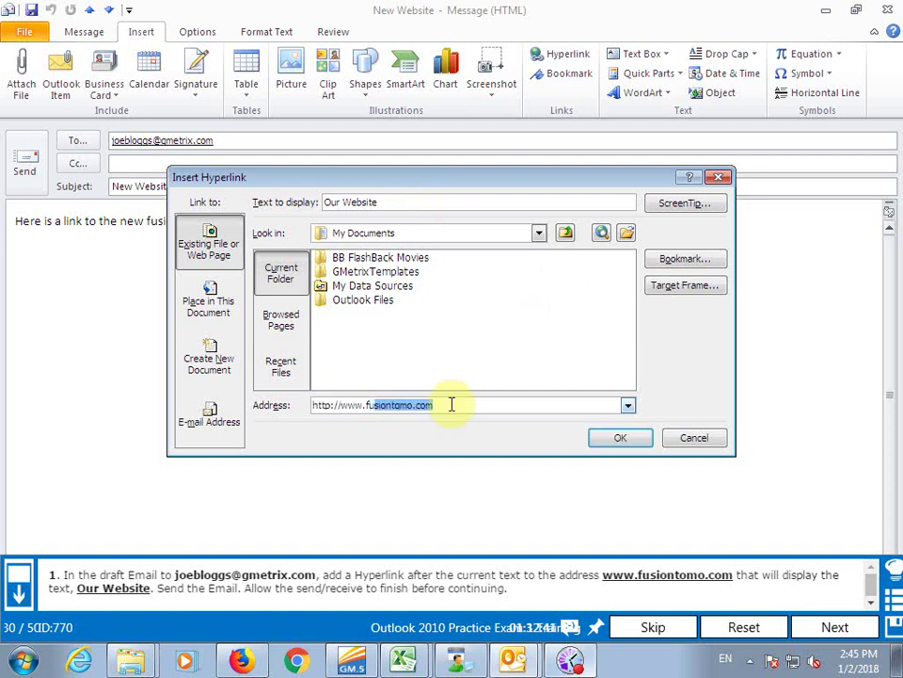
click(452, 405)
click(607, 442)
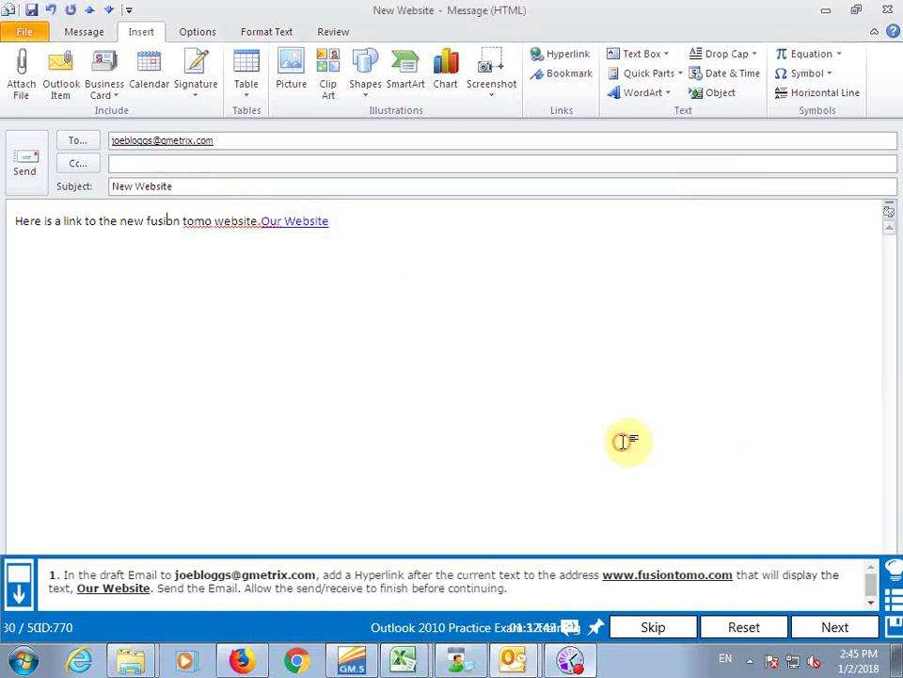
click(27, 165)
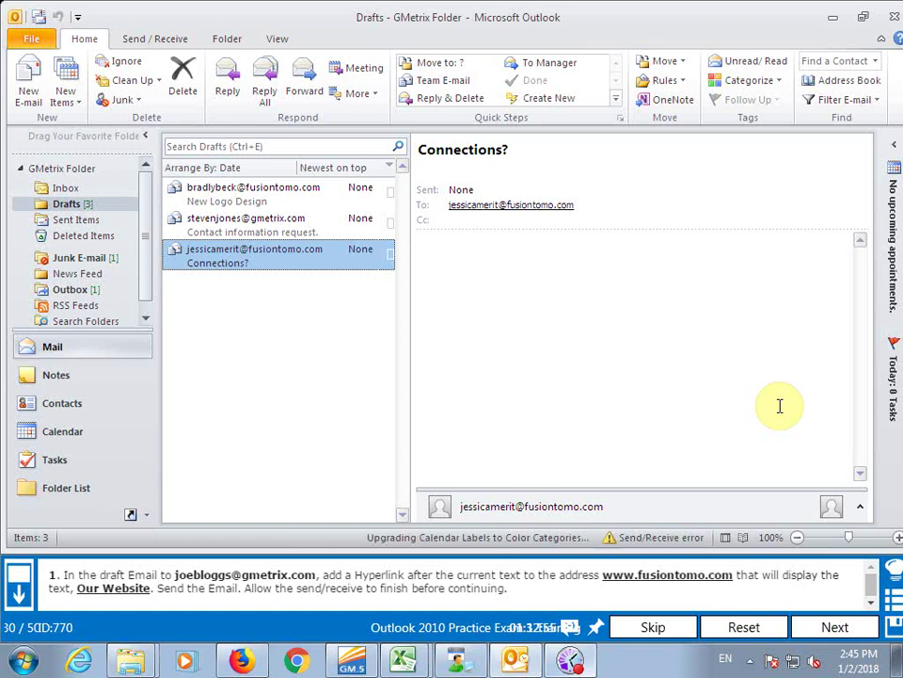
Submit the previous task and open the New Logo Design draft from Drafts
click(828, 630)
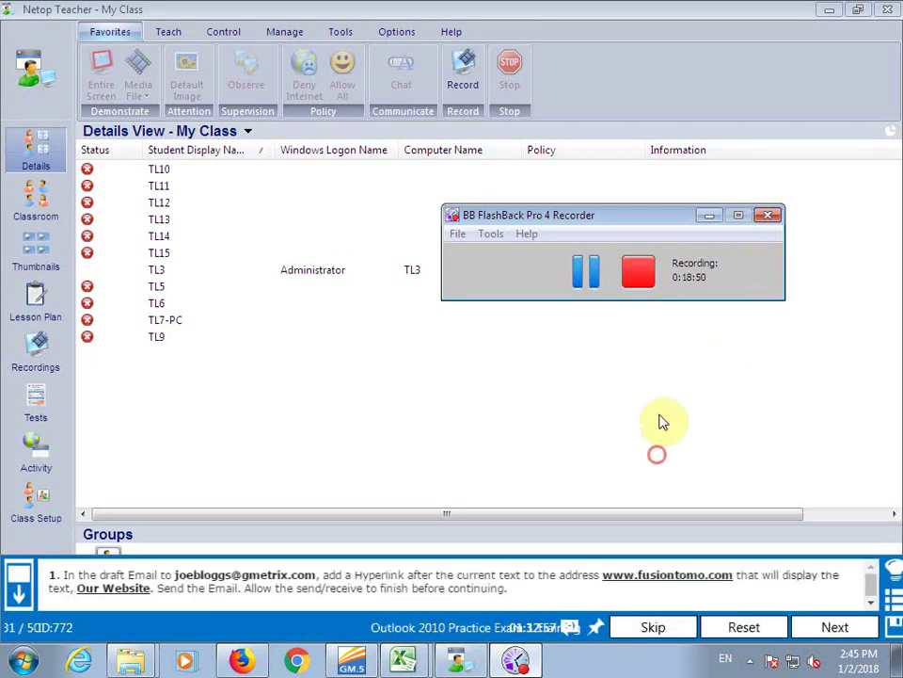
click(708, 215)
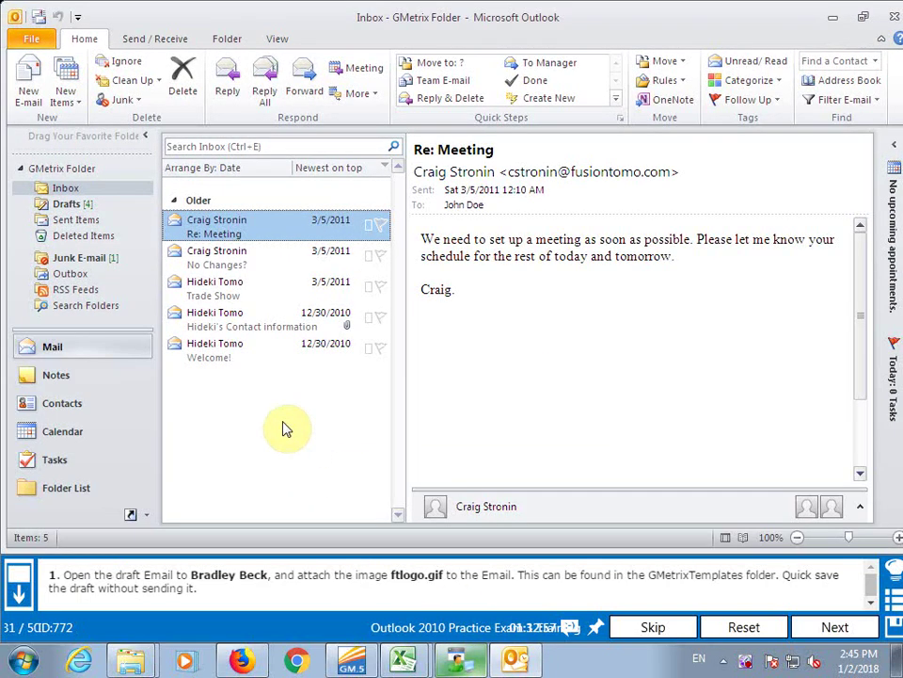
click(75, 205)
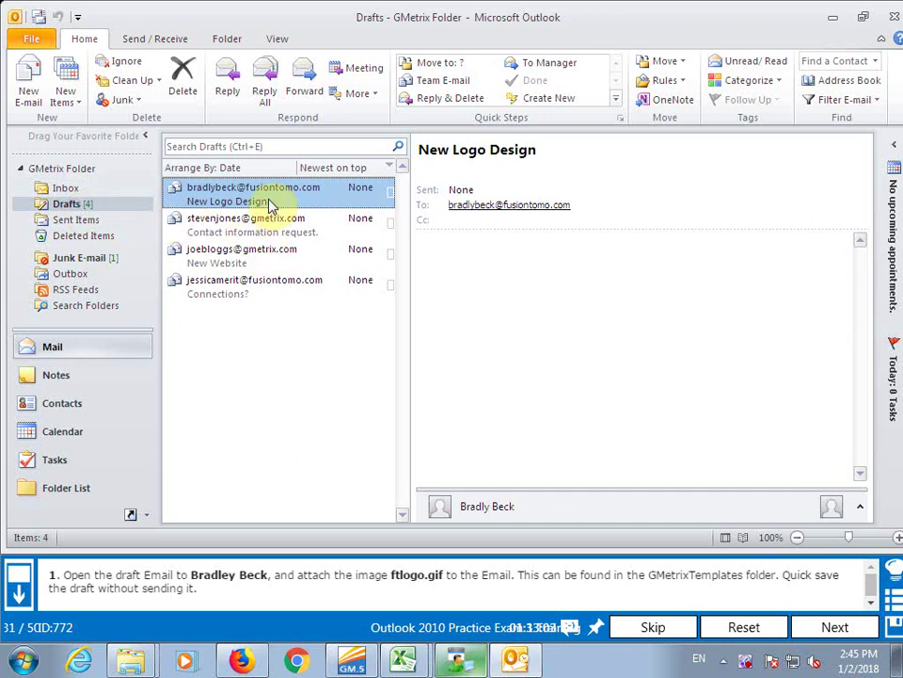
double_click(271, 205)
Attach ftlogo.gif from GMetrixTemplates, save the draft, and advance to the next task
click(491, 92)
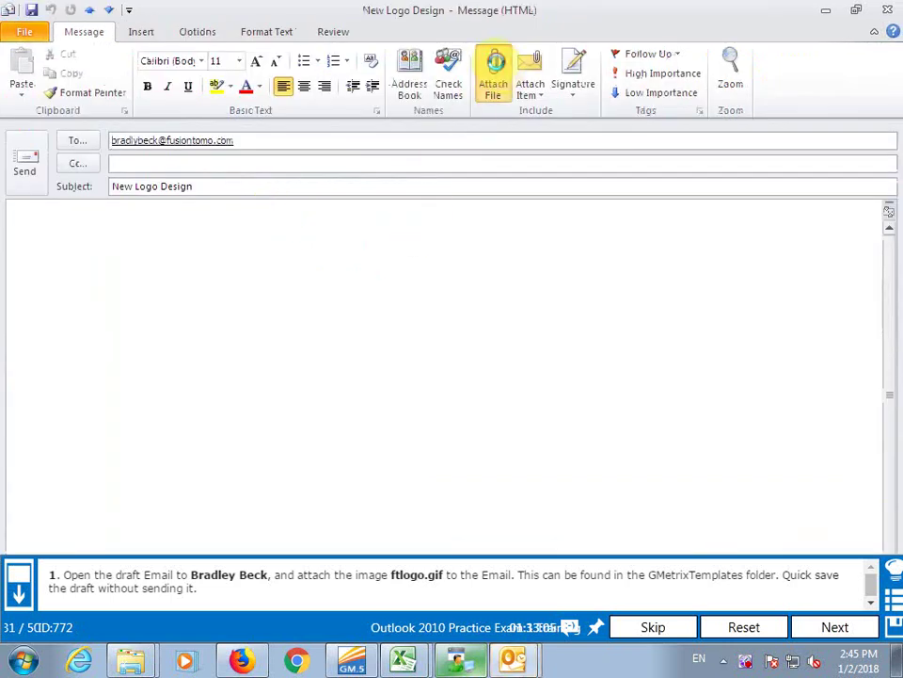
double_click(245, 187)
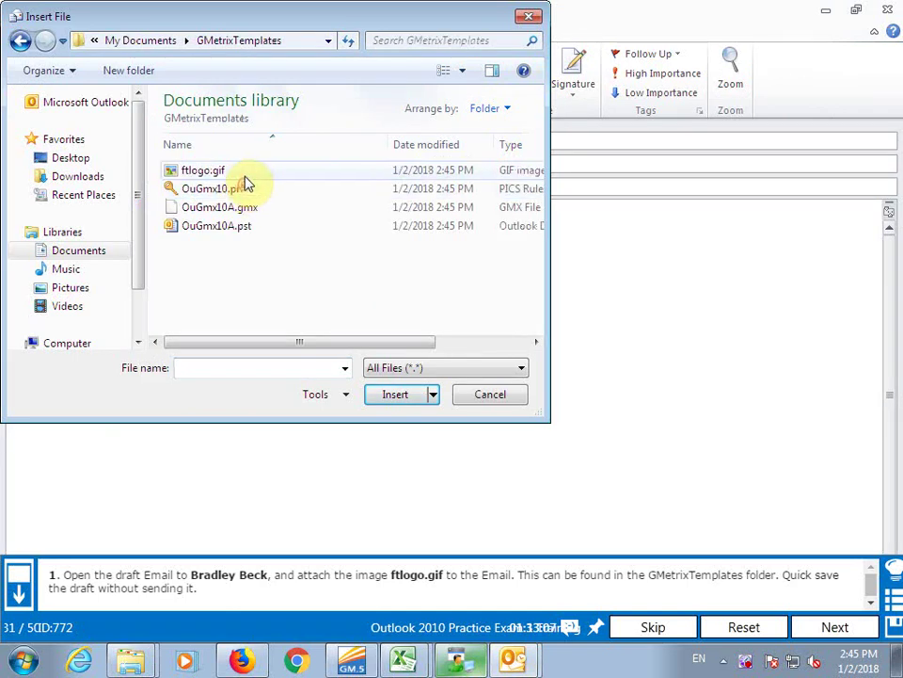
double_click(237, 173)
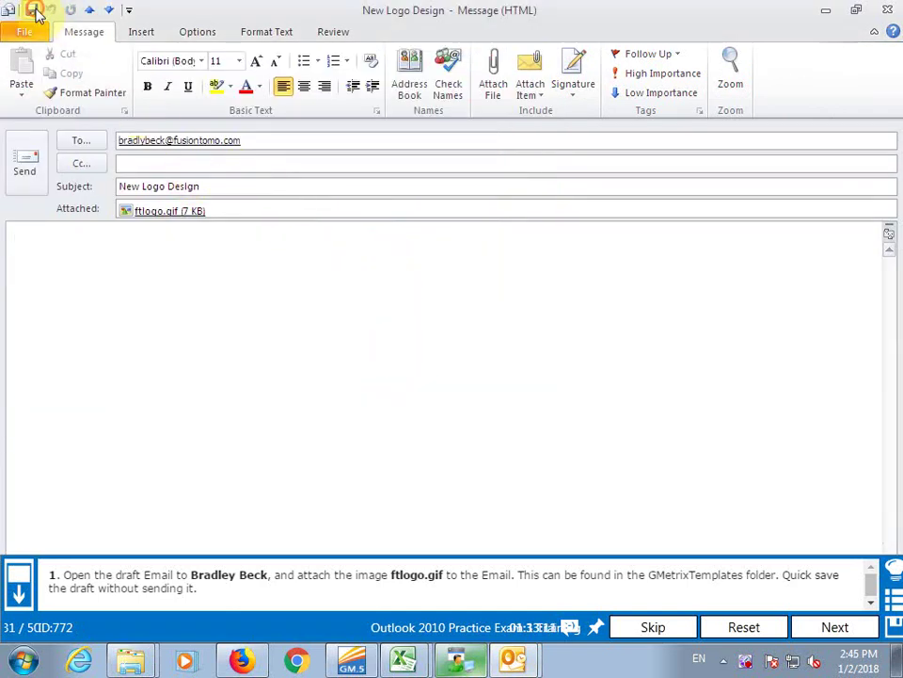
click(31, 10)
click(866, 626)
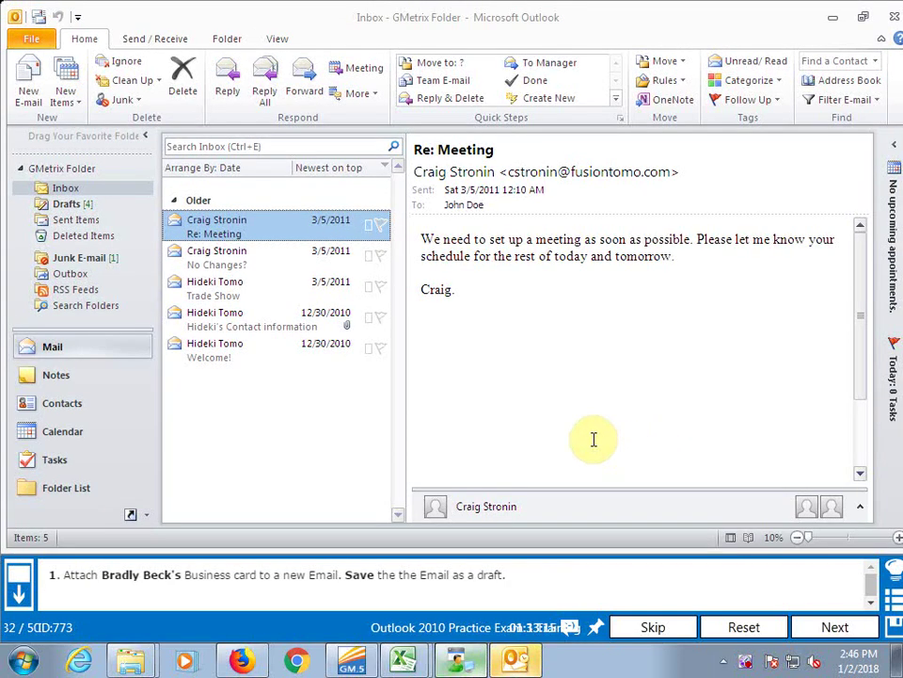
Create a new e-mail carrying the requested contact's business card, save it as a draft, and submit
click(26, 73)
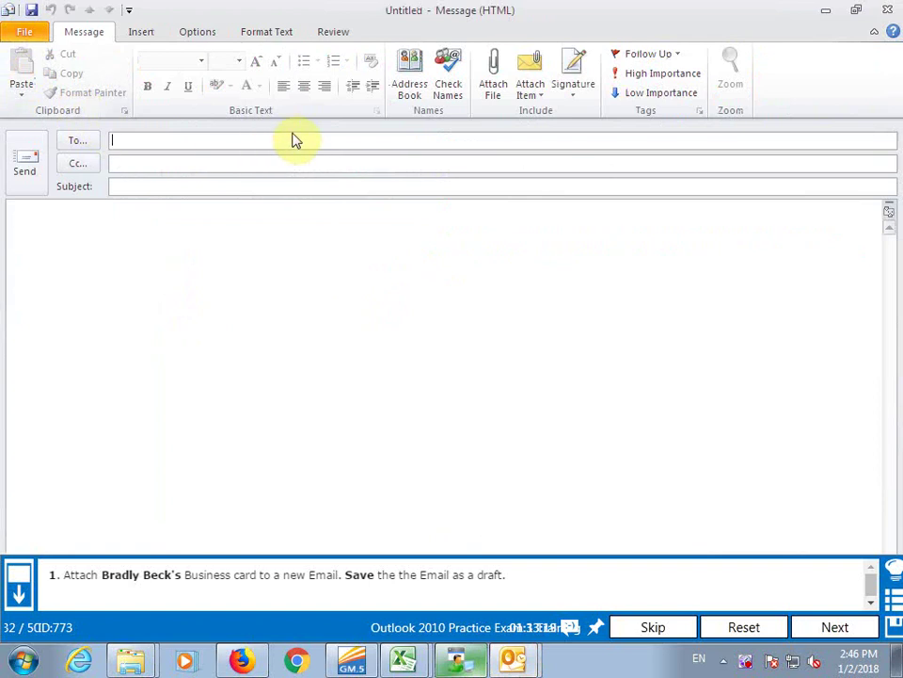
click(534, 94)
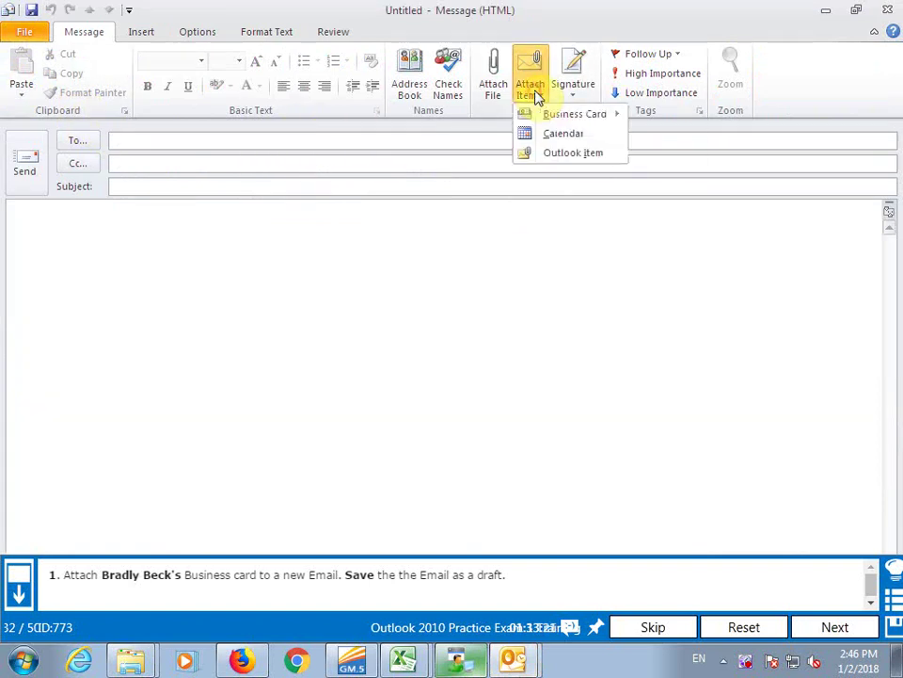
click(679, 116)
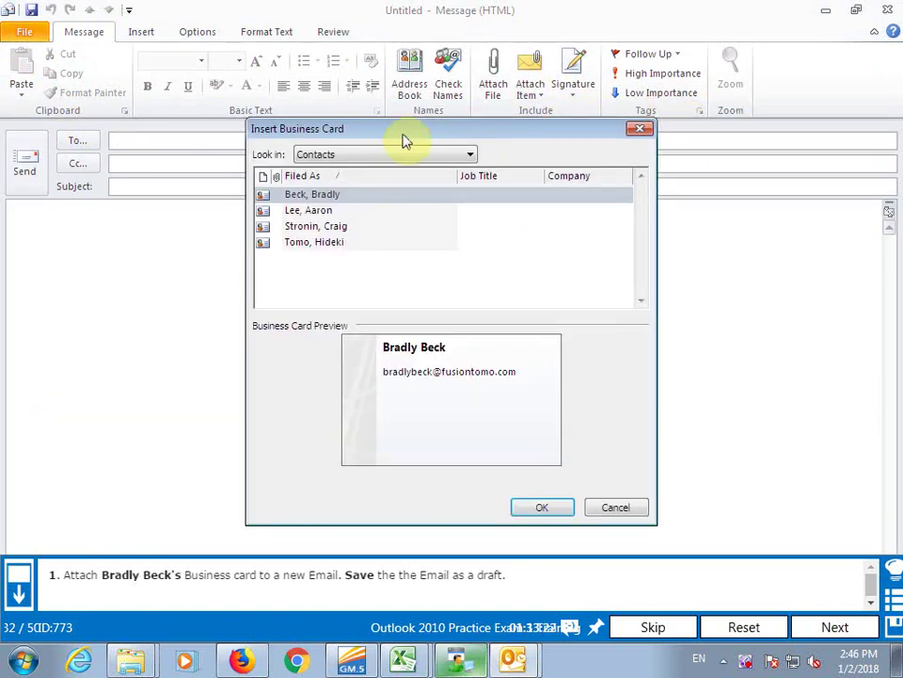
double_click(342, 196)
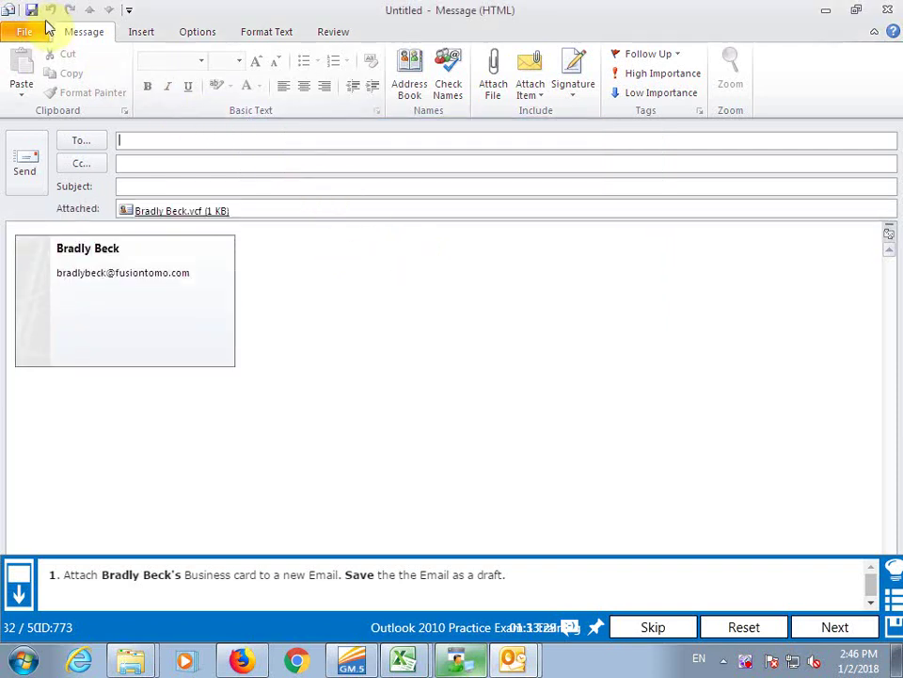
click(891, 9)
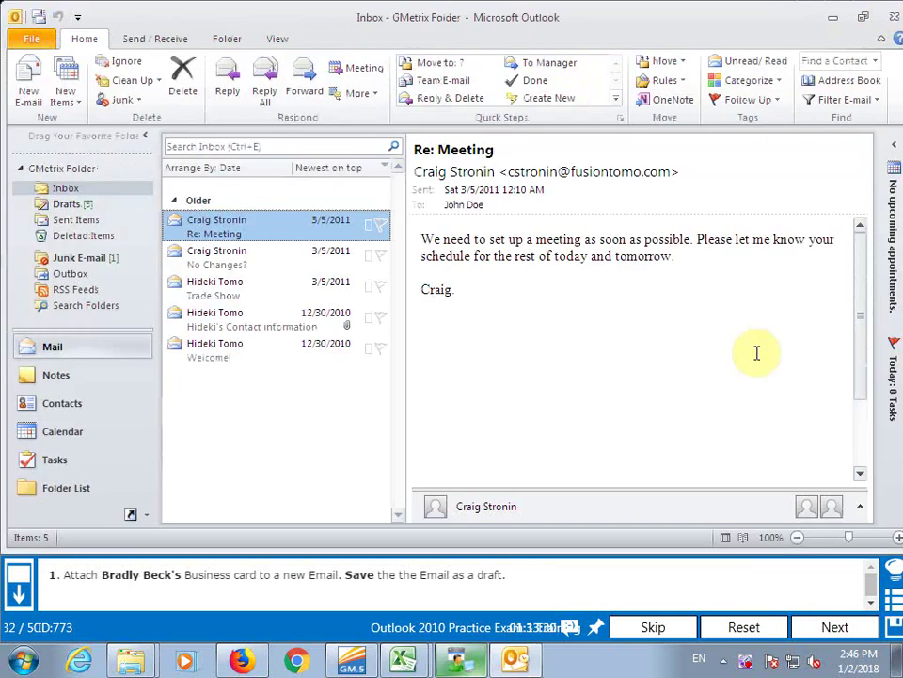
click(867, 628)
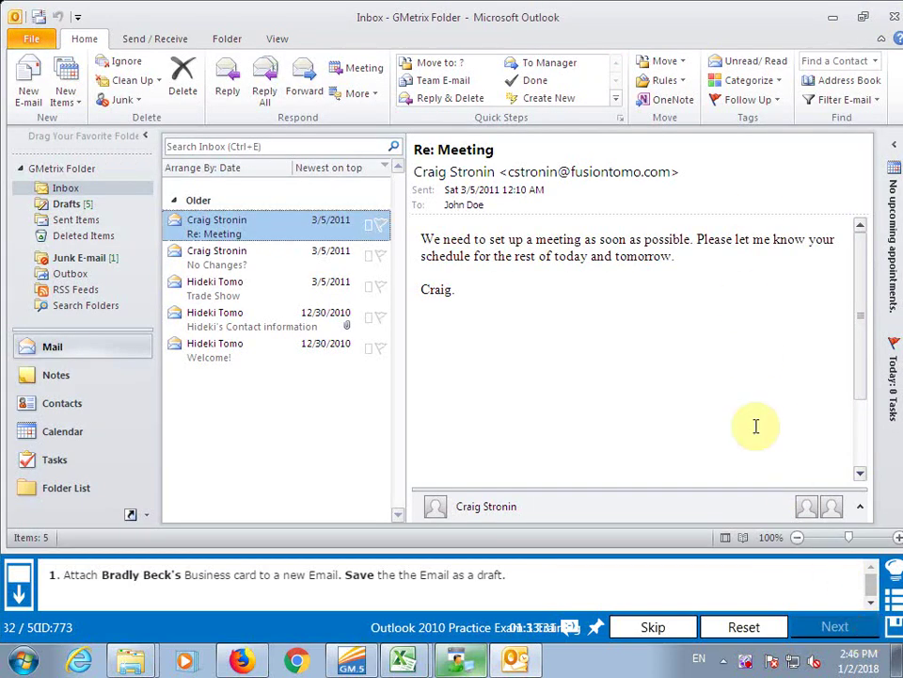
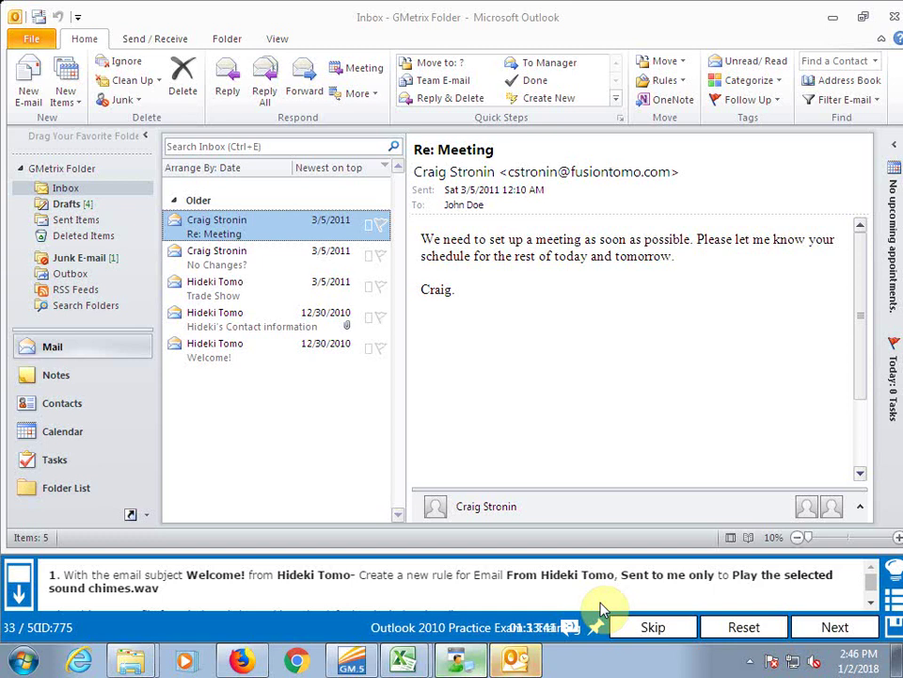
Start a rule from the Welcome! email matching its sender and mail sent only to me
click(223, 348)
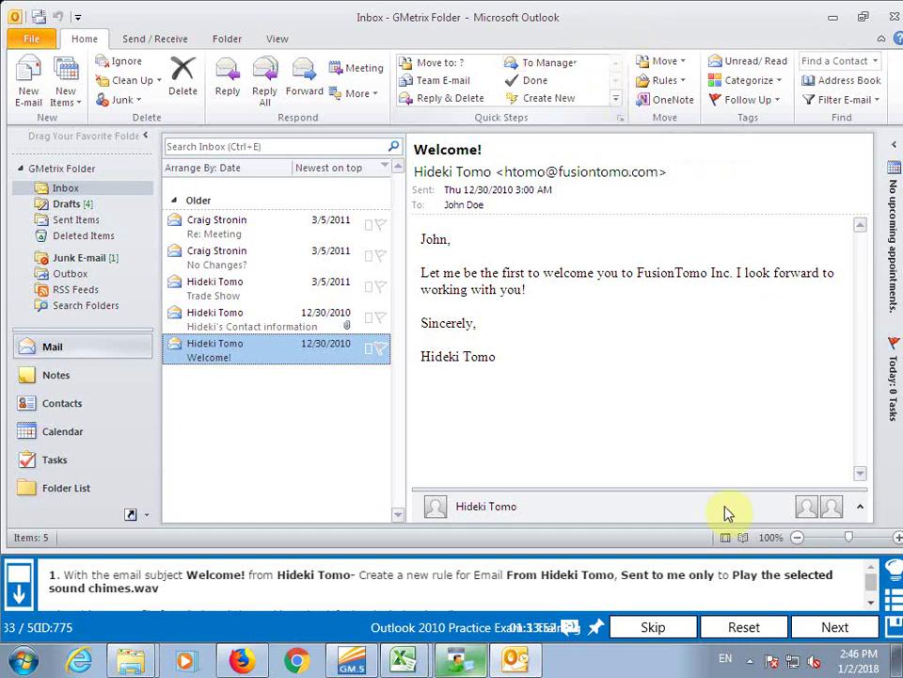
click(682, 81)
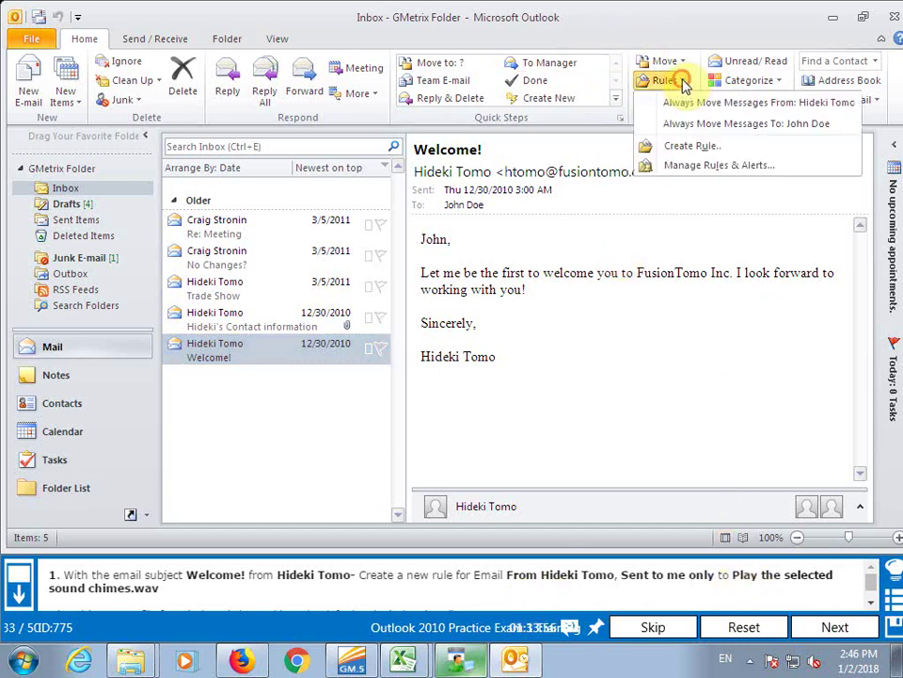
click(684, 146)
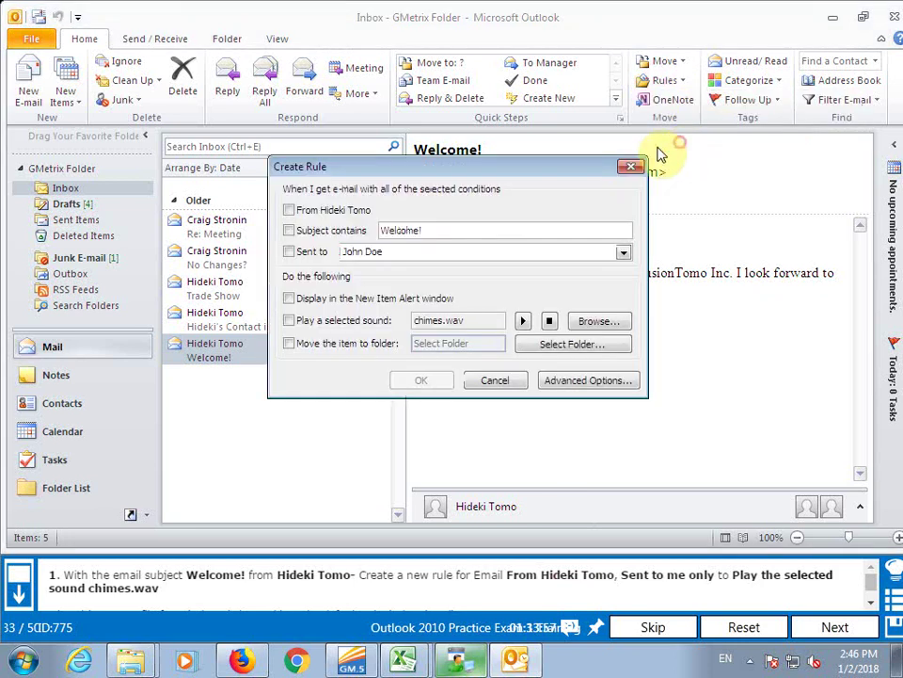
click(425, 252)
click(414, 279)
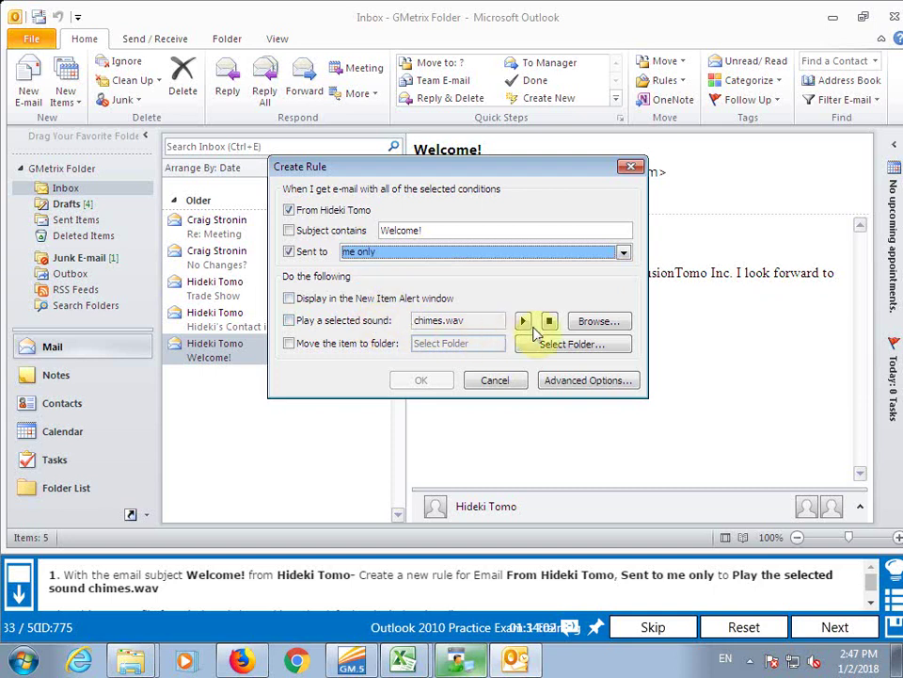
Make the rule play chimes.wav, then save the rule
click(600, 321)
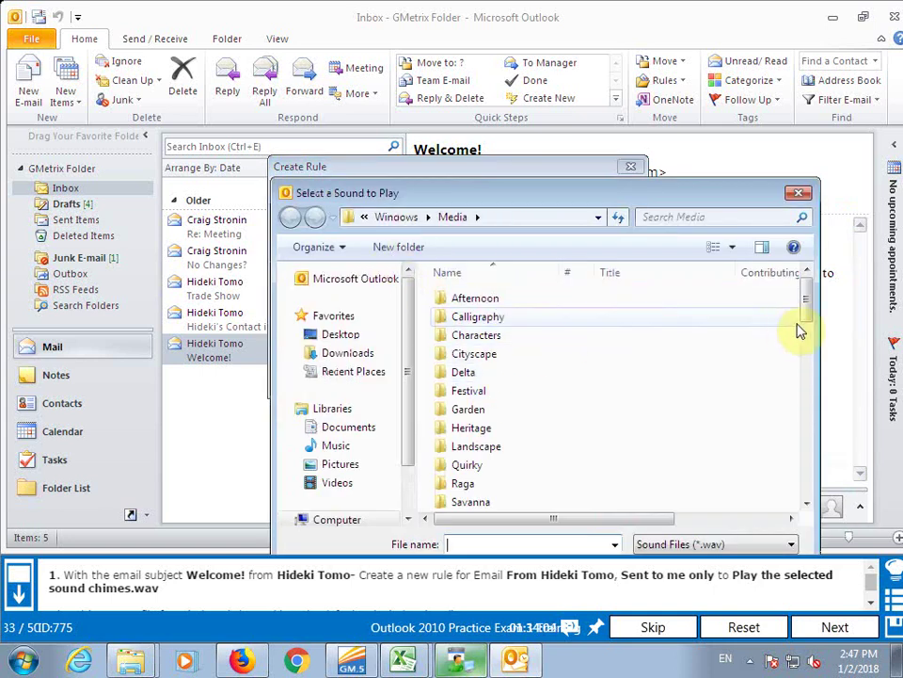
drag(806, 303, 805, 363)
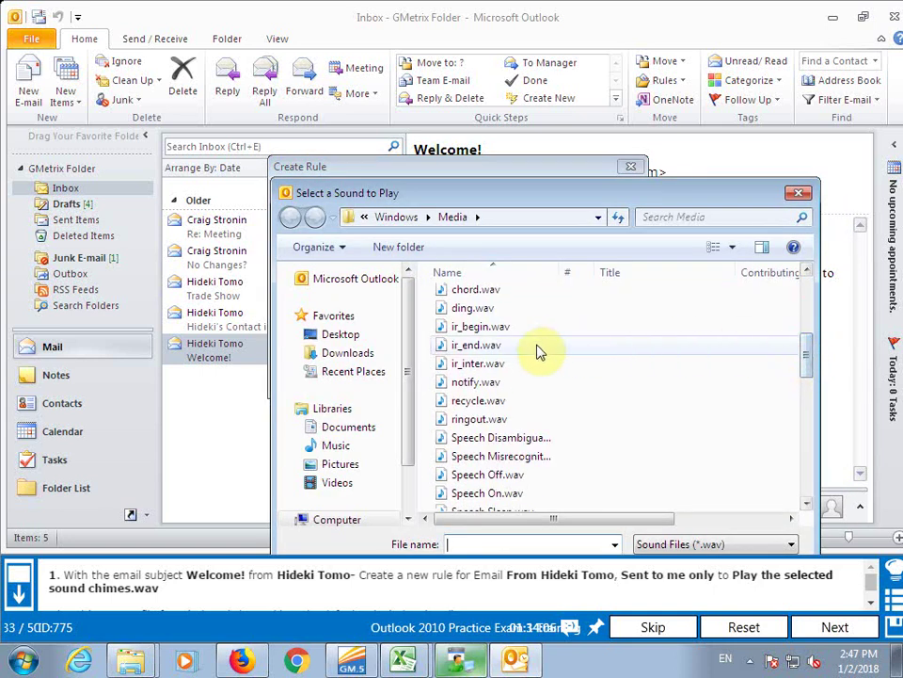
click(807, 271)
click(807, 272)
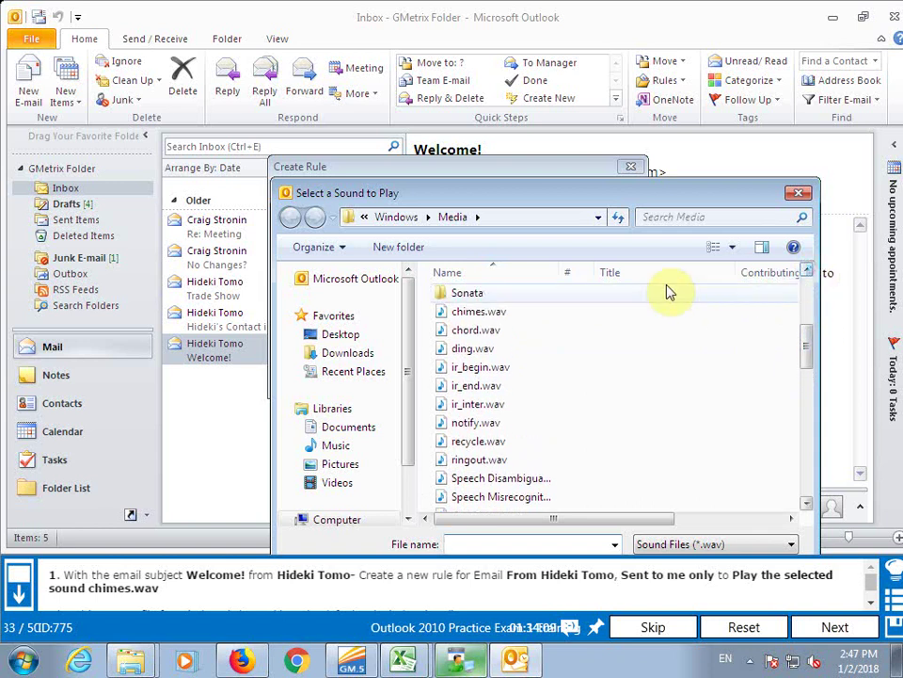
click(523, 312)
drag(718, 205, 715, 118)
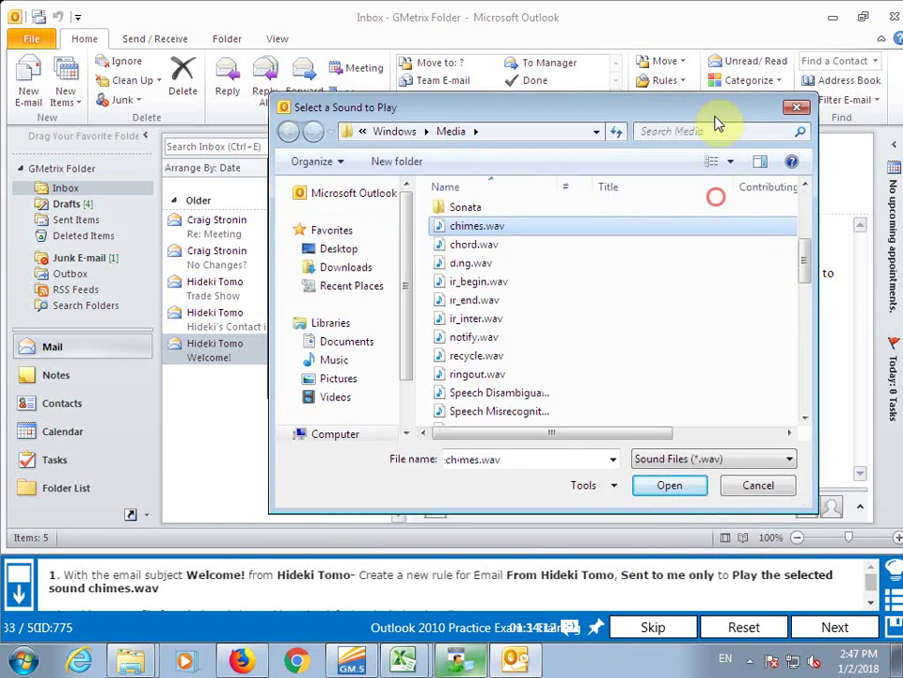
click(670, 483)
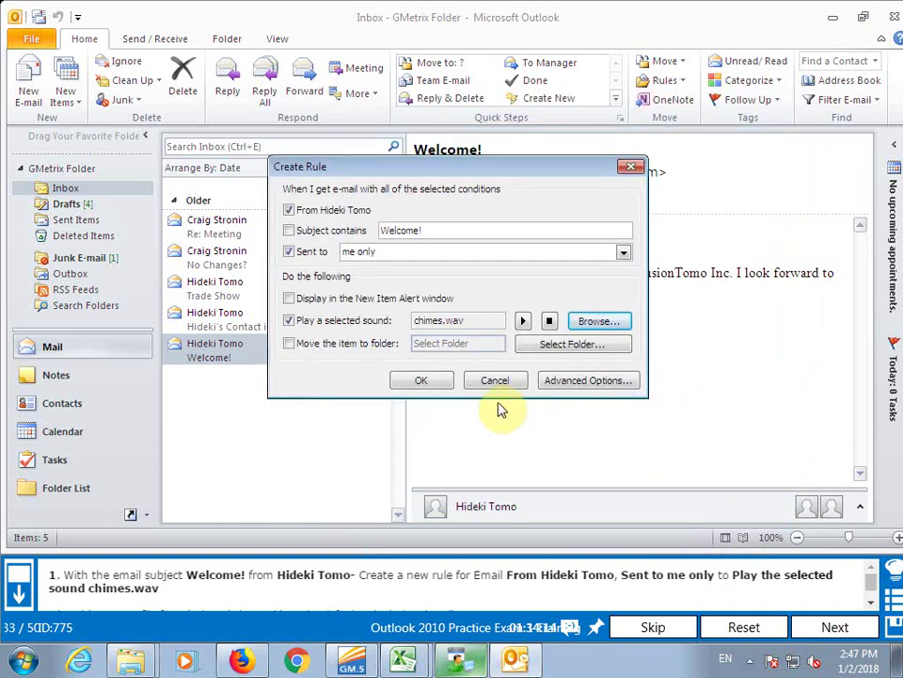
click(421, 382)
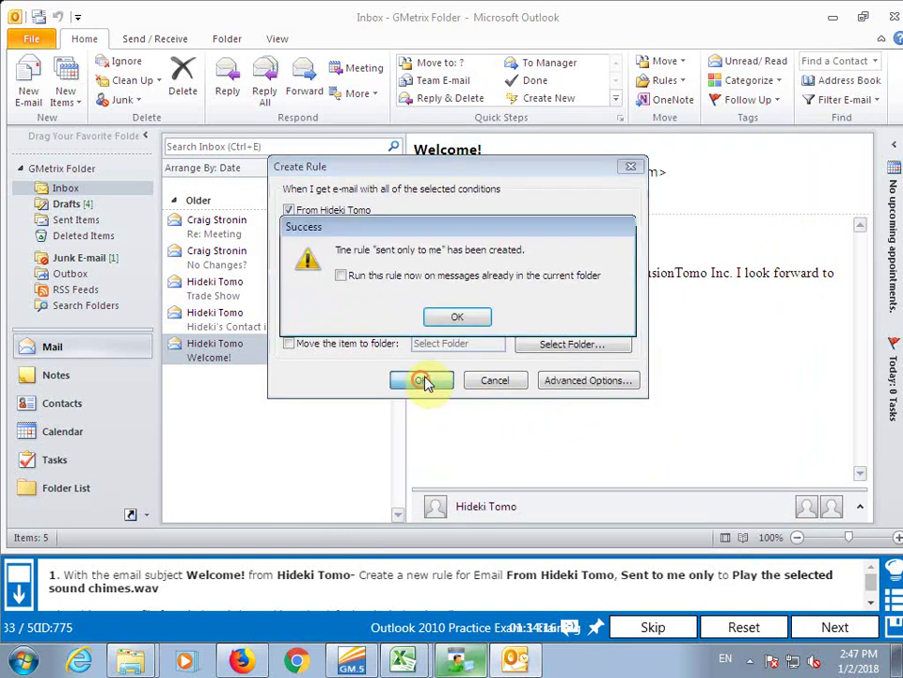
click(454, 313)
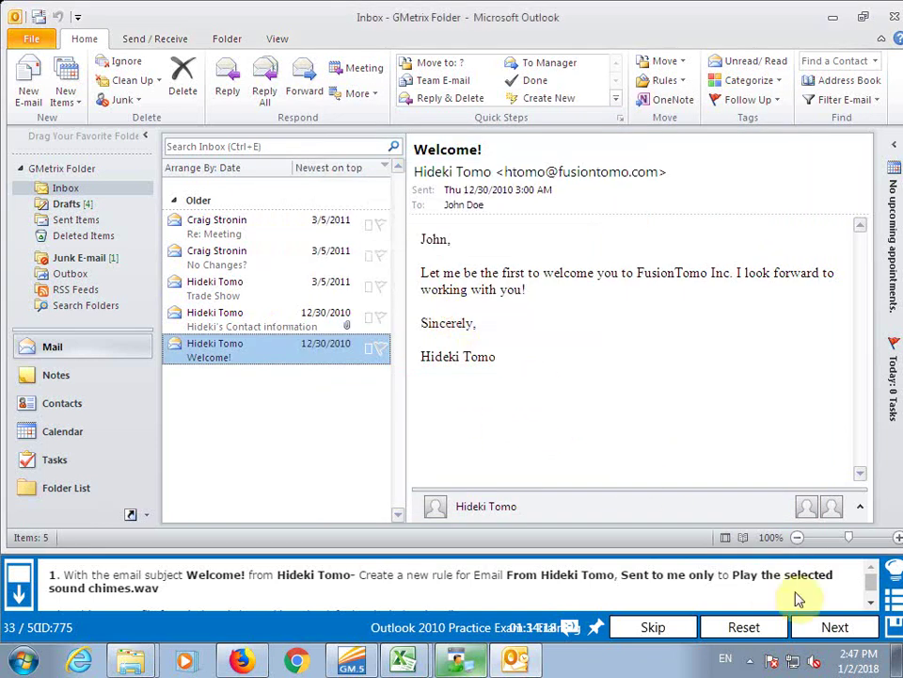
click(871, 602)
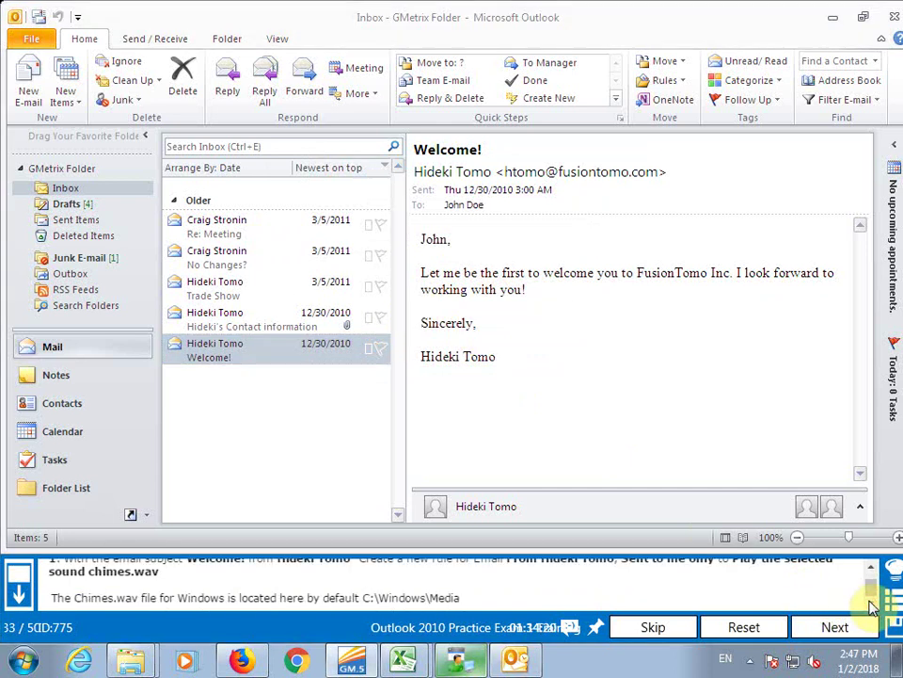
Start a new journal entry, then close it unused
click(852, 623)
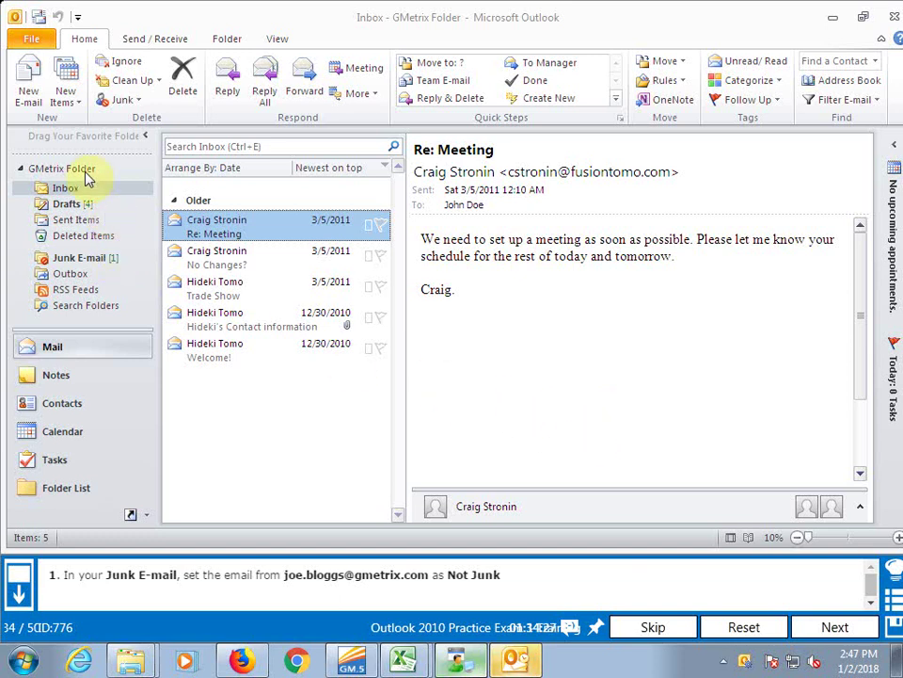
click(76, 105)
mouse_move(106, 260)
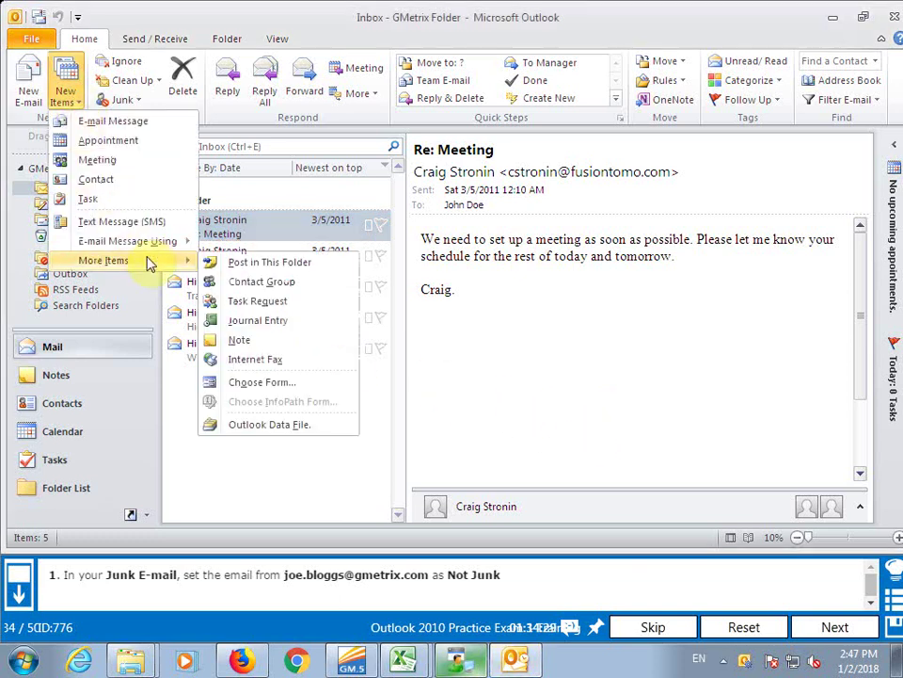
click(282, 320)
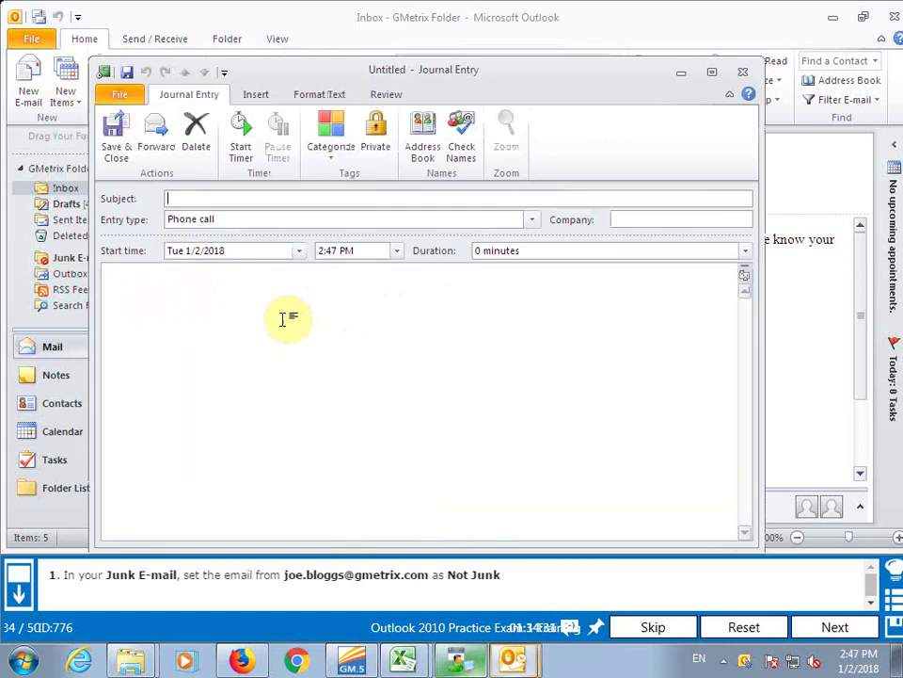
click(742, 72)
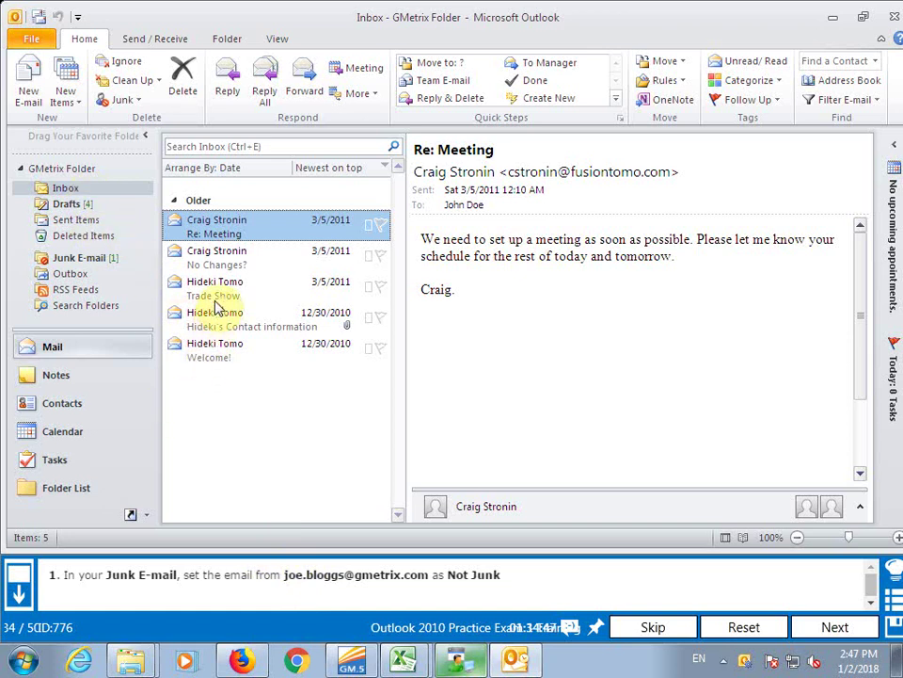
Mark the message in the Junk E-mail folder as Not Junk, moving it back to the Inbox
click(111, 264)
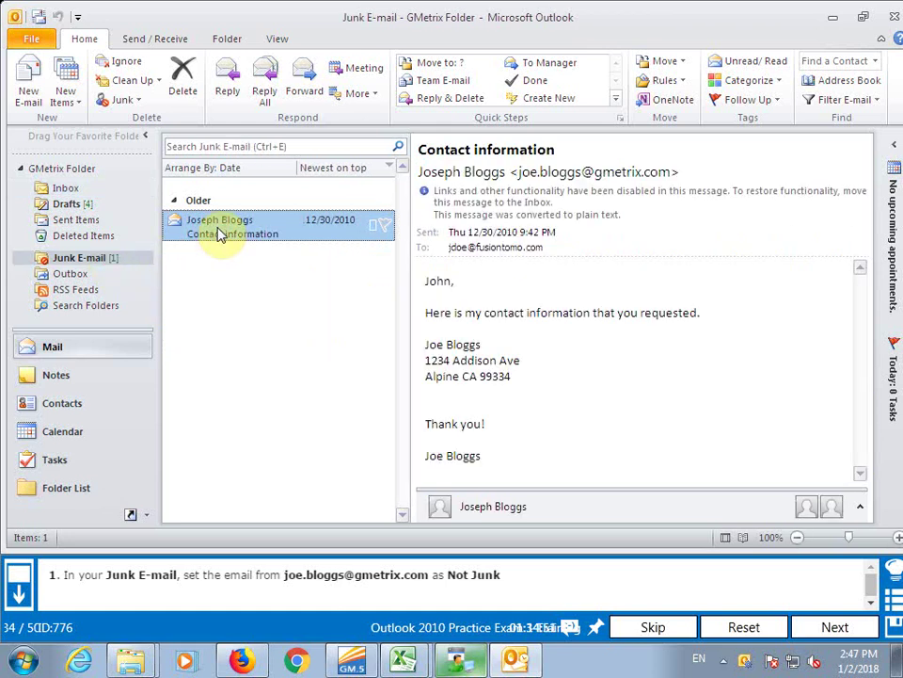
click(137, 100)
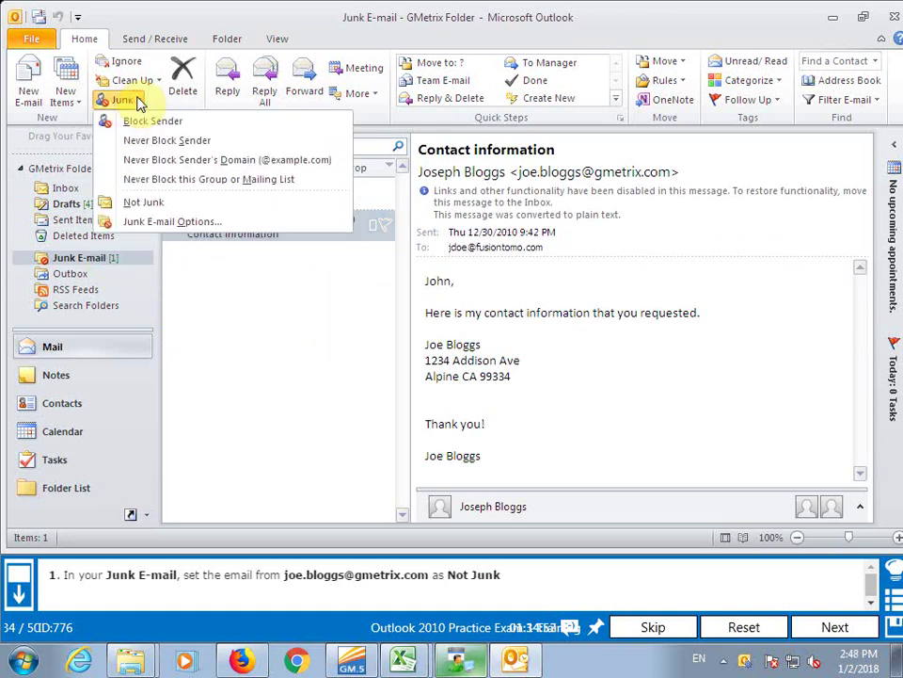
click(144, 202)
click(530, 392)
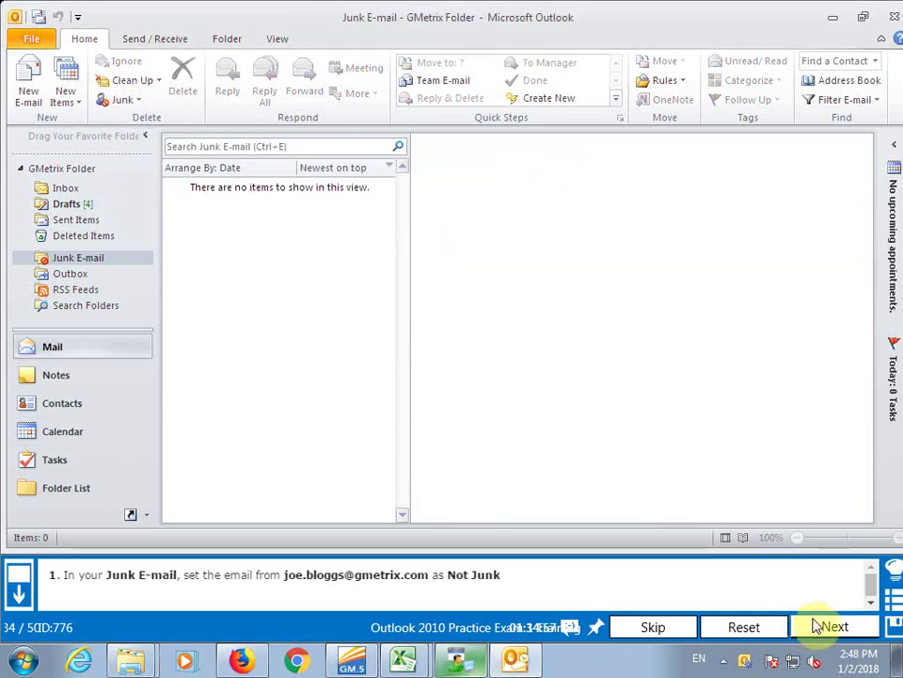
click(828, 626)
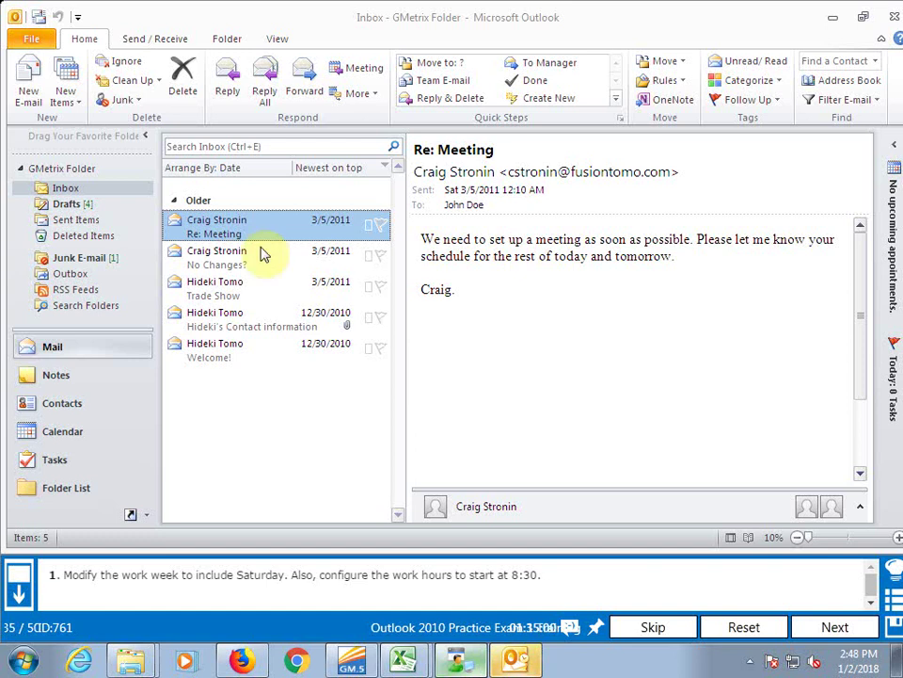
In Calendar options, set work start time to 8:30 AM and add Saturday to the work week
click(30, 40)
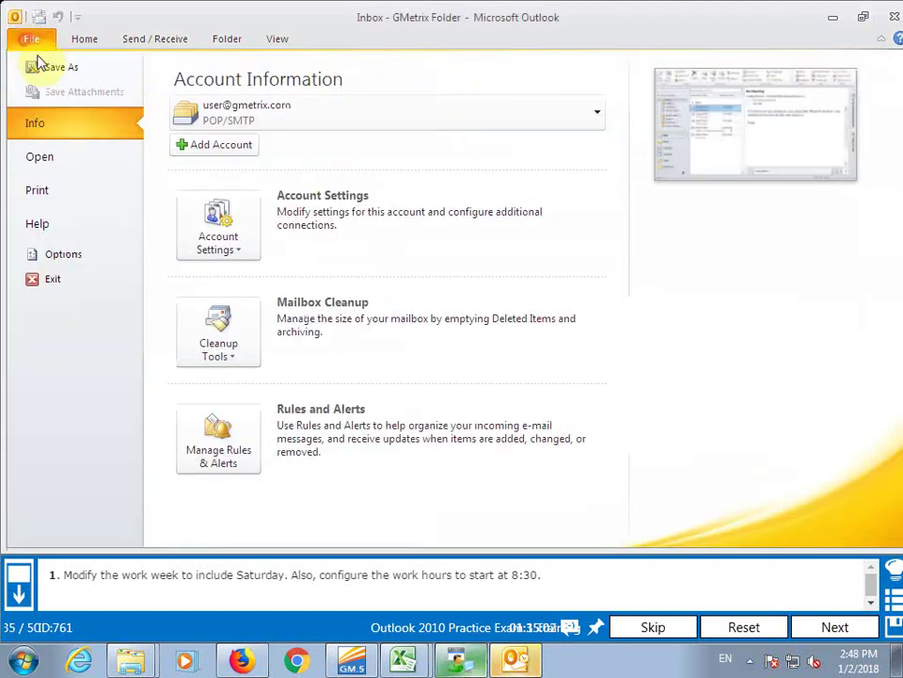
click(62, 254)
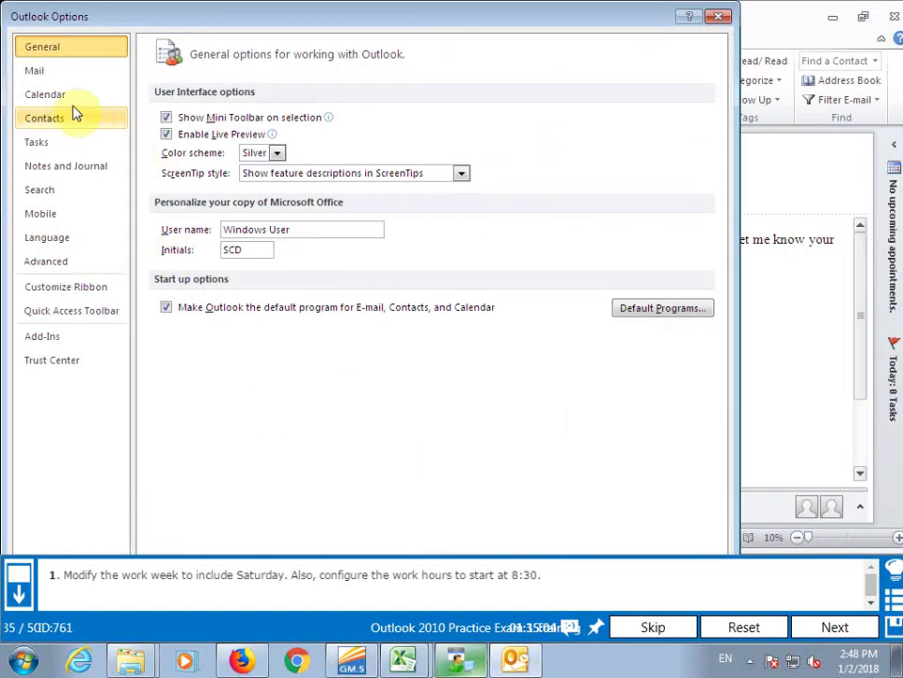
click(47, 94)
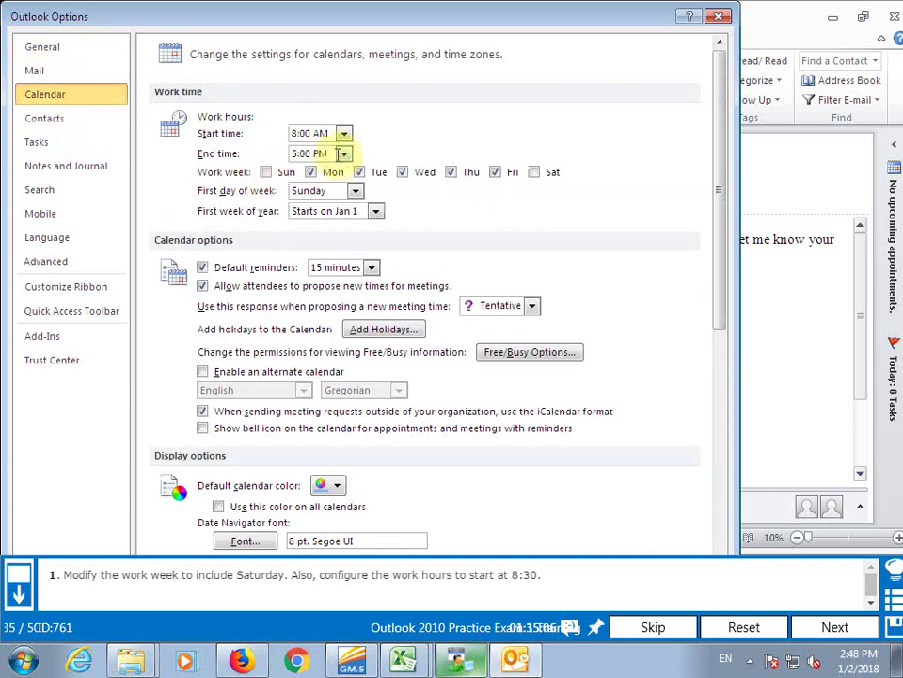
click(344, 134)
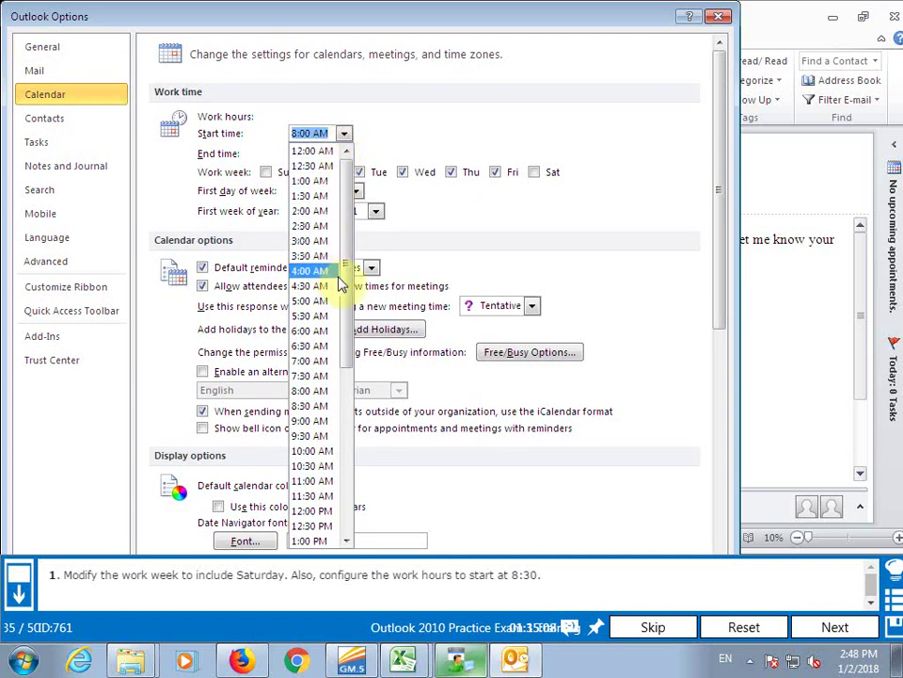
scroll(351, 254, down, 1)
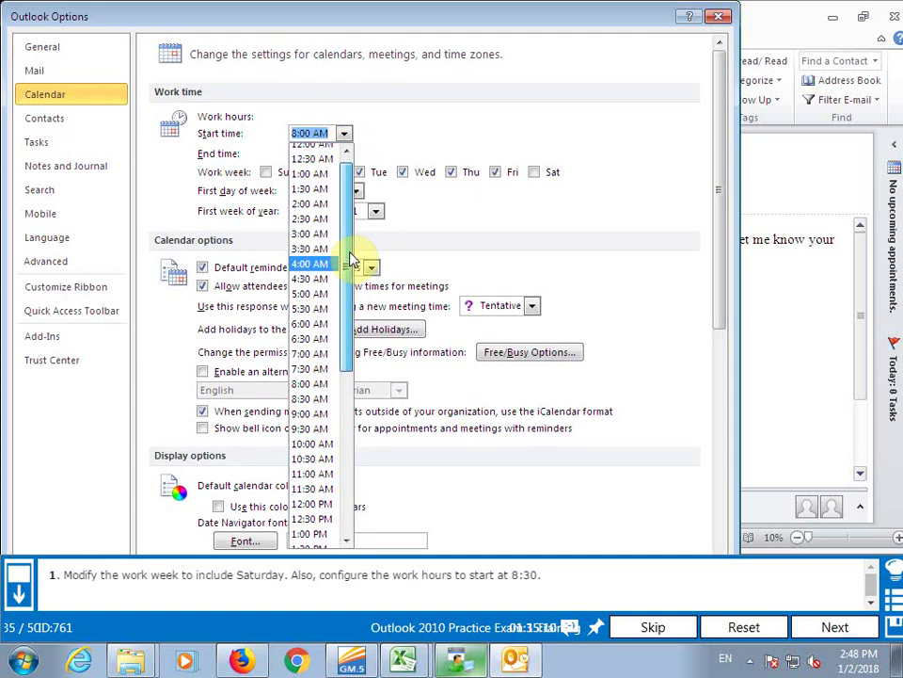
click(328, 398)
click(533, 172)
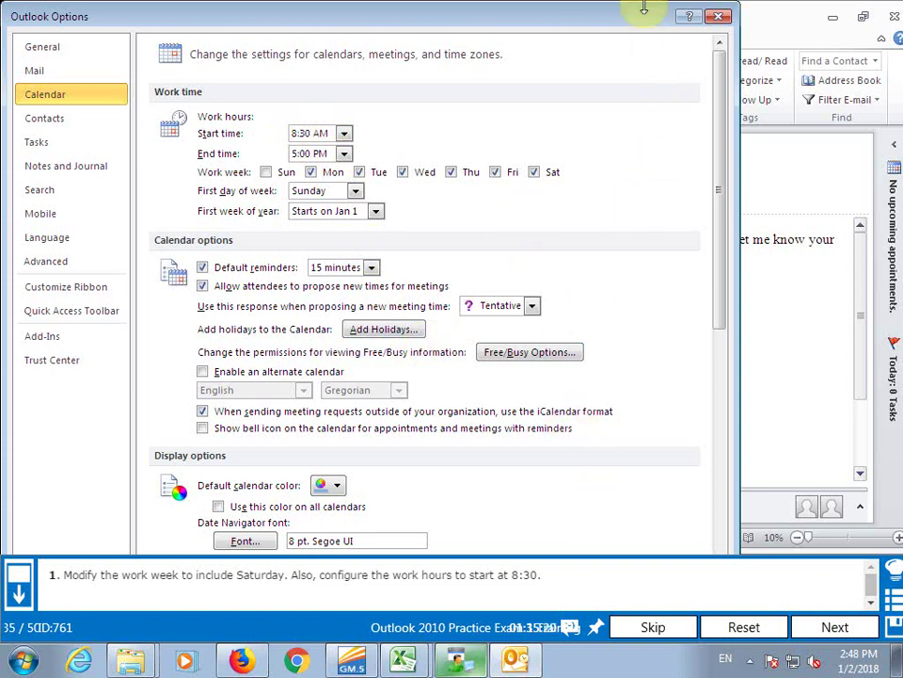
mouse_move(479, 3)
mouse_down()
mouse_move(640, 92)
mouse_move(640, 22)
mouse_up()
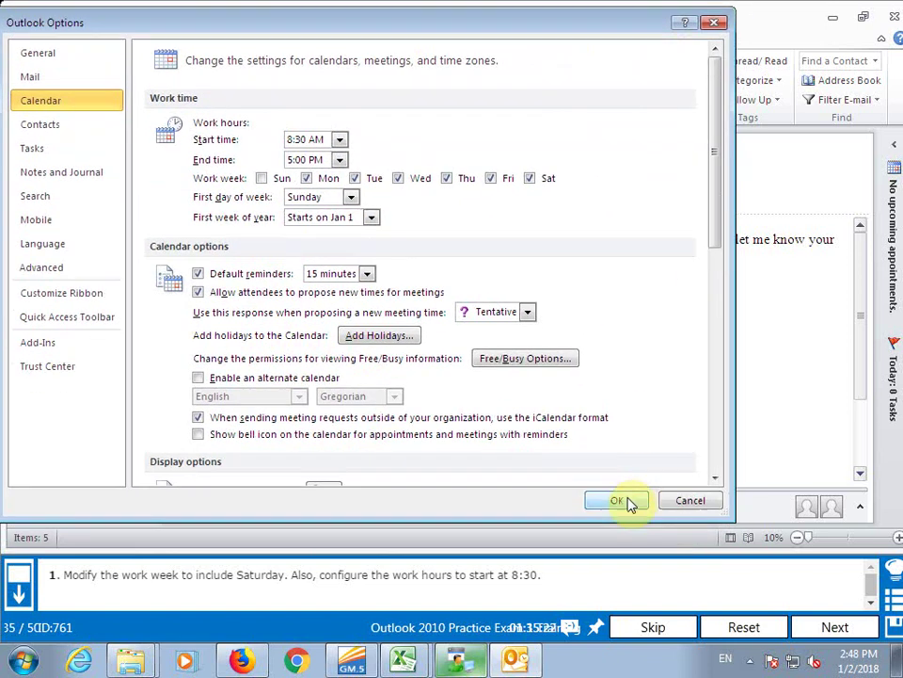
click(626, 500)
click(834, 627)
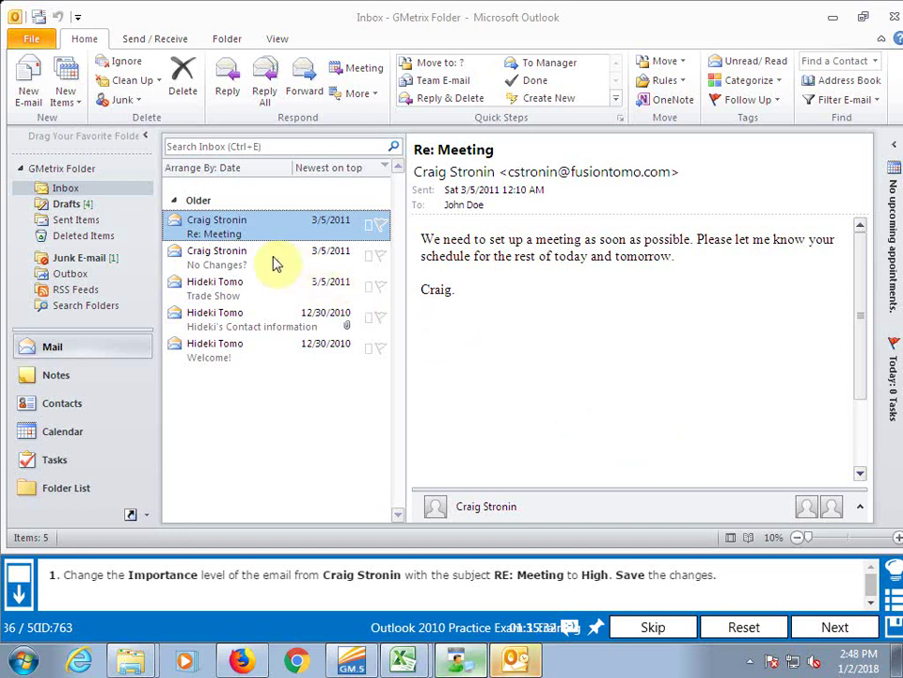
Give the Re: Meeting email High importance in its properties and save it
double_click(248, 230)
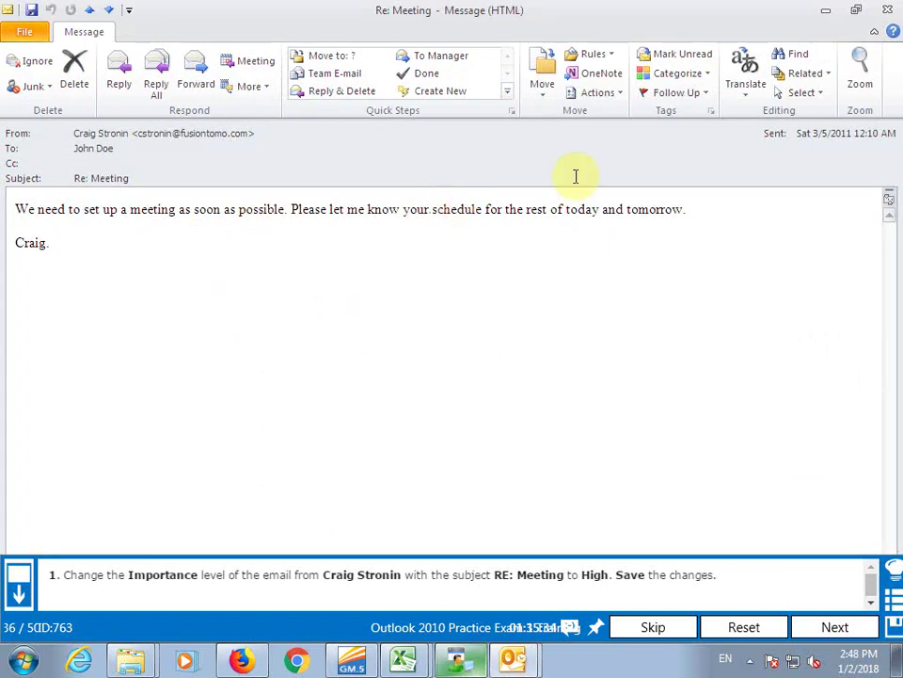
click(713, 109)
click(409, 169)
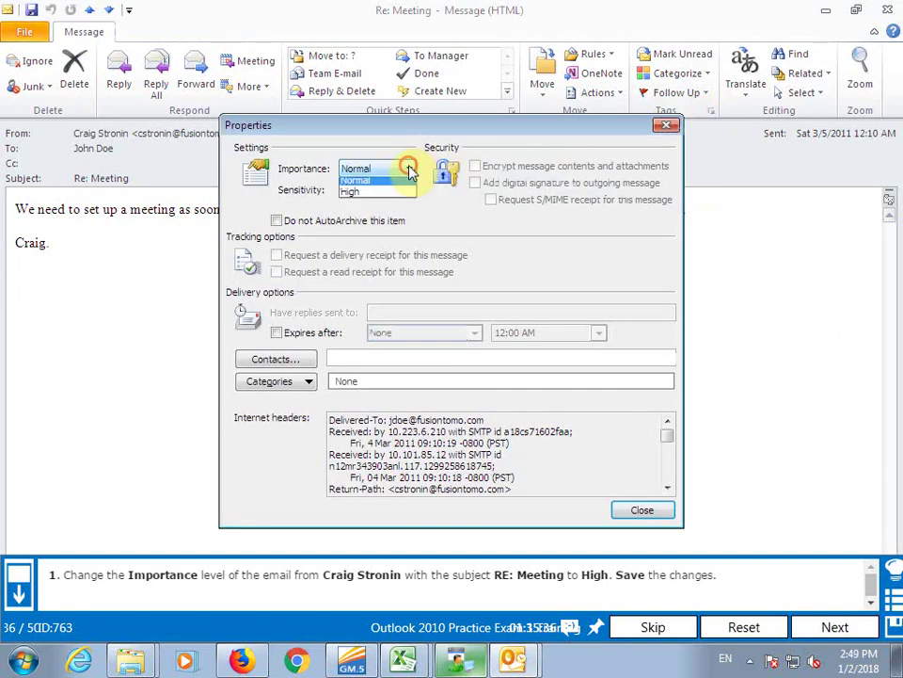
click(374, 211)
click(647, 510)
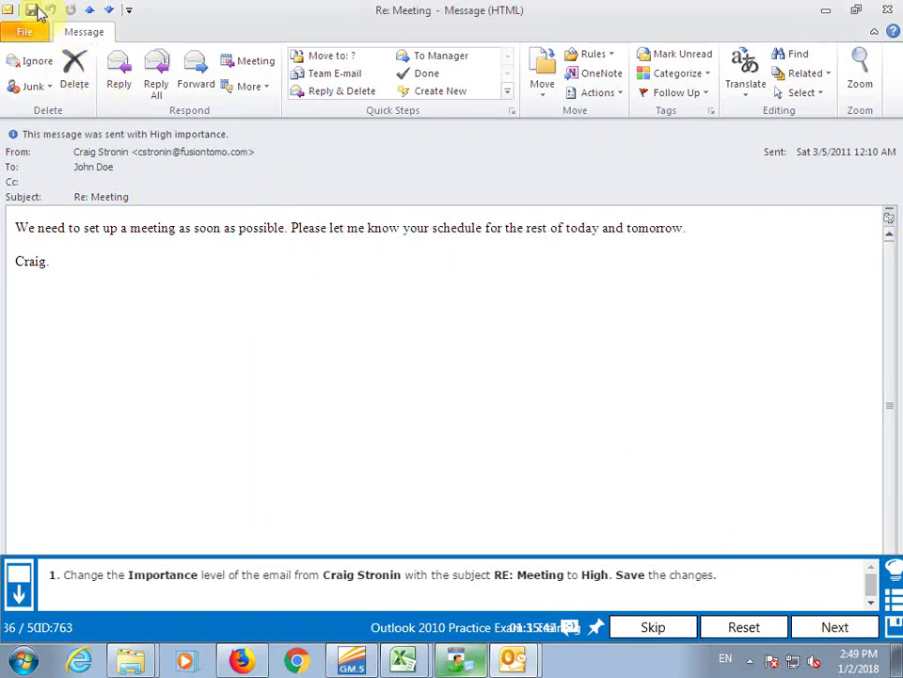
click(31, 9)
click(832, 626)
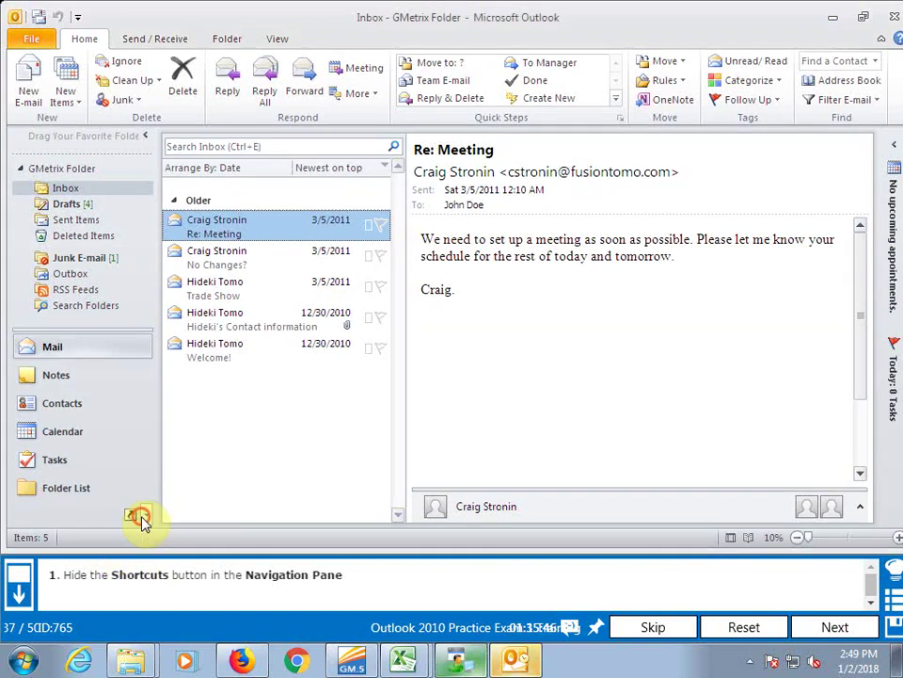
Uncheck Shortcuts in Navigation Pane Options so its button no longer shows
click(144, 515)
mouse_move(241, 584)
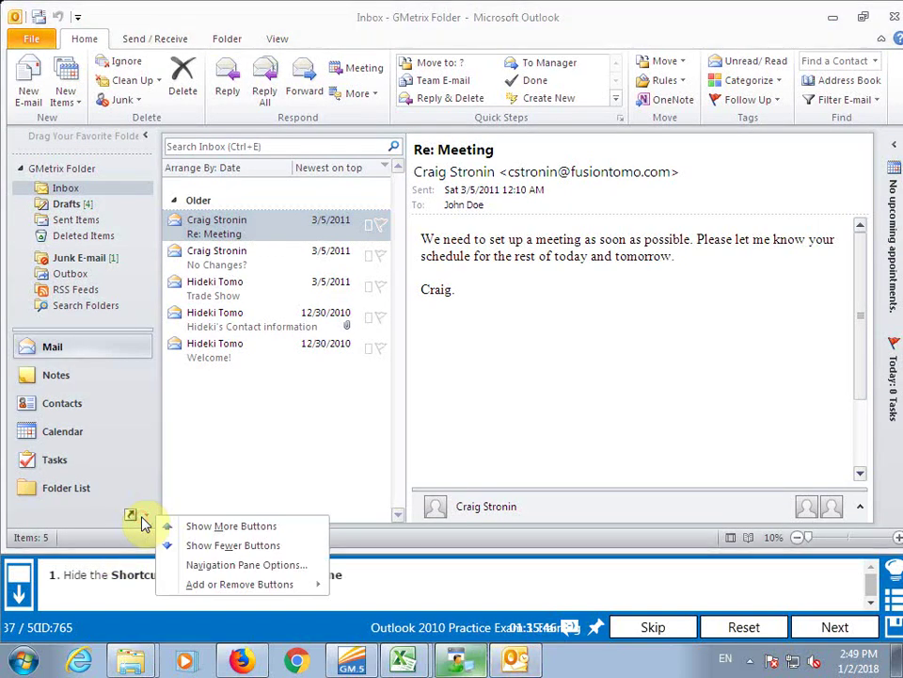
click(241, 564)
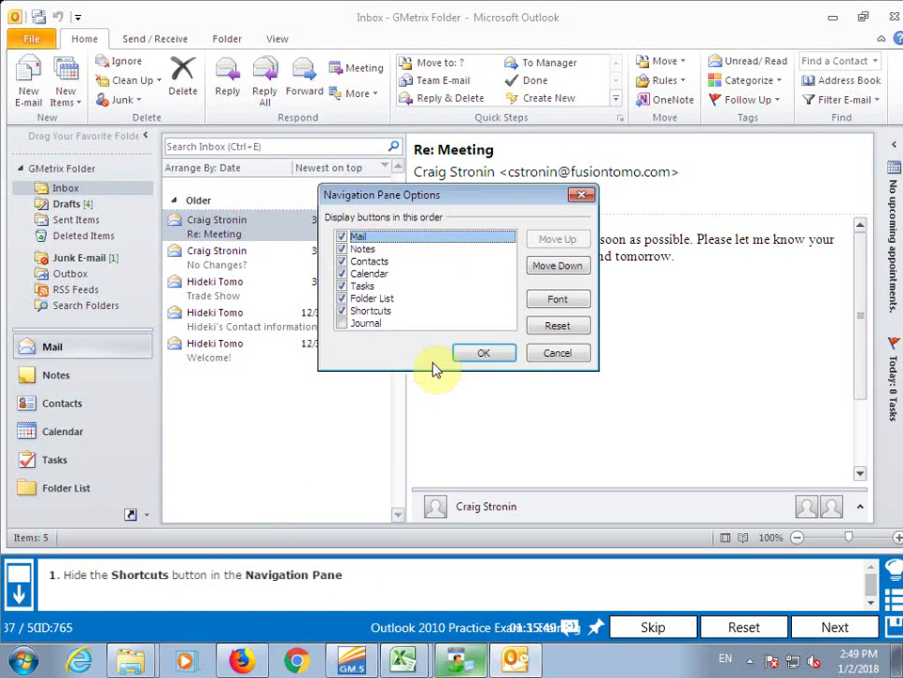
click(368, 311)
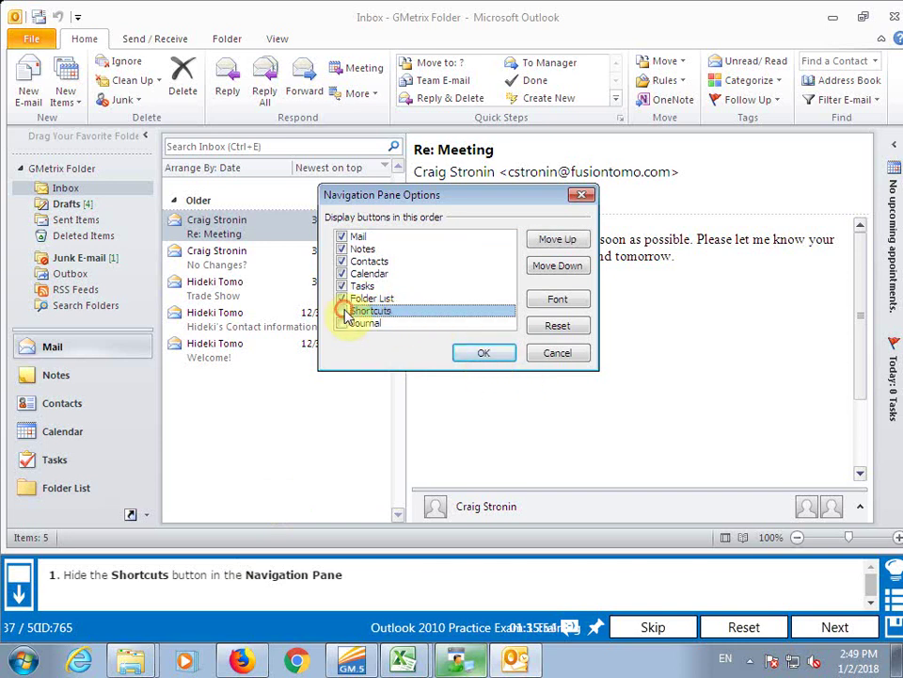
click(491, 354)
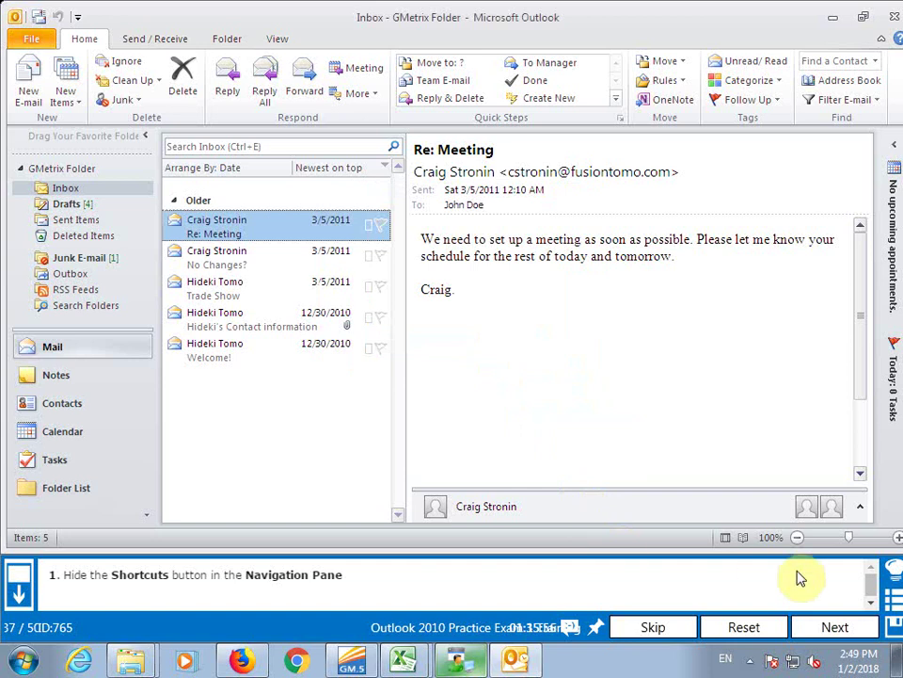
click(858, 626)
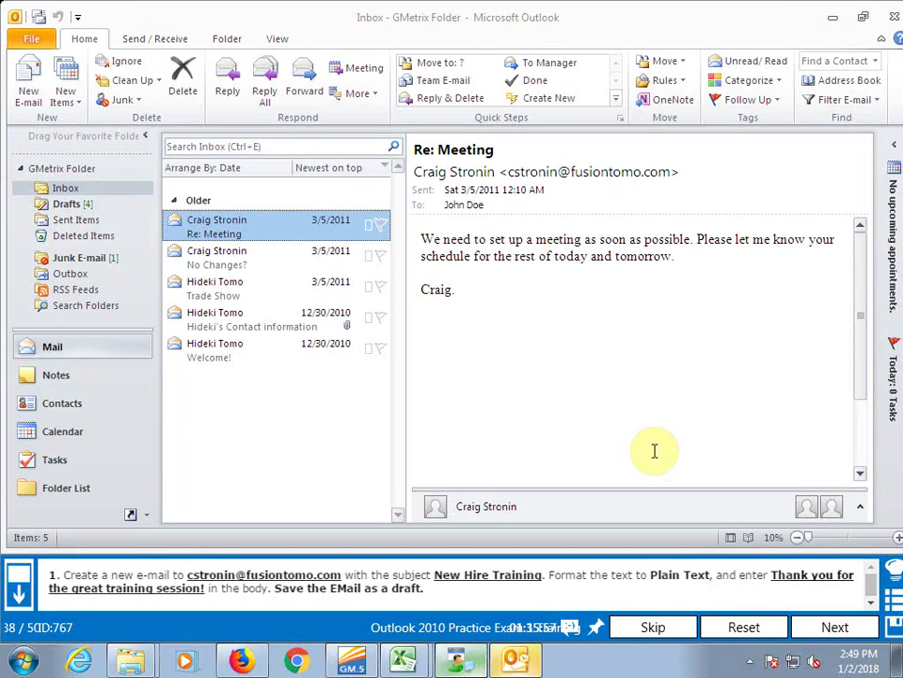
Address a new e-mail to the contact chosen from the address book
click(28, 74)
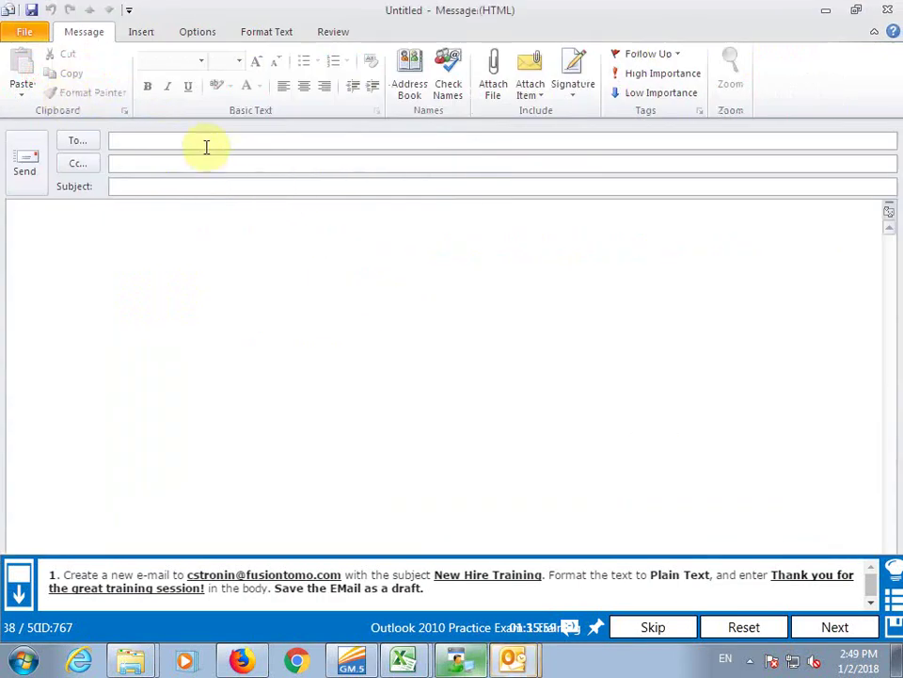
click(77, 140)
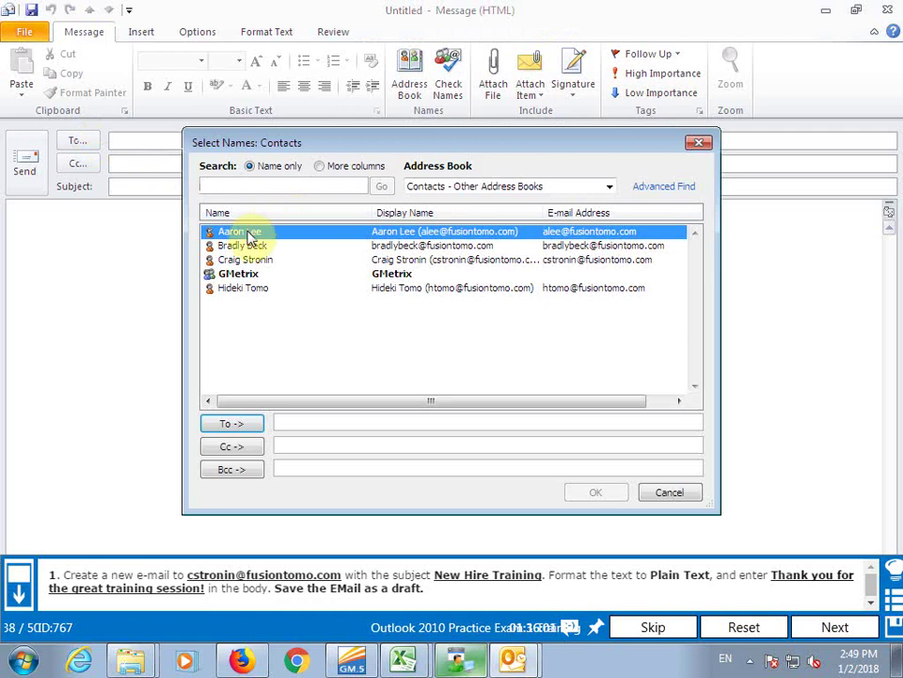
click(249, 259)
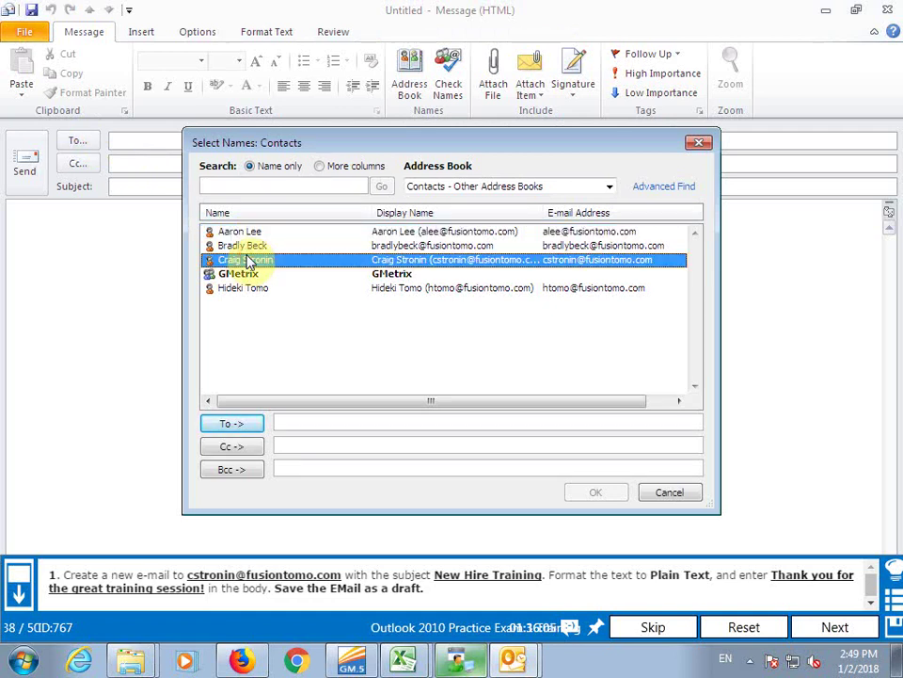
click(237, 422)
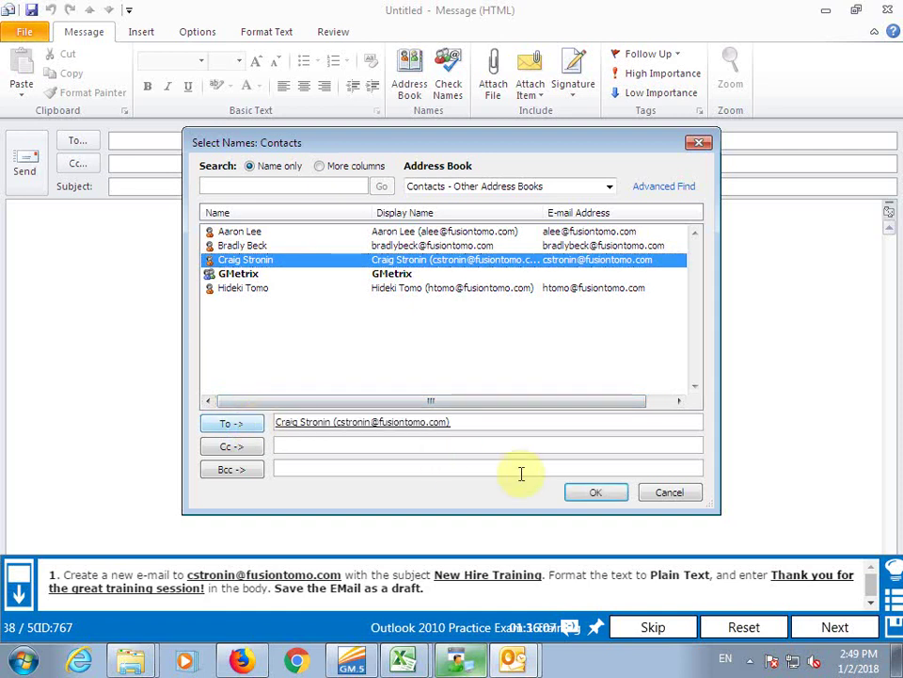
click(596, 492)
Add subject 'New Hire Training' and plain-text body 'Thank you for the great training session!', then save
click(139, 184)
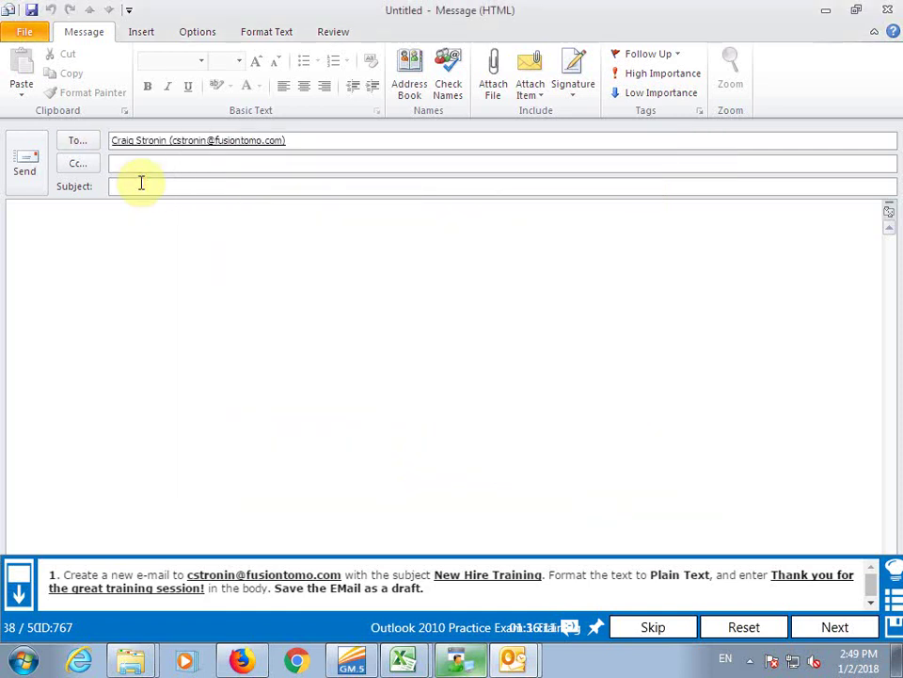
text(New)
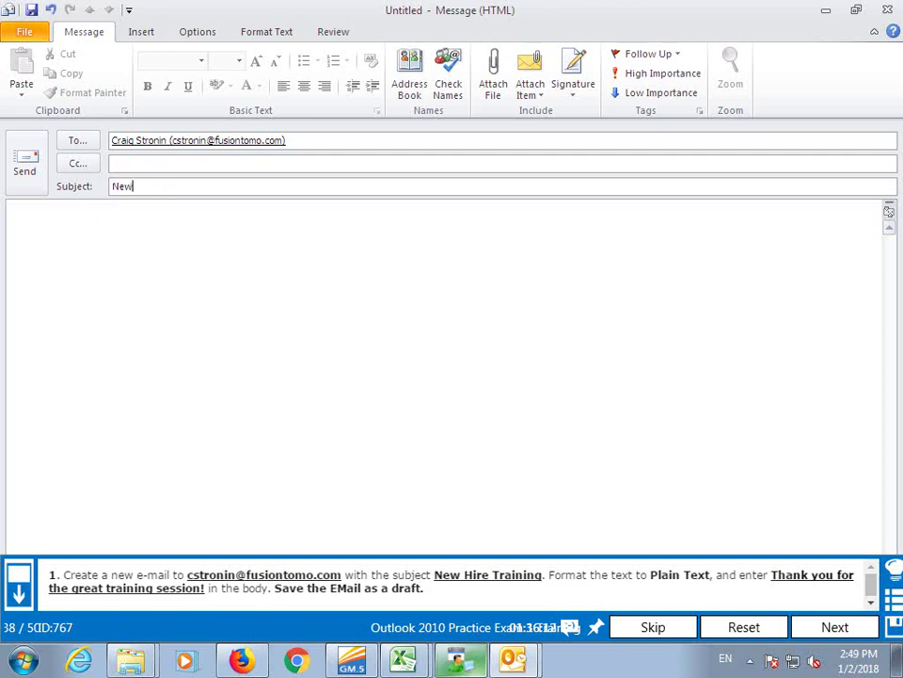
text( Hire)
text( Tra)
text(ining)
click(264, 36)
click(108, 73)
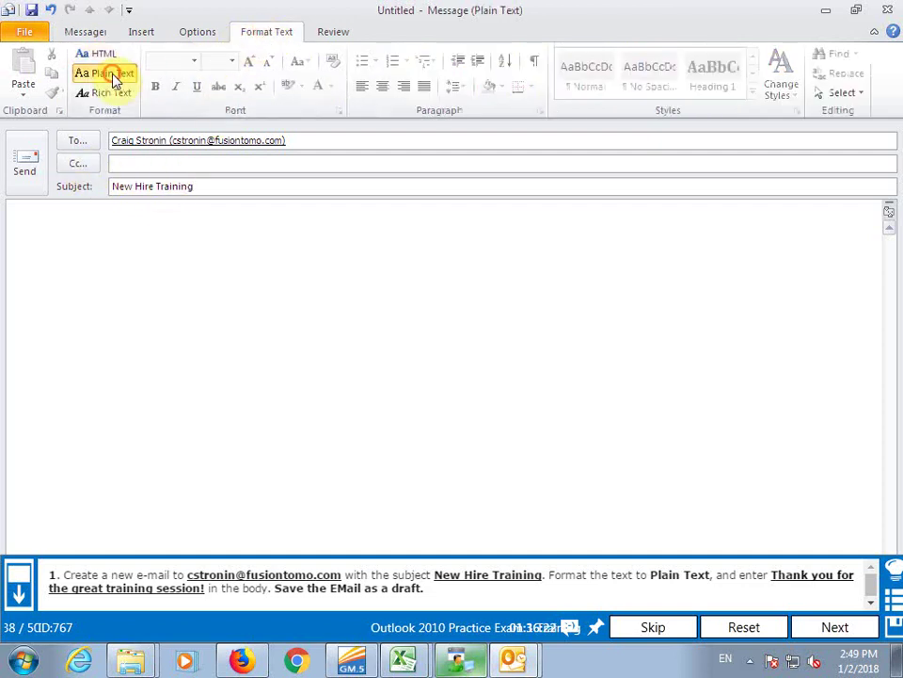
click(161, 223)
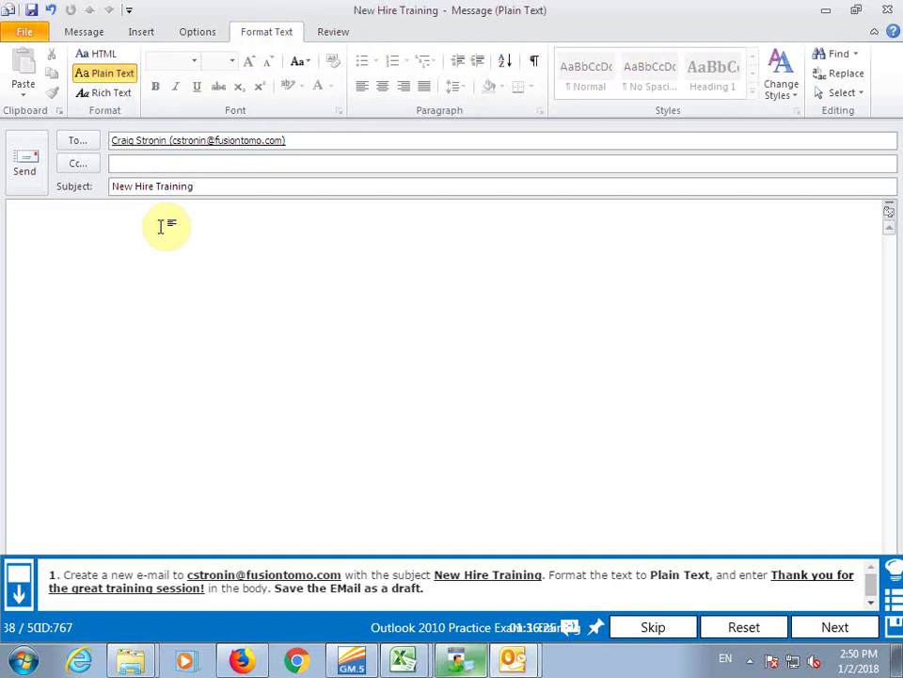
text(T)
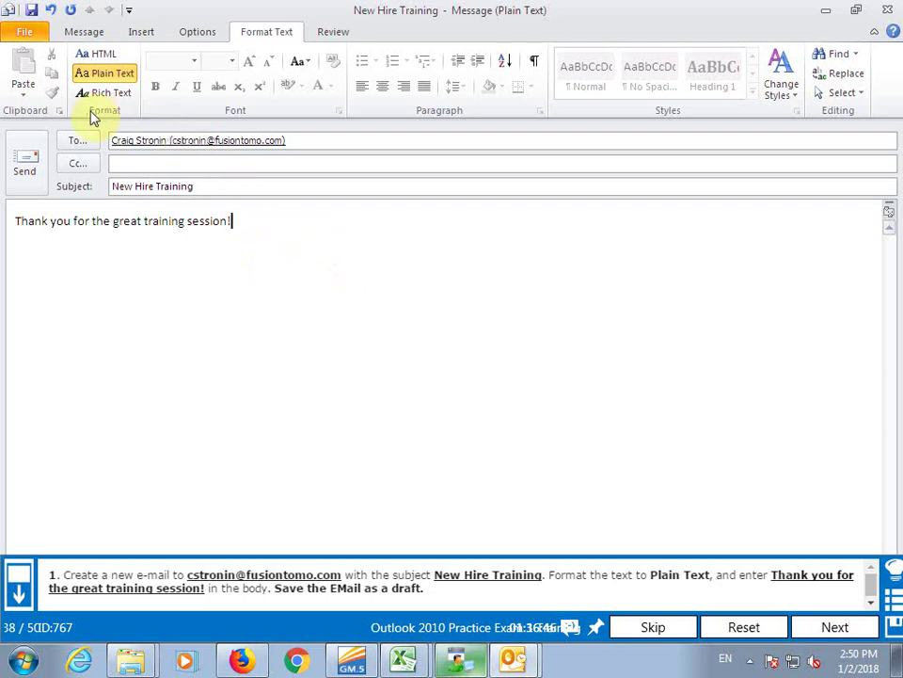
click(31, 11)
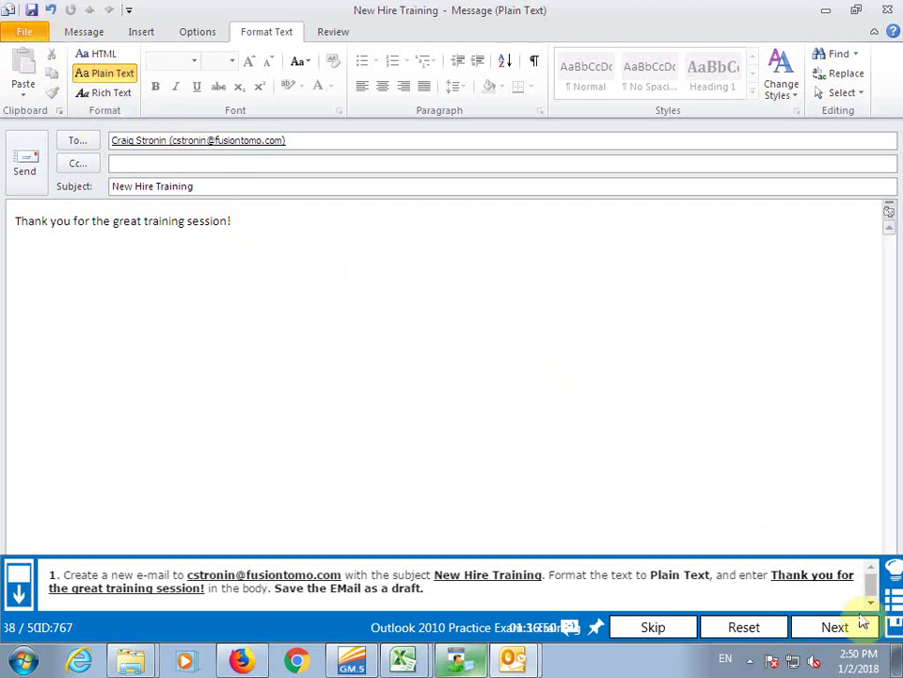
Open the 'Contact information request.' draft from the Drafts folder
click(859, 631)
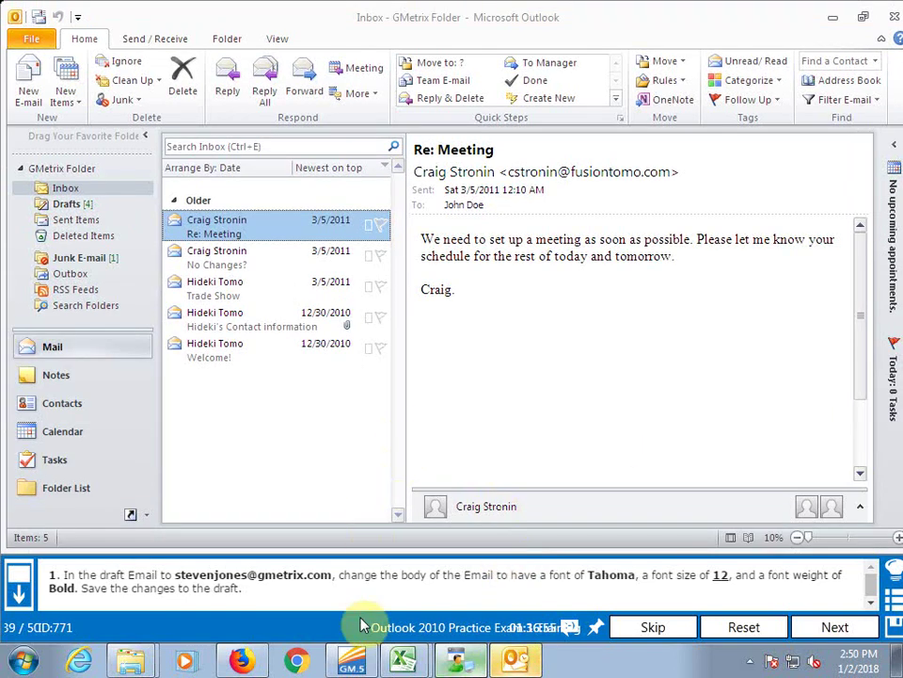
click(93, 206)
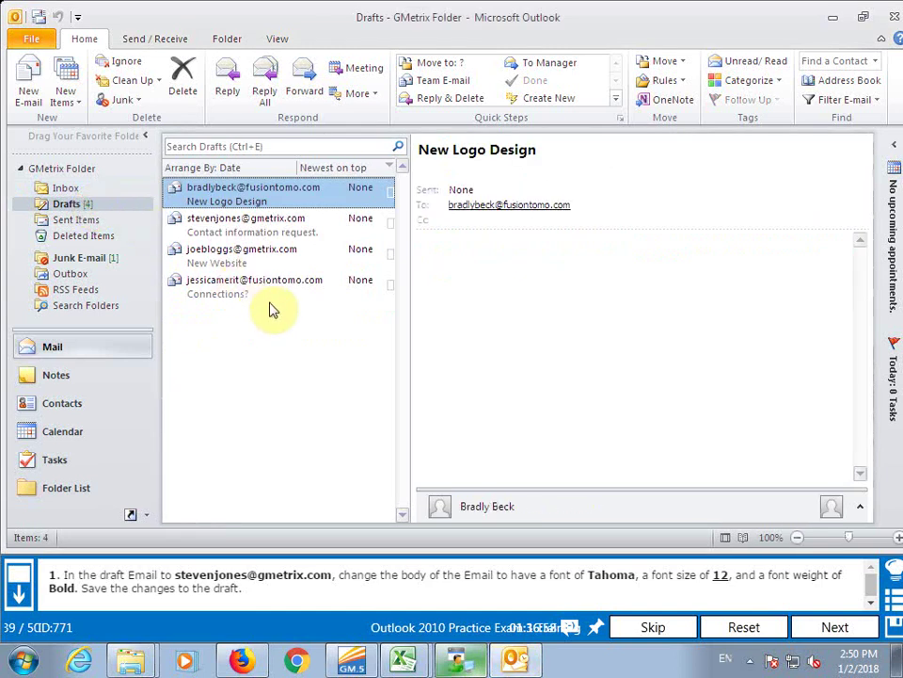
click(268, 232)
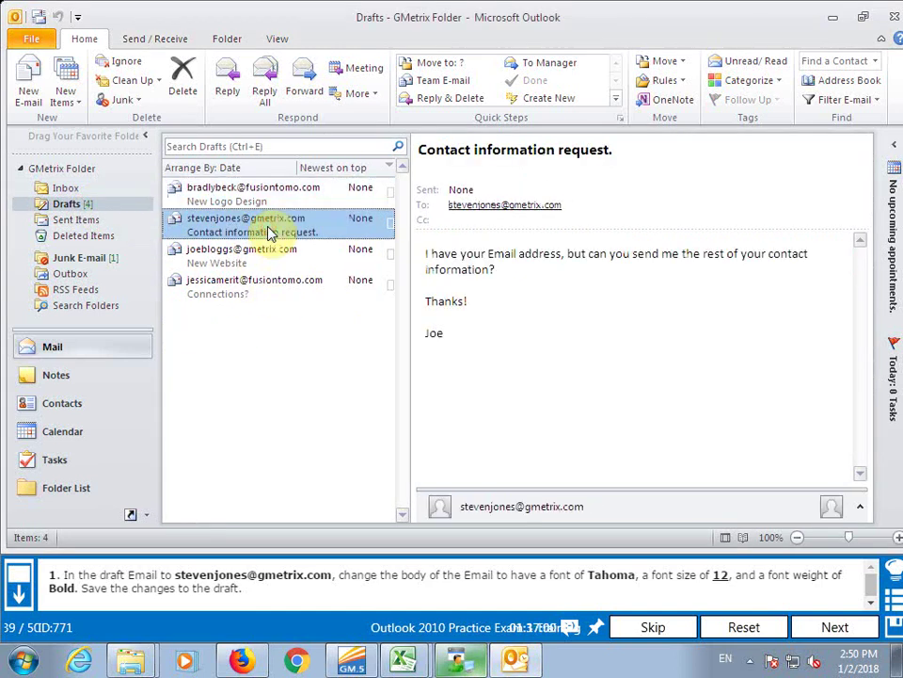
double_click(268, 232)
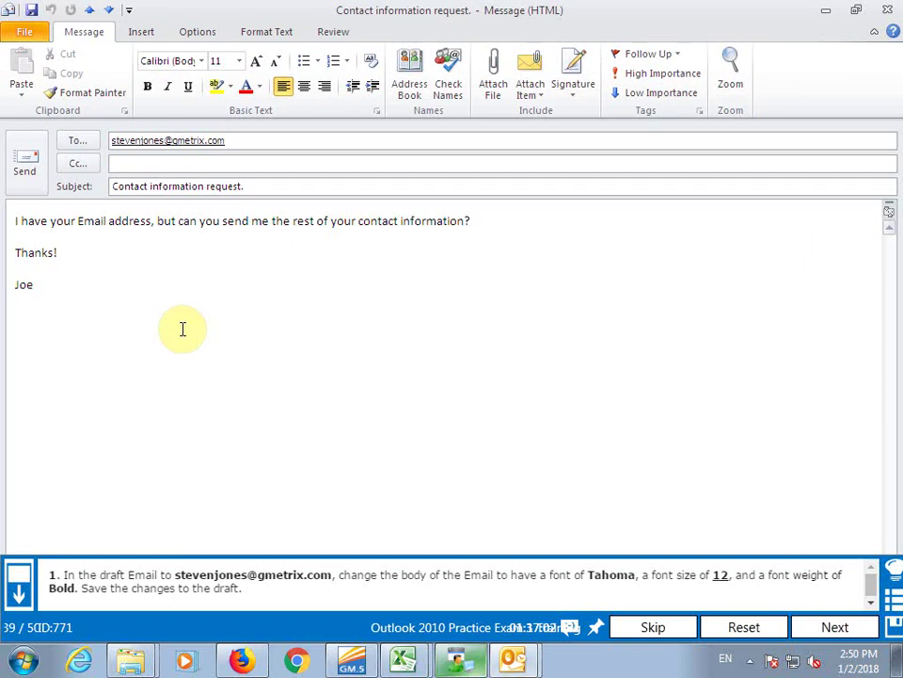
Format the whole draft body as Tahoma, size 12, bold, and save it
key(ctrl+a)
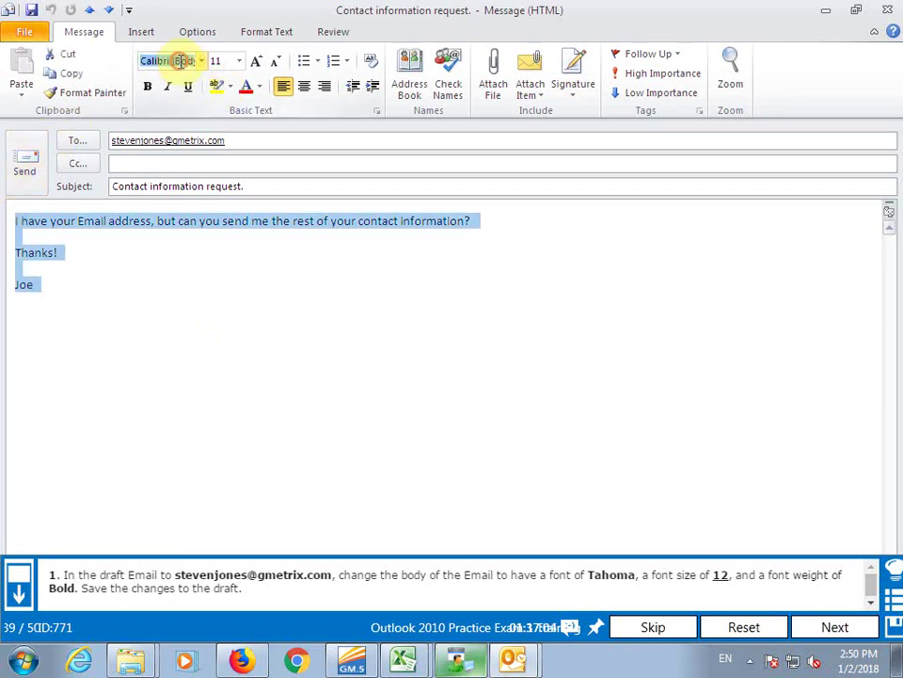
text(Tahoma)
key(Return)
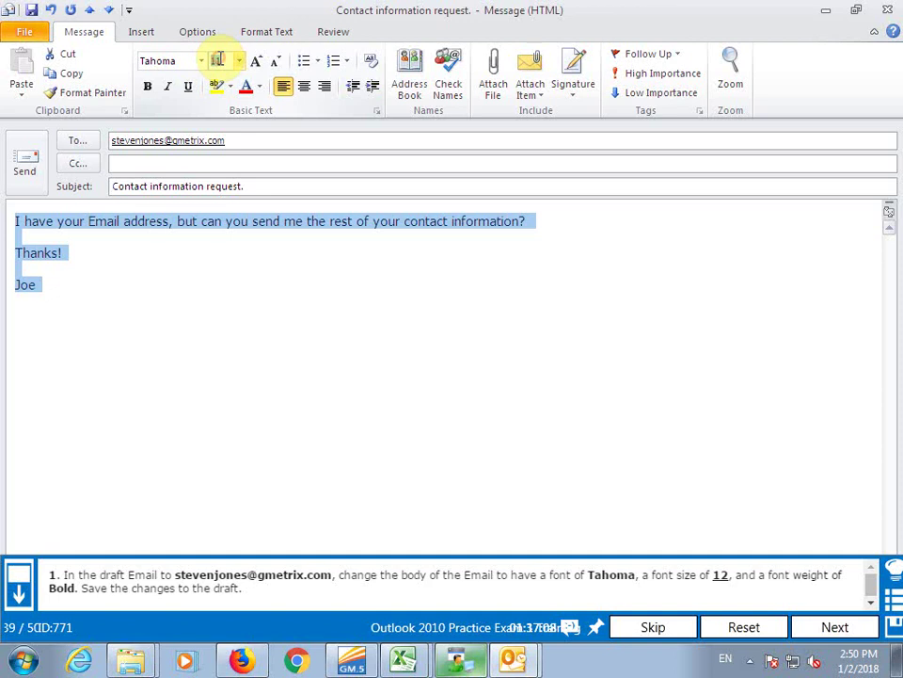
text(12)
key(Return)
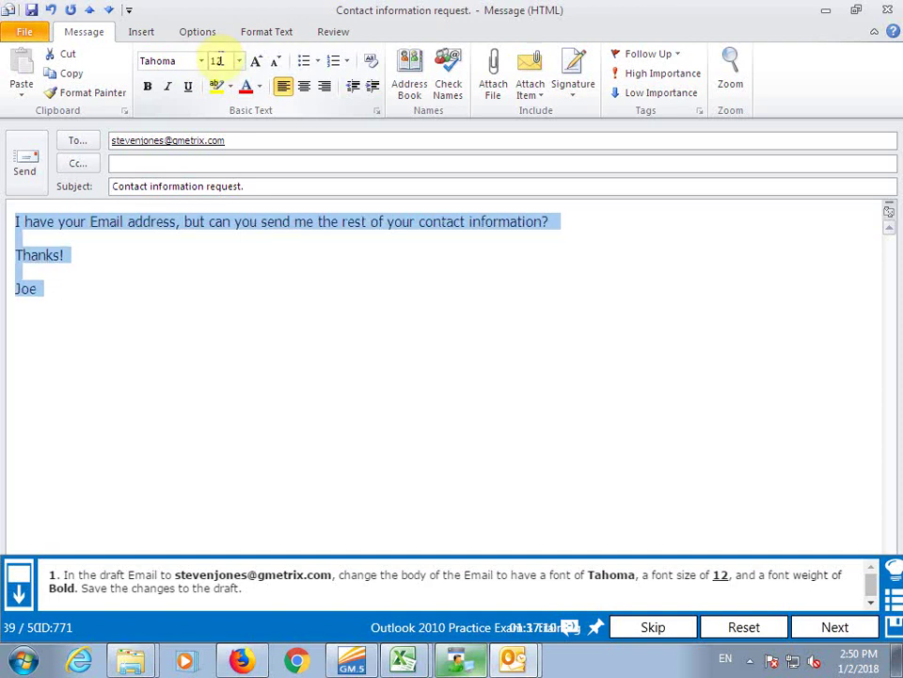
click(148, 86)
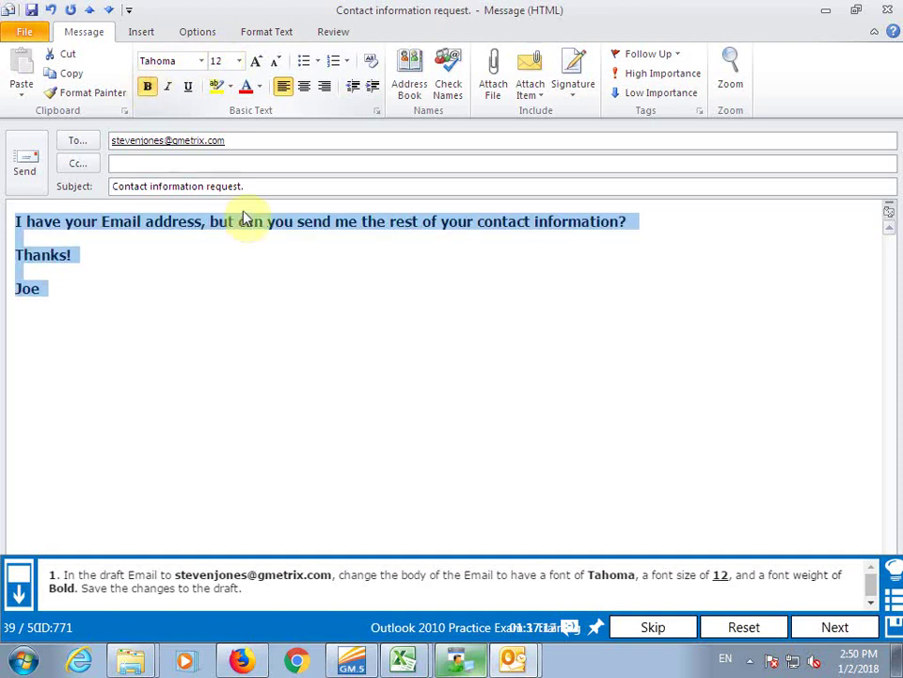
click(329, 359)
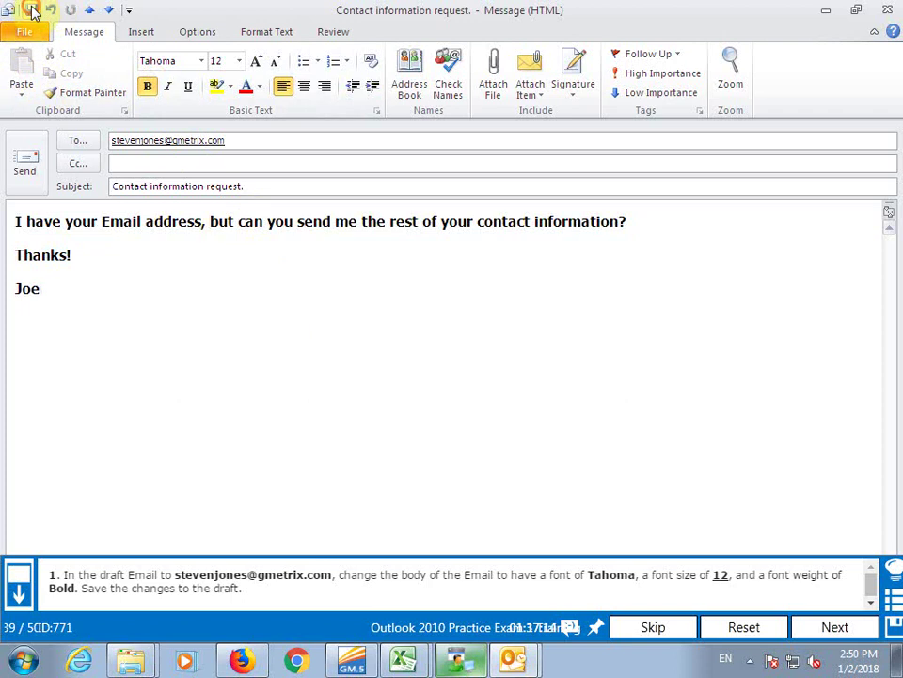
click(31, 9)
click(821, 627)
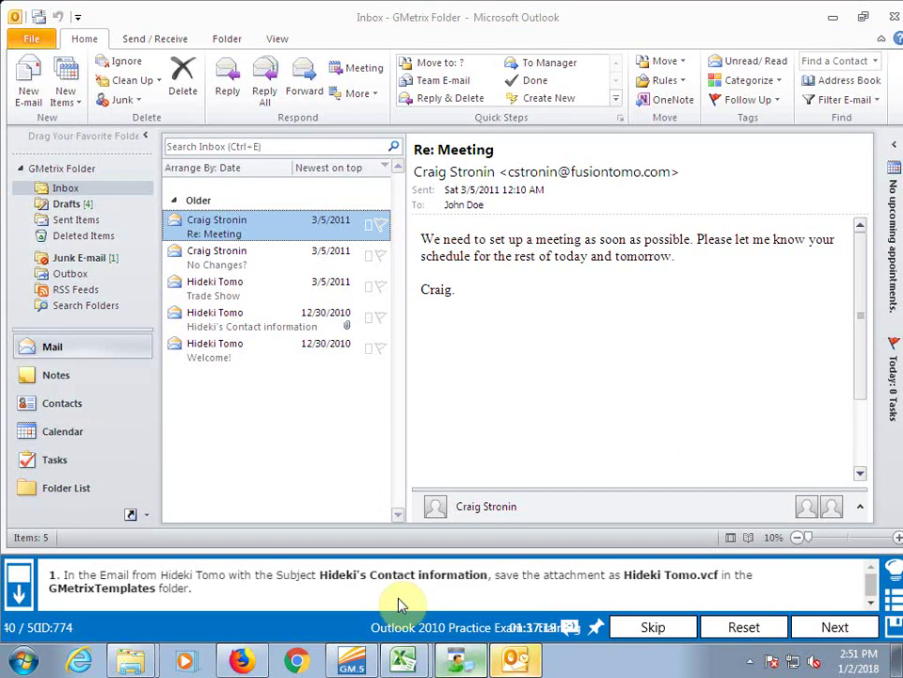
Save the contact-information email's .vcf attachment into the GMetrixTemplates folder
click(222, 326)
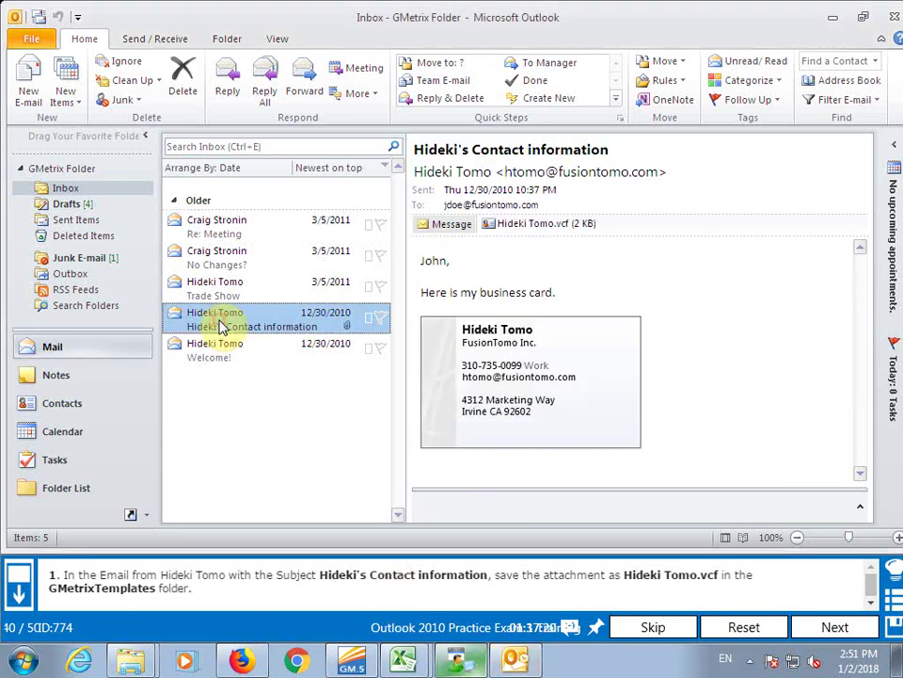
double_click(222, 326)
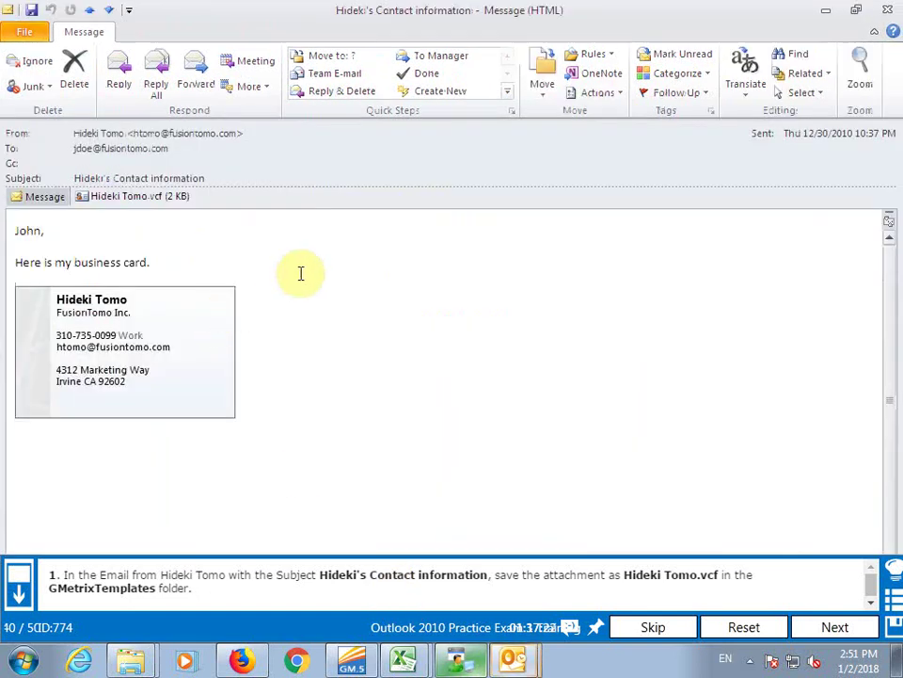
click(152, 198)
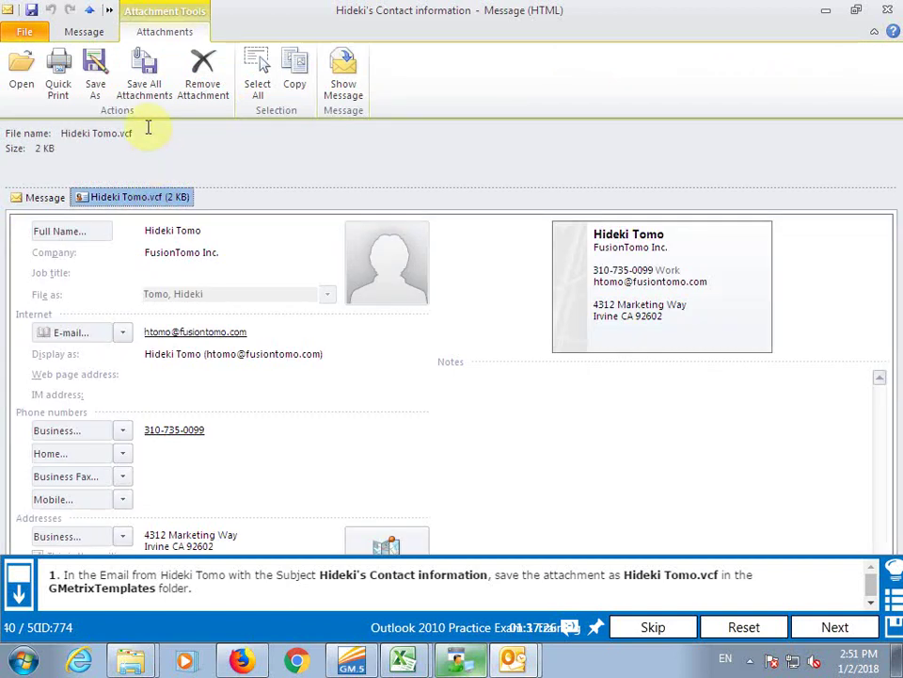
click(143, 75)
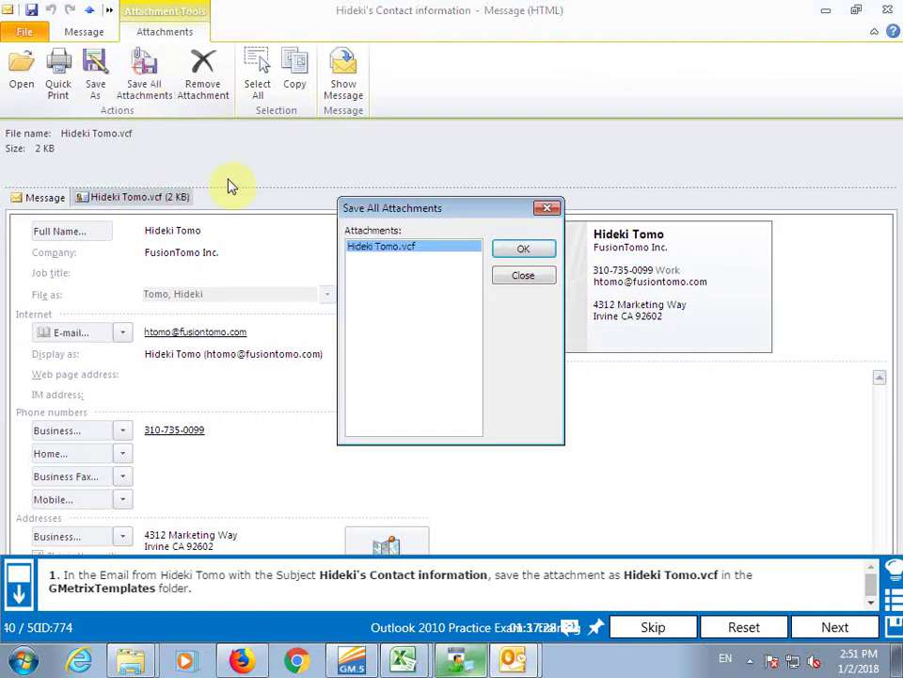
click(515, 246)
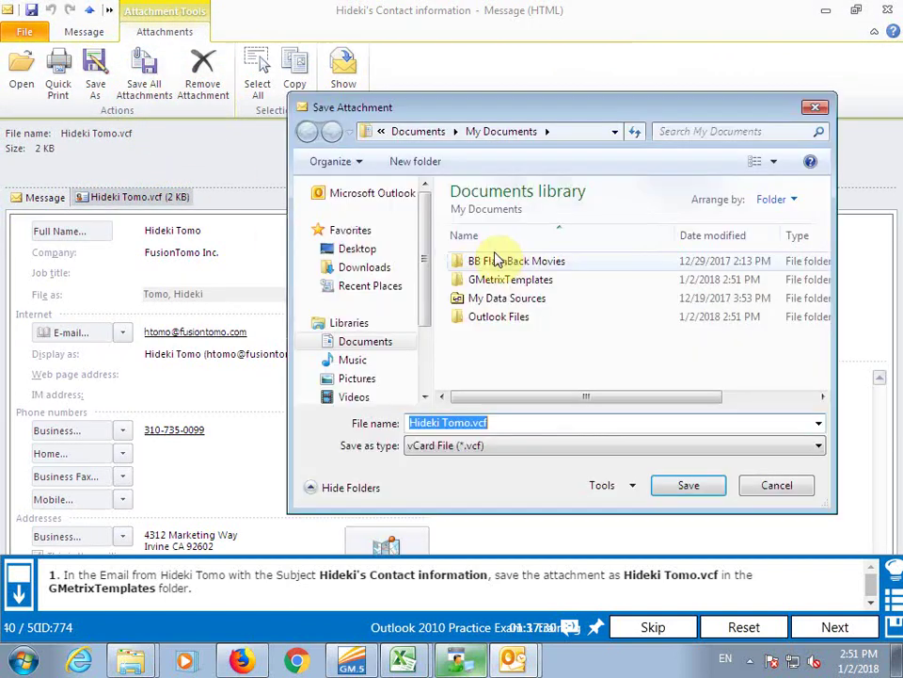
click(513, 279)
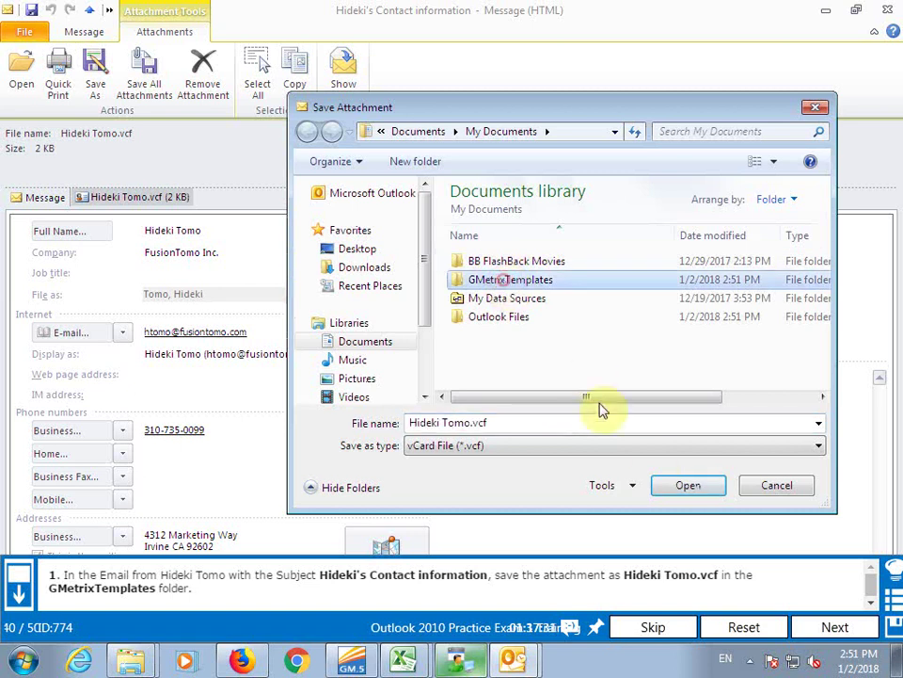
click(683, 487)
click(681, 485)
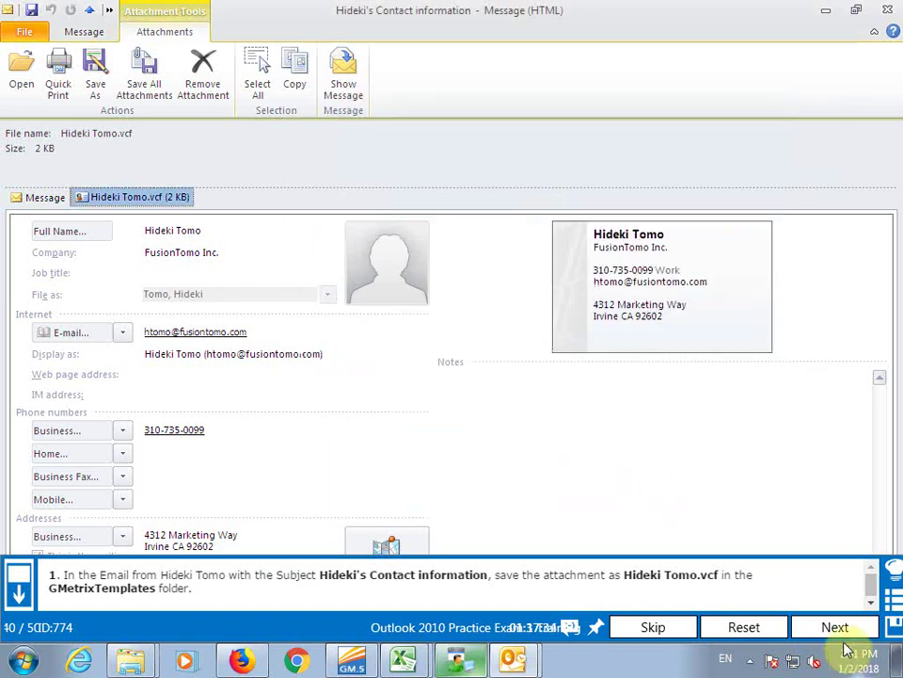
click(836, 628)
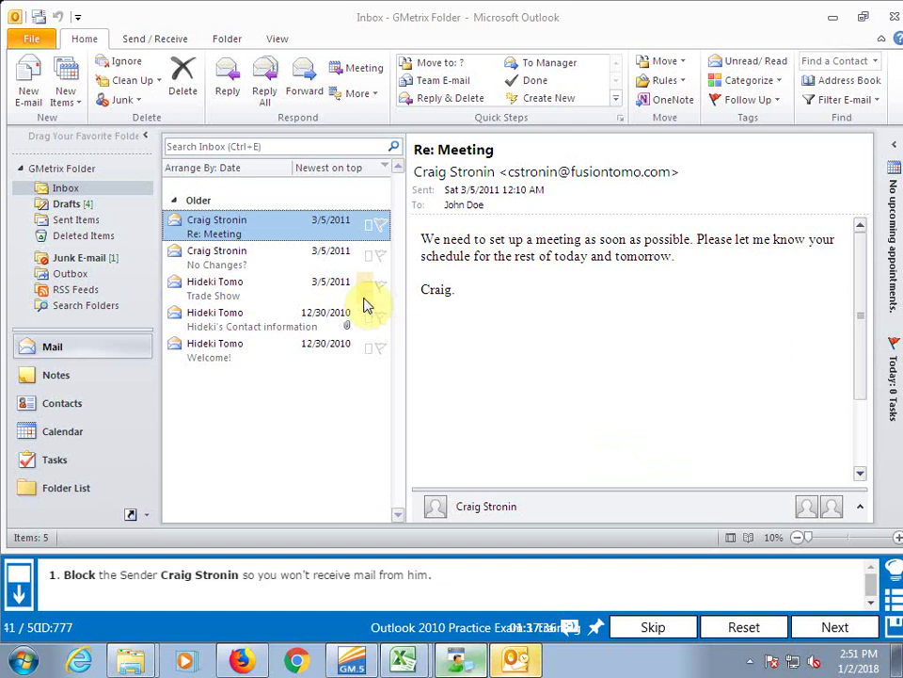
Block the sender of the Re: Meeting email using Junk > Block Sender
click(275, 239)
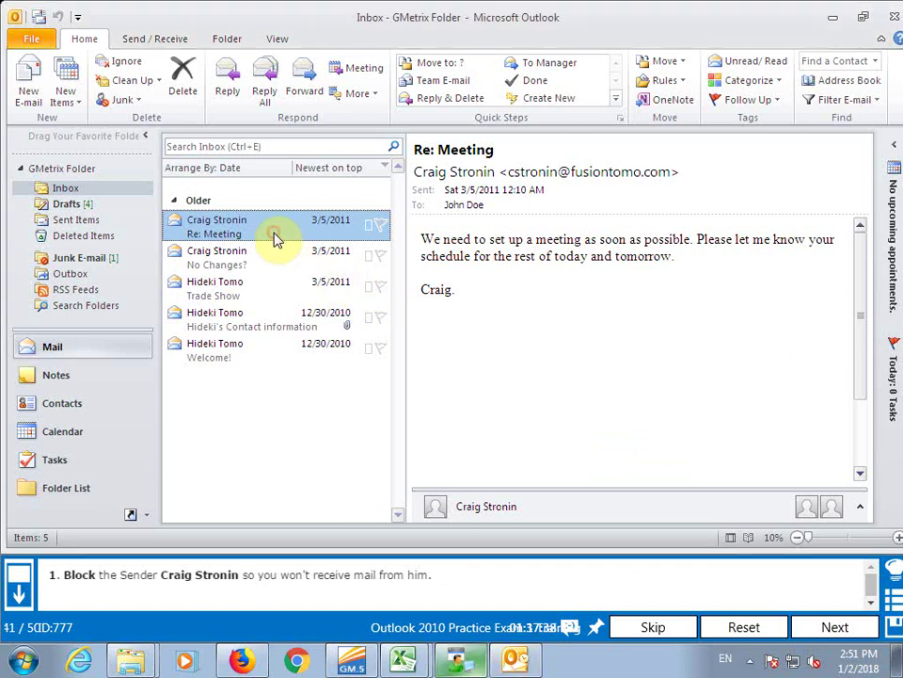
click(157, 83)
click(198, 23)
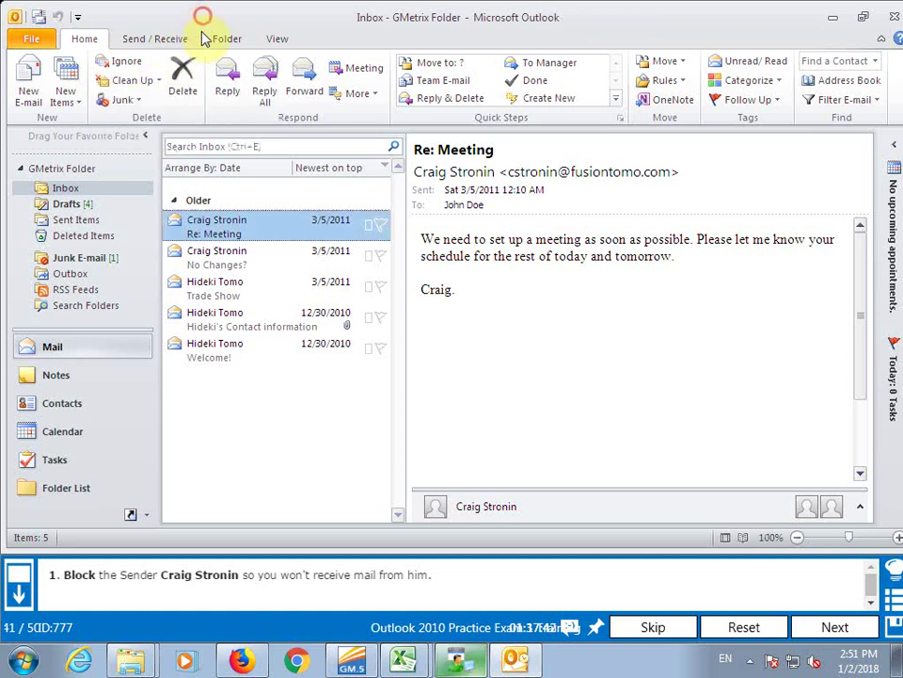
click(136, 101)
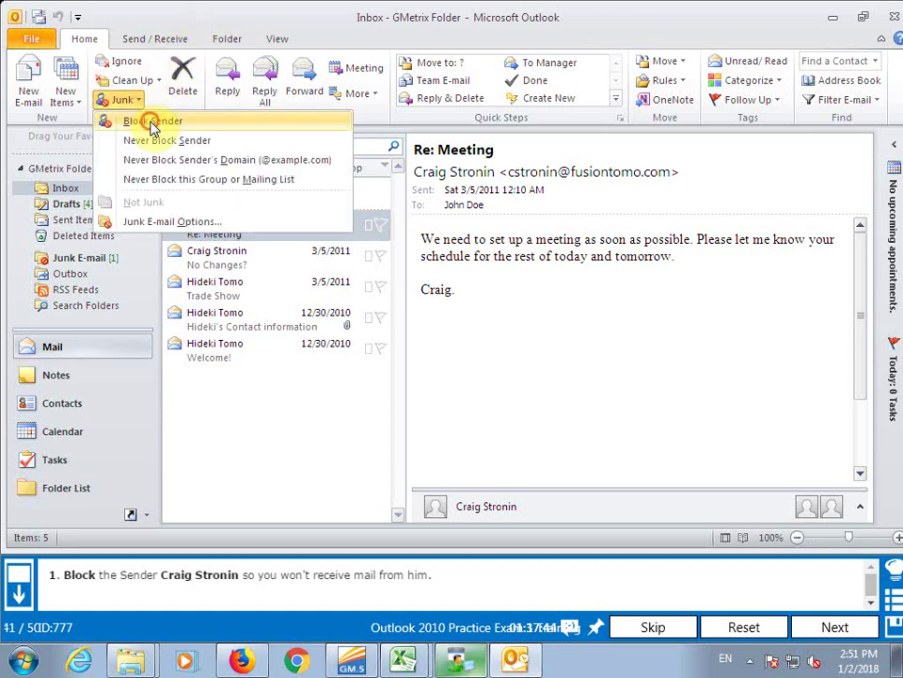
click(151, 122)
click(837, 626)
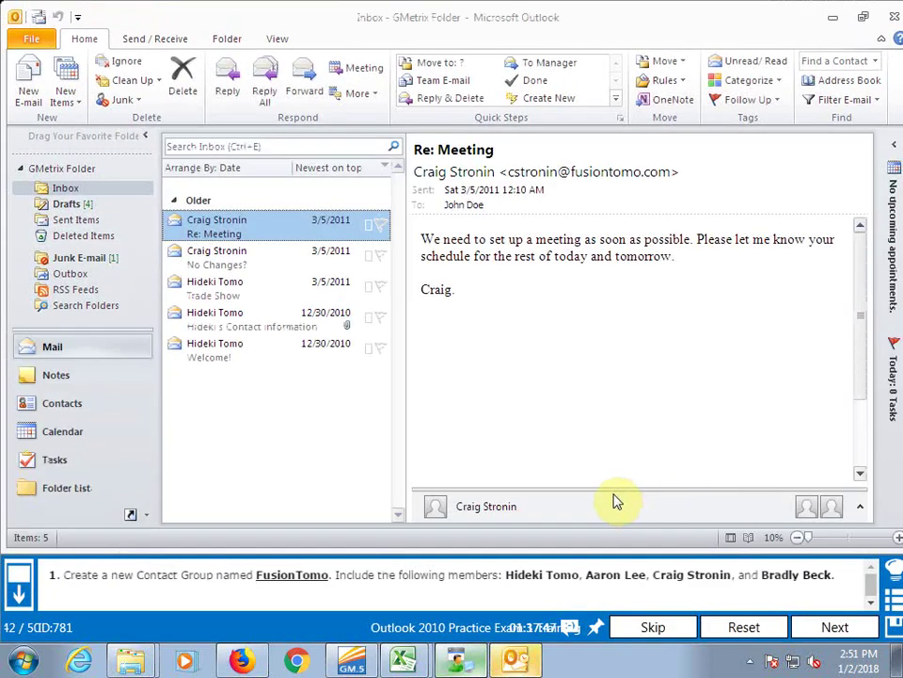
Create a new contact group in Contacts named FusionTomo
click(118, 403)
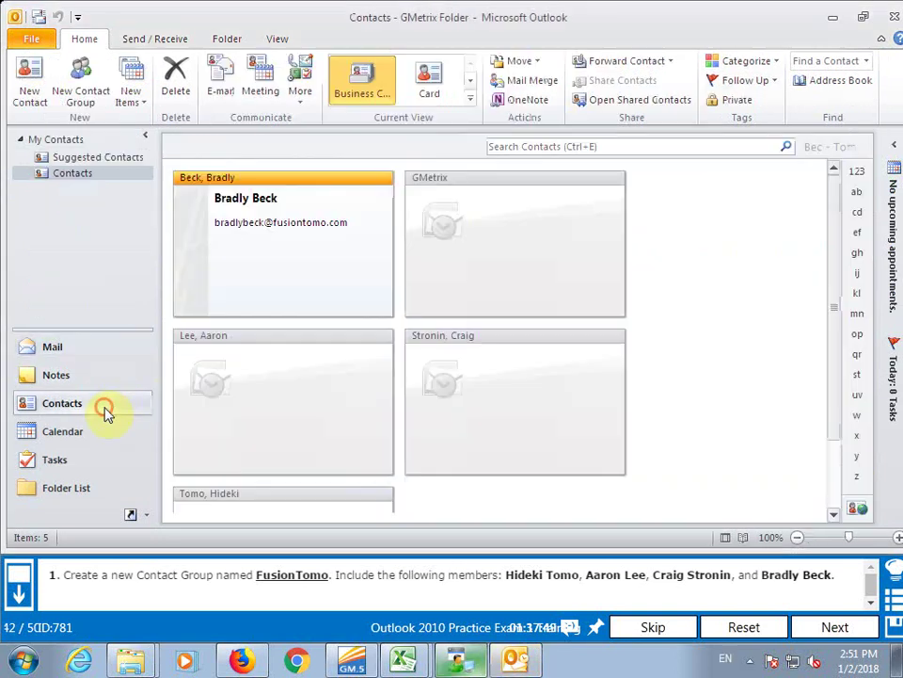
click(81, 90)
text(FusionTomo)
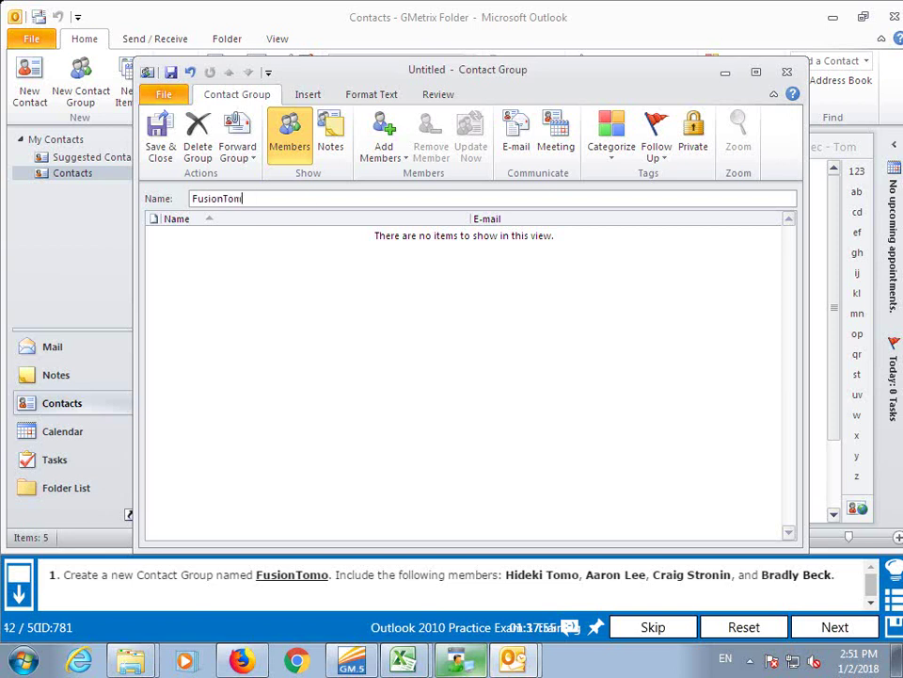
click(333, 327)
click(384, 148)
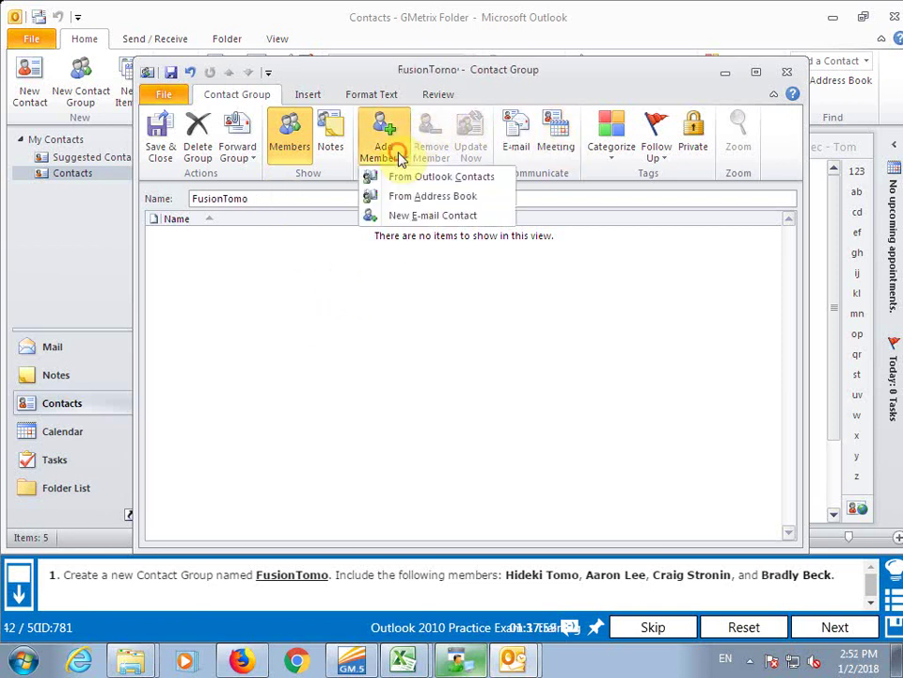
click(411, 175)
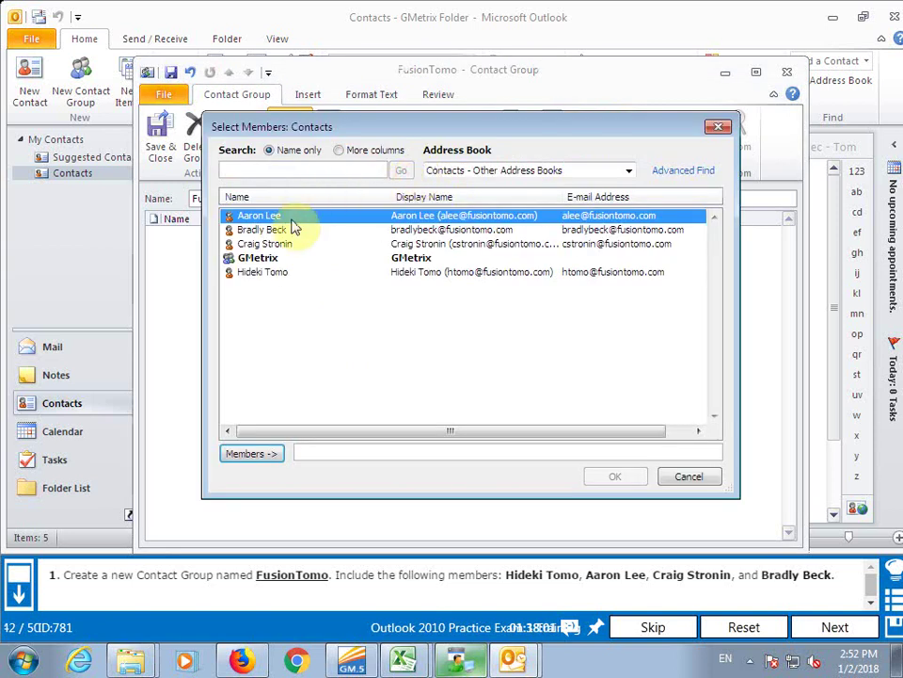
Add the four requested contacts as members, then save and close the group
click(279, 272)
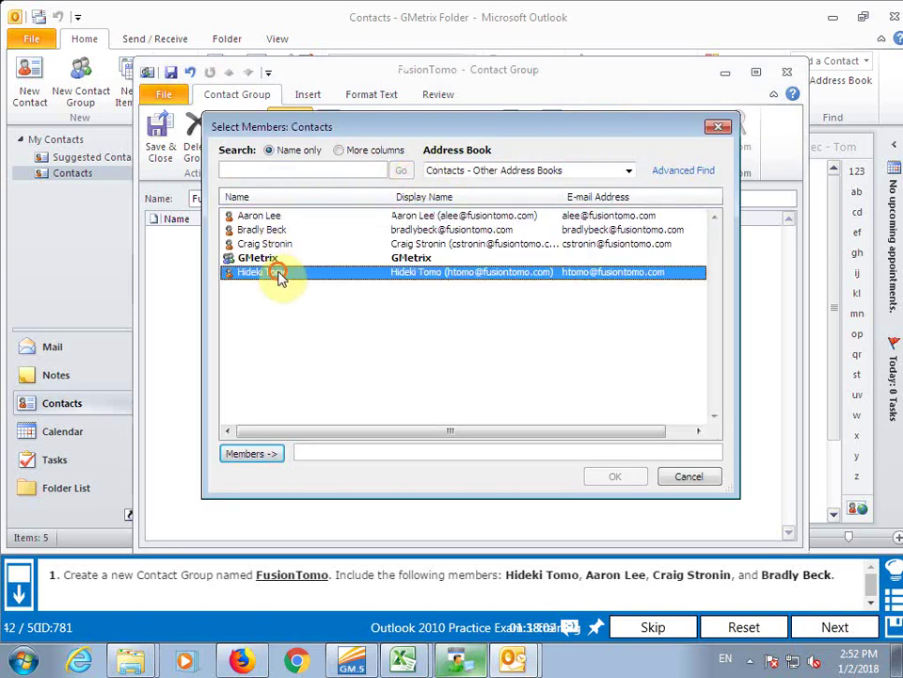
click(263, 454)
click(260, 216)
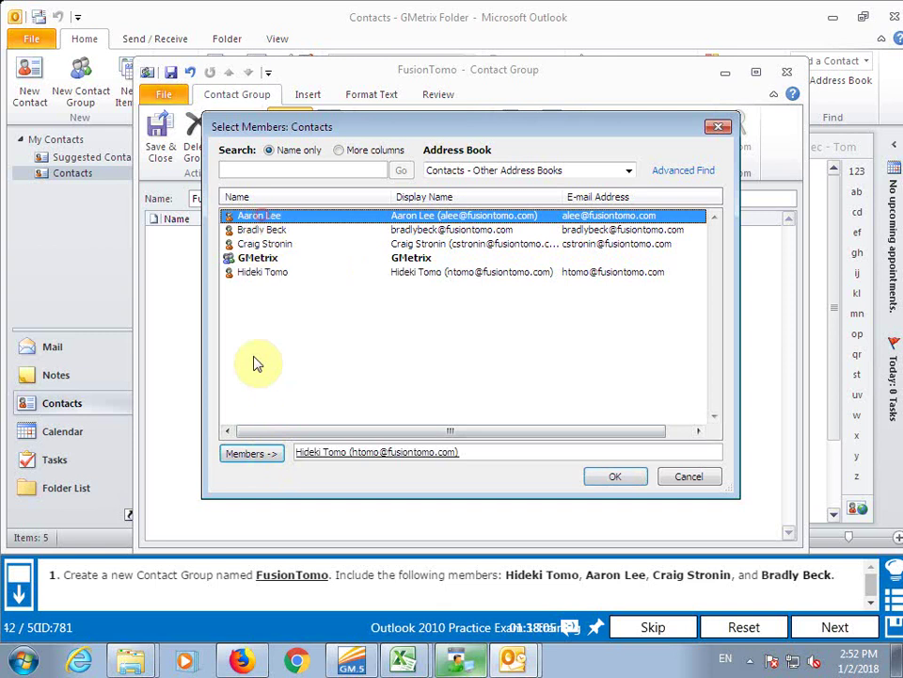
click(265, 455)
click(264, 231)
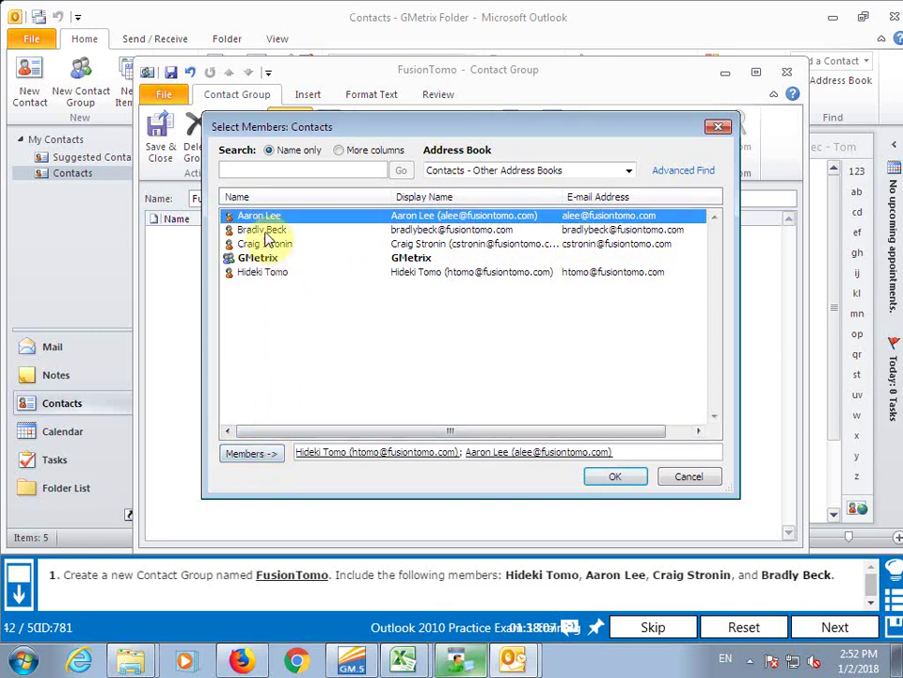
click(268, 245)
click(264, 453)
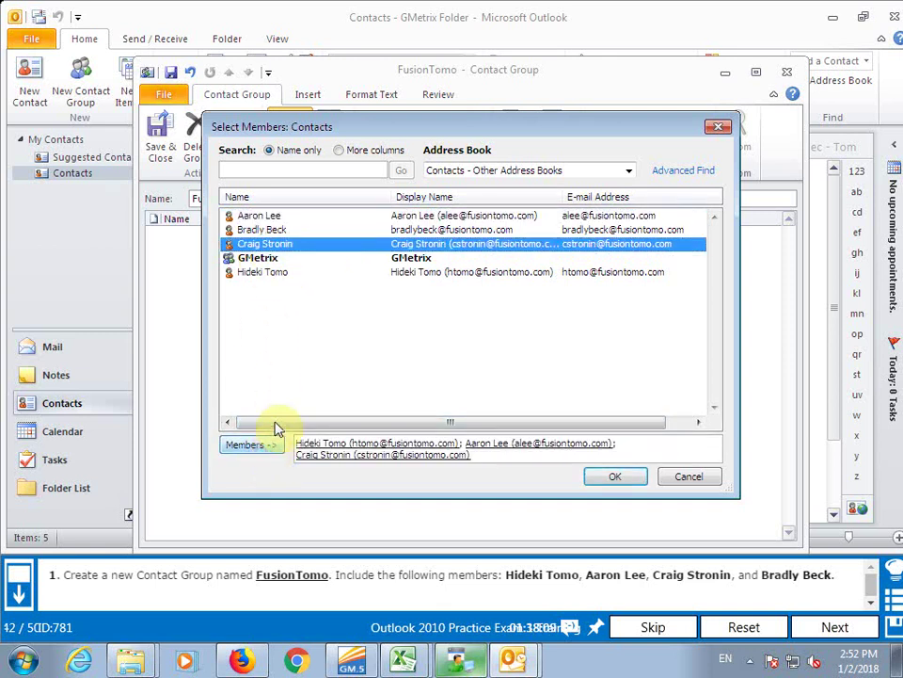
click(269, 232)
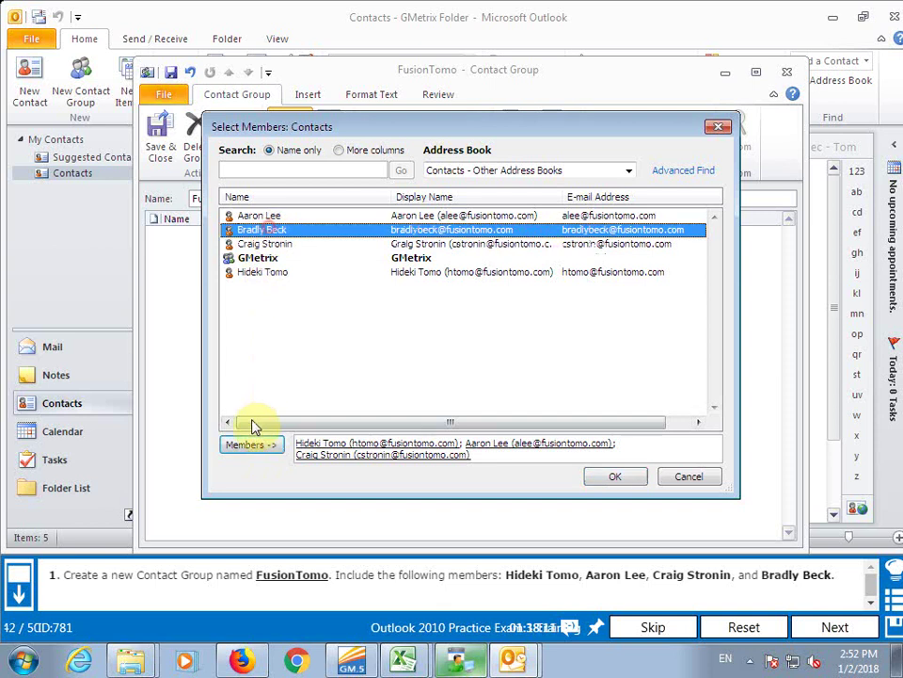
click(254, 444)
click(628, 475)
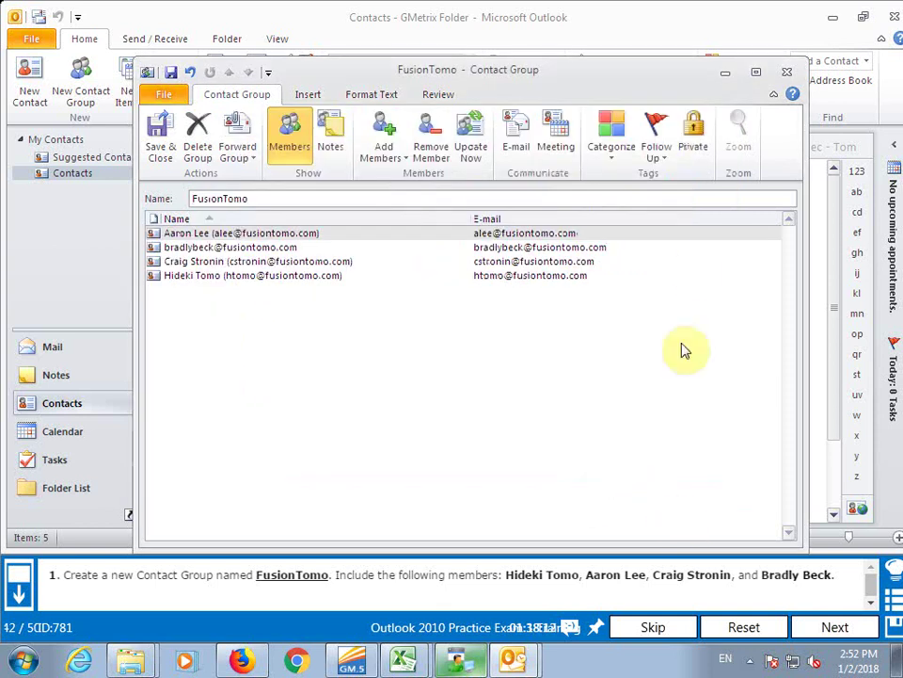
click(163, 141)
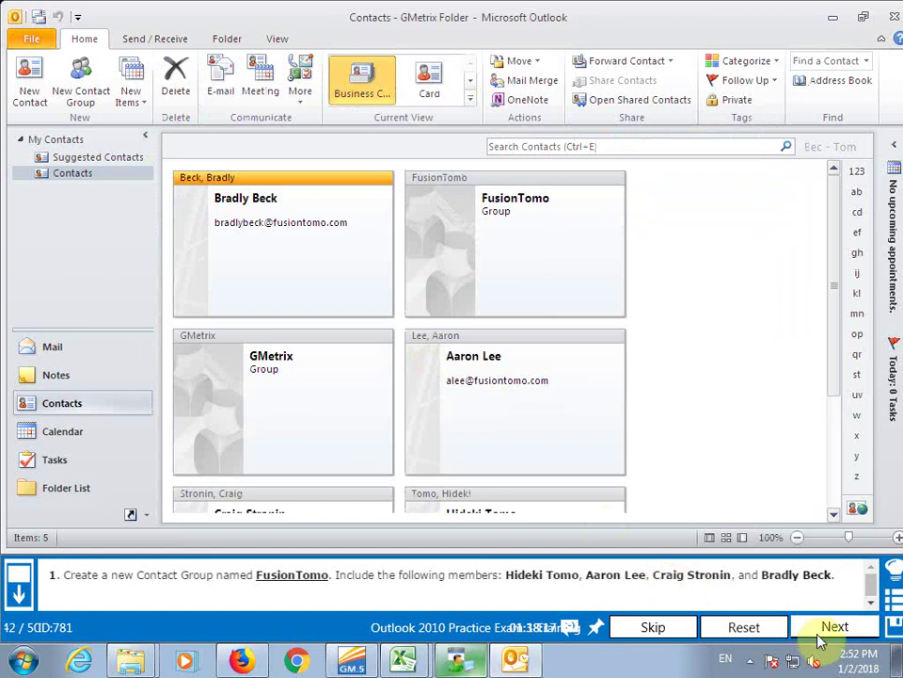
click(835, 628)
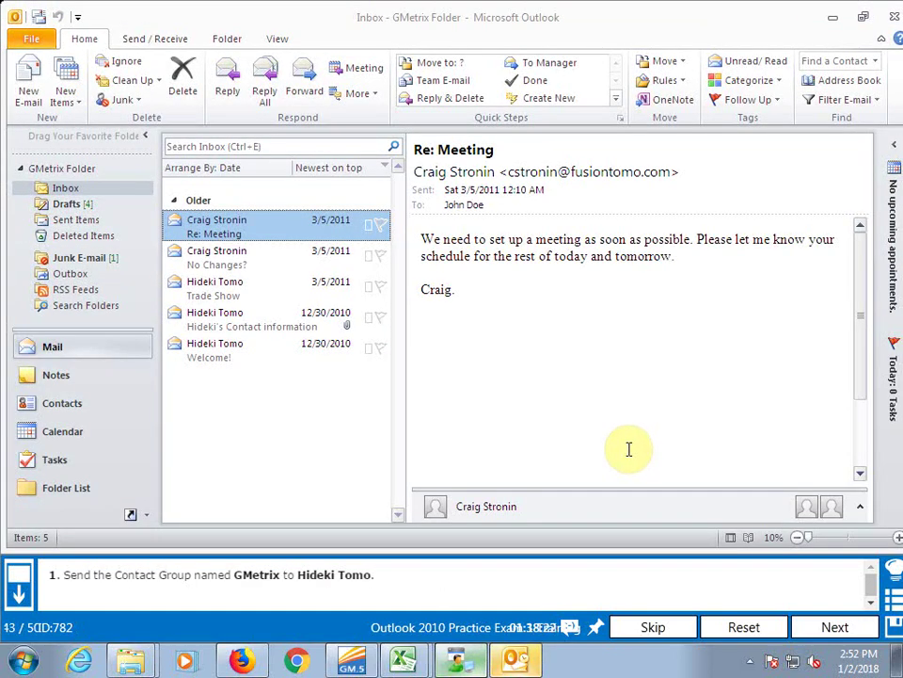
Open the GMetrix contact group from Contacts and forward it as an Outlook contact
click(94, 412)
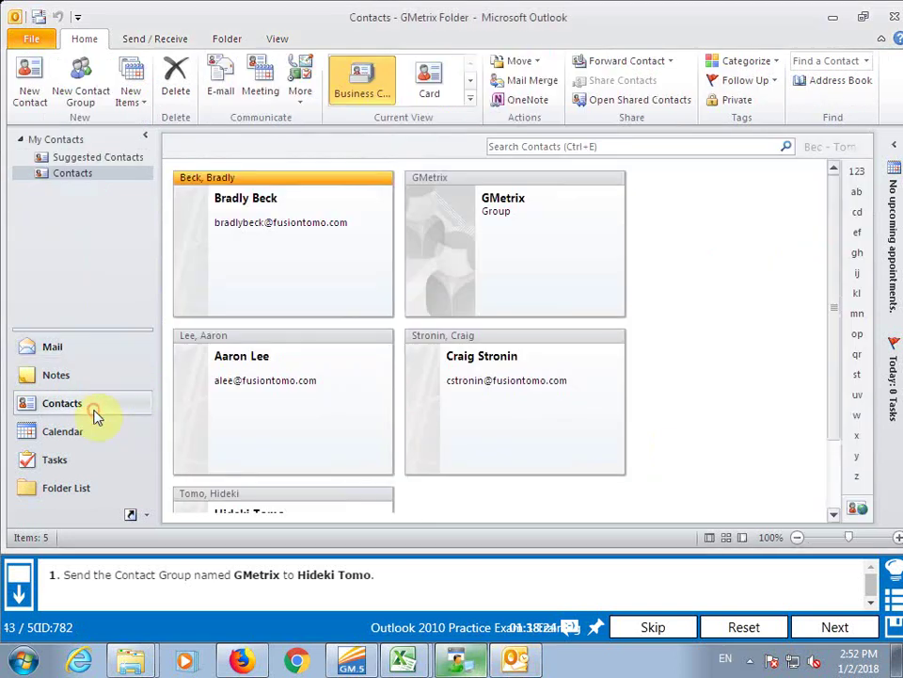
click(555, 256)
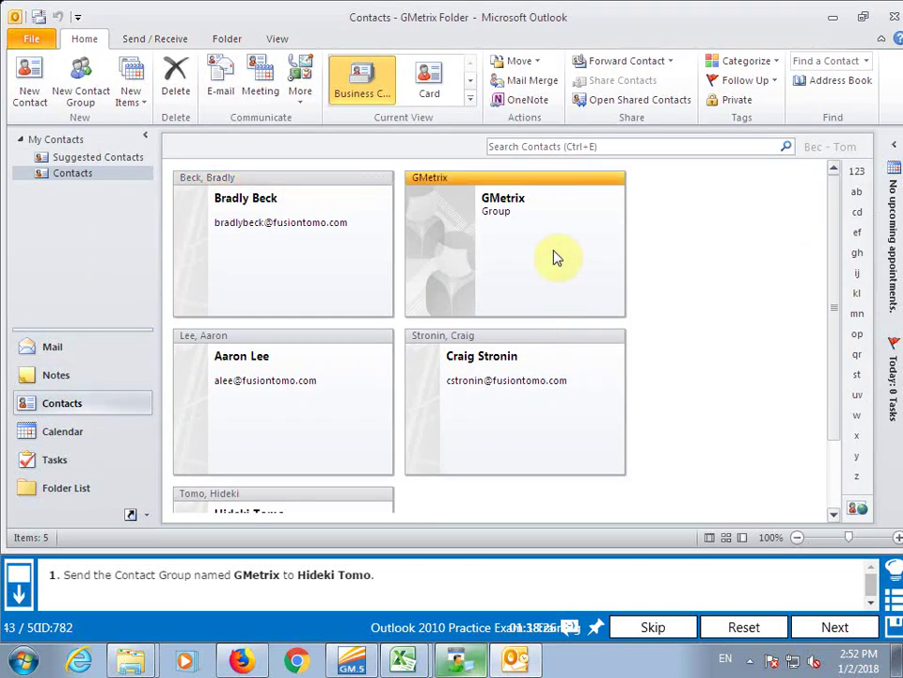
double_click(555, 256)
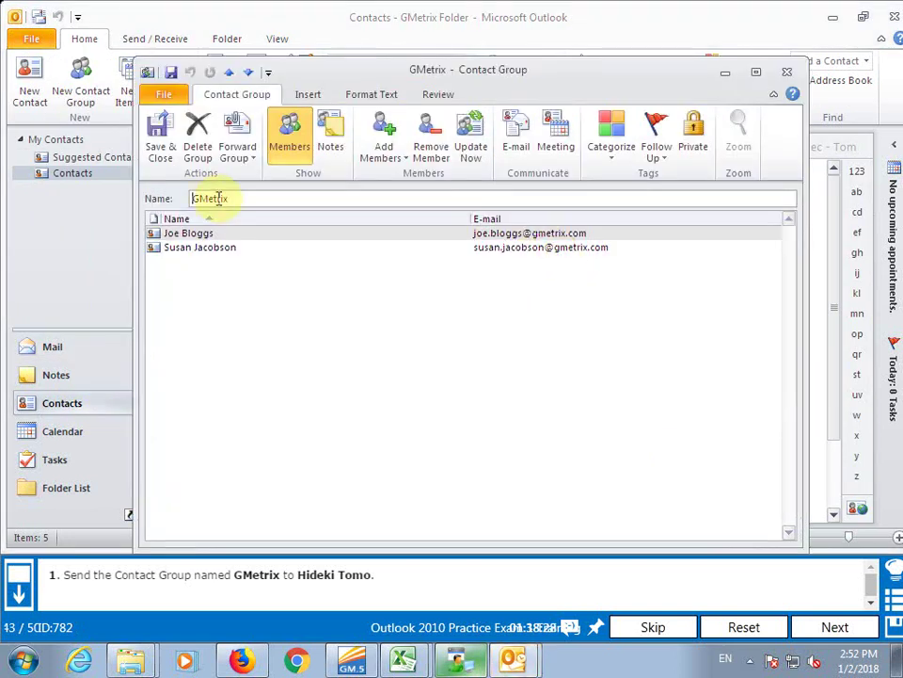
click(250, 156)
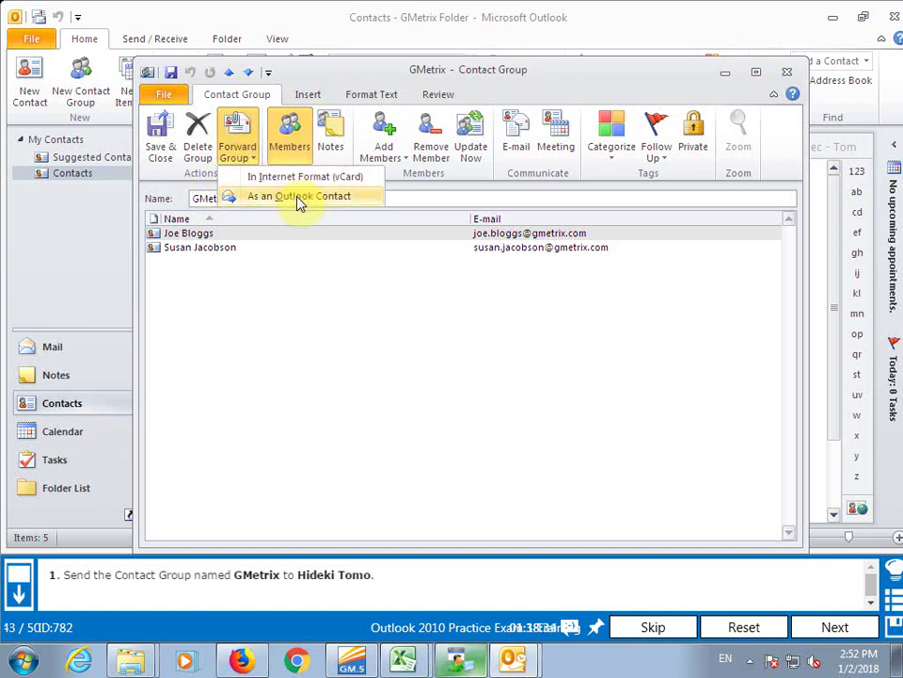
click(299, 196)
Address the forwarded group to the requested contact, send it, and close the group window
click(85, 143)
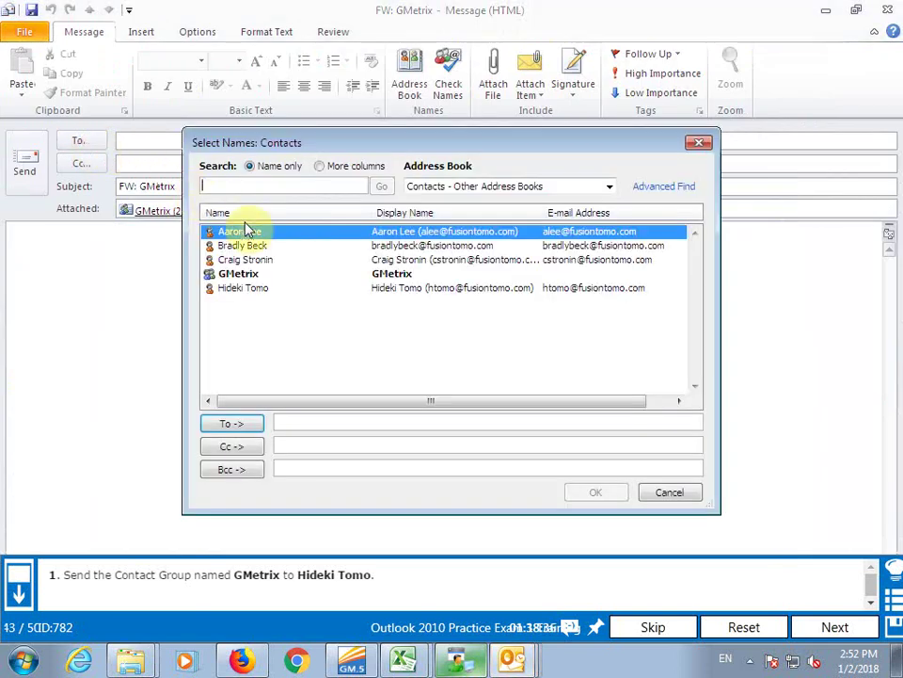
click(249, 288)
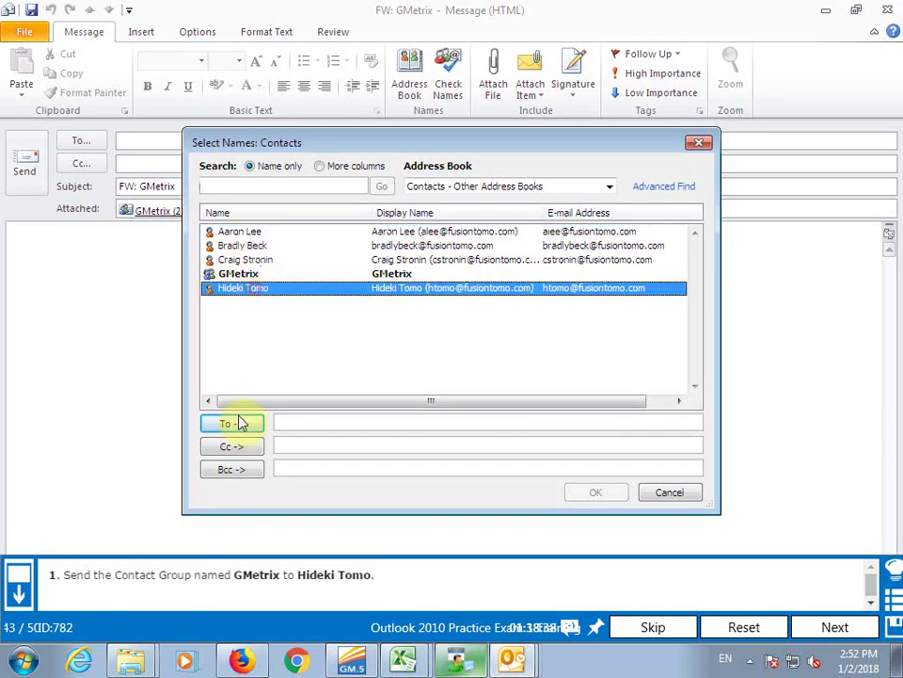
click(238, 424)
click(595, 492)
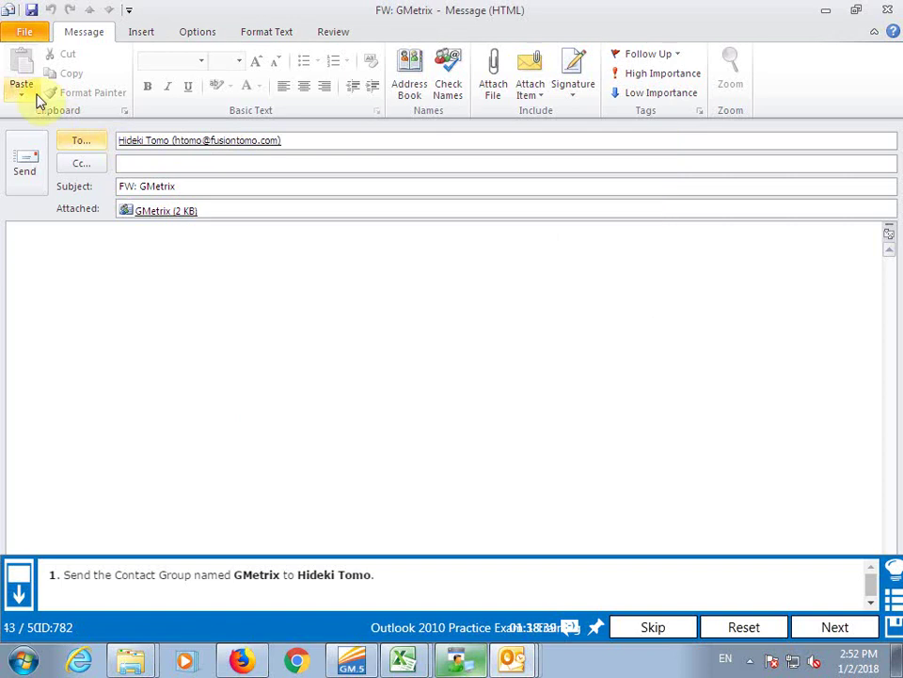
click(29, 165)
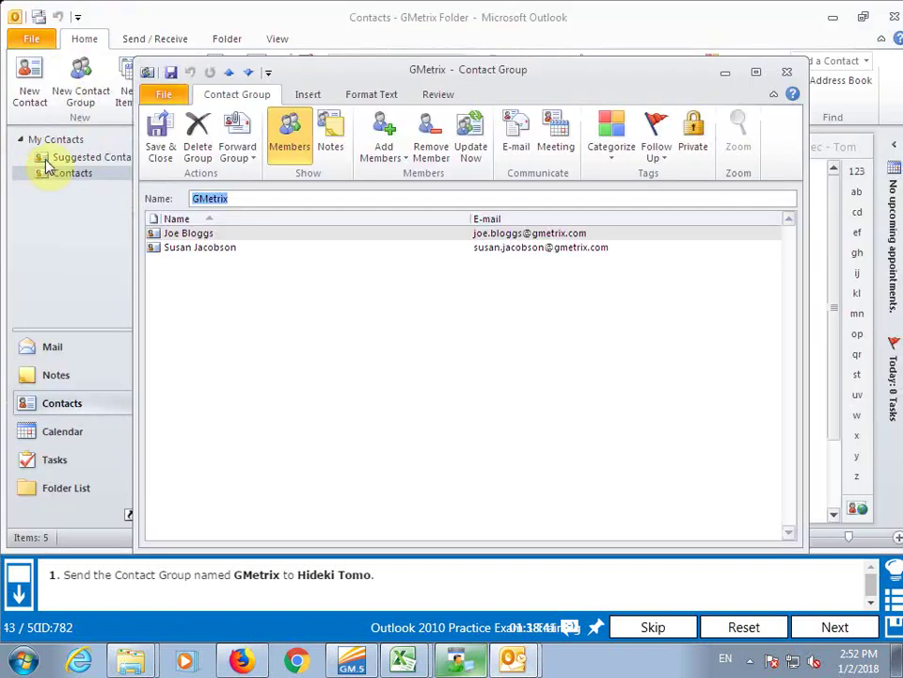
click(793, 73)
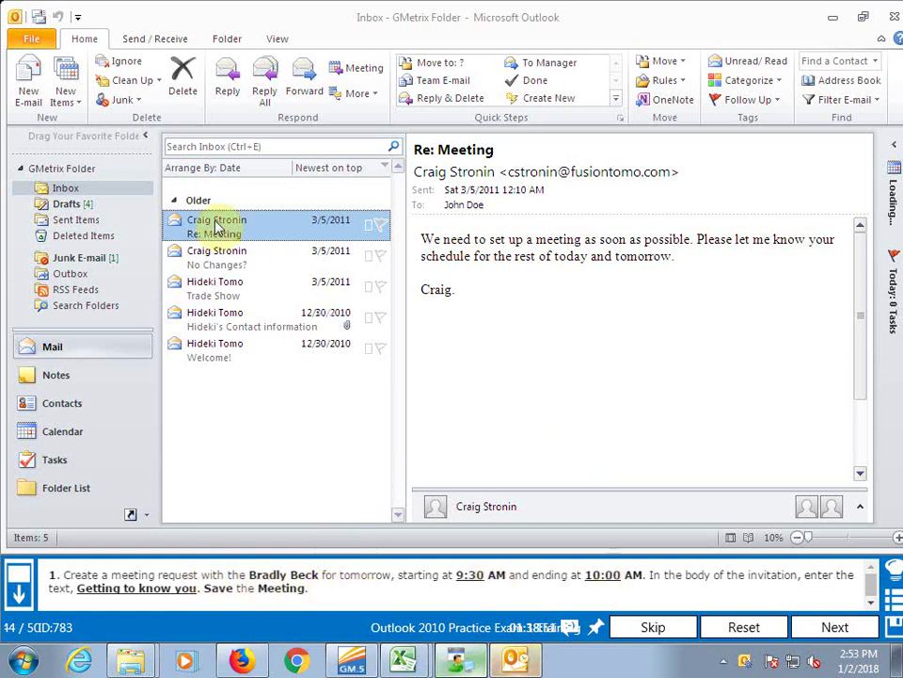
Start a new meeting in the Calendar for Wed 1/3/2018 beginning at 9:30 AM
click(75, 430)
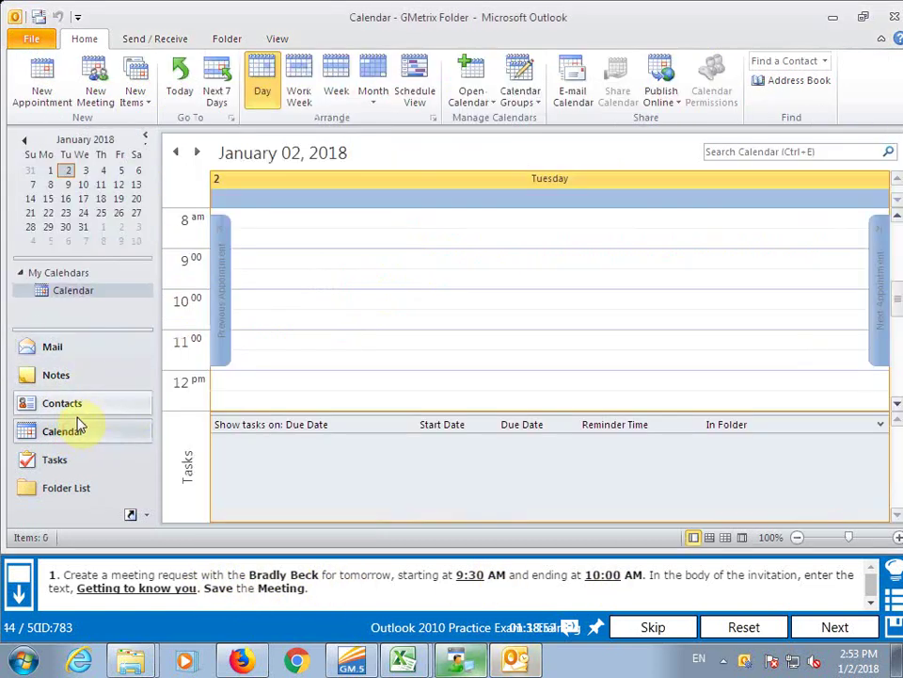
click(96, 80)
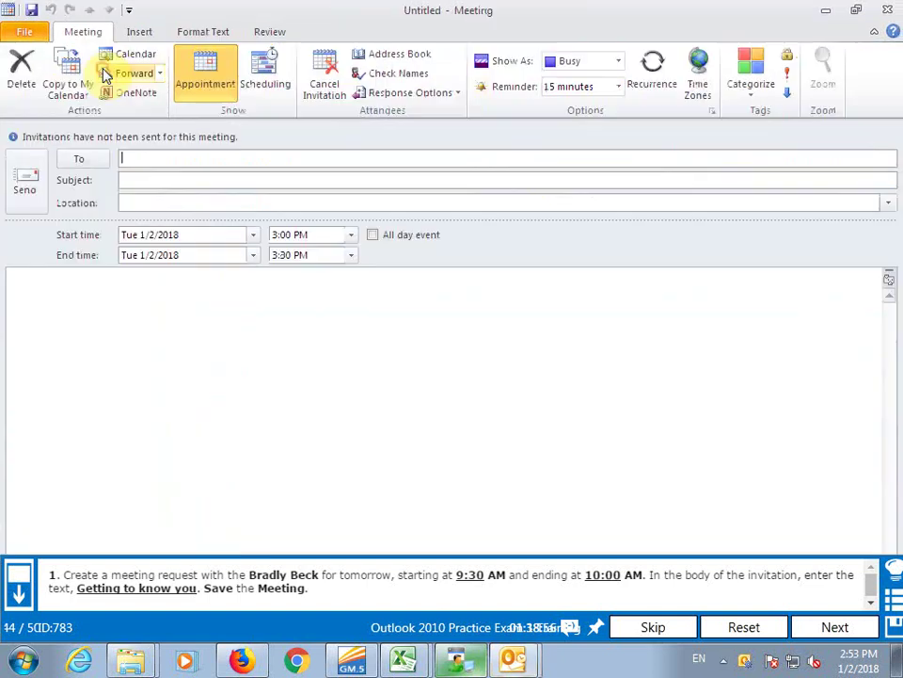
click(252, 235)
click(182, 290)
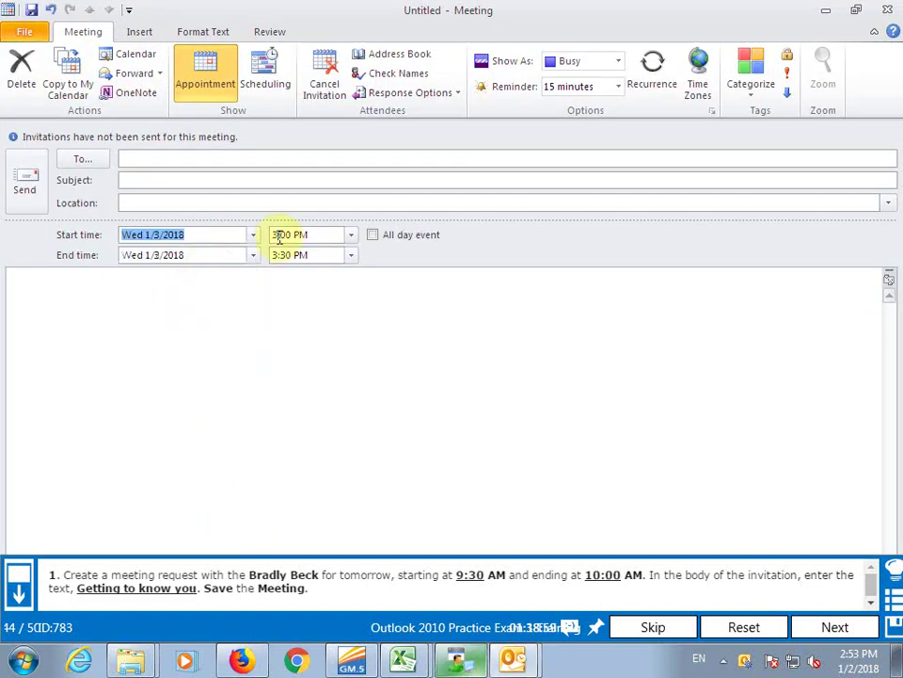
click(352, 237)
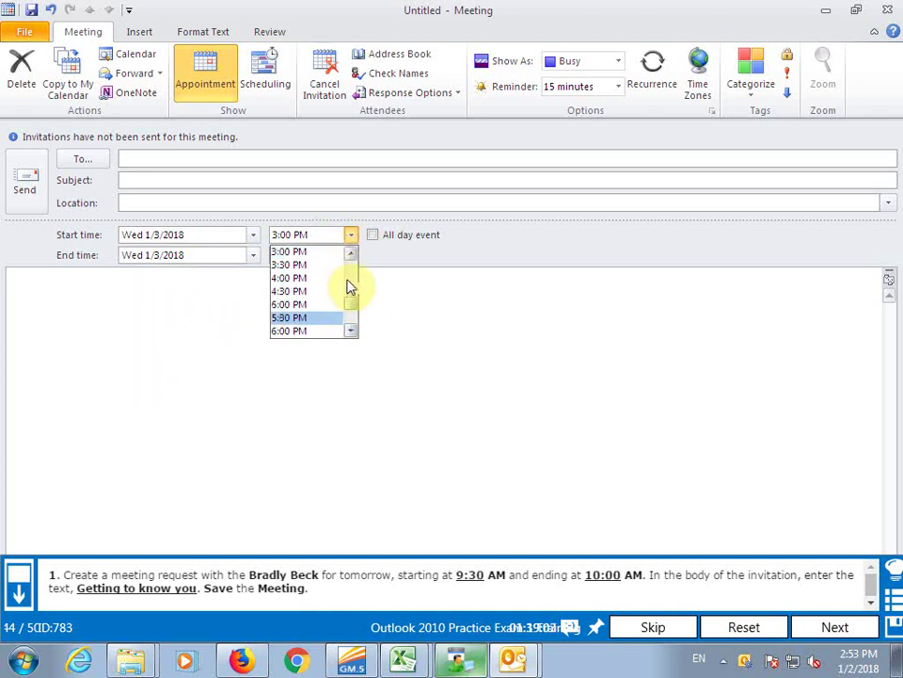
drag(350, 300, 350, 280)
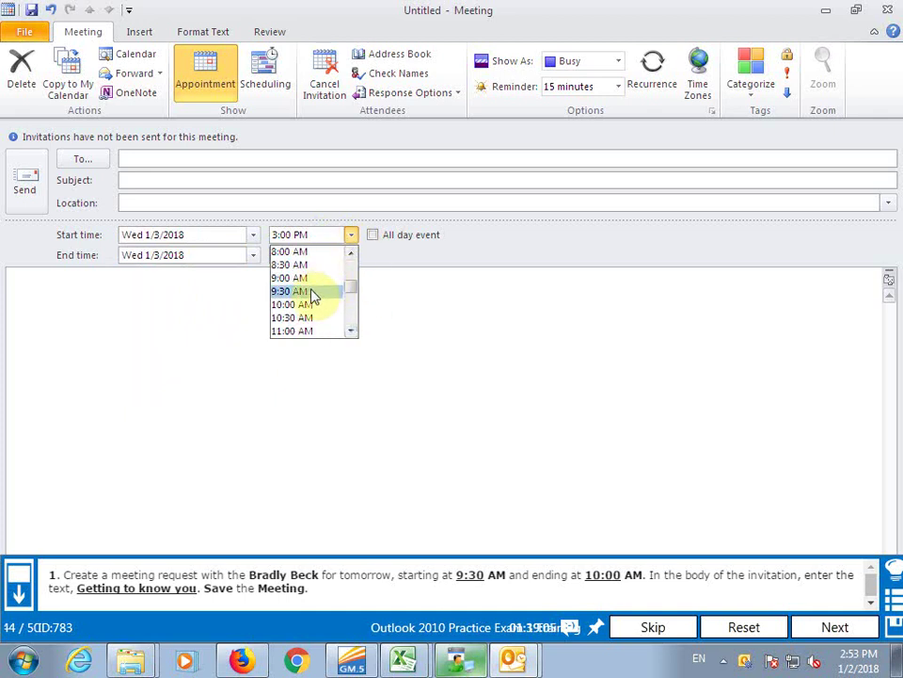
click(313, 292)
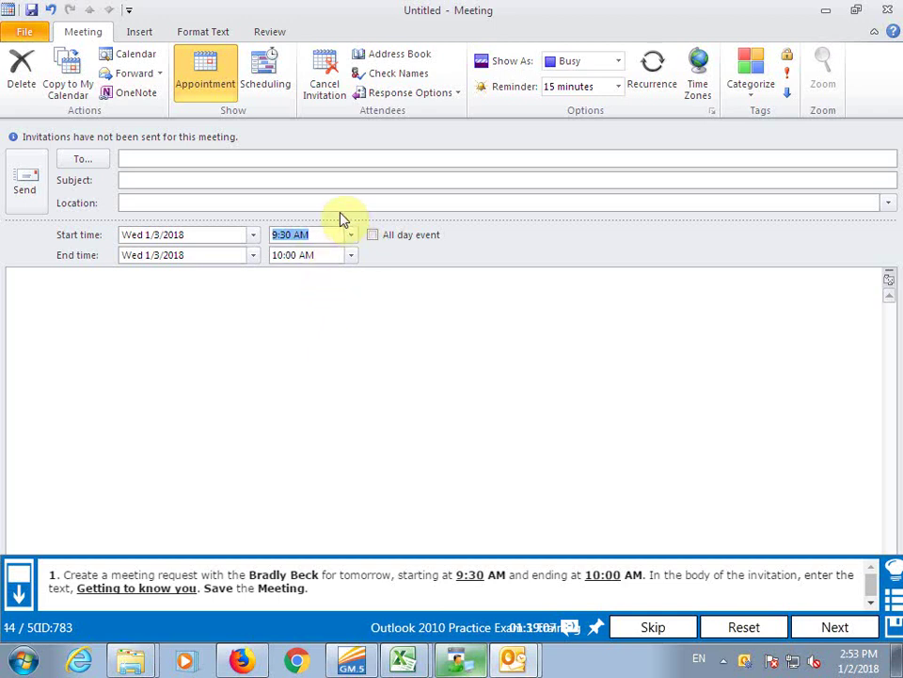
Add the requested contact as a required attendee
click(98, 156)
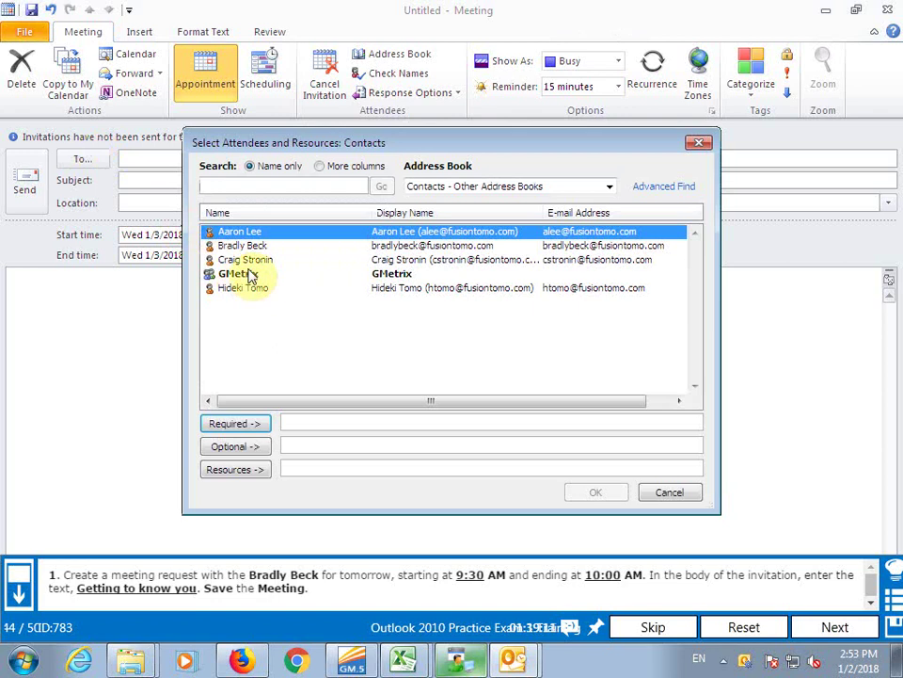
click(250, 246)
click(237, 424)
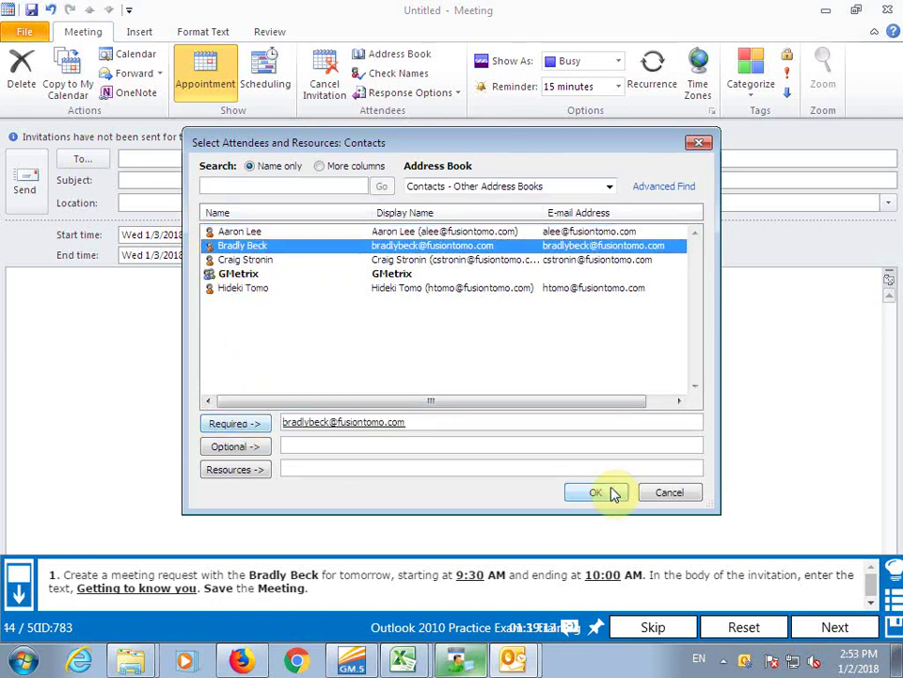
click(607, 492)
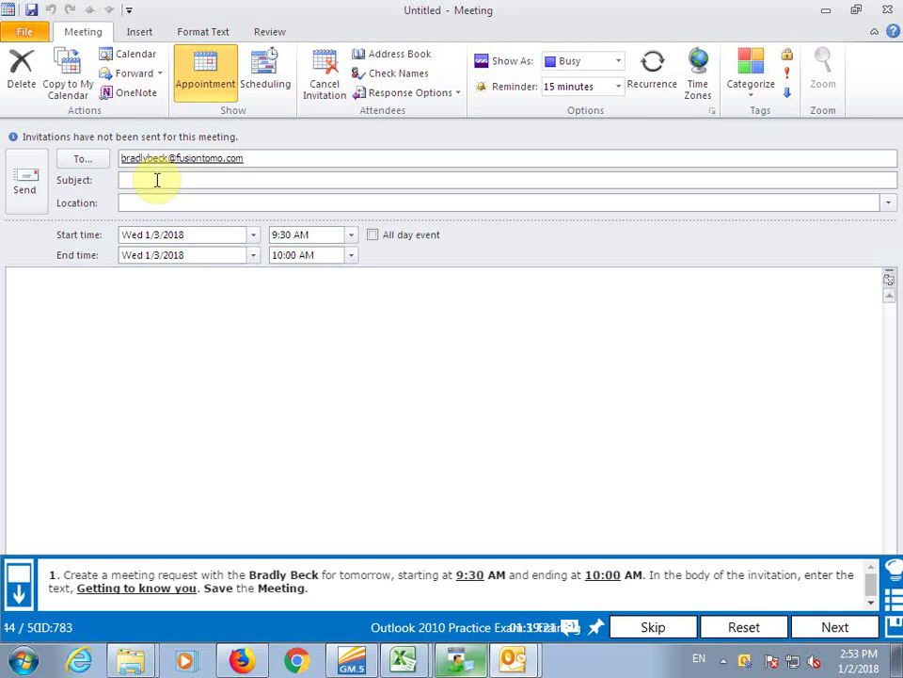
Type 'Getting to know you' in the meeting body, save it, and advance to the next task
click(141, 374)
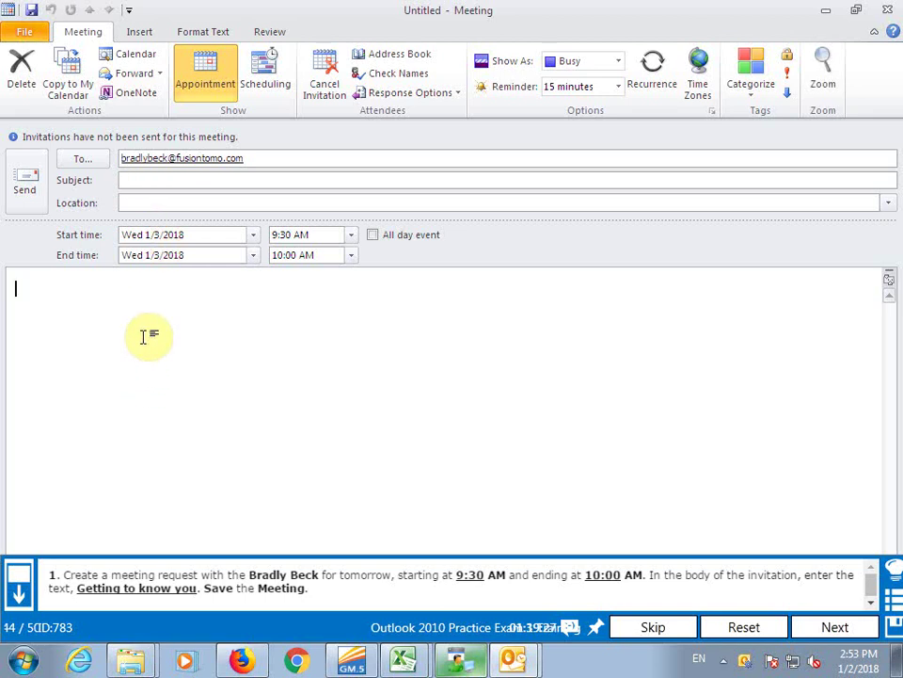
text(G)
text(tting)
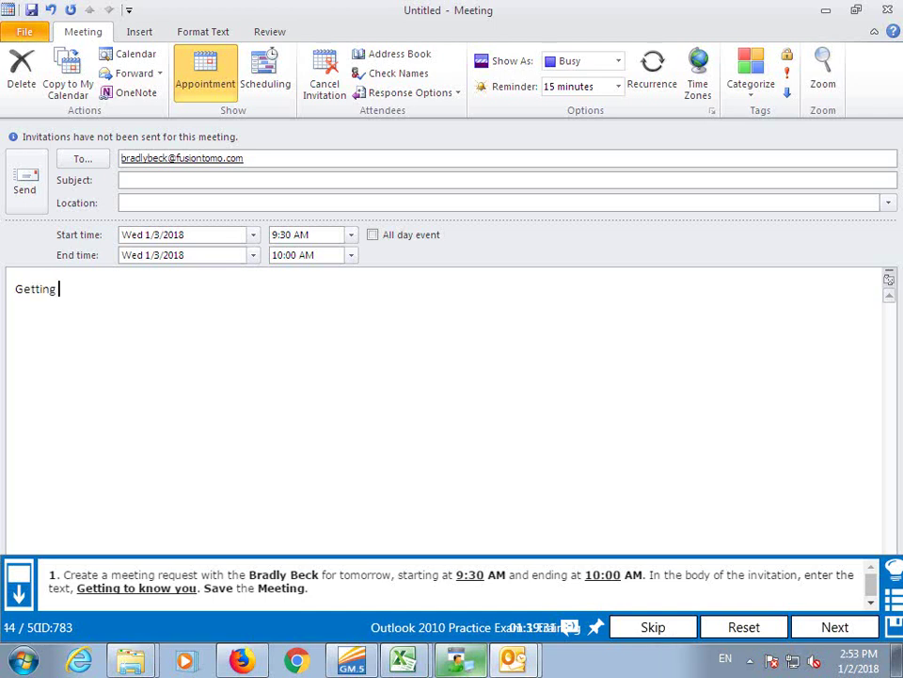
text(now you)
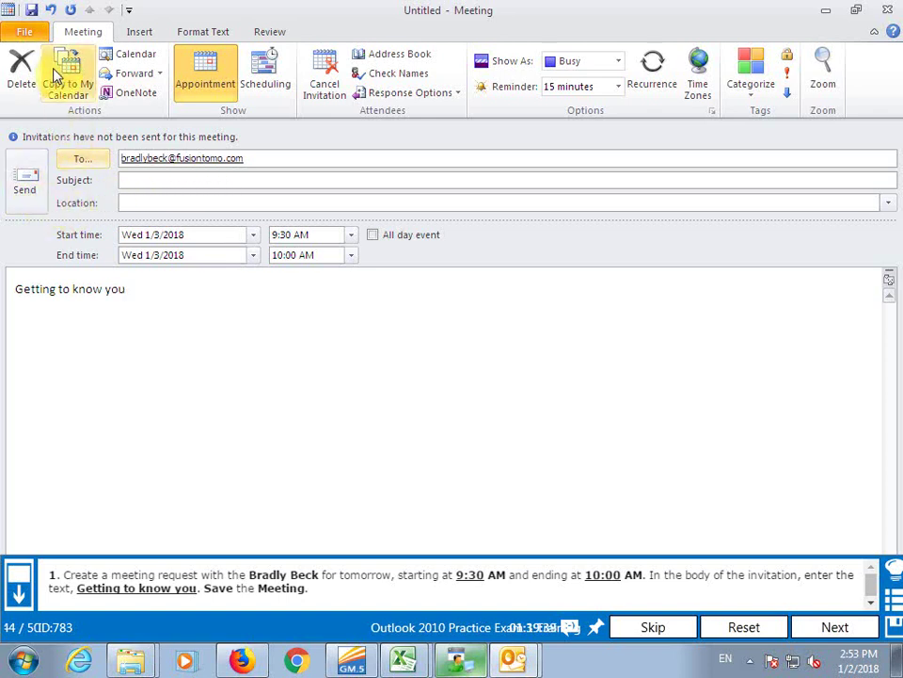
click(31, 13)
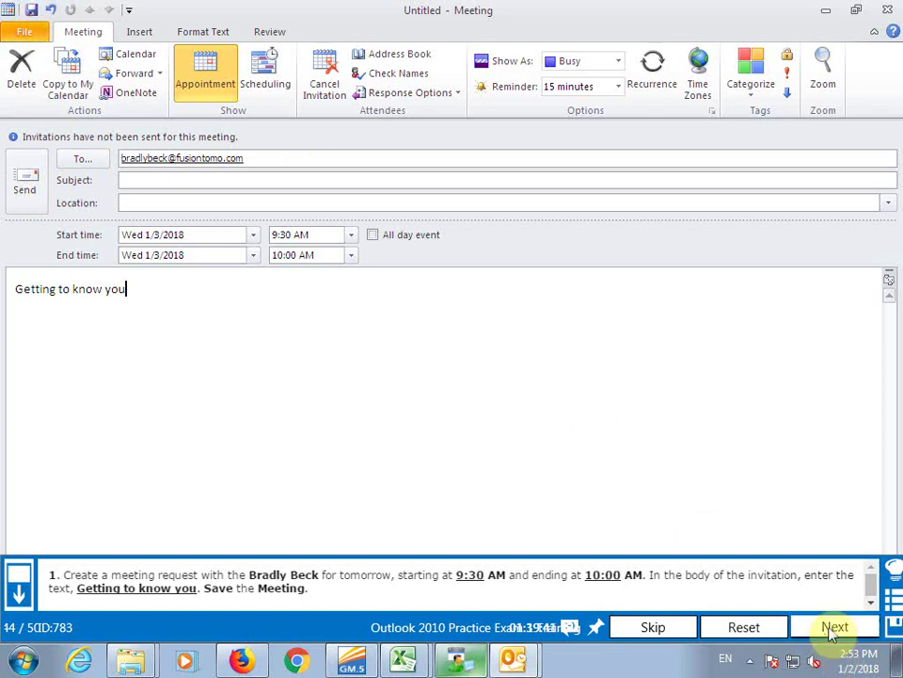
click(833, 626)
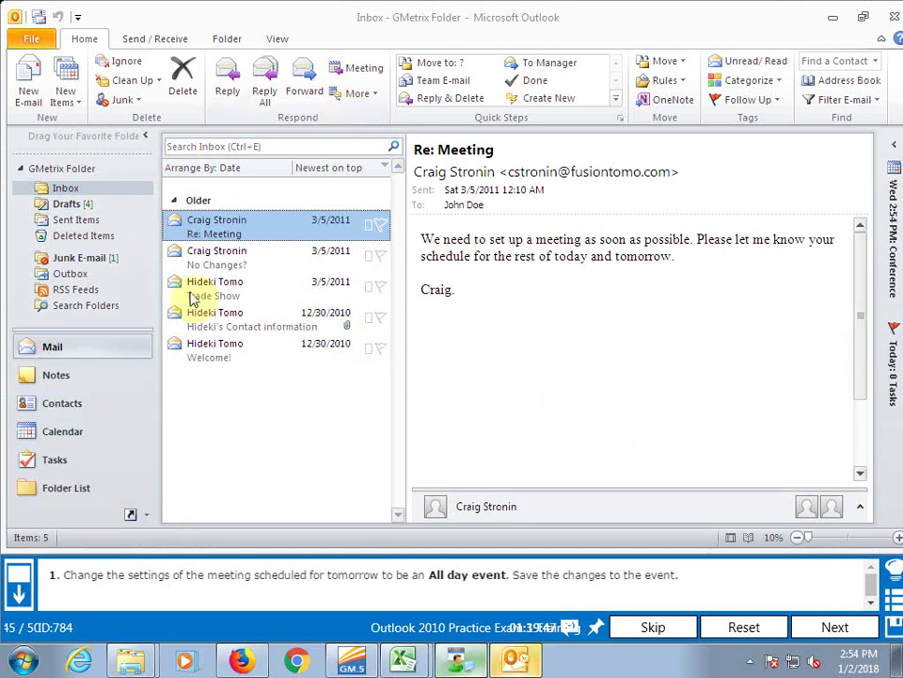
In Month view, make the Jan 3 Conference meeting an all-day event, save, and advance
click(76, 430)
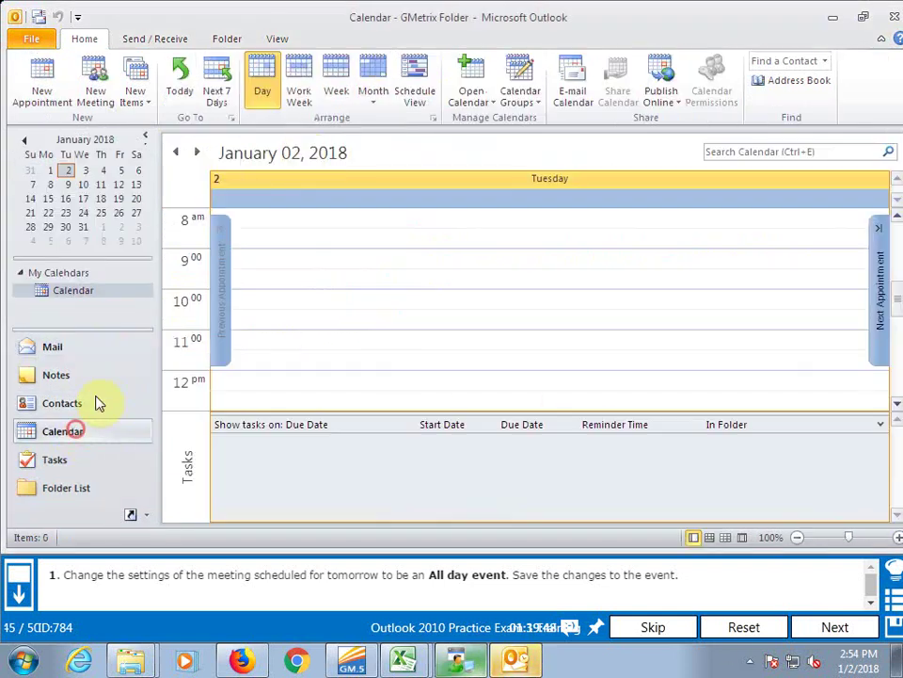
click(376, 75)
click(553, 215)
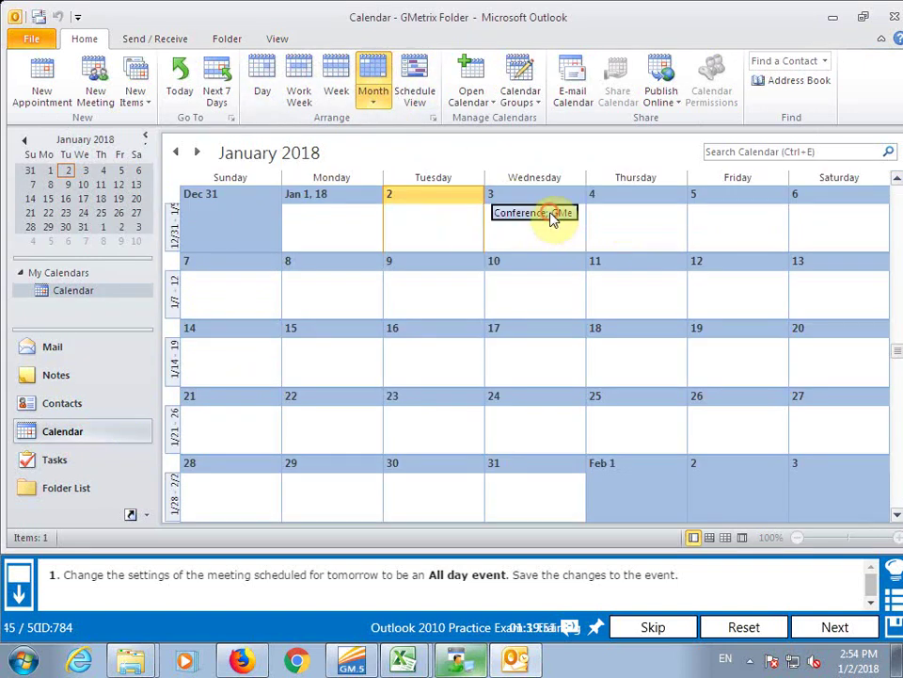
double_click(552, 215)
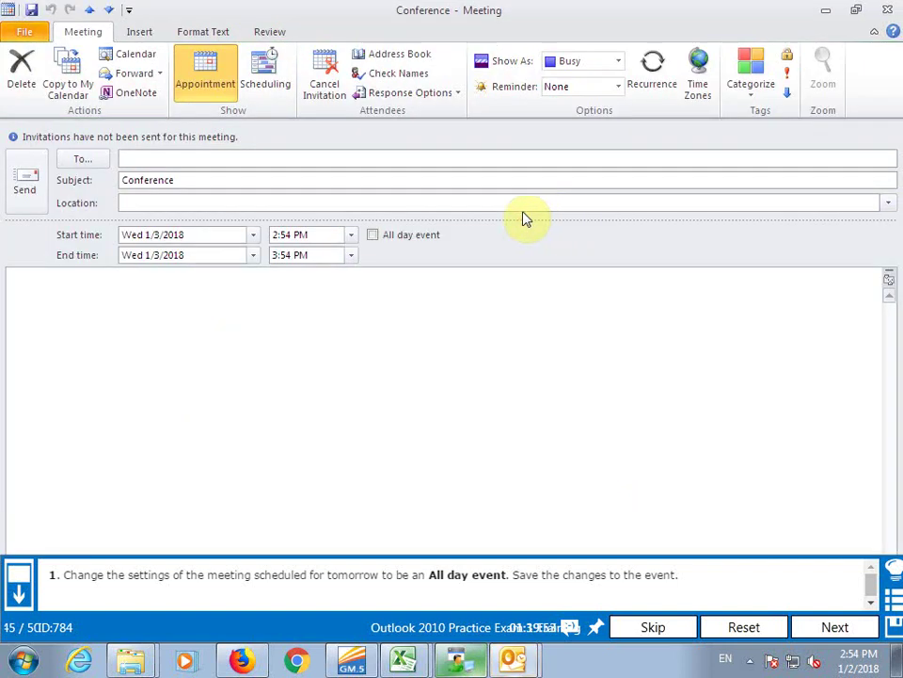
click(372, 235)
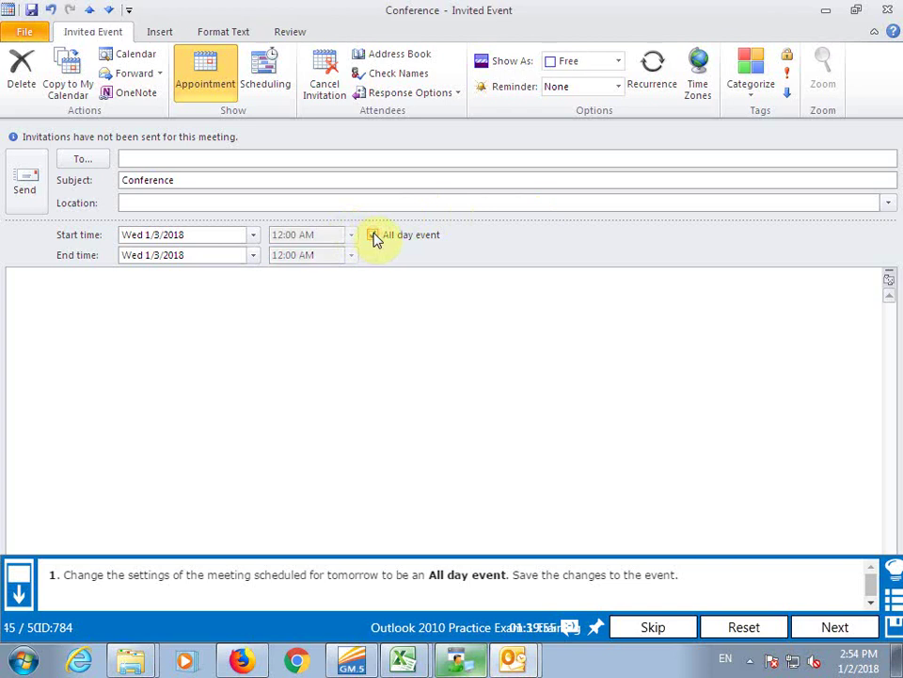
click(32, 9)
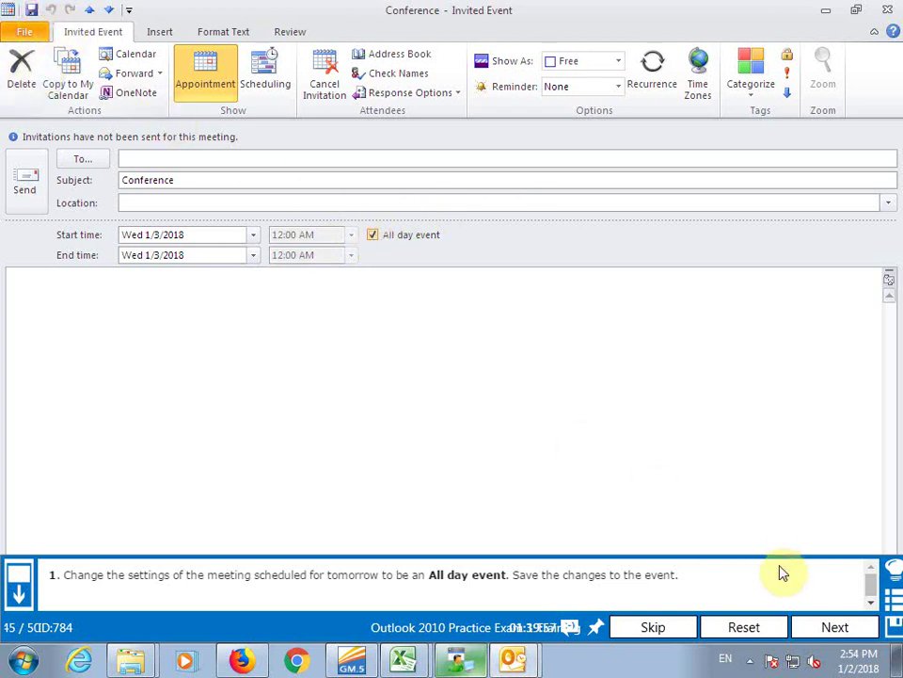
click(834, 627)
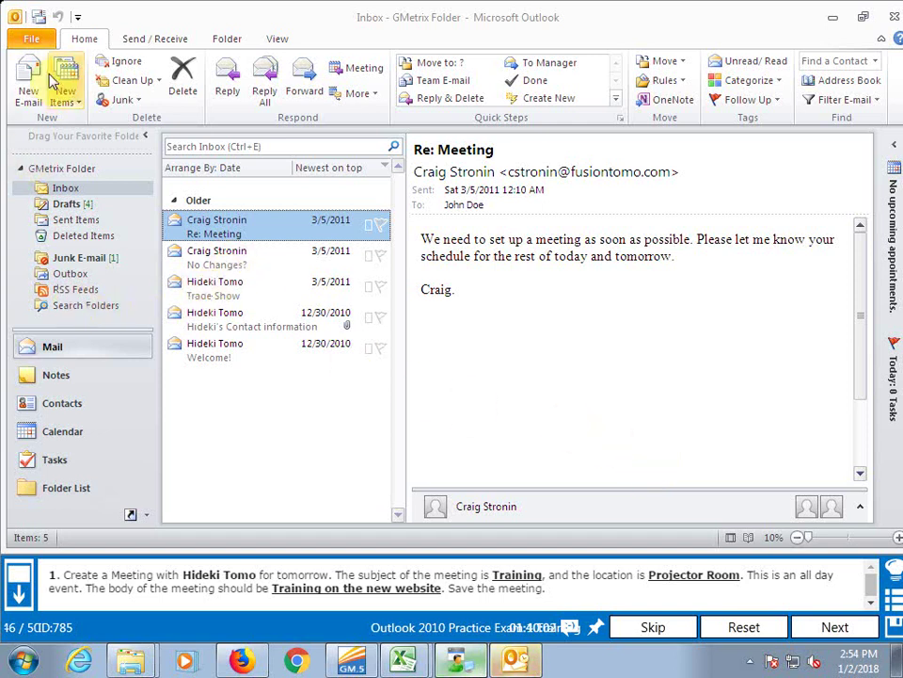
Start a new meeting dated tomorrow, 1/3/2018, with the contact as a required attendee
click(75, 105)
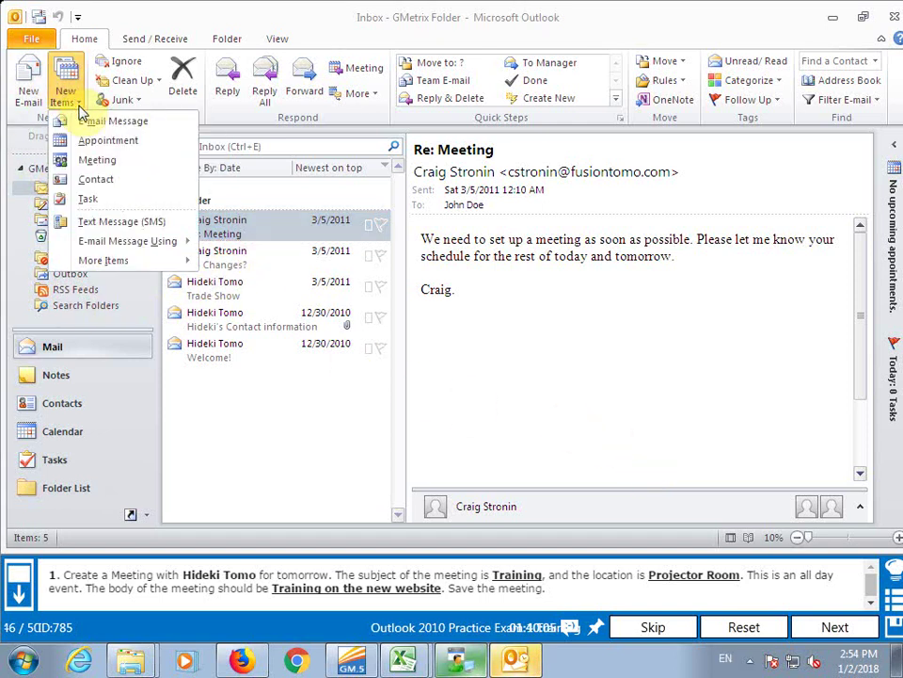
click(98, 160)
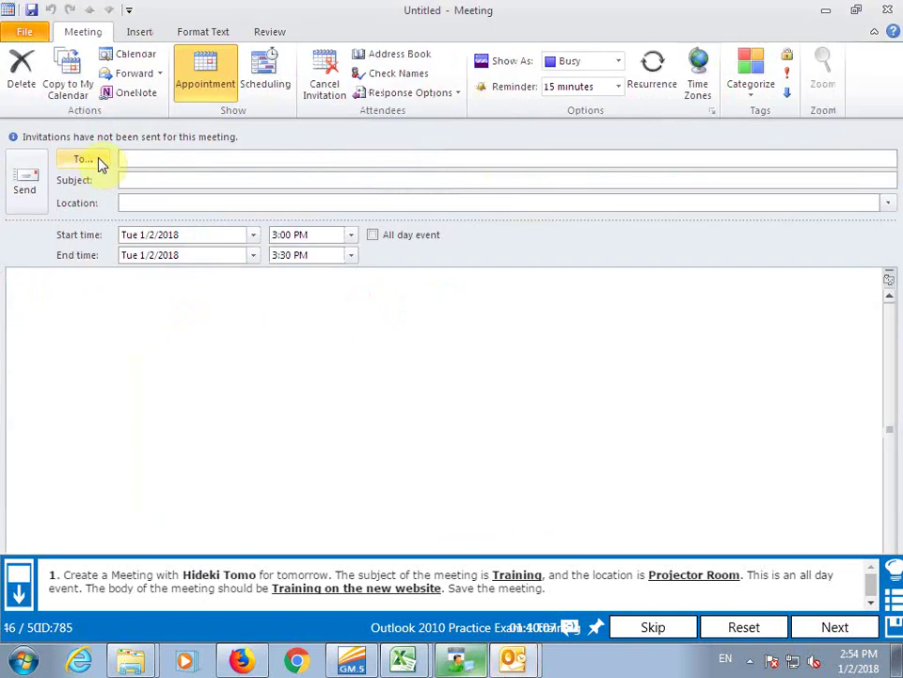
click(252, 236)
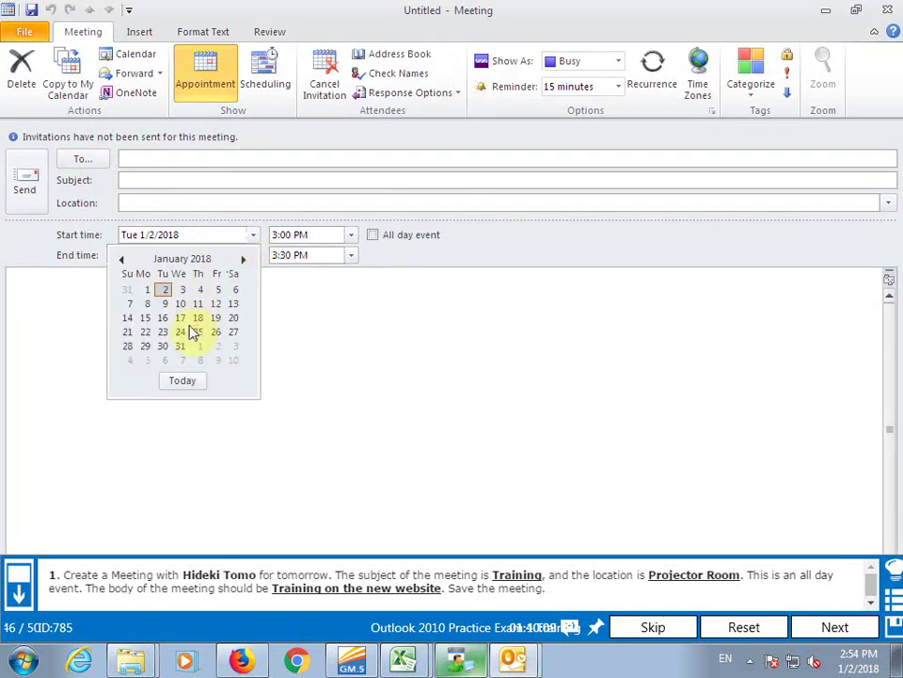
click(182, 291)
click(100, 160)
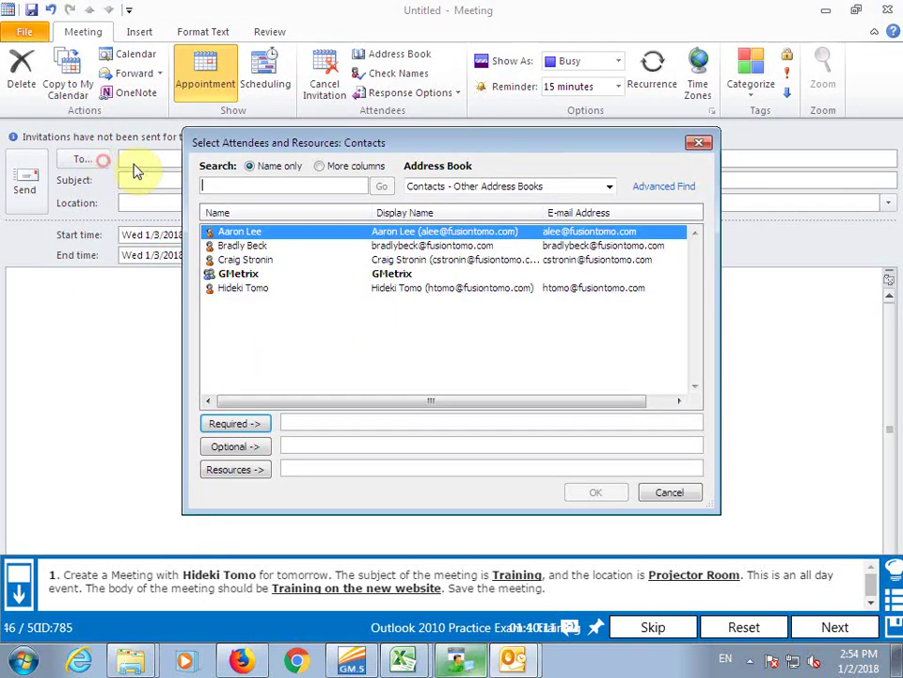
click(235, 288)
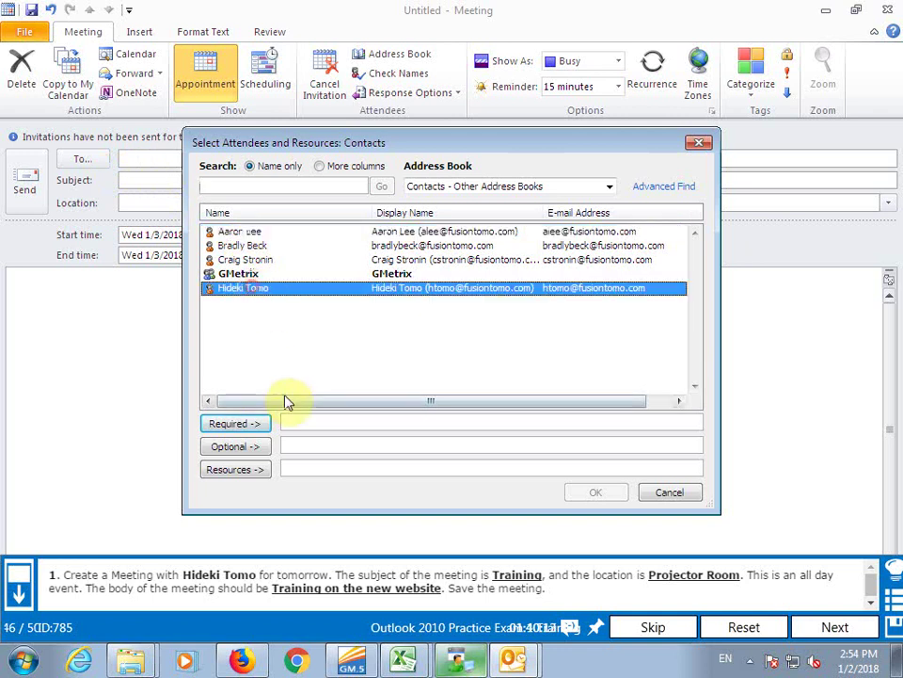
click(237, 424)
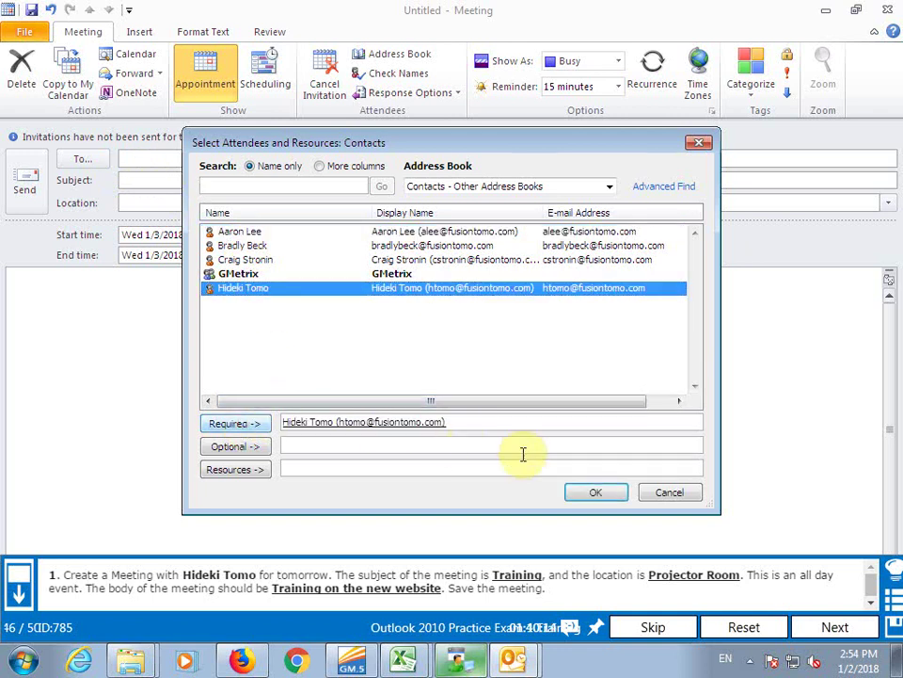
click(598, 498)
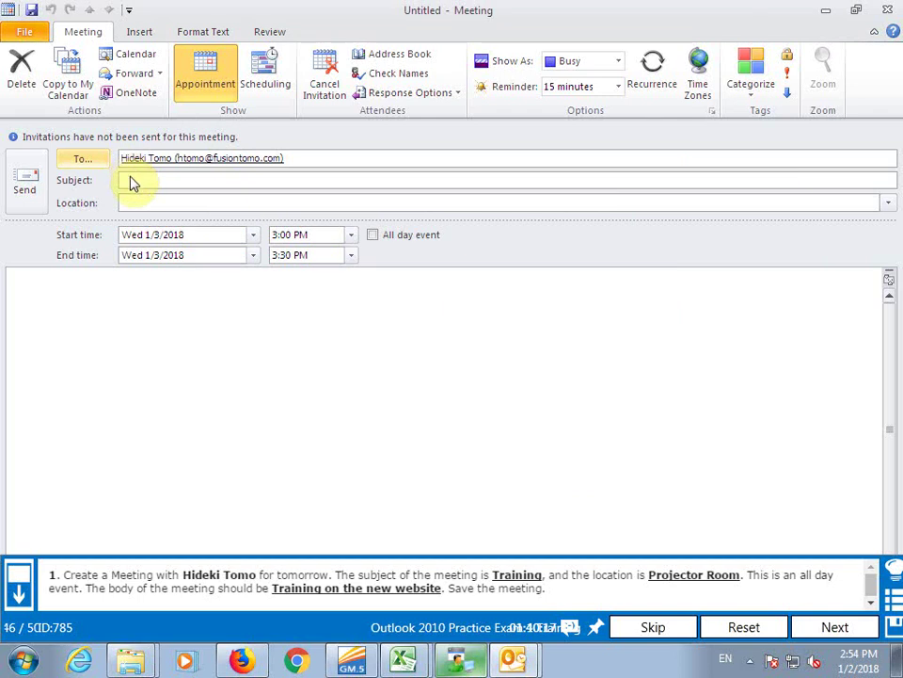
Make it an all-day 'Training' meeting in Projector Room, body 'Training on the new website', and save
click(131, 177)
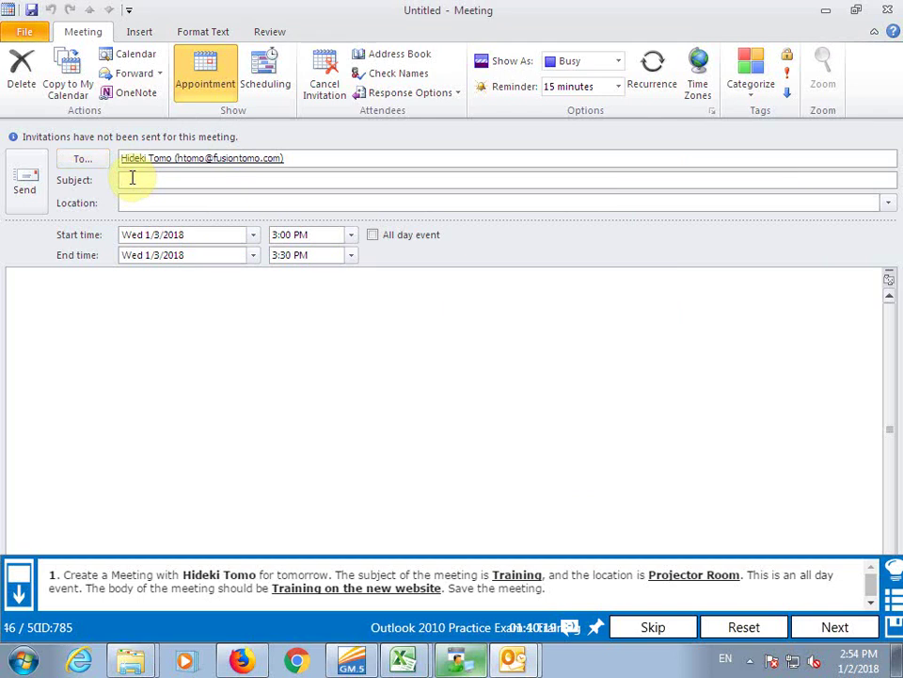
text(Training)
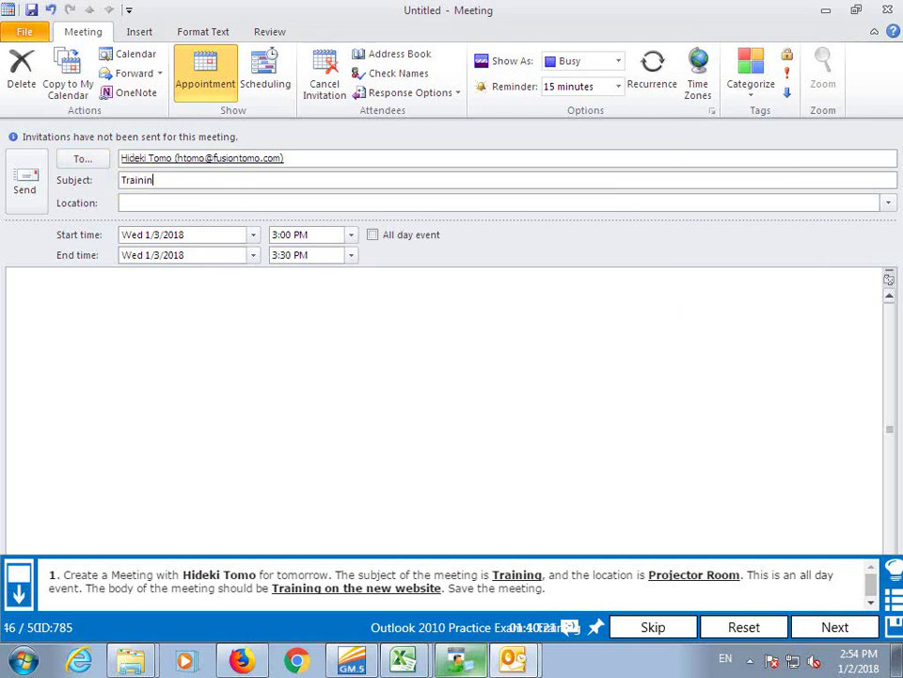
click(174, 204)
text(Projector Room)
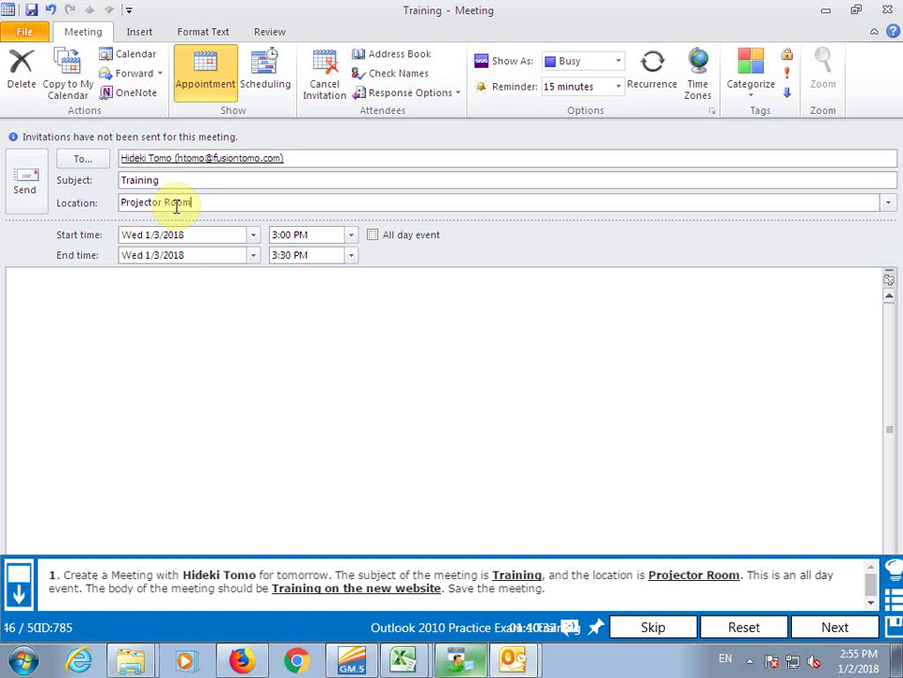
click(374, 236)
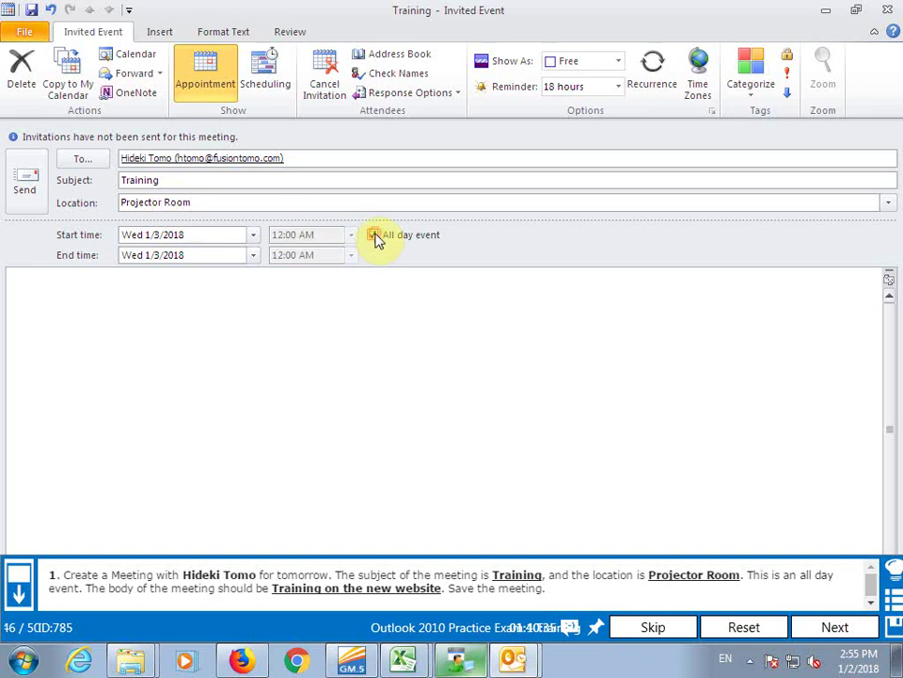
click(320, 346)
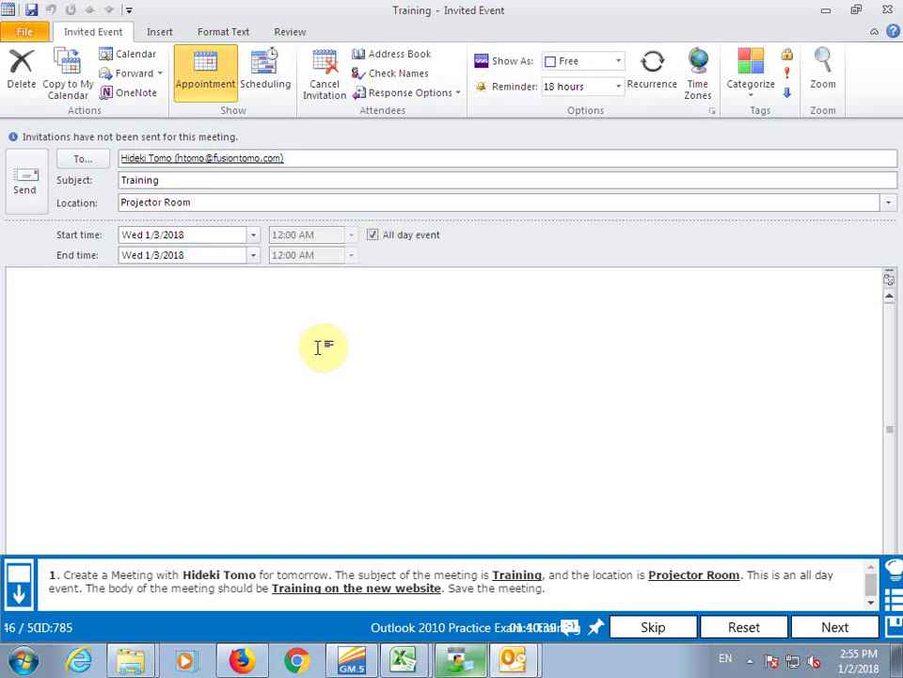
text(Training on the new website)
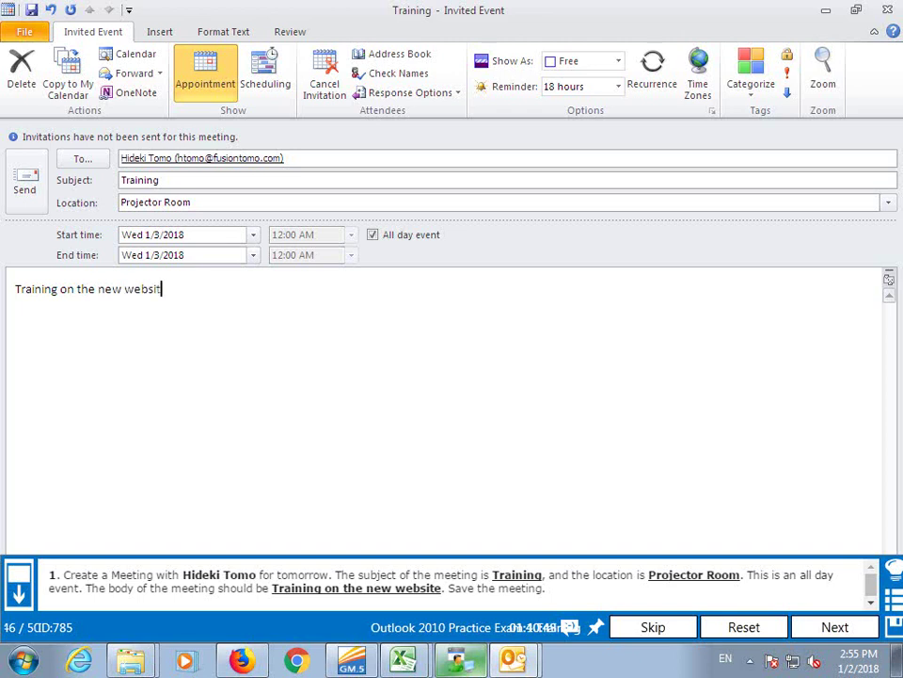
click(32, 11)
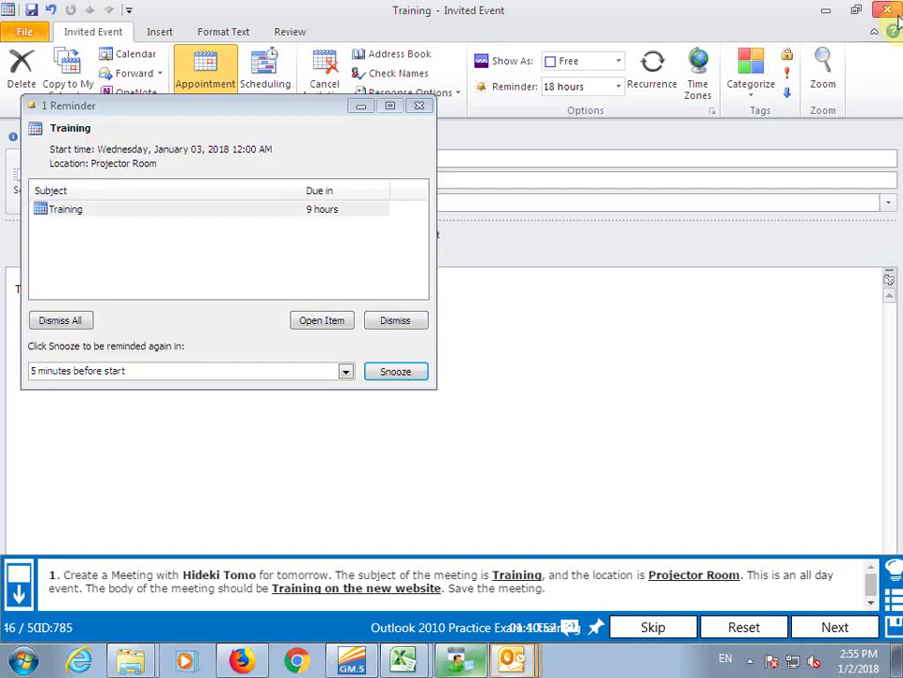
click(400, 371)
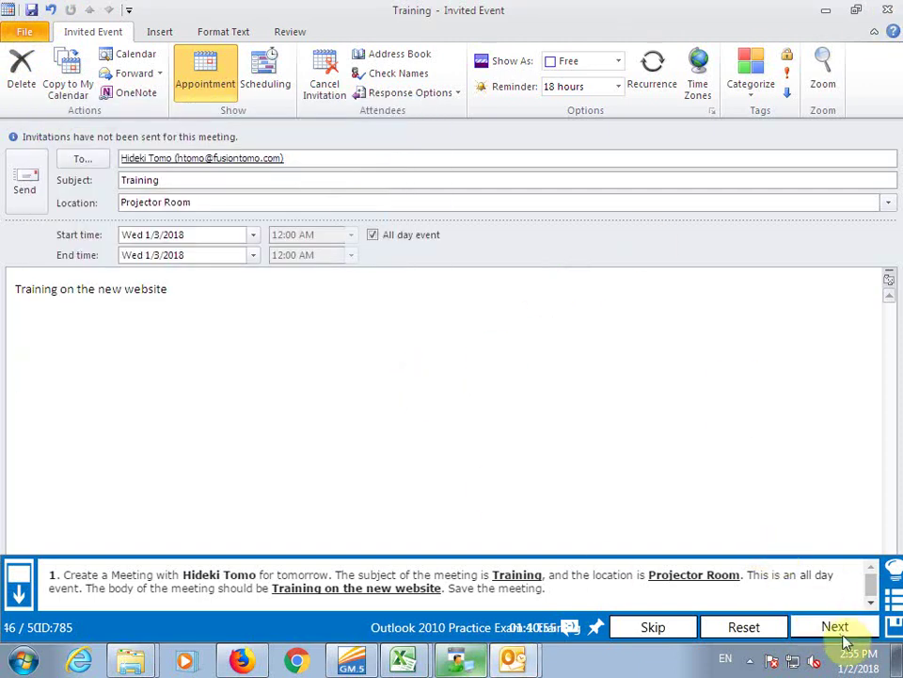
Advance to the next task and begin emailing the calendar with a Next 7 days date range
click(845, 636)
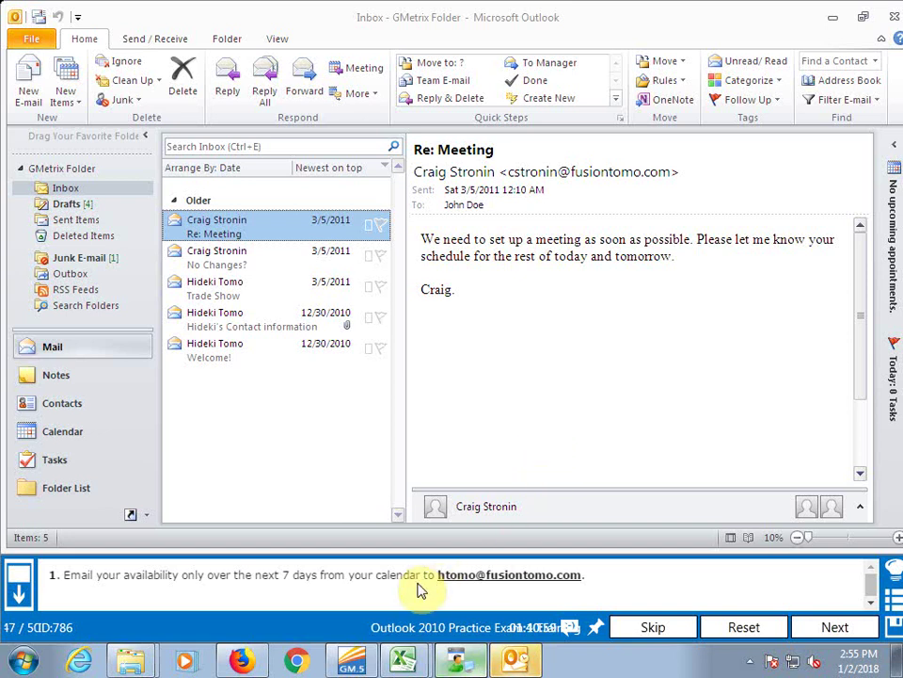
click(111, 440)
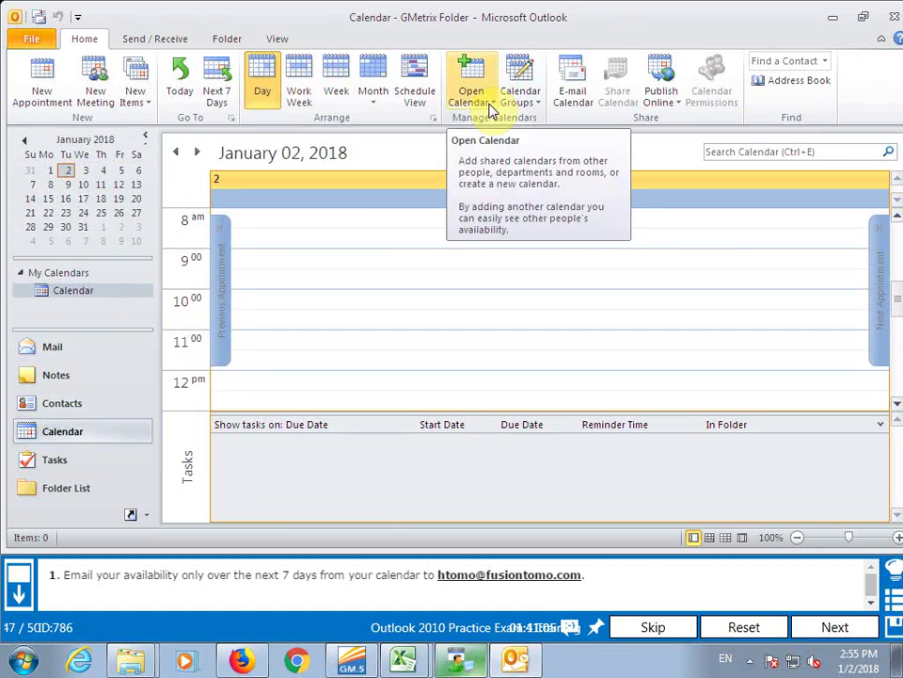
click(574, 82)
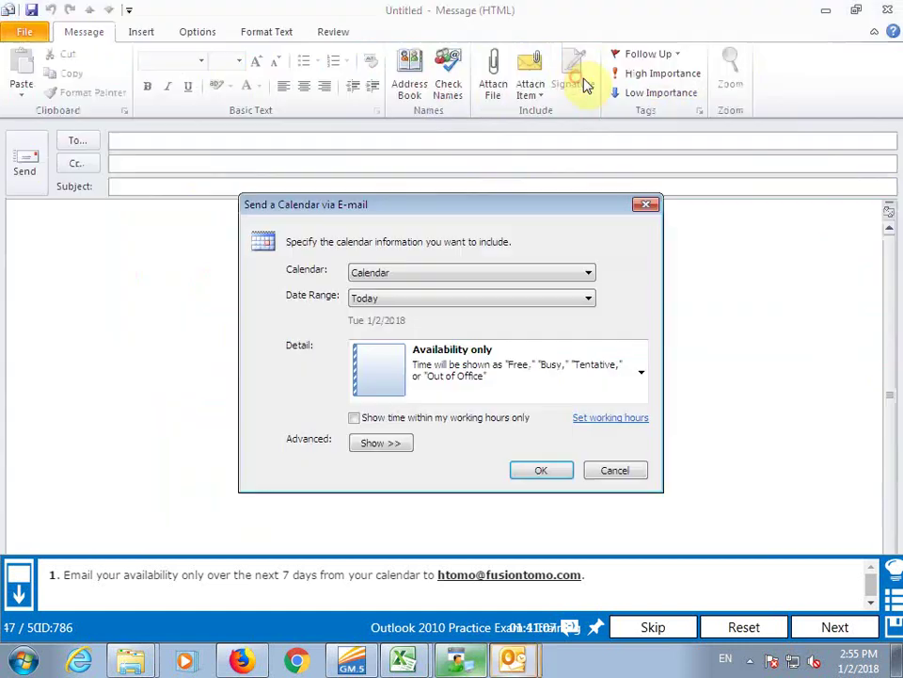
click(469, 273)
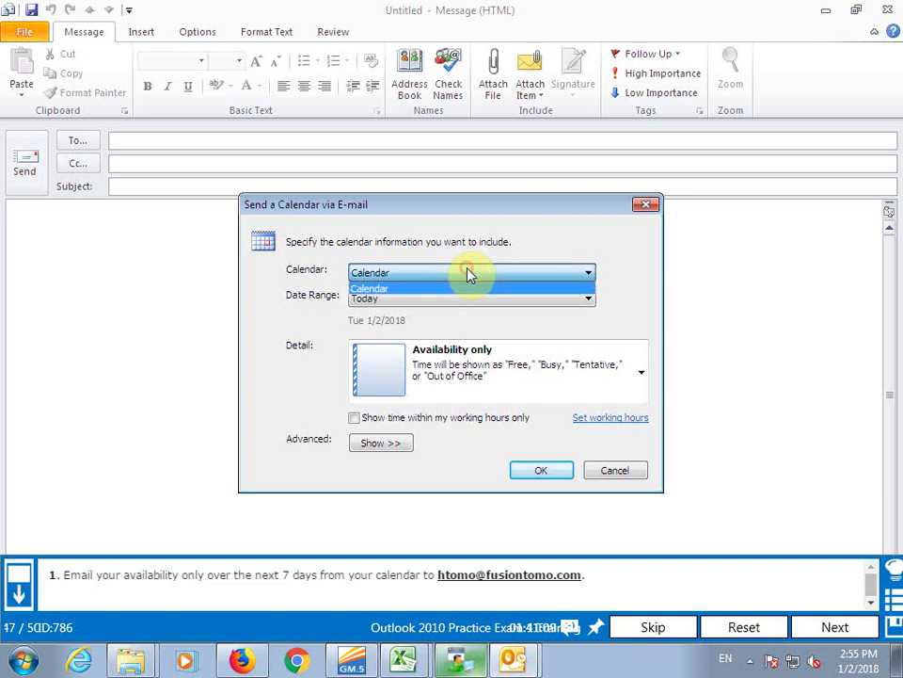
click(468, 274)
click(474, 300)
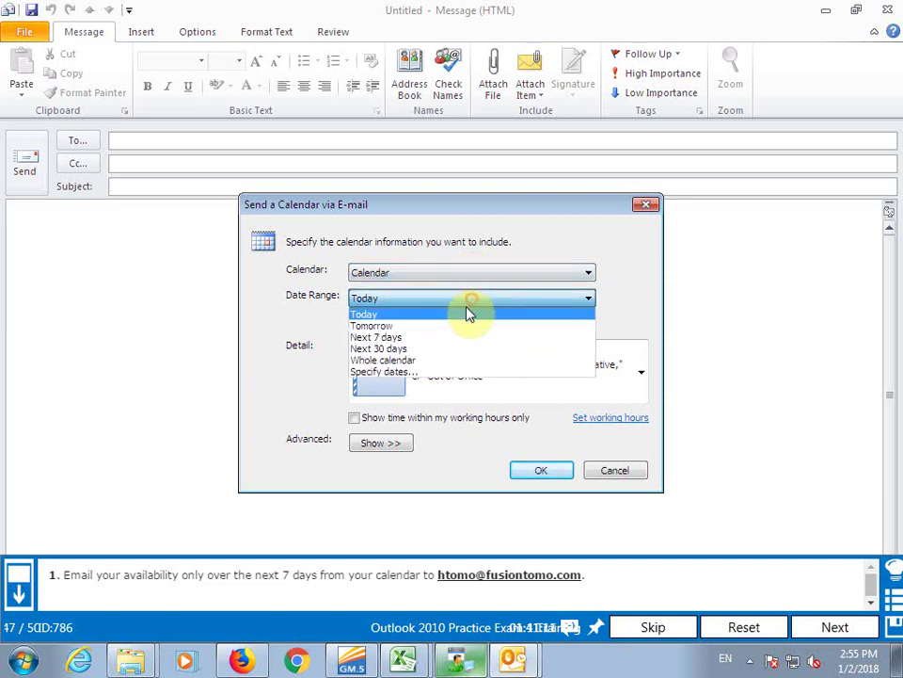
Keep the detail level at Availability only and confirm the calendar email settings
click(430, 338)
click(475, 367)
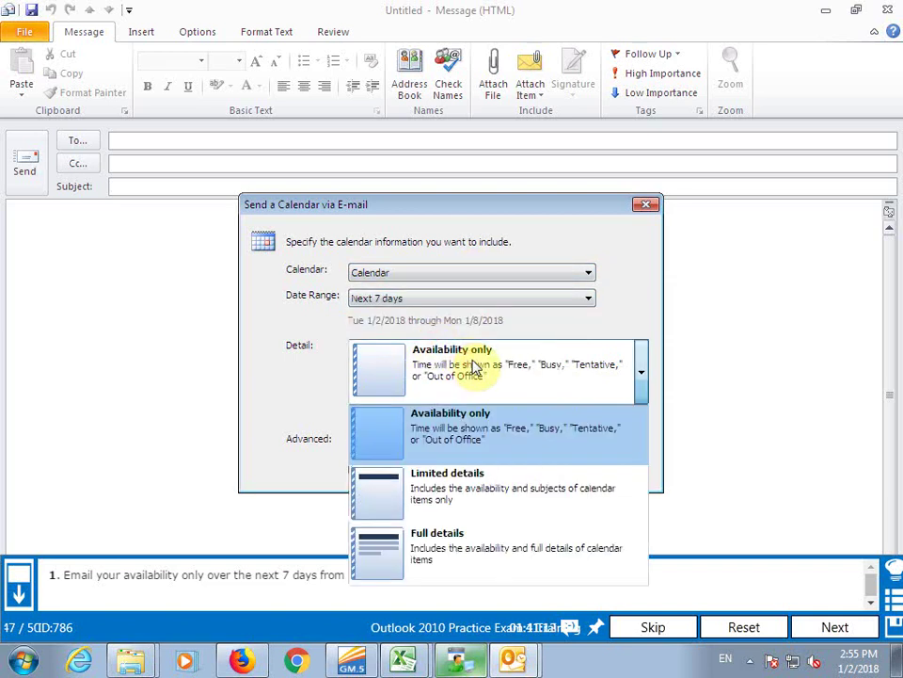
click(798, 329)
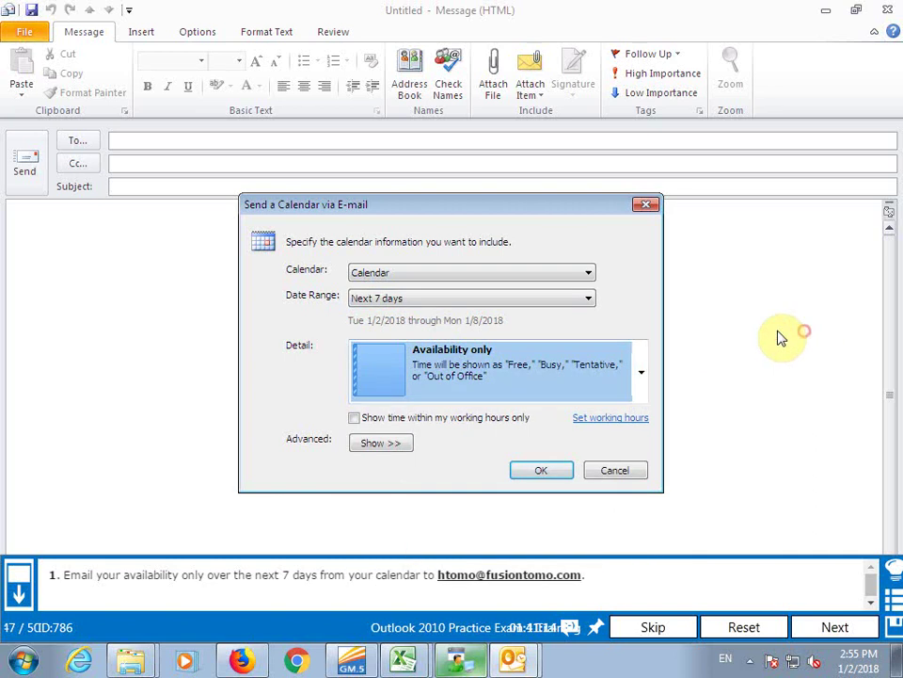
click(556, 376)
click(515, 442)
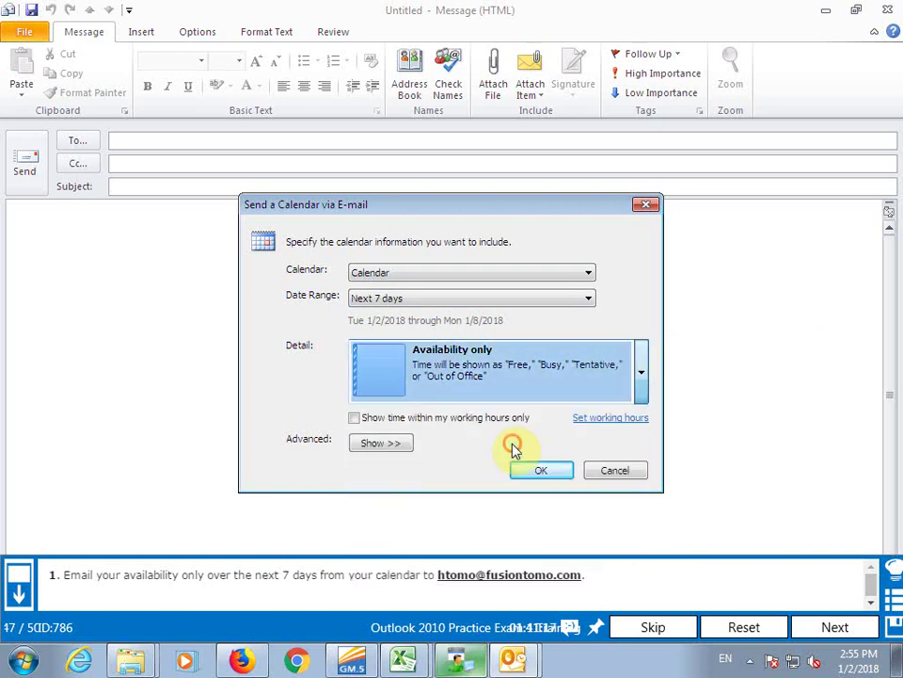
click(564, 473)
click(403, 360)
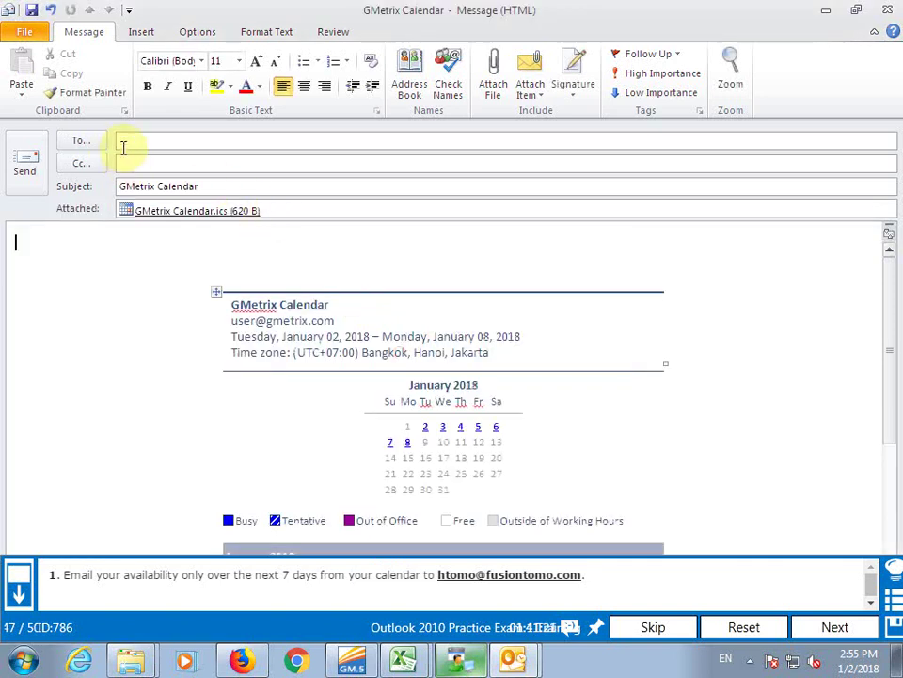
Address the calendar email to the contact, send it, and advance to the next task
click(95, 141)
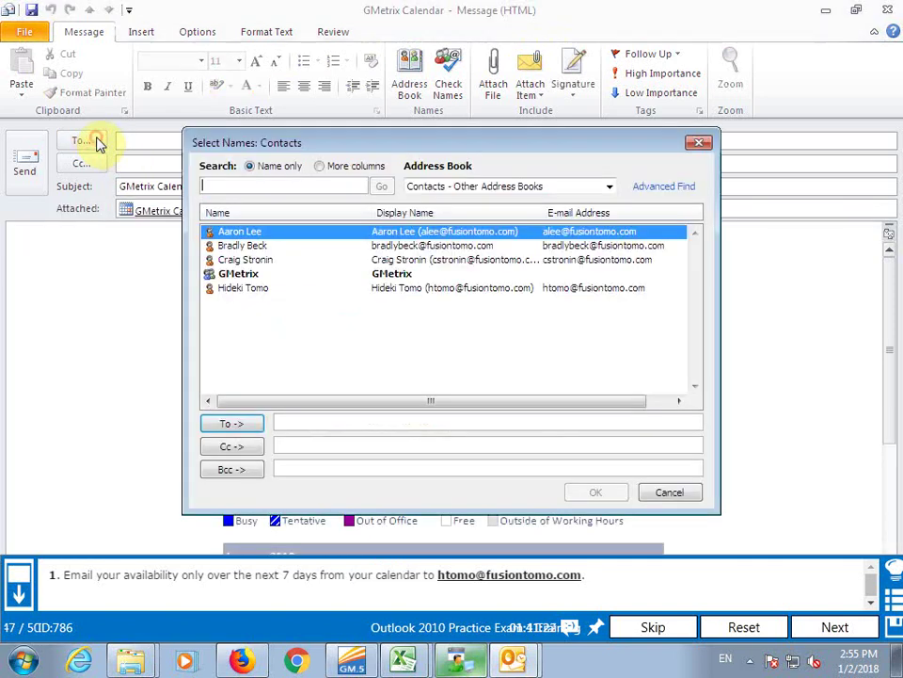
double_click(252, 288)
click(596, 493)
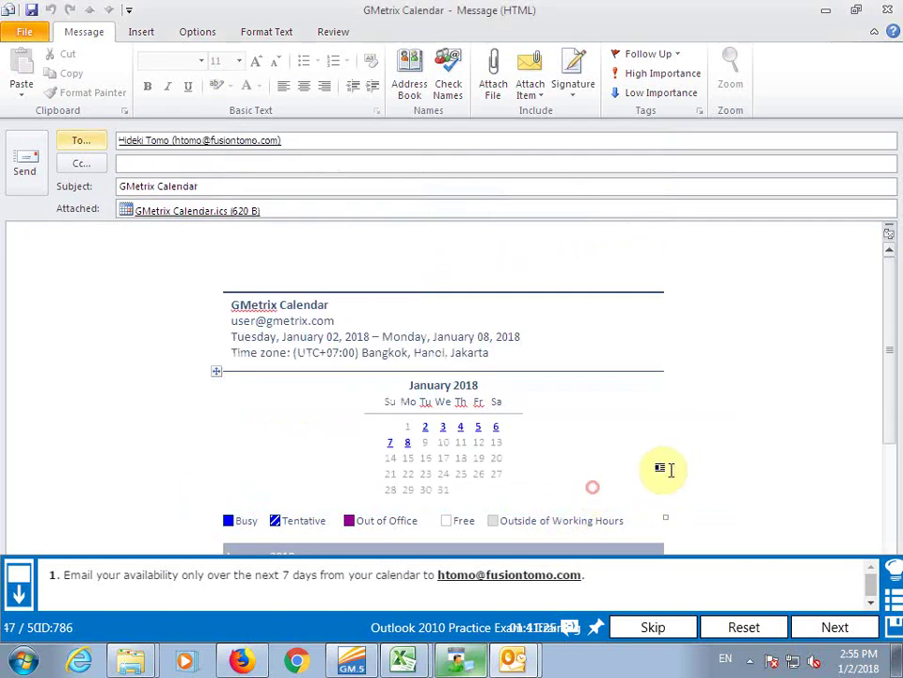
click(24, 164)
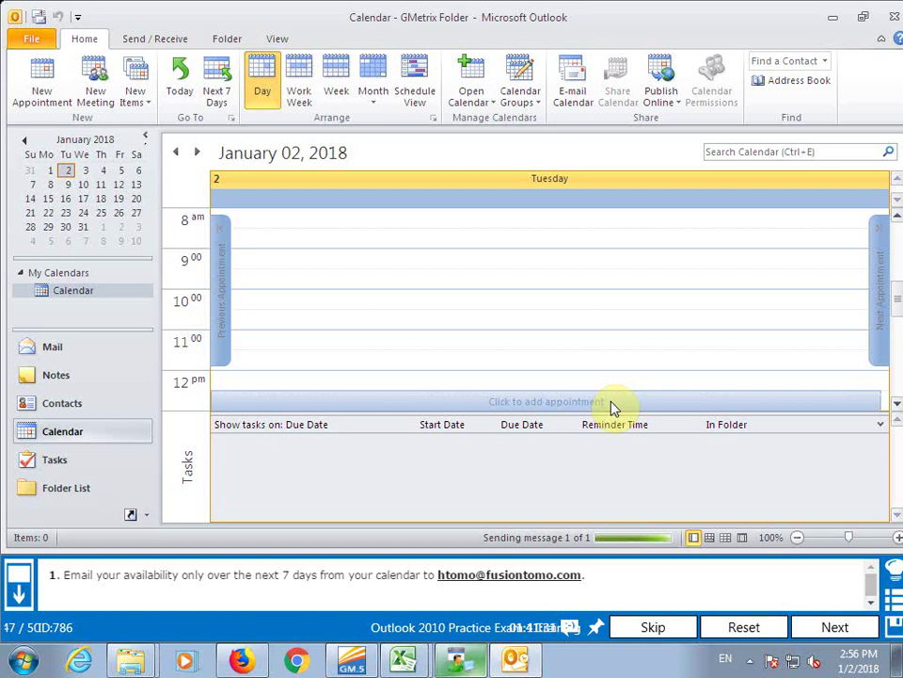
click(842, 633)
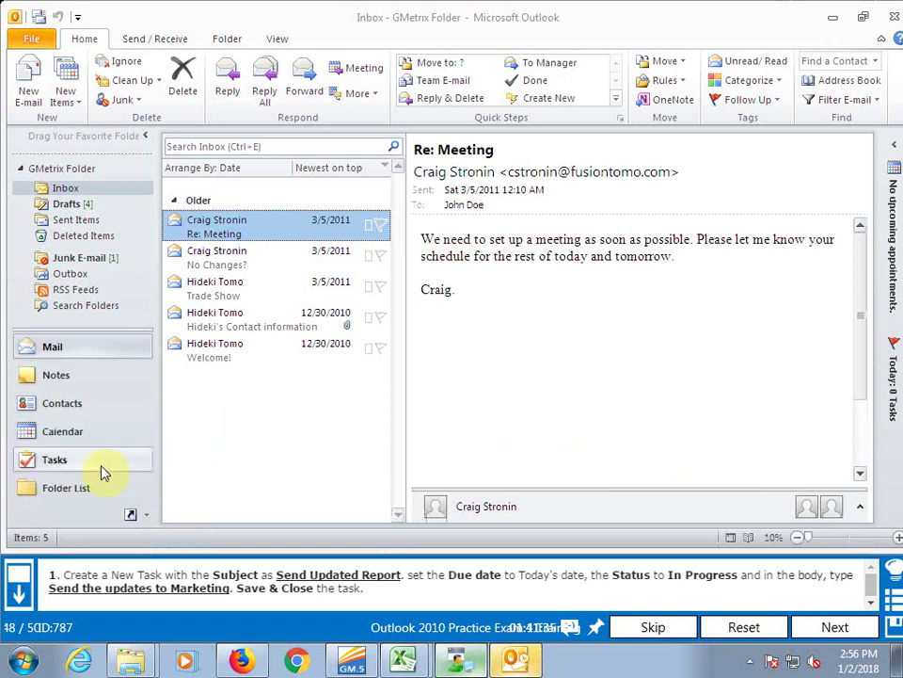
Create a new task with the subject 'Send Updated Report'
click(57, 459)
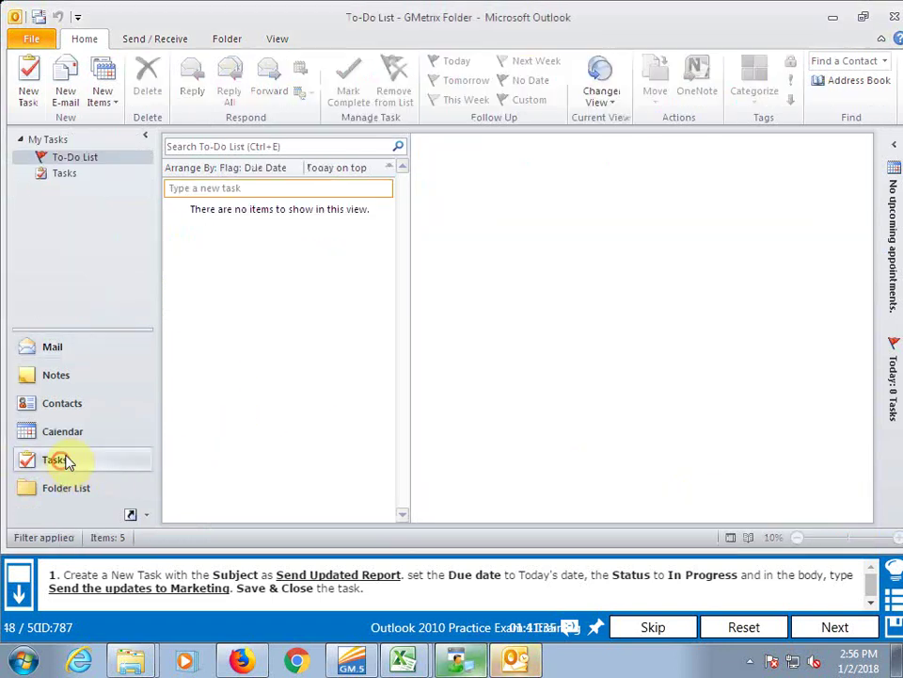
click(28, 87)
click(276, 205)
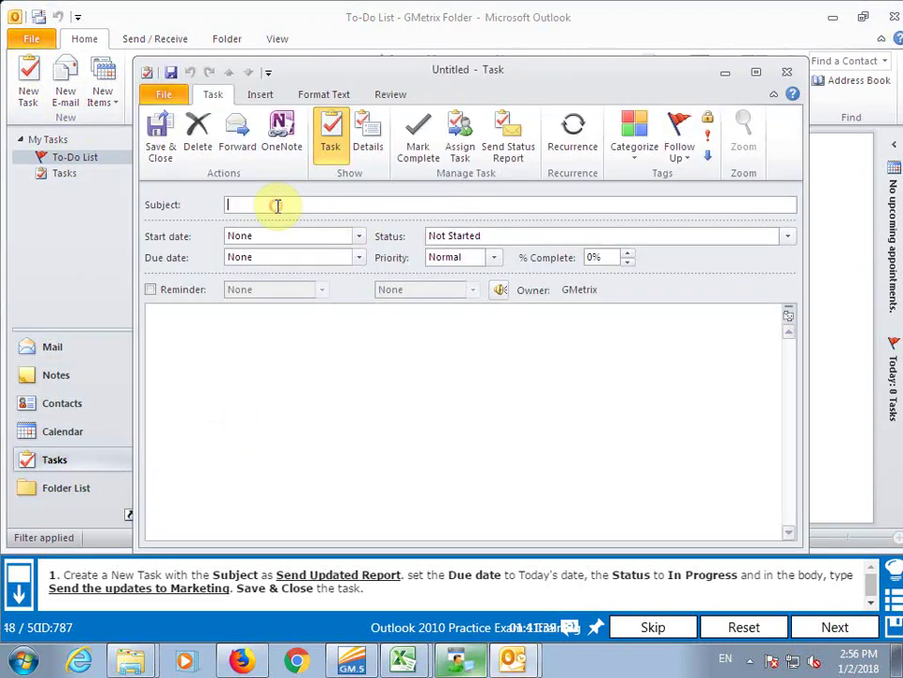
text(Sen)
text(d Upd)
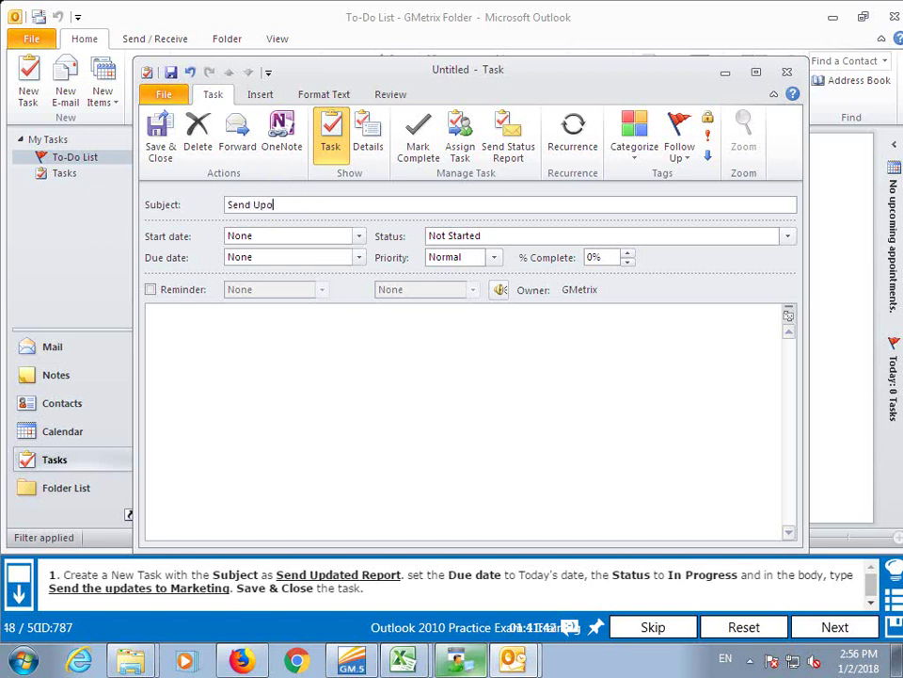
text(ate)
text(d Re)
text(p)
text(ort)
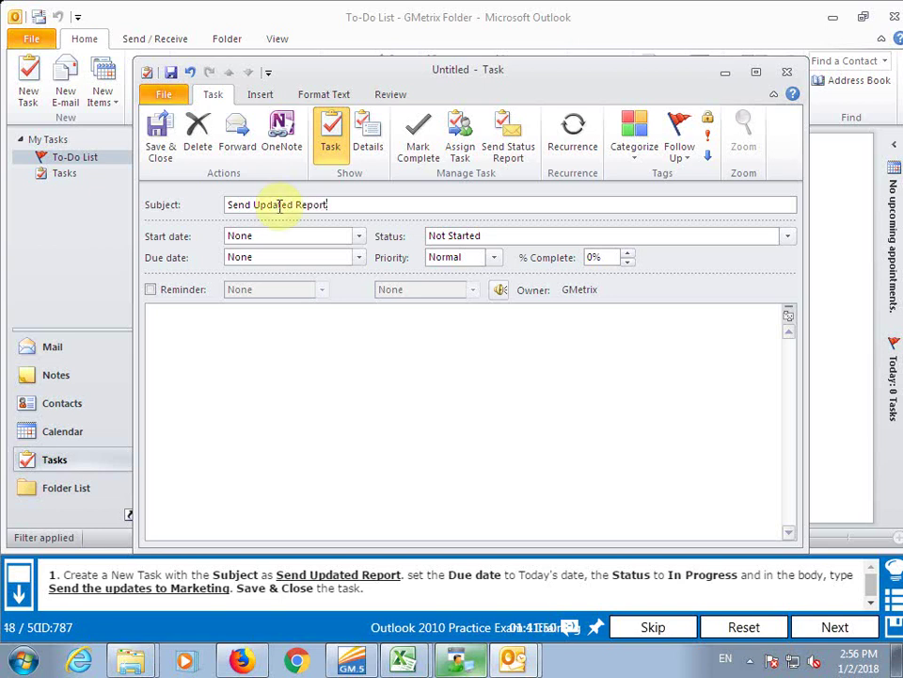
Make it due today, In Progress, with body 'Send the update to Marketing', and save it
click(359, 257)
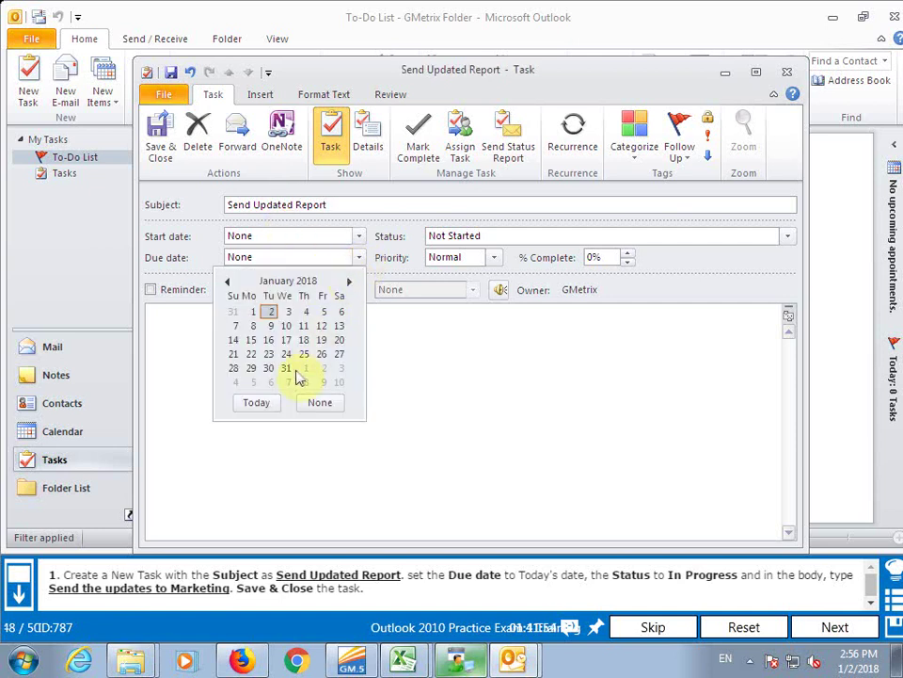
click(254, 403)
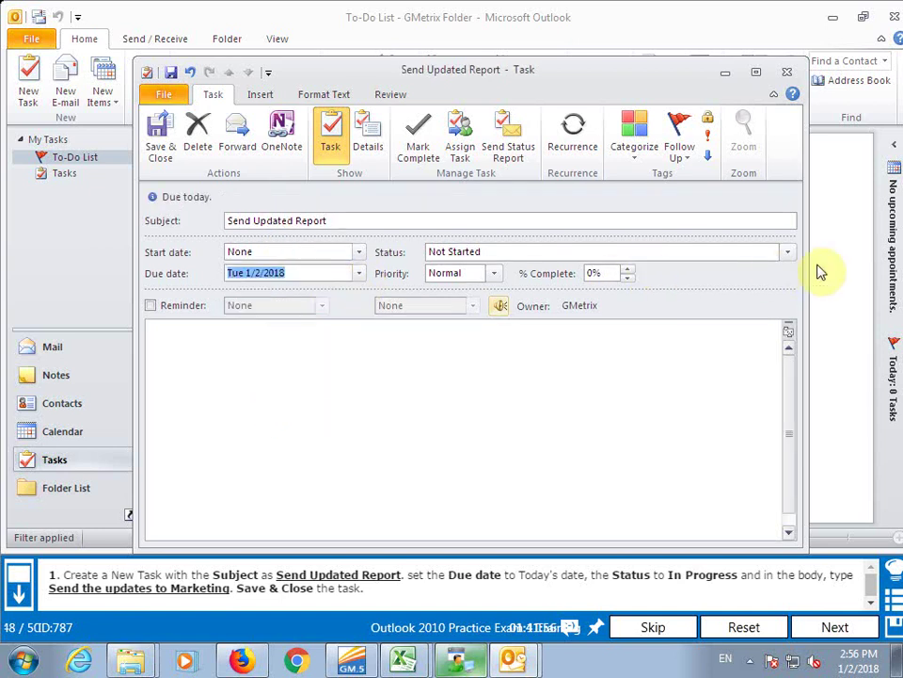
click(788, 252)
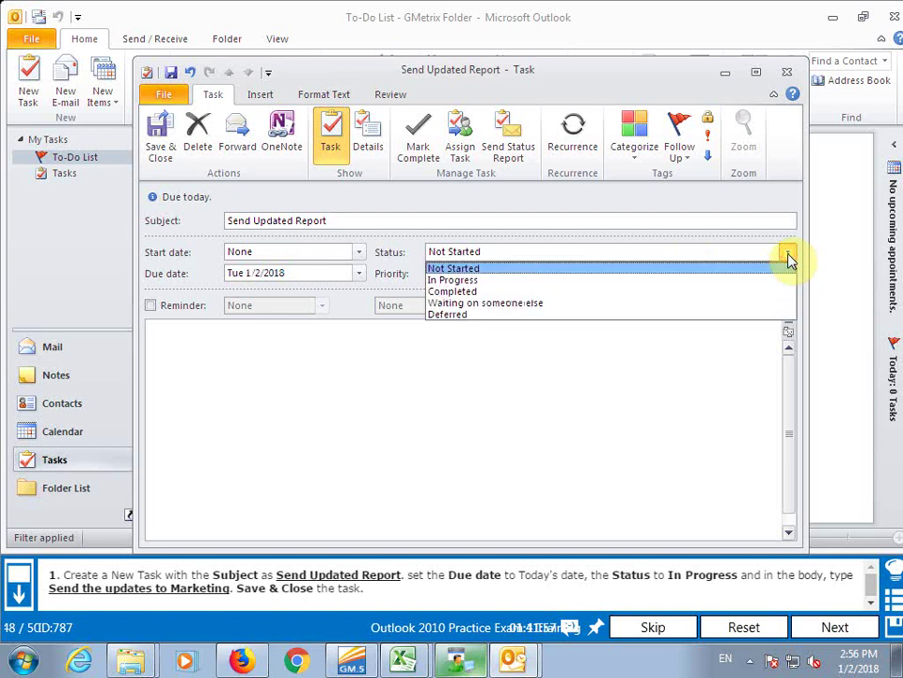
click(492, 280)
click(322, 367)
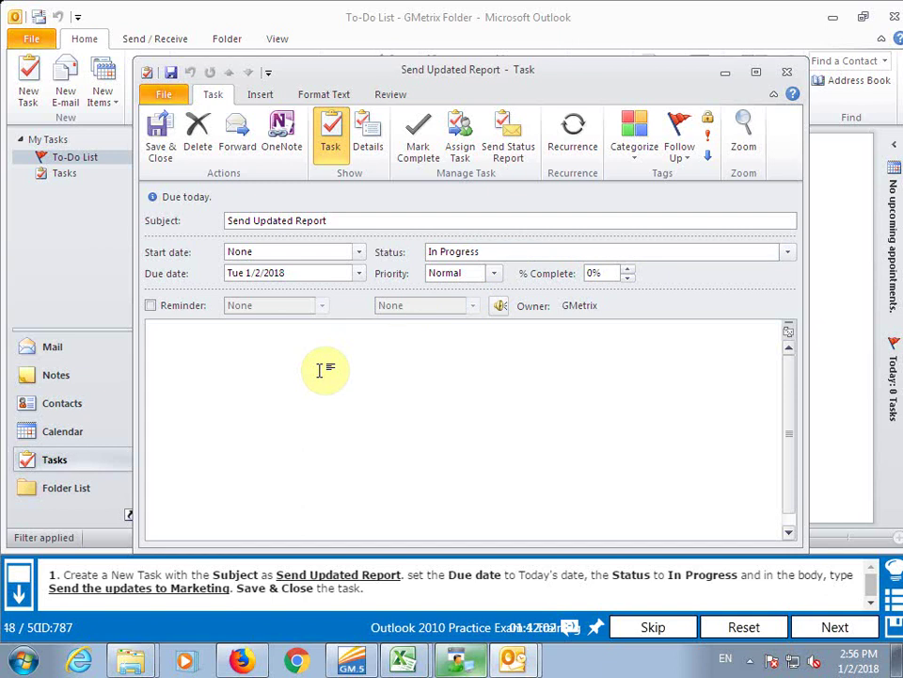
text(Send the update to)
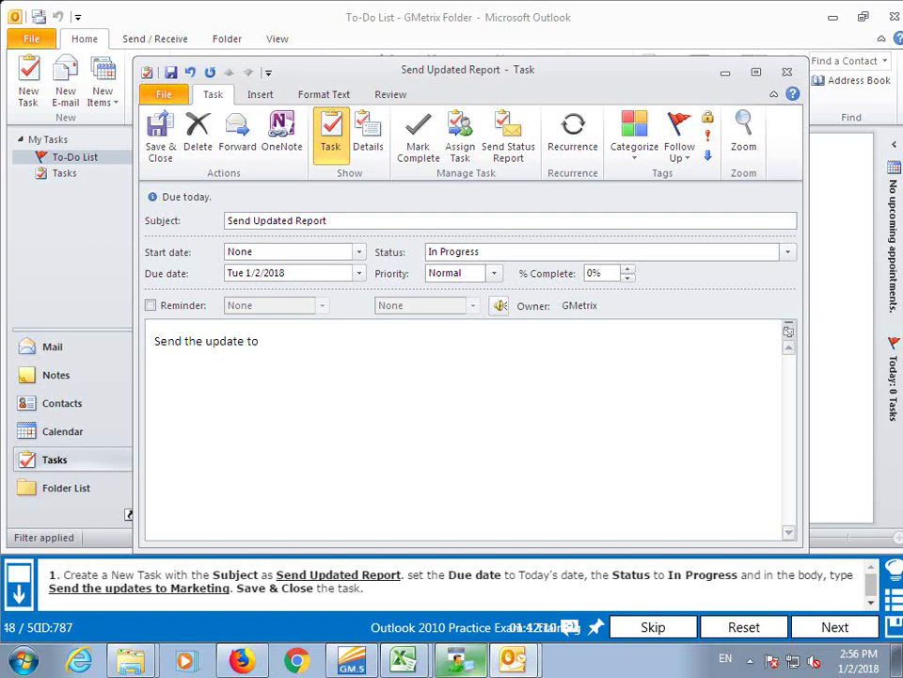
text(m)
key(BackSpace)
key(BackSpace)
text(Mar)
text(ke)
text(ting)
click(165, 143)
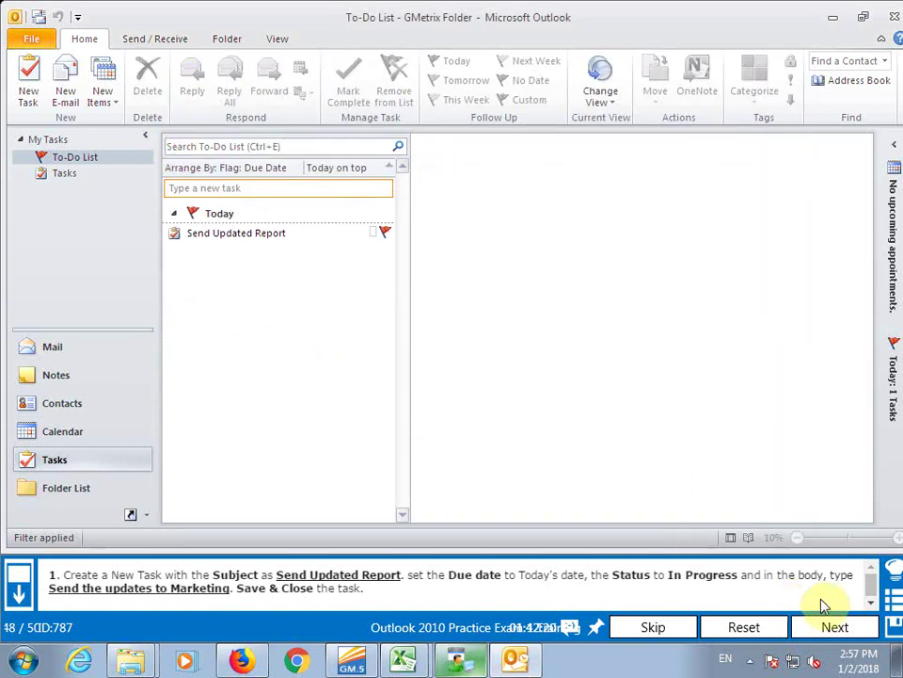
Submit the exercise and switch to the To-Do List of tasks
click(832, 624)
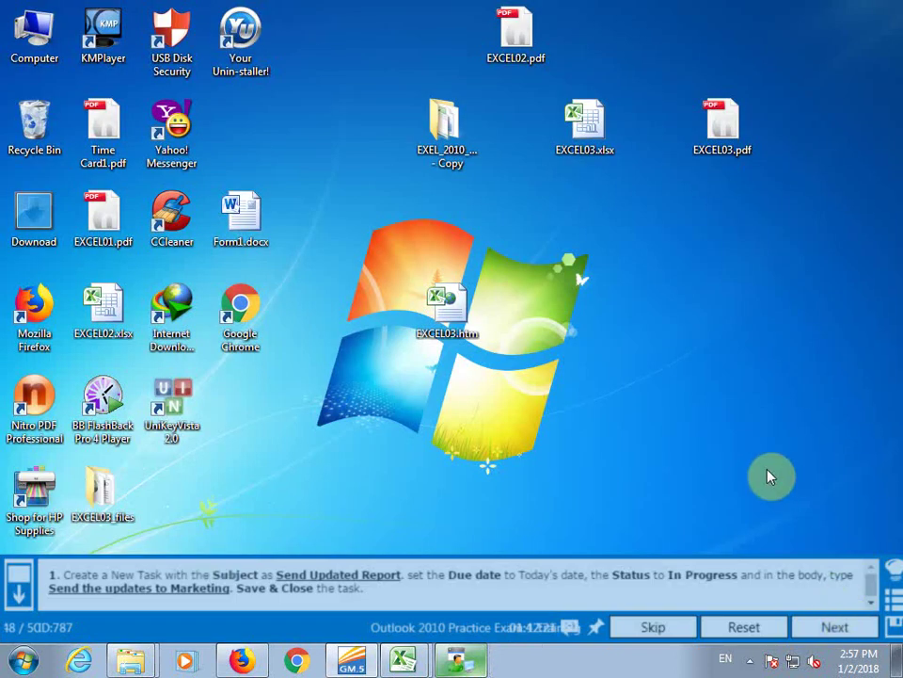
click(498, 450)
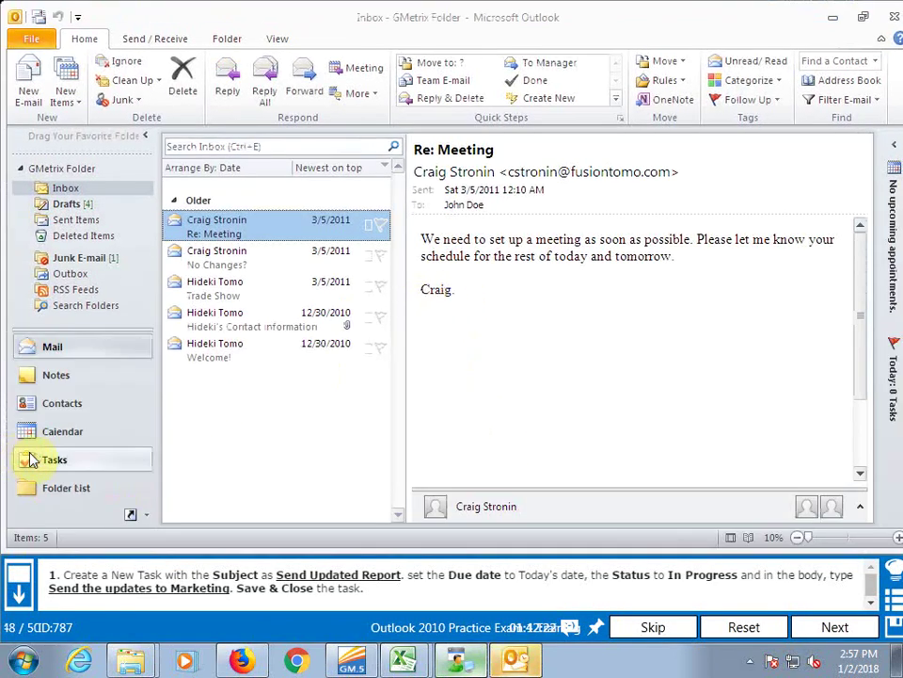
click(56, 459)
Start a new task with the subject 'Send Updates Report'
click(40, 82)
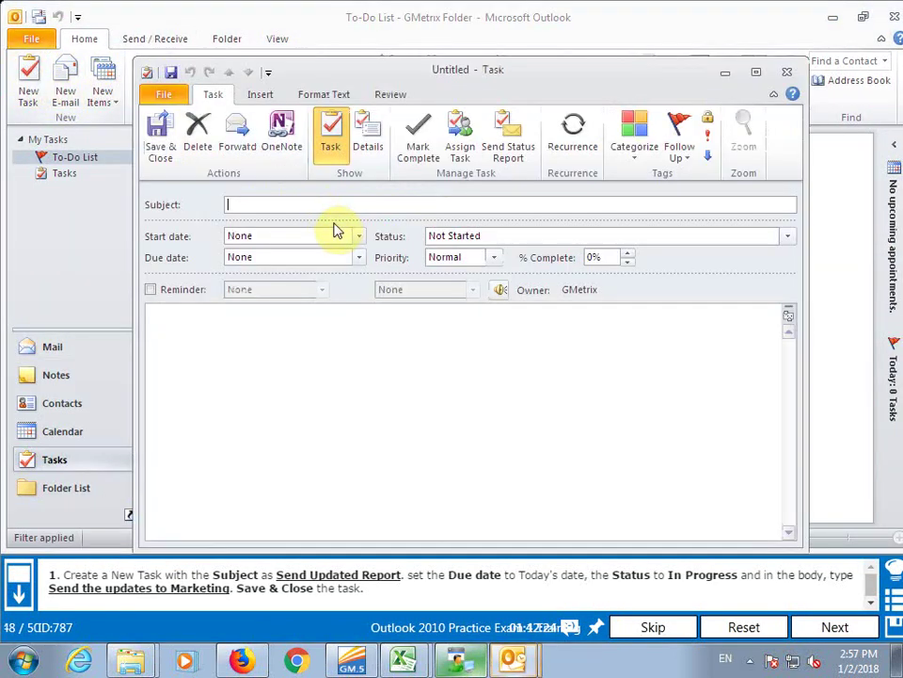
click(247, 202)
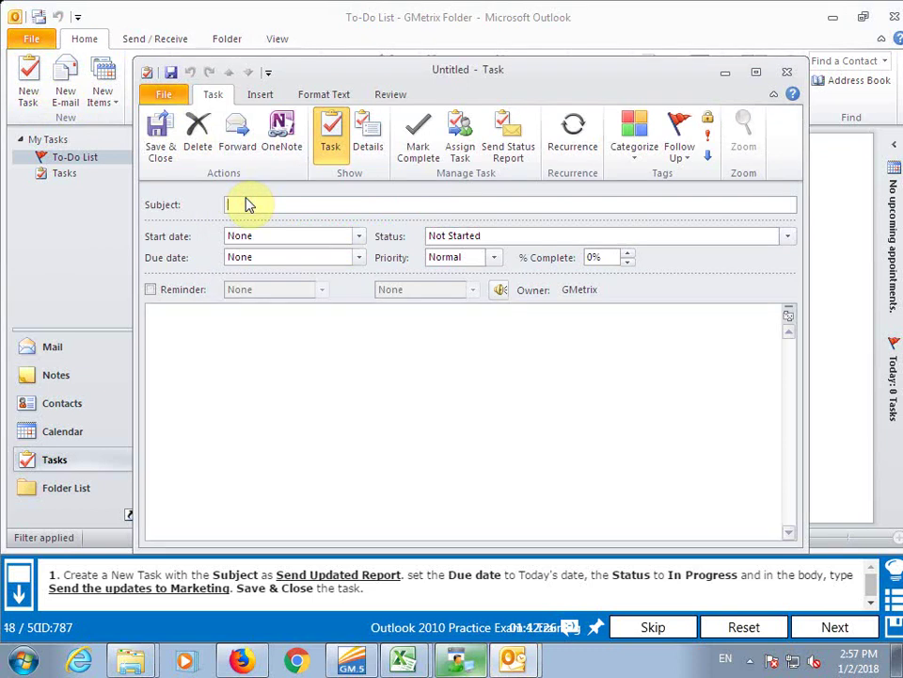
text(Send )
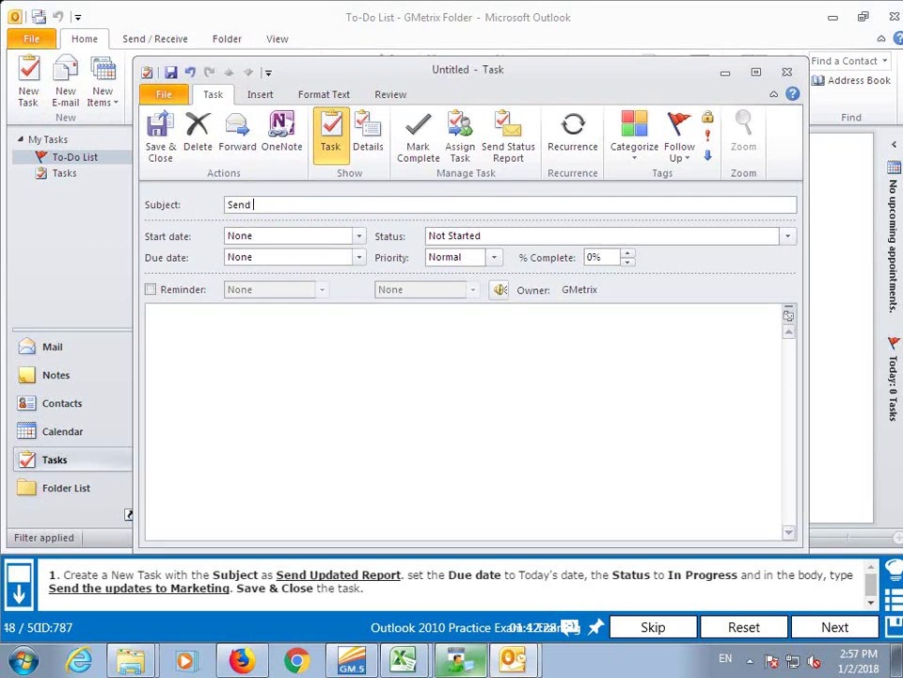
text(Updates Re)
text(pp)
Set it due today and In Progress, add body 'Send the updates to Marketing', and save
click(359, 258)
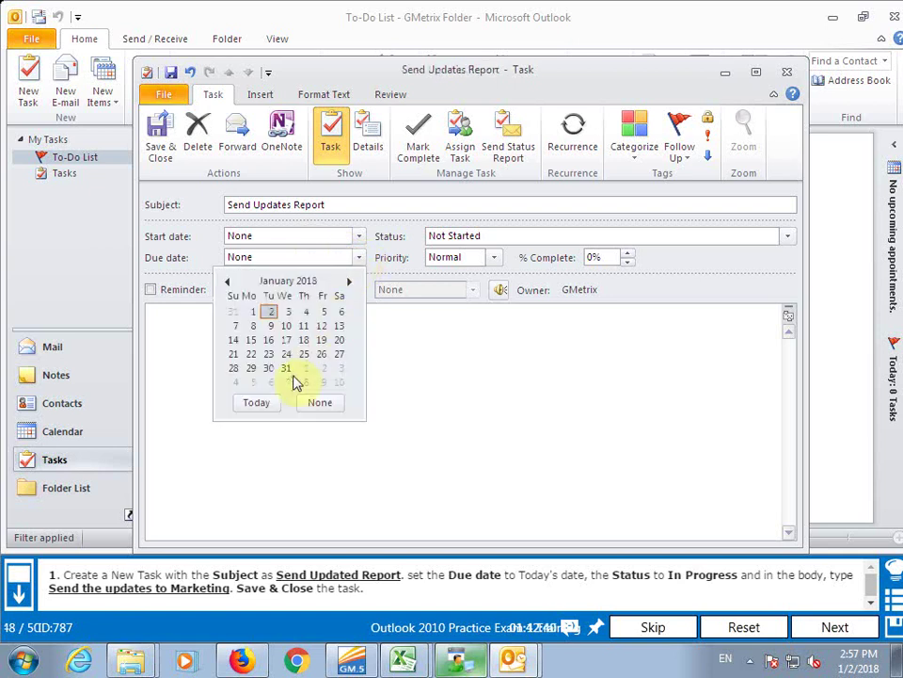
click(266, 401)
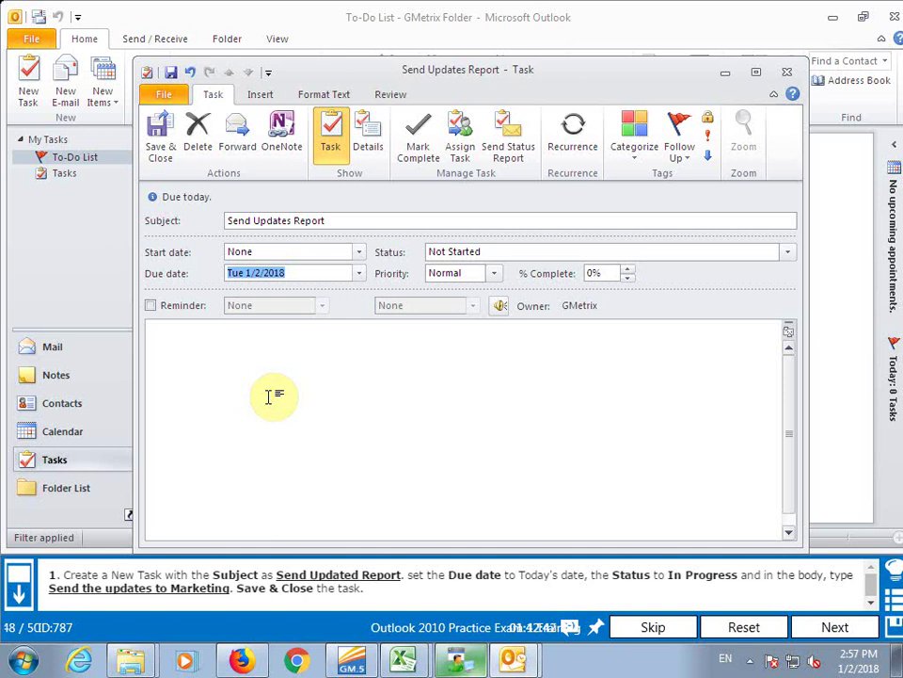
click(550, 255)
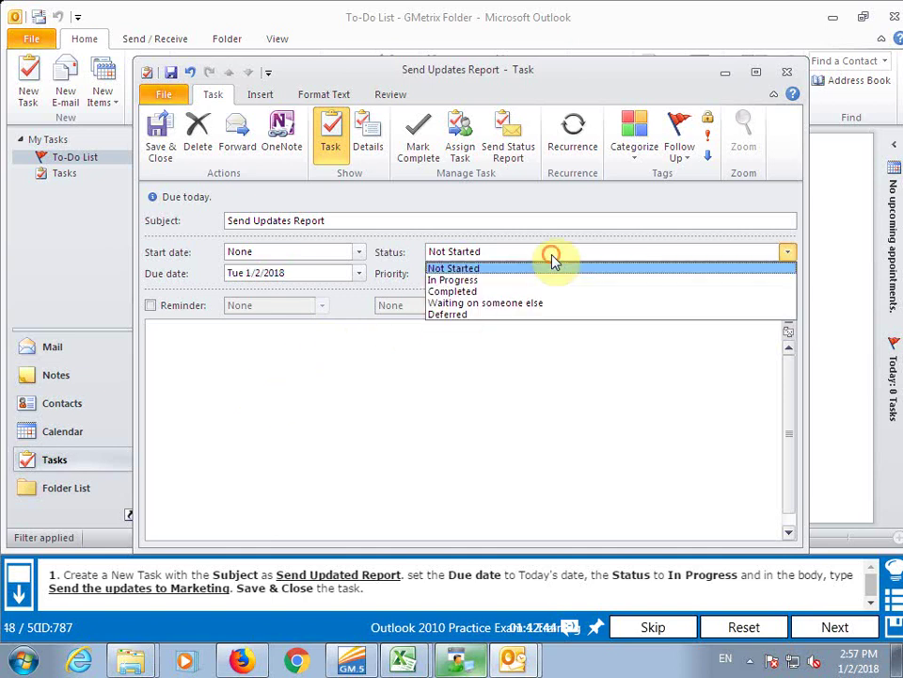
click(508, 280)
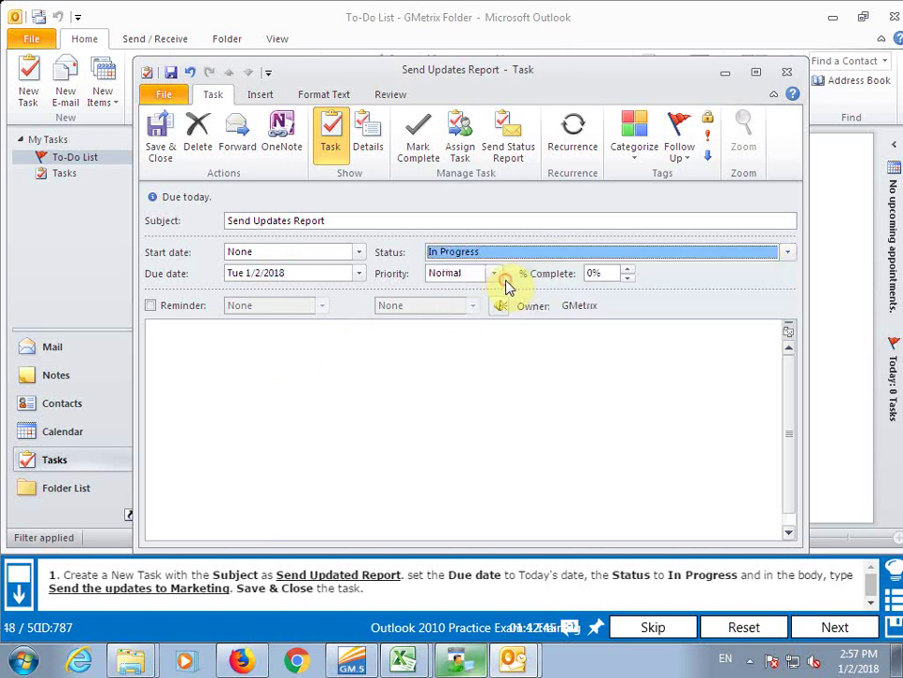
click(414, 365)
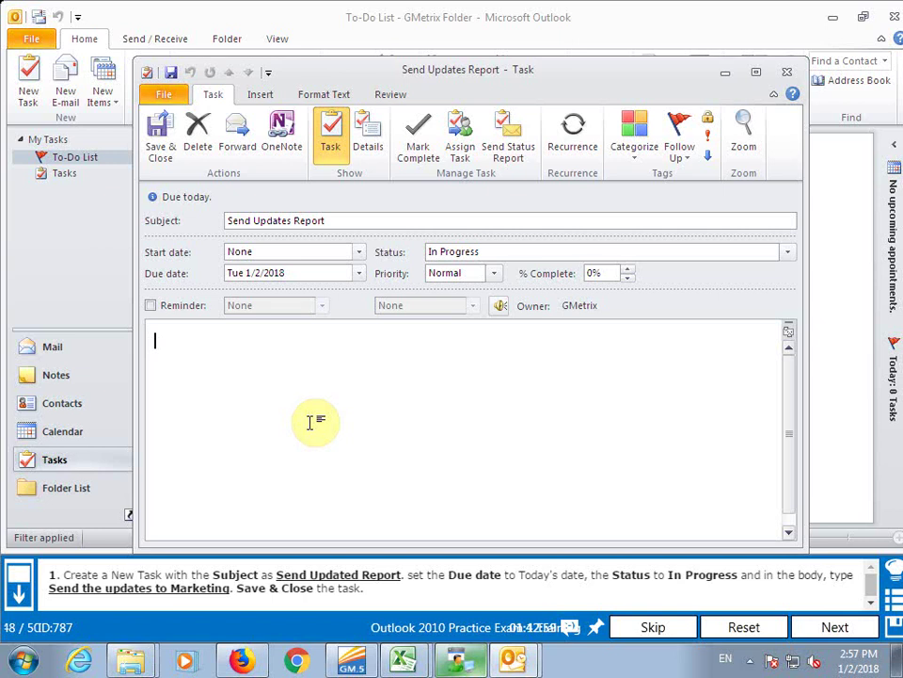
text(Send)
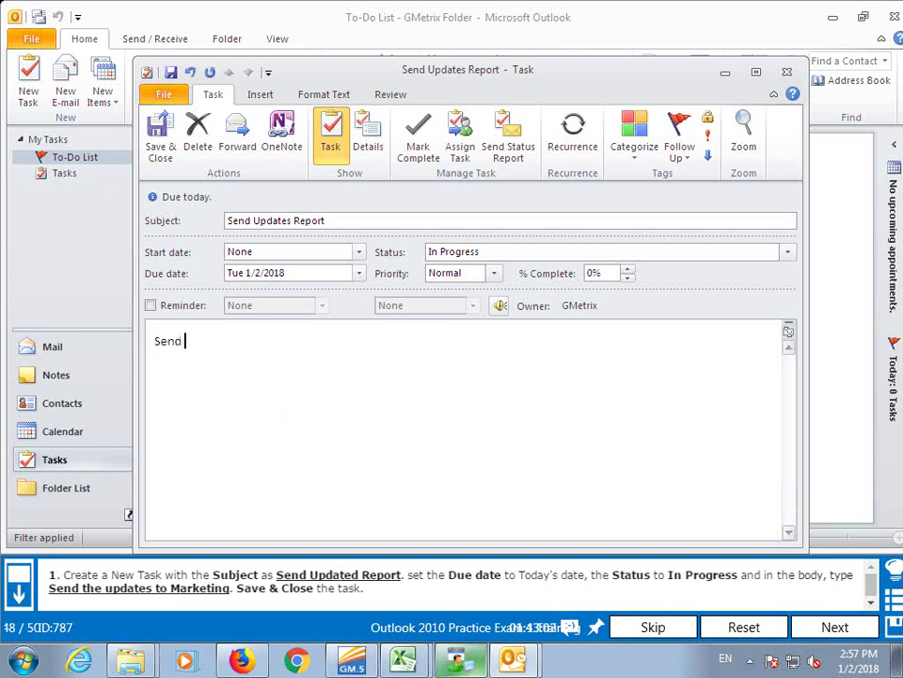
text( th)
text(d)
text(e)
text( m)
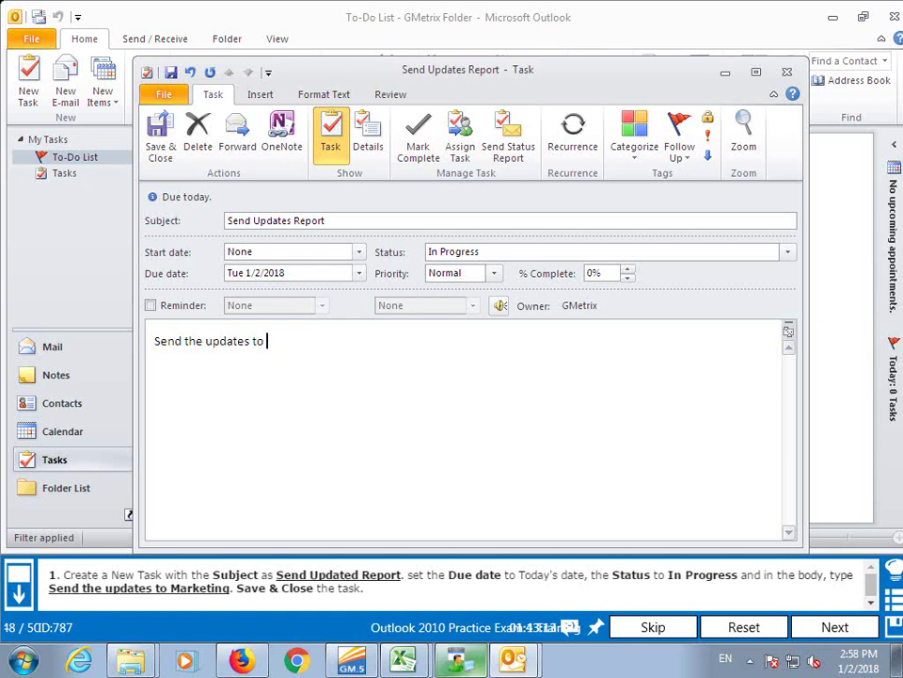
text(Marketing)
click(162, 136)
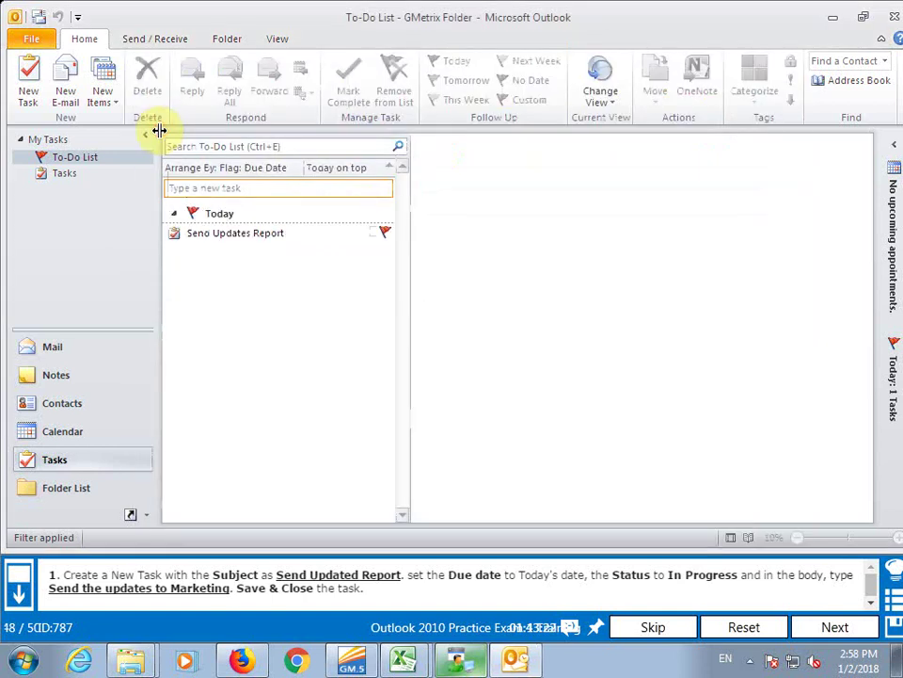
Advance to the next exercise and start a new blank task from the Tasks To-Do List
click(835, 627)
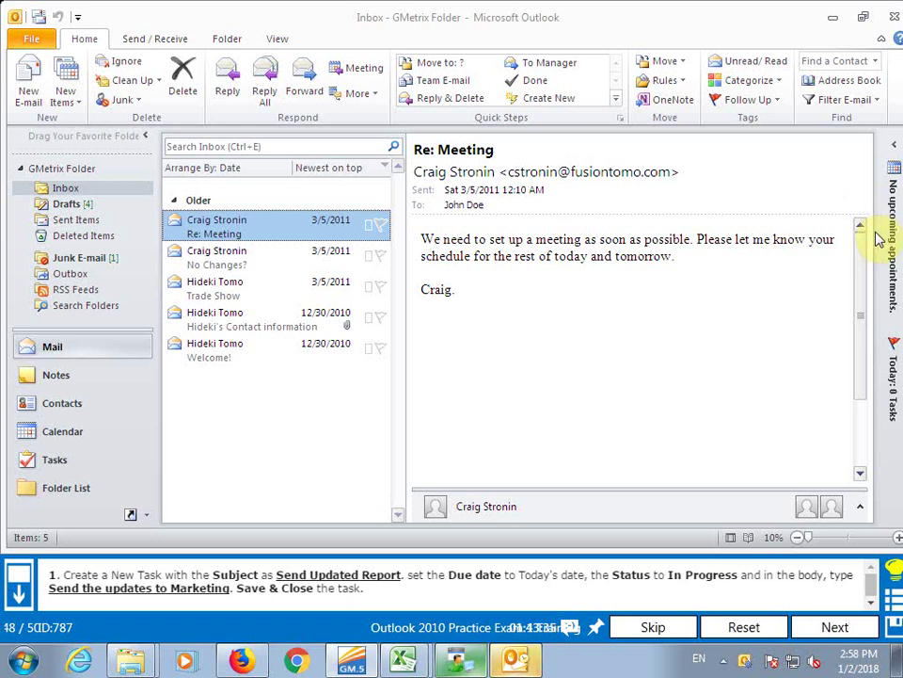
click(76, 457)
click(114, 102)
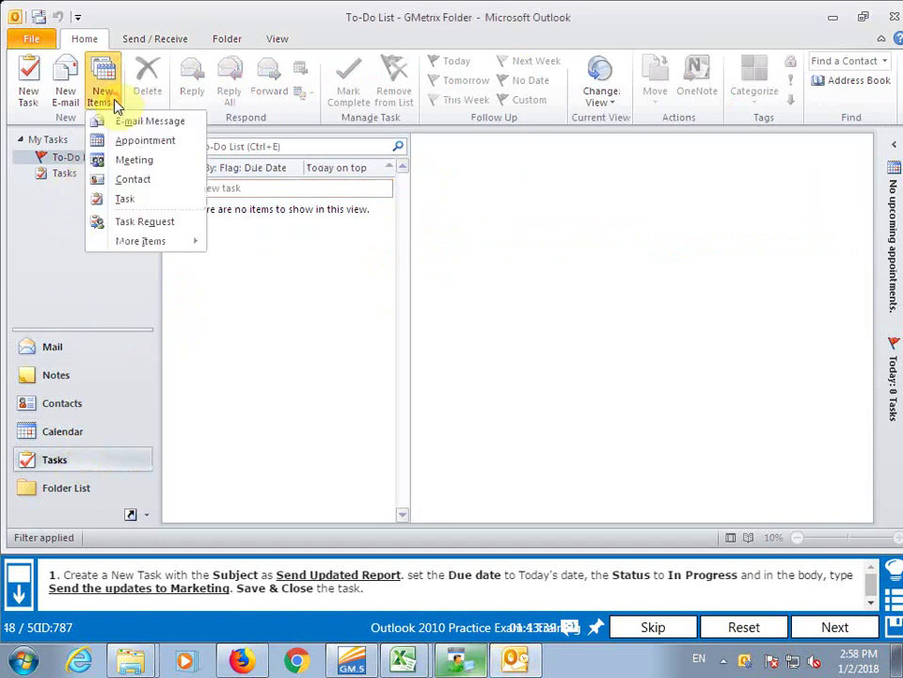
click(161, 202)
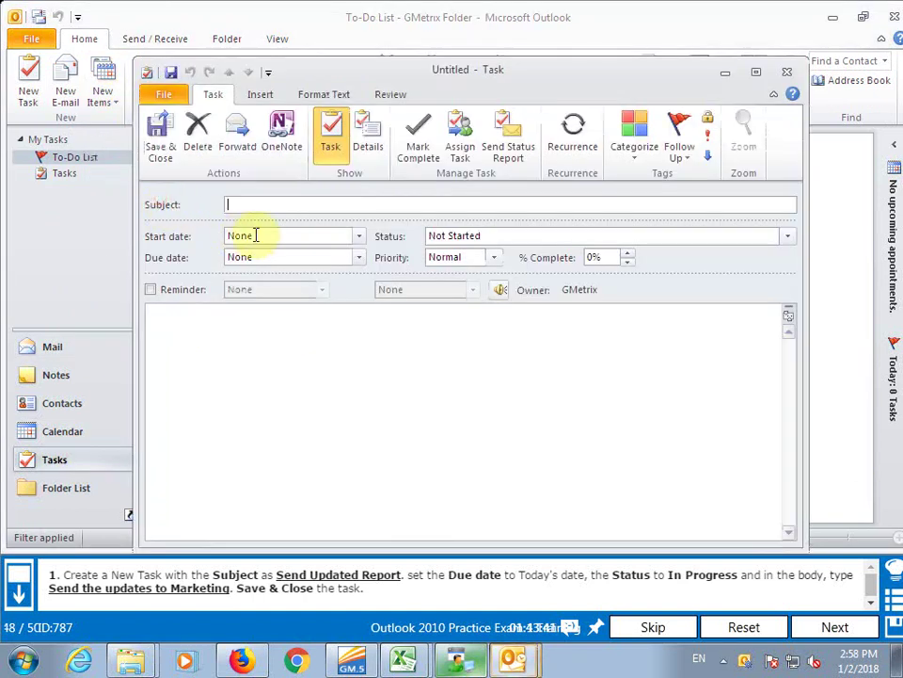
Title the task 'Send Updated Report', set status to In Progress and due date to today
click(322, 205)
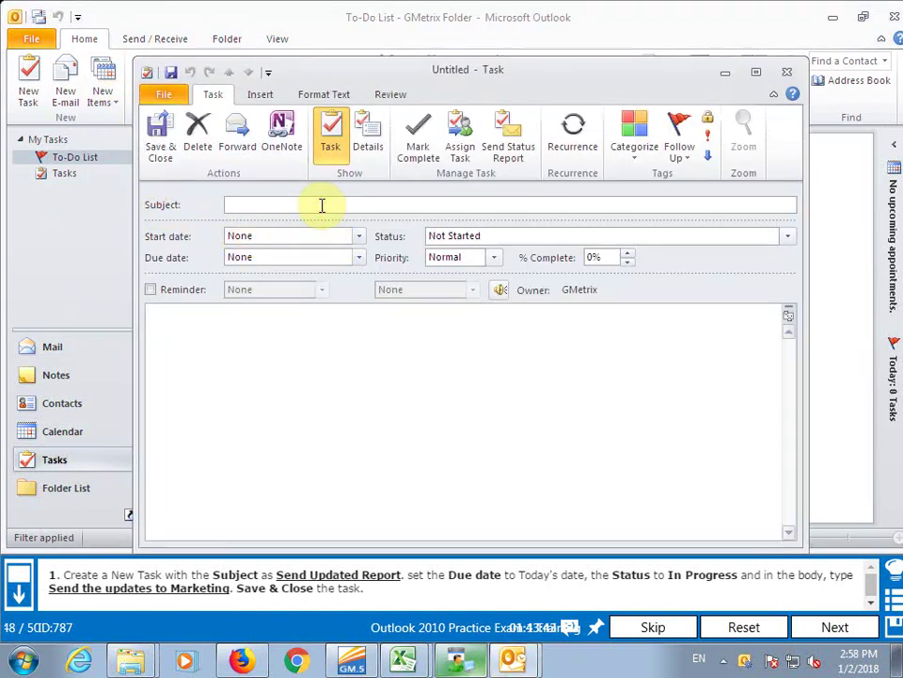
text(Send)
text( Updat)
text(ed R)
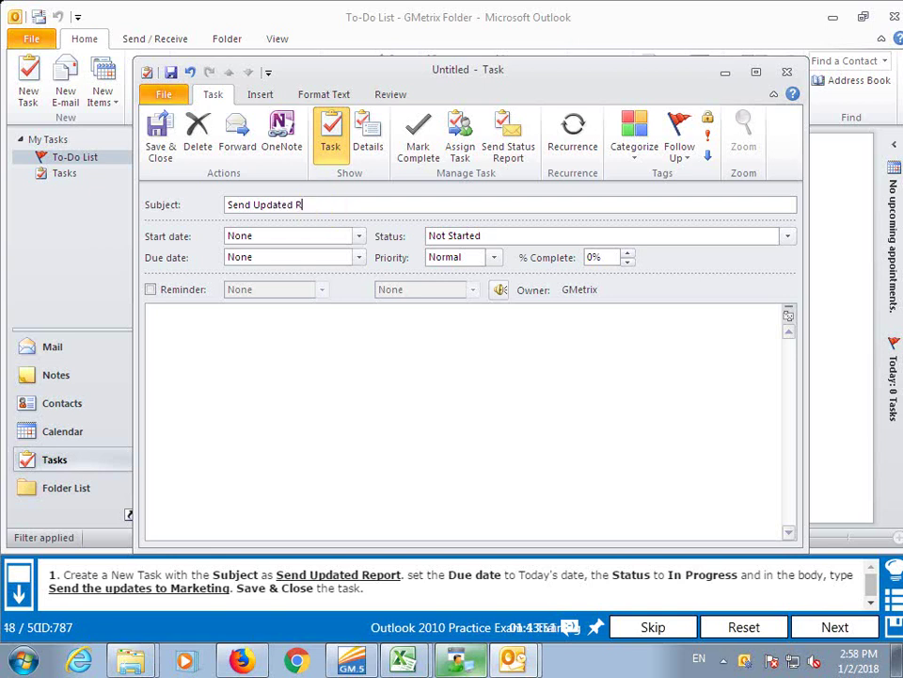
text(e)
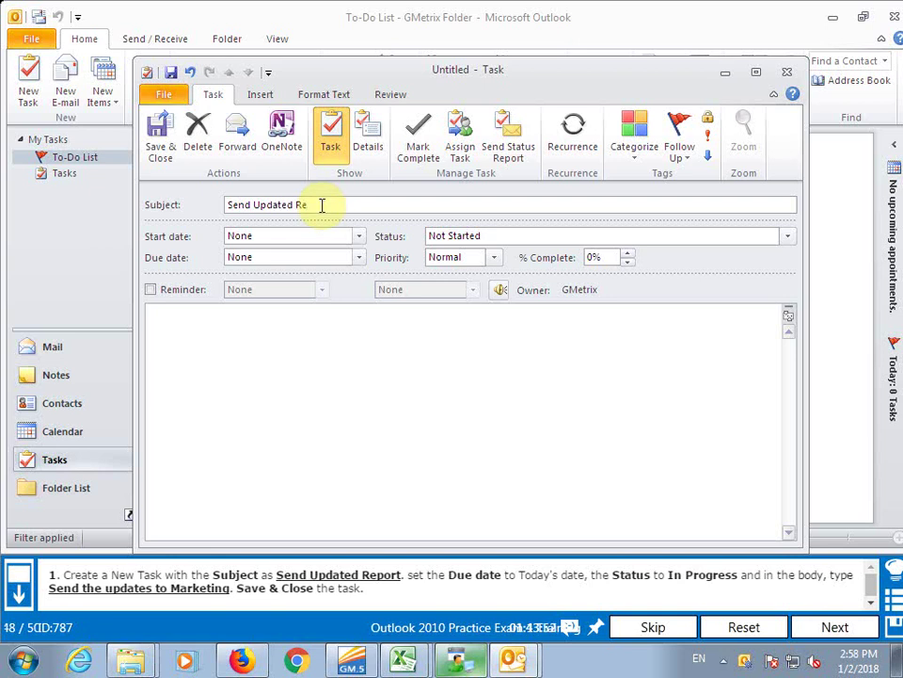
text(port)
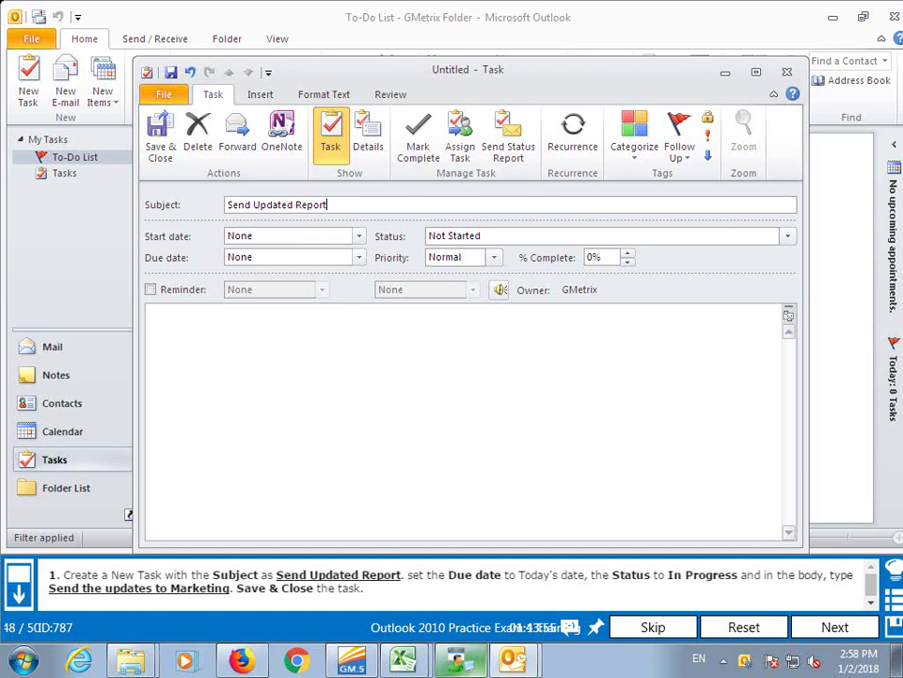
click(591, 238)
click(520, 263)
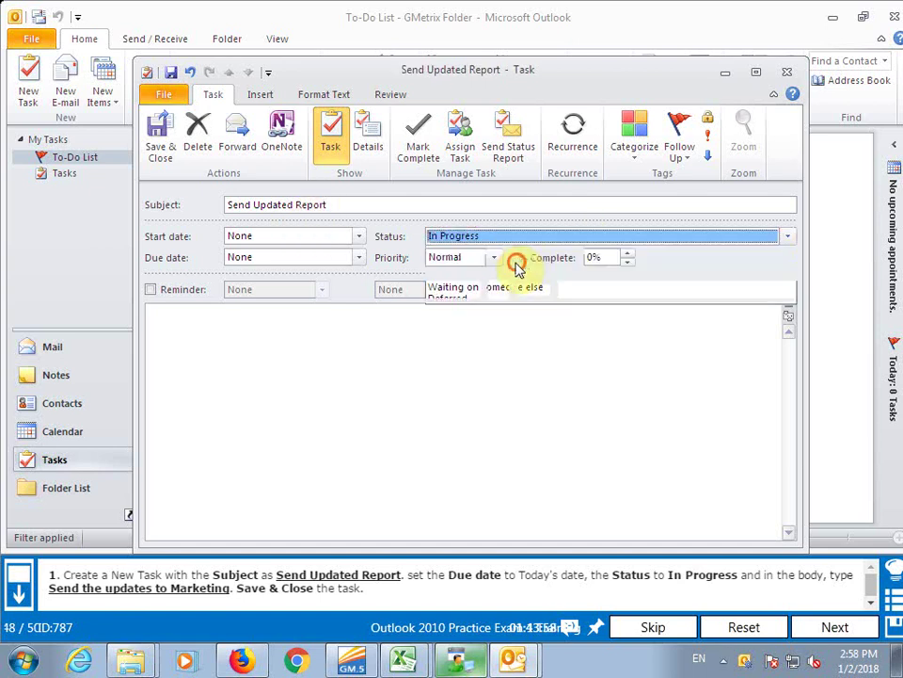
click(321, 256)
click(359, 257)
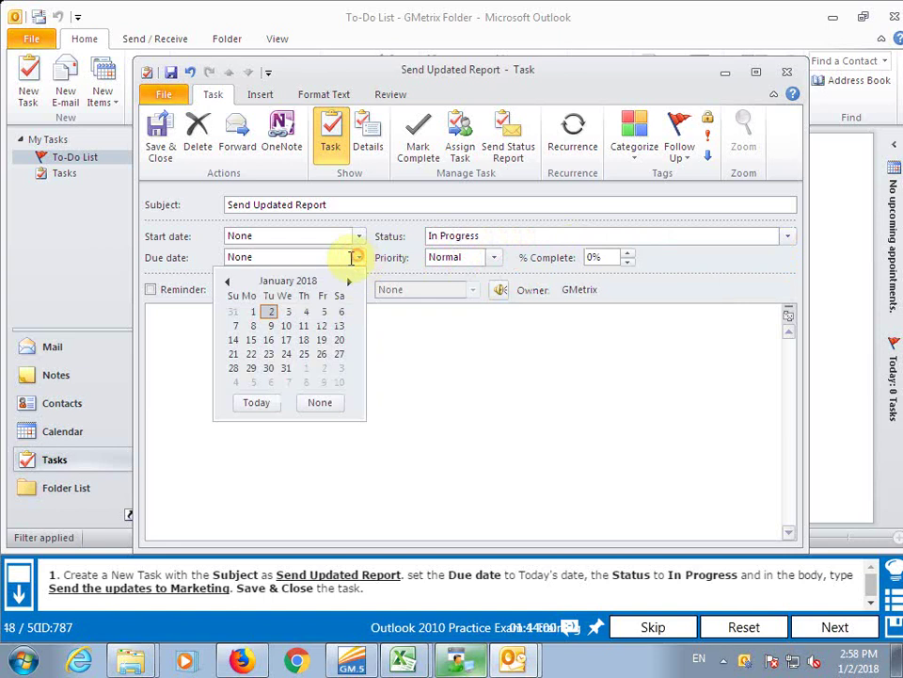
click(253, 399)
Enter 'Send the updates to Marketing' in the task body and save it
click(369, 425)
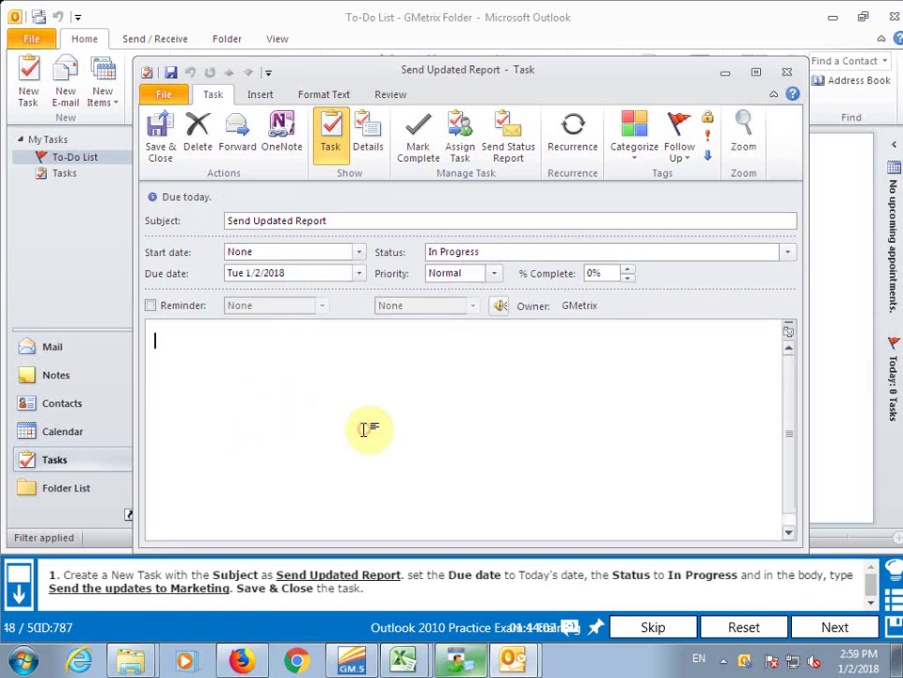
text(Send the)
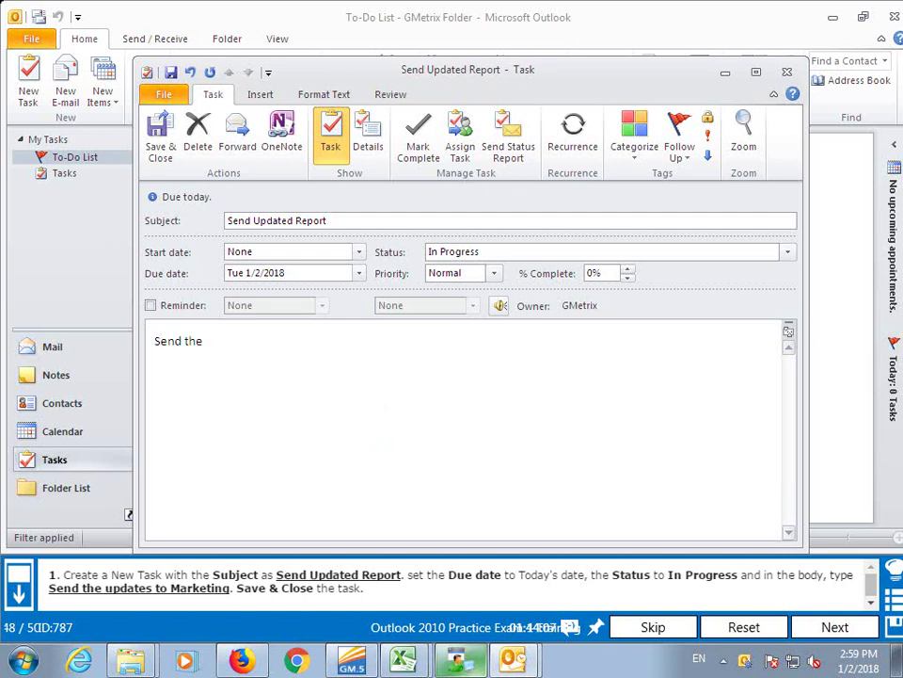
text(updat)
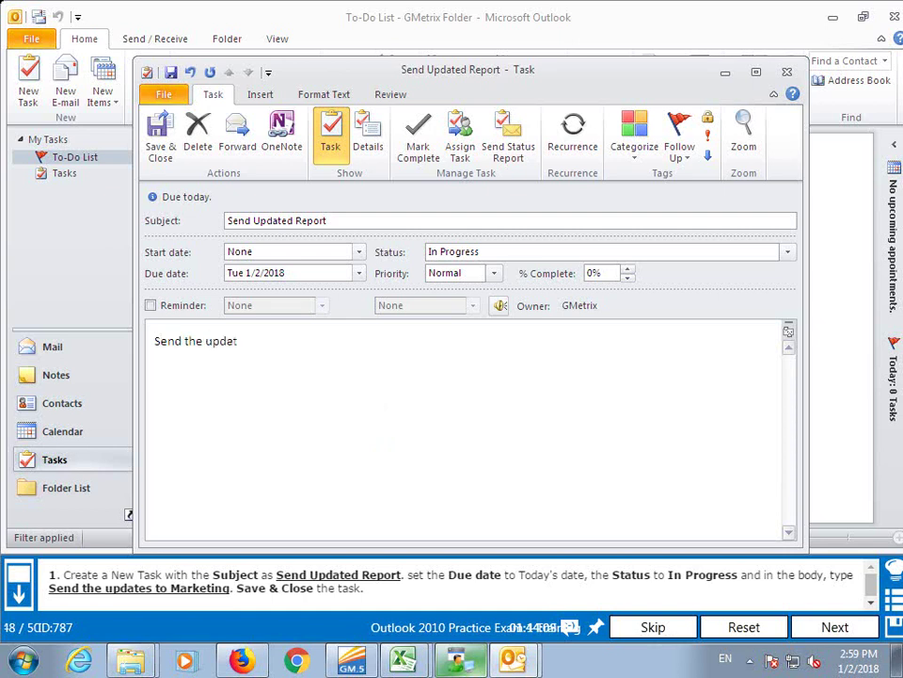
text(es)
text(M)
text(ting)
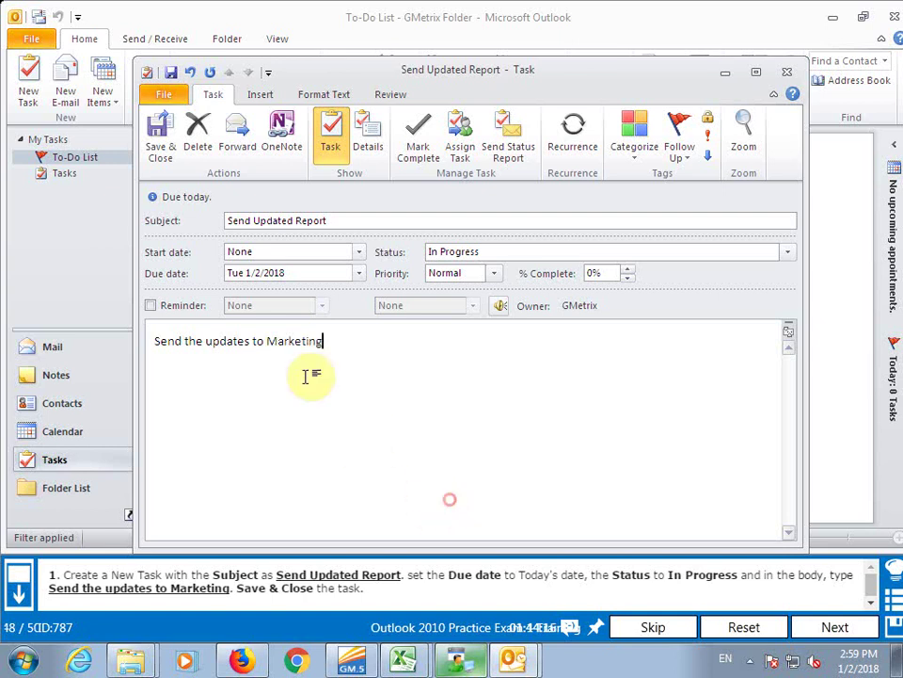
click(161, 141)
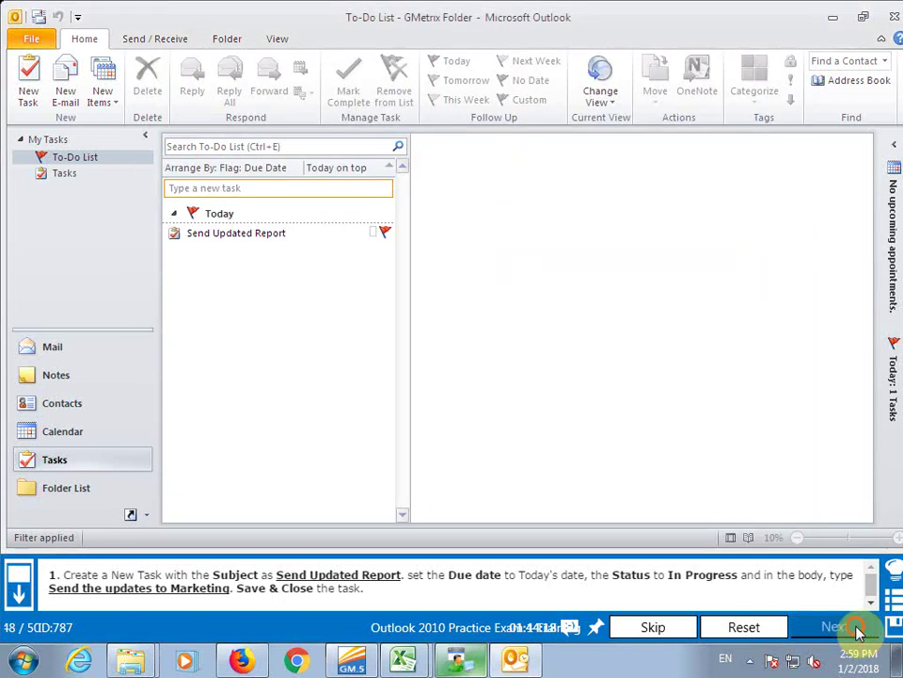
Add a 'Lunch Meeting at 11:30.' note, switch Notes to Notes List view, and submit
click(834, 626)
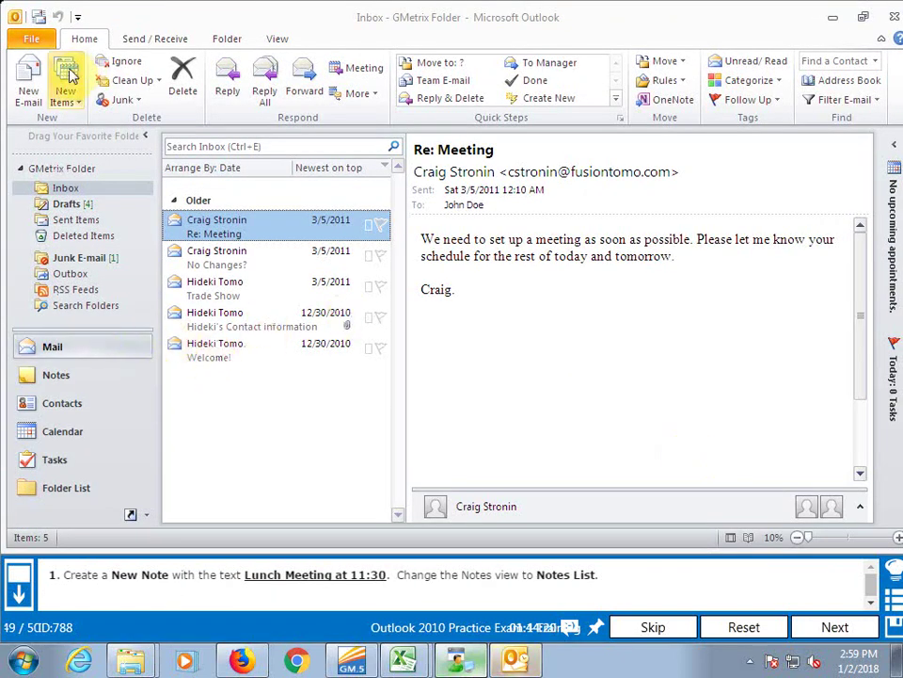
click(57, 375)
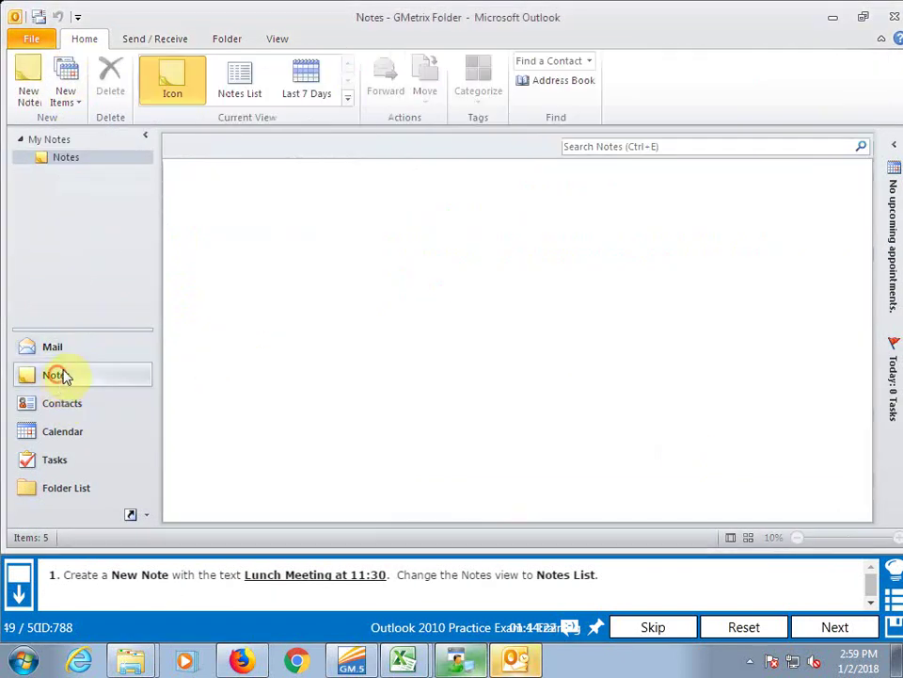
click(28, 80)
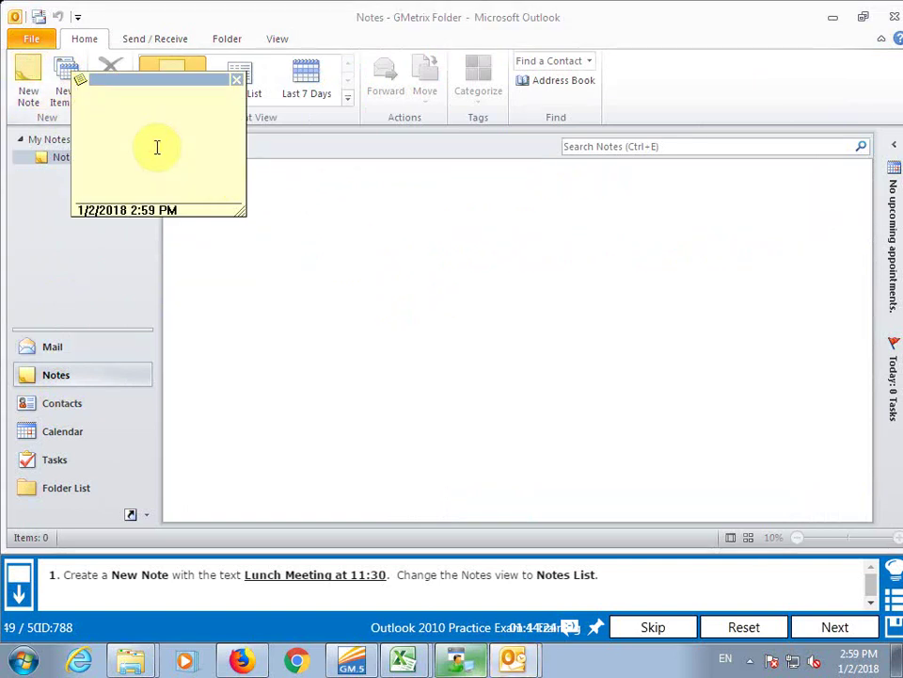
text(Lunch )
text(Meeti)
text(ng at )
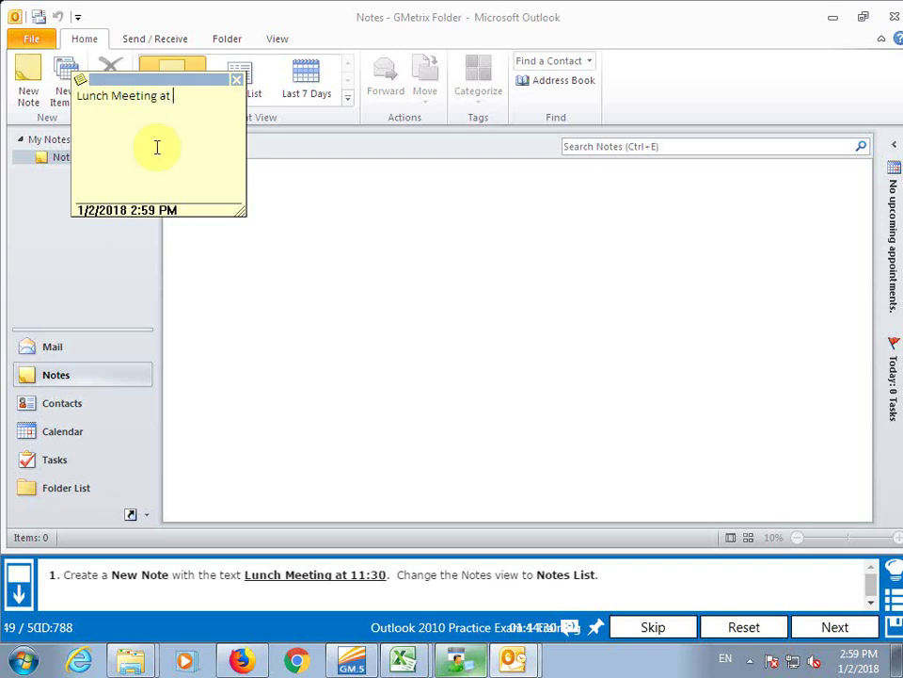
text(11:)
text(30.)
click(254, 89)
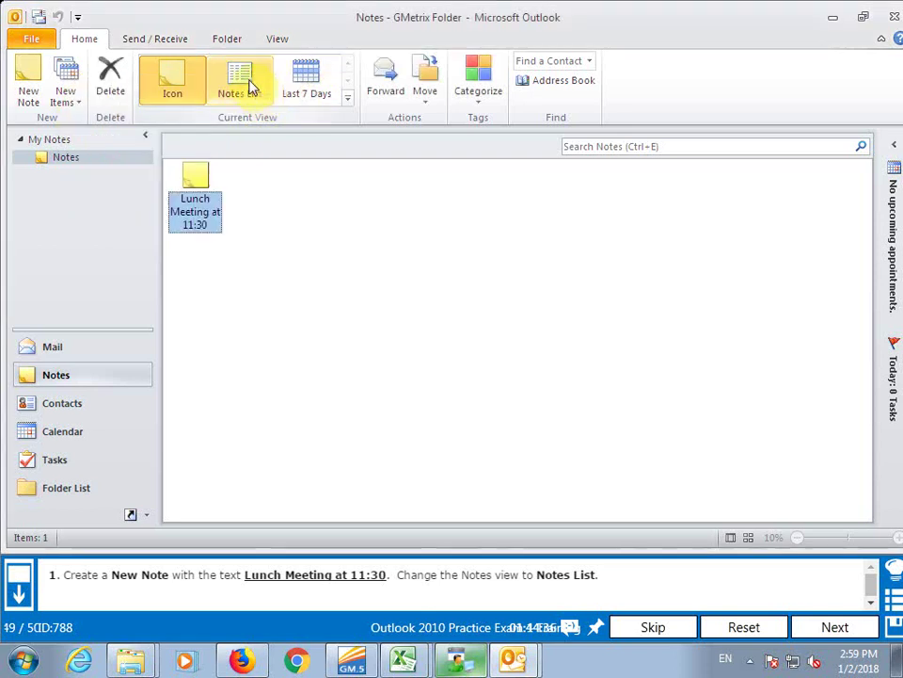
click(250, 87)
click(871, 632)
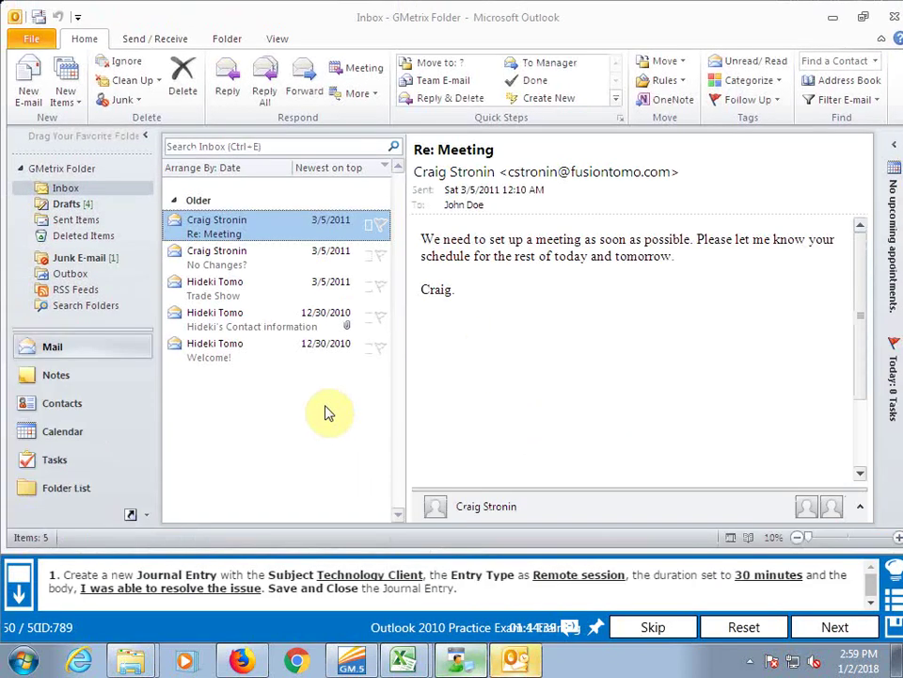
Start a journal entry titled 'Technology Client' with entry type Remote session
click(68, 94)
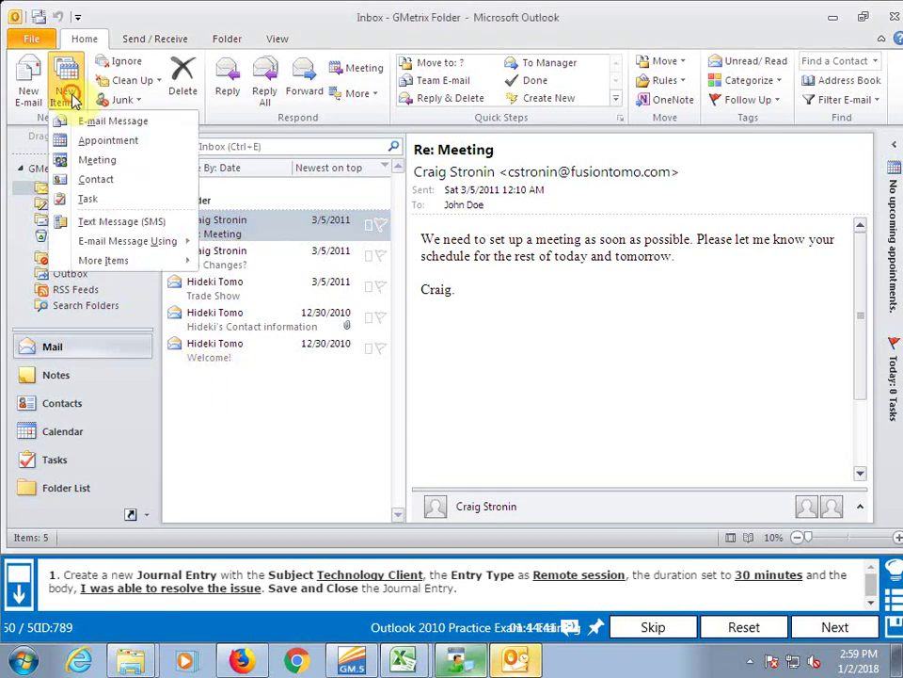
mouse_move(104, 260)
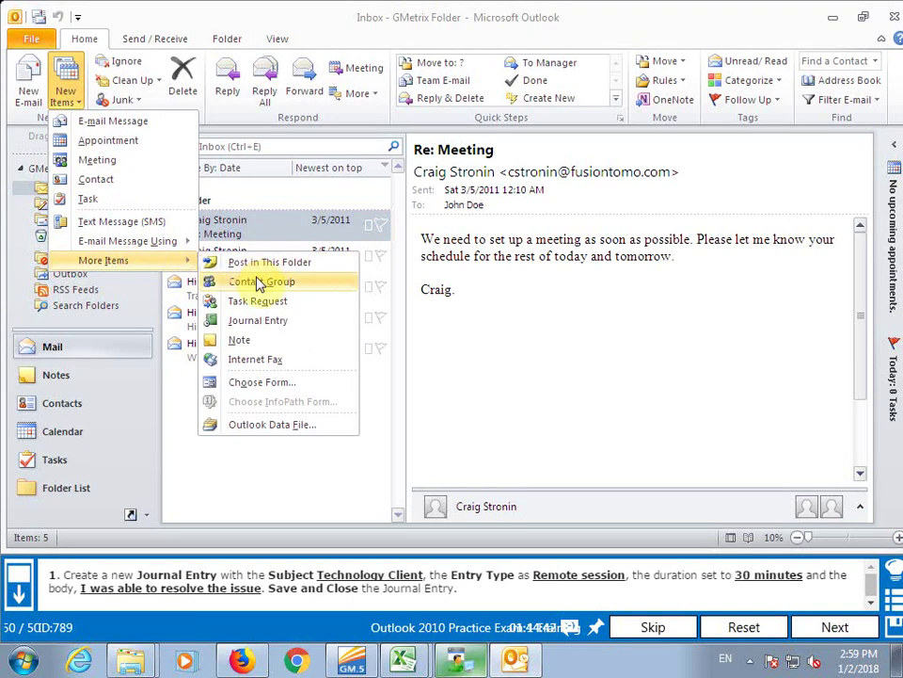
click(278, 320)
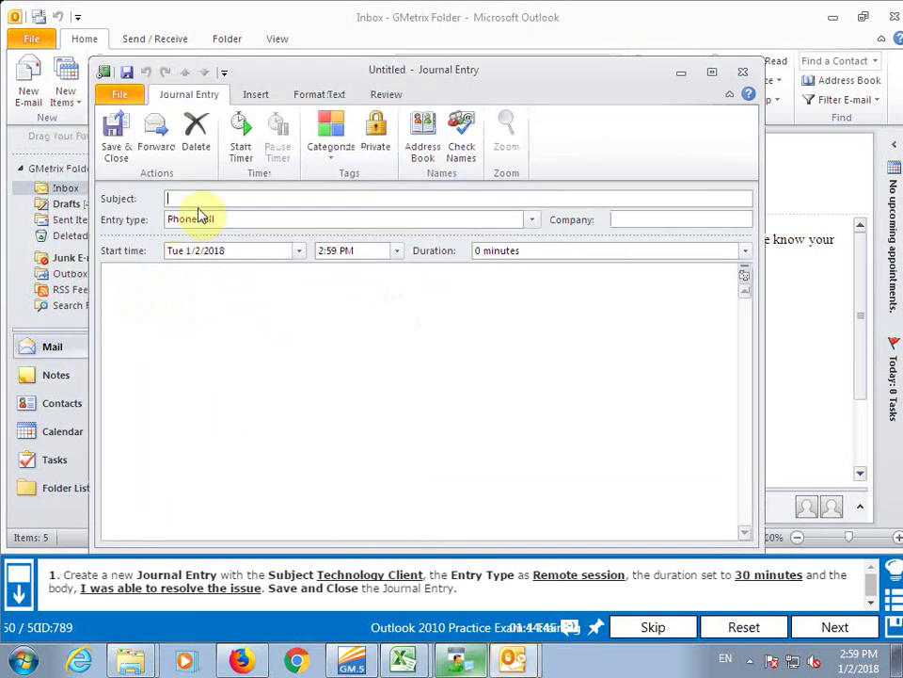
text(Te)
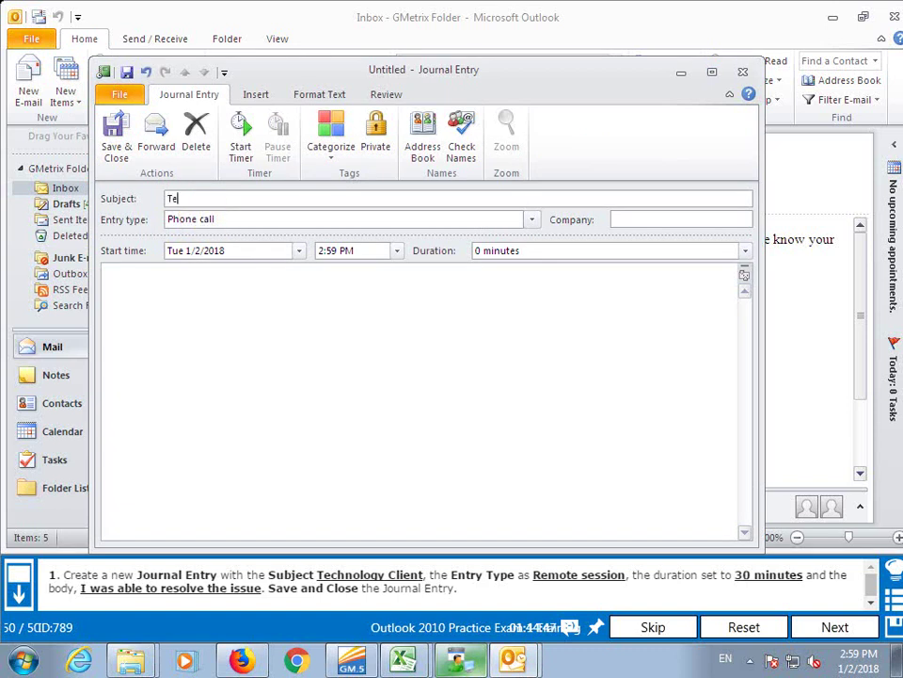
text(nolo)
text(gy C)
text(lient)
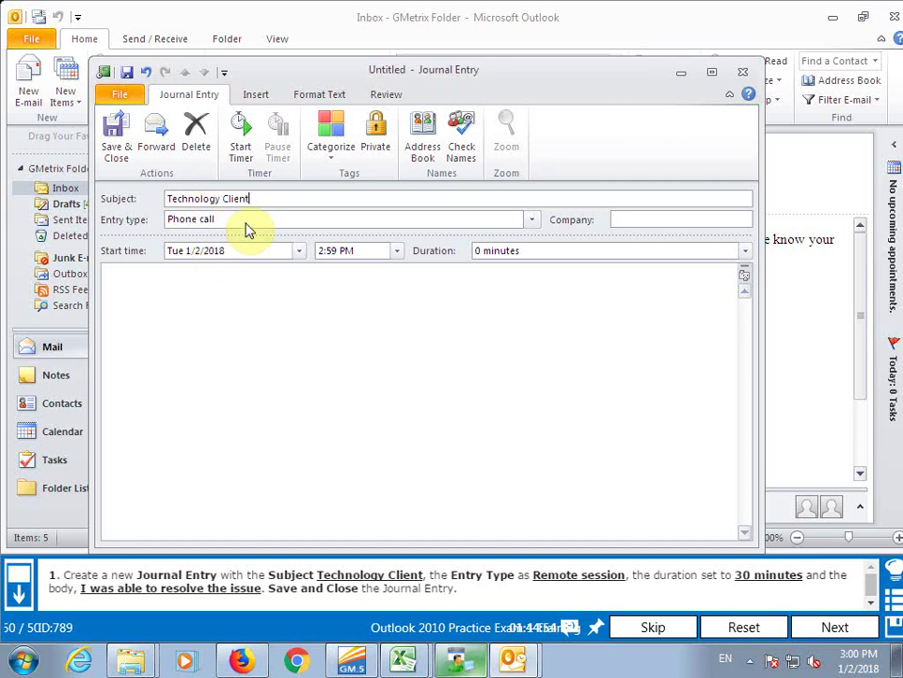
click(247, 224)
click(240, 259)
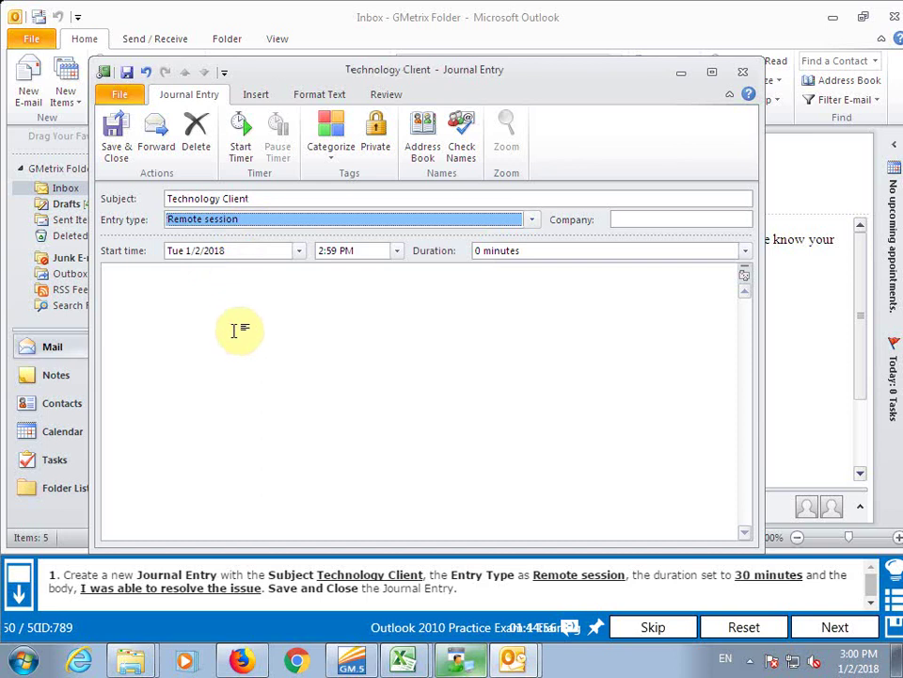
click(238, 326)
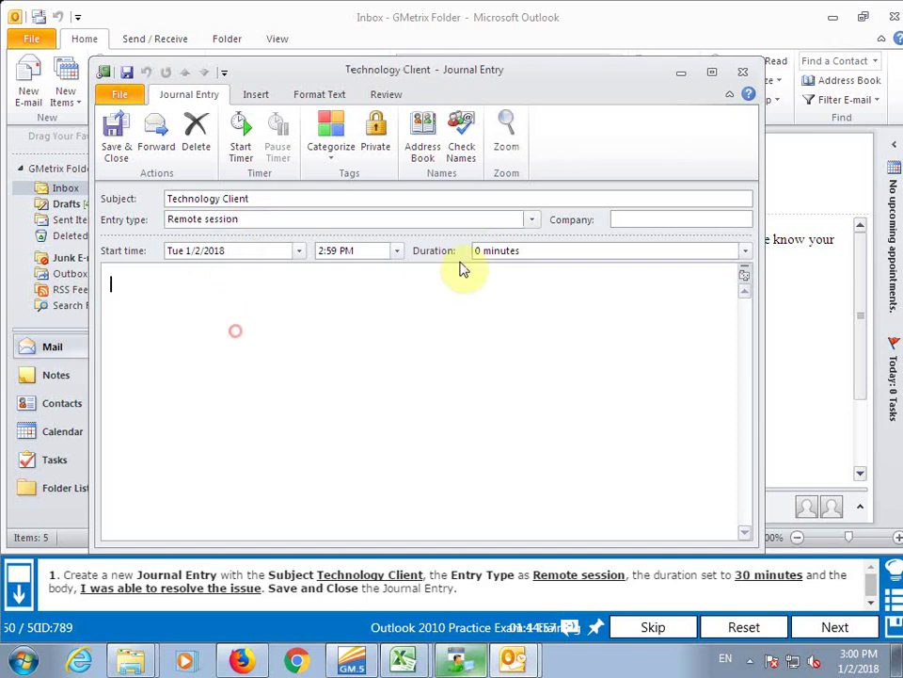
Set duration to 30 minutes, write 'I was able to resolve the issue', and save
click(745, 250)
click(517, 320)
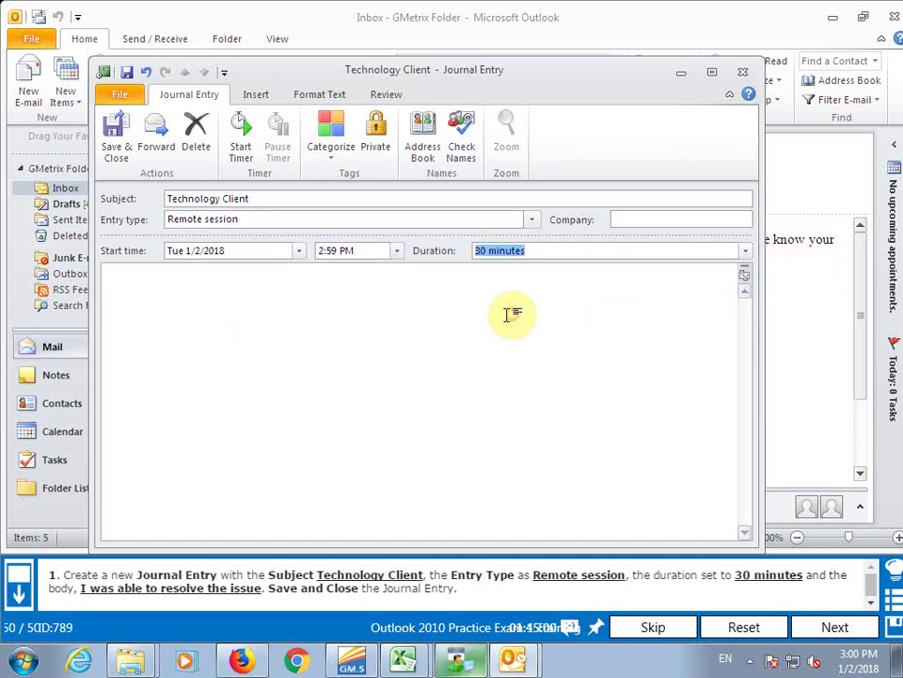
click(366, 320)
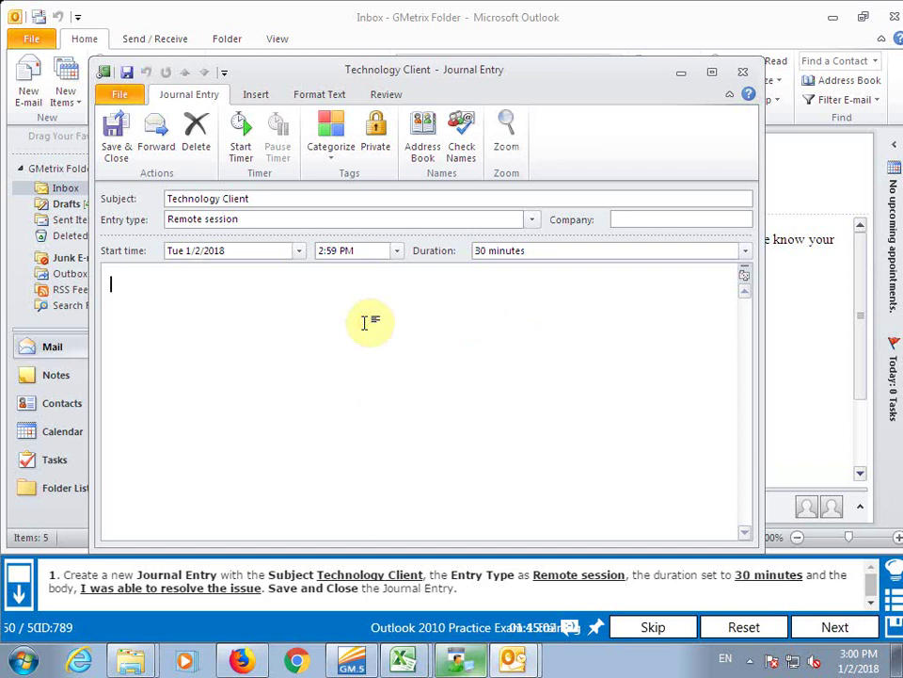
text(I was abl)
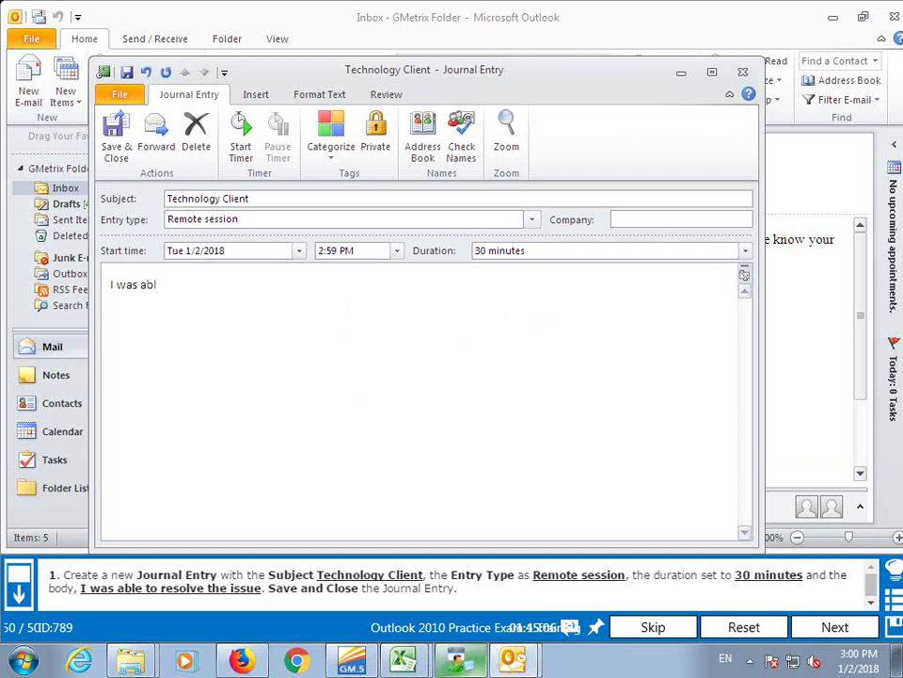
text(e to resolve)
text(the iss)
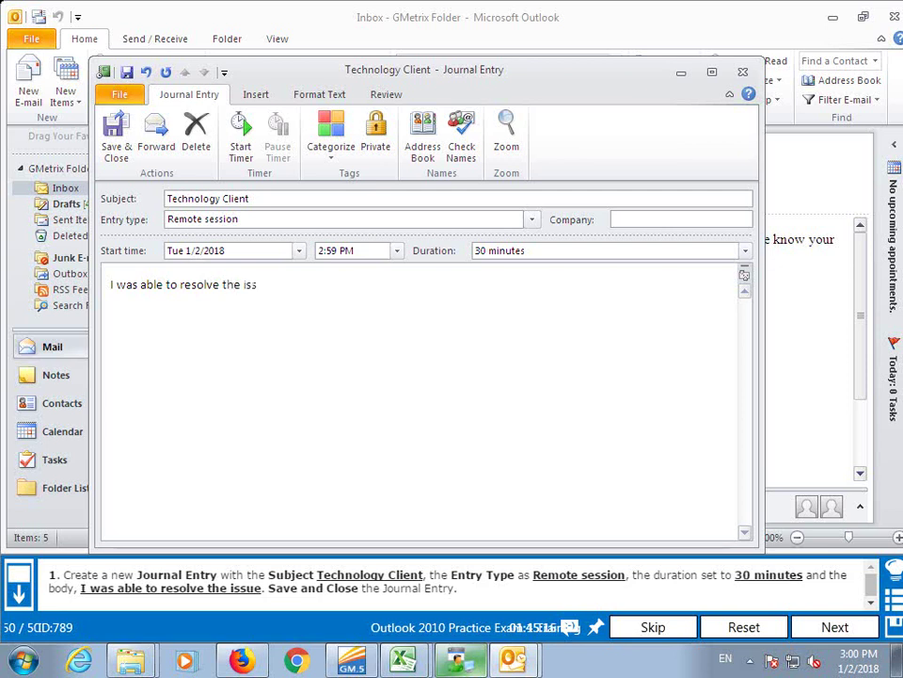
text(ue)
click(115, 137)
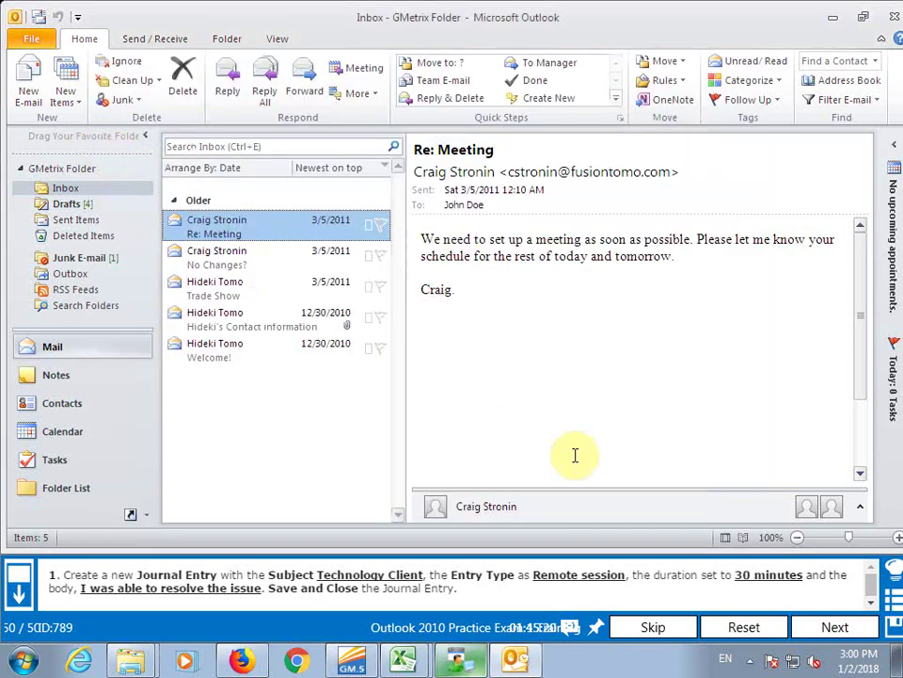
Submit the journal exercise and move the FlashBack recorder window to the desktop's right edge
click(833, 628)
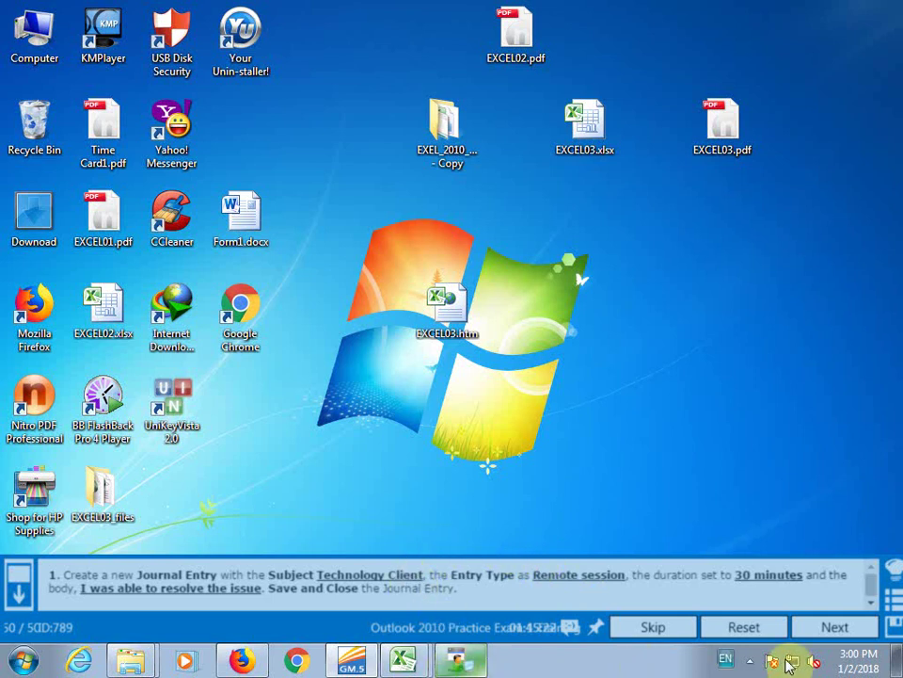
click(753, 664)
click(750, 584)
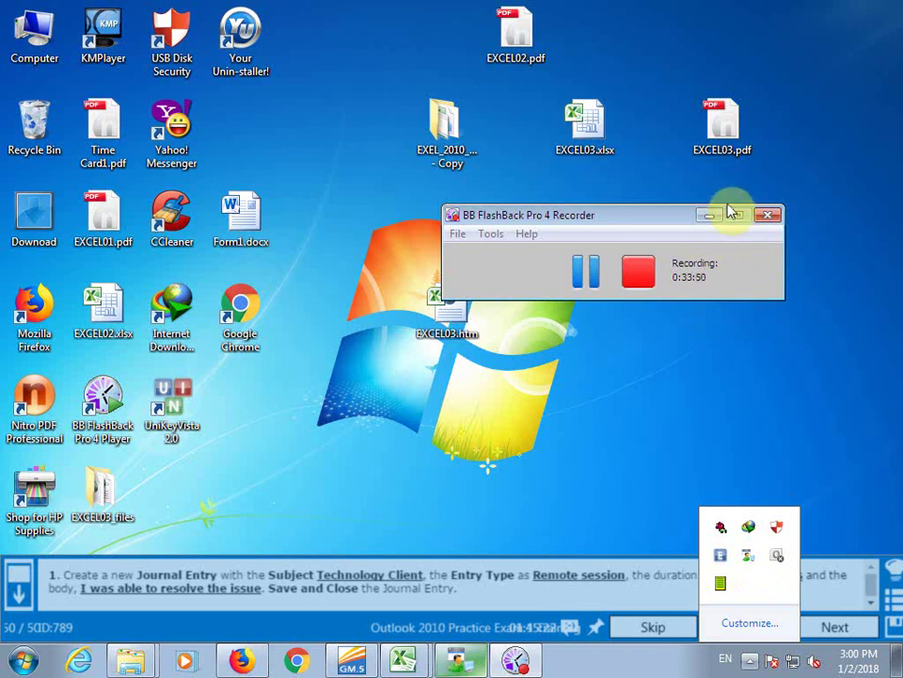
drag(752, 214, 902, 341)
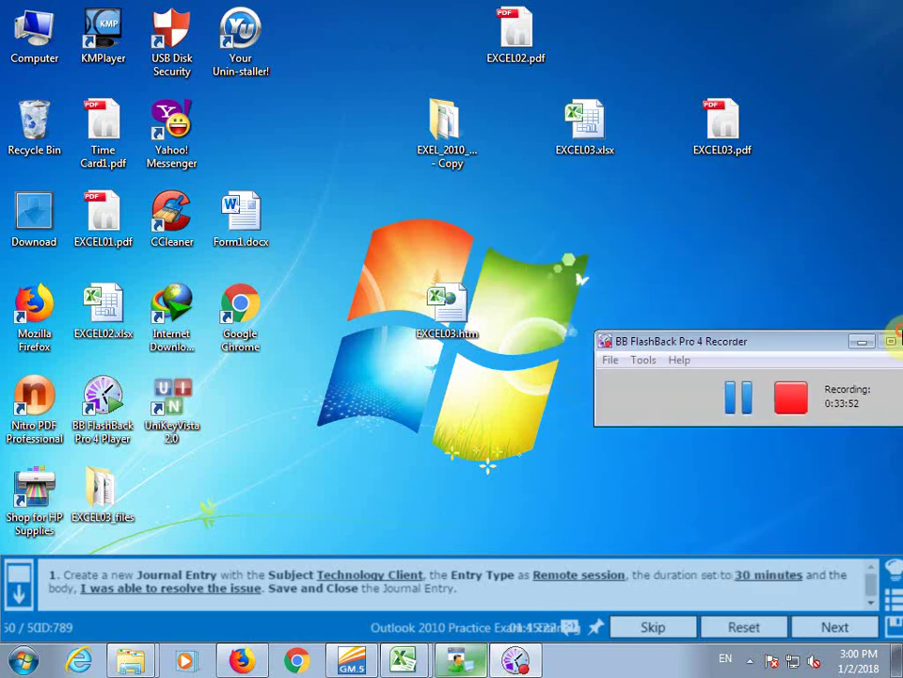